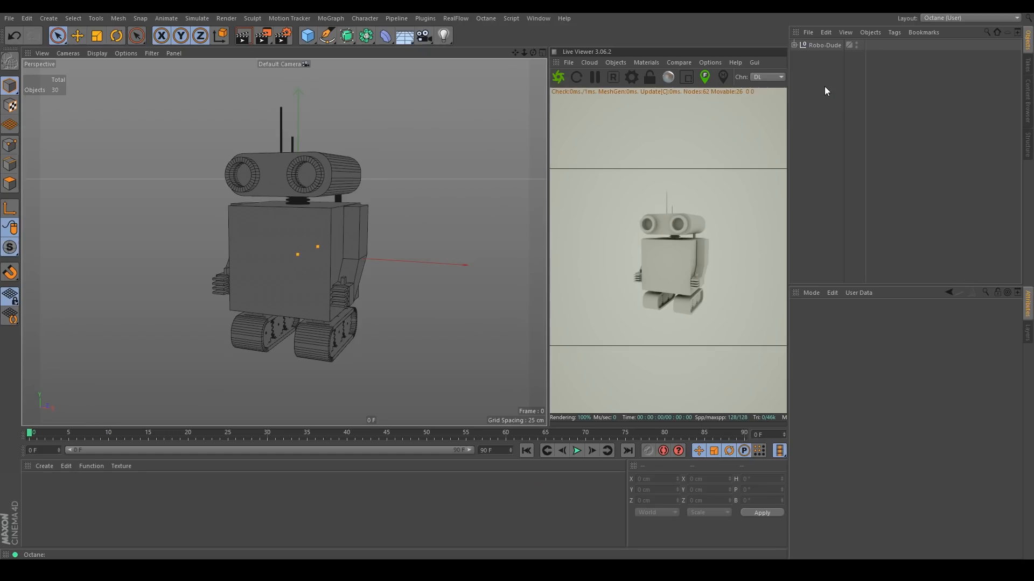
Expand the Robo-Dude hierarchy and orbit around the robot to inspect its parts.
left_click(794, 46)
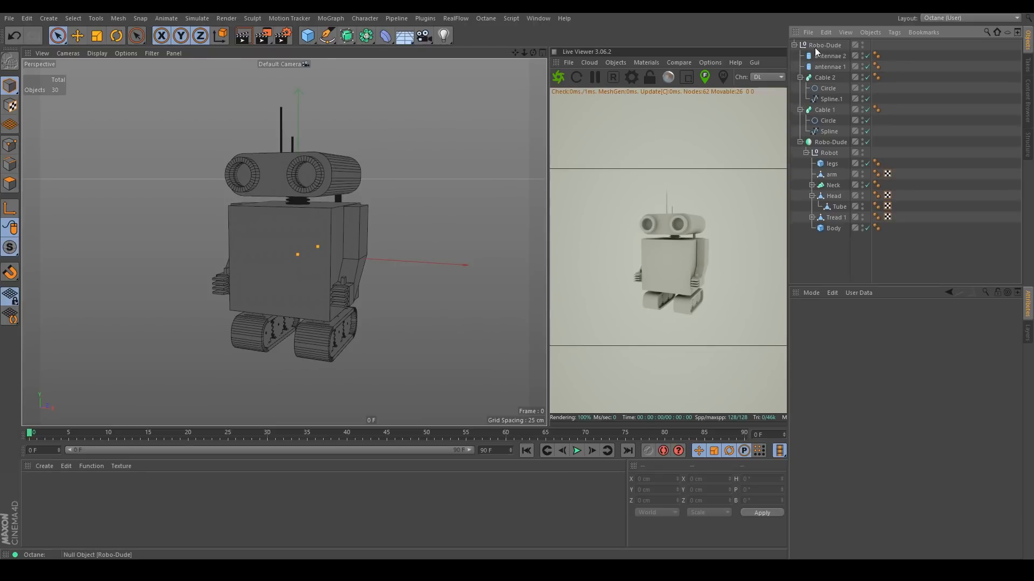
left_click_drag(311, 243, 277, 208, "alt")
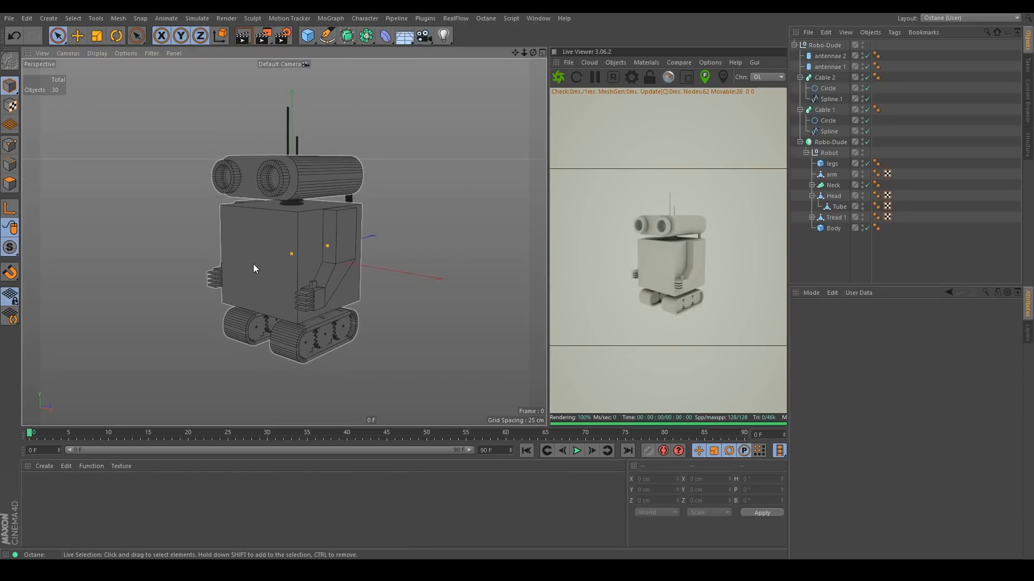
mouse_move(279, 266)
left_mouse_down("alt")
mouse_move(354, 274)
mouse_move(282, 221)
mouse_move(451, 237)
mouse_move(413, 260)
mouse_move(291, 268)
left_mouse_up("alt")
middle_click_drag(319, 254, 285, 253, "alt")
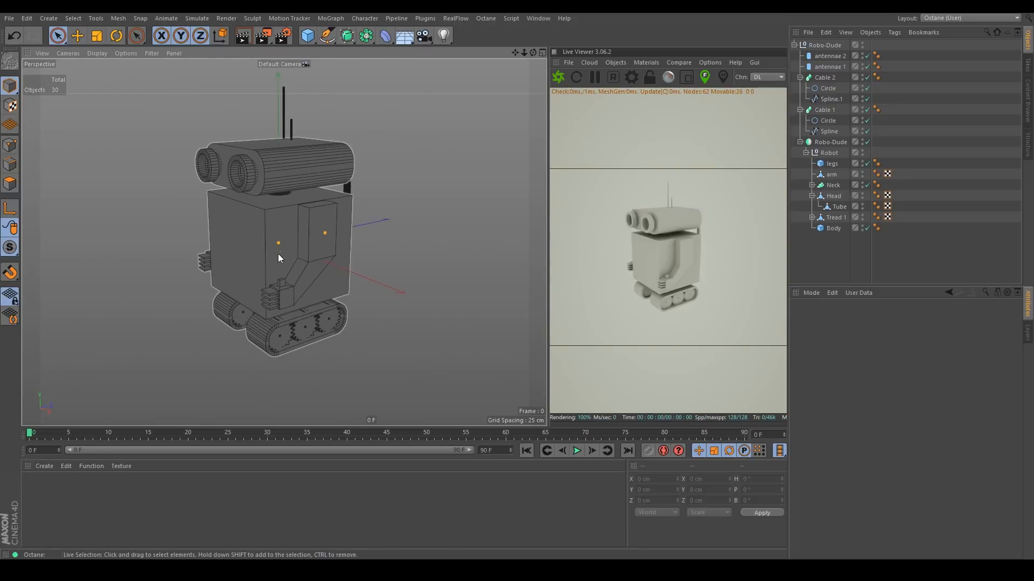
scroll(251, 273, "up", 2)
left_click_drag(250, 273, 300, 247, "alt")
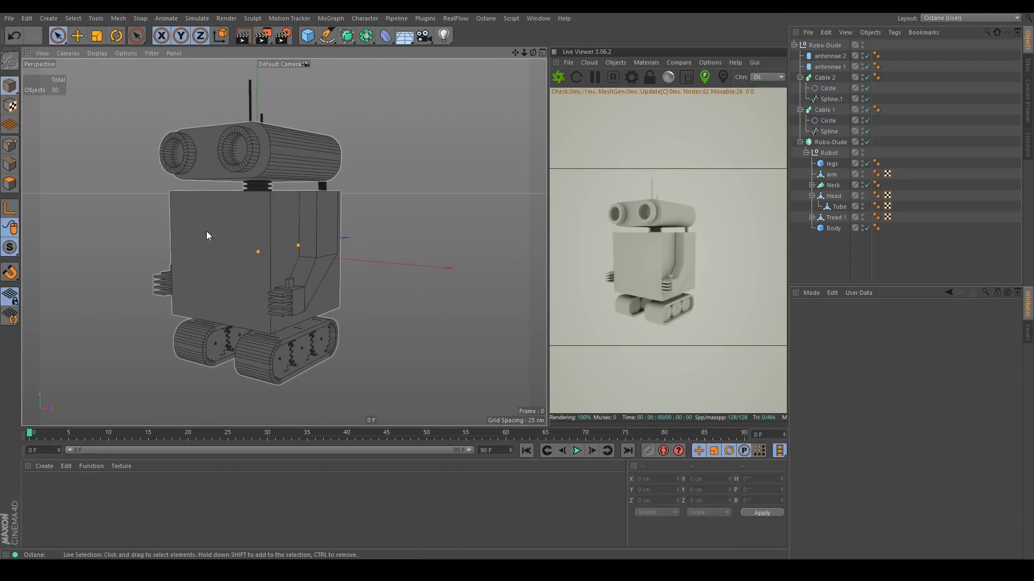
left_click_drag(322, 238, 276, 250, "alt")
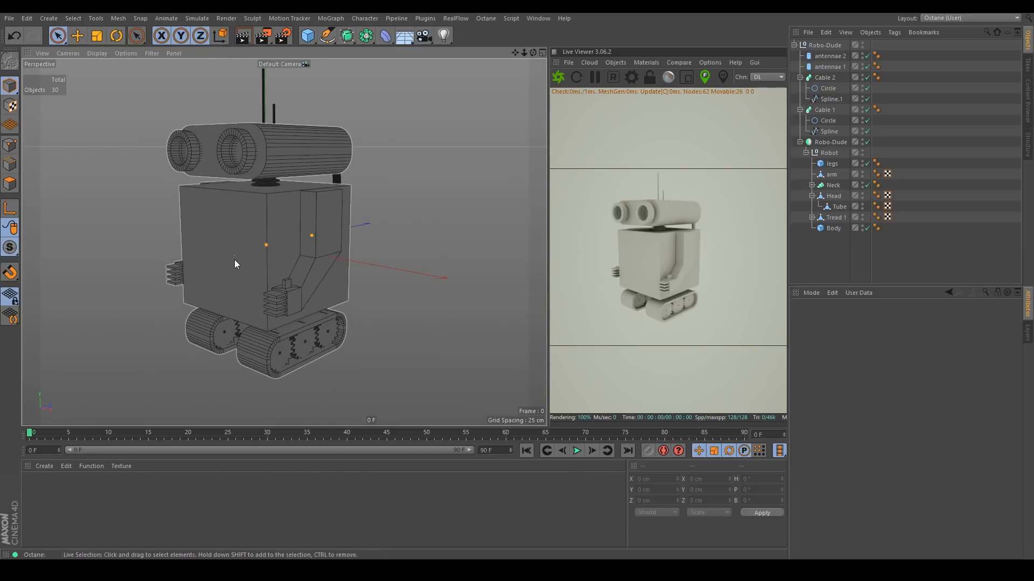
left_click_drag(234, 254, 259, 275, "alt")
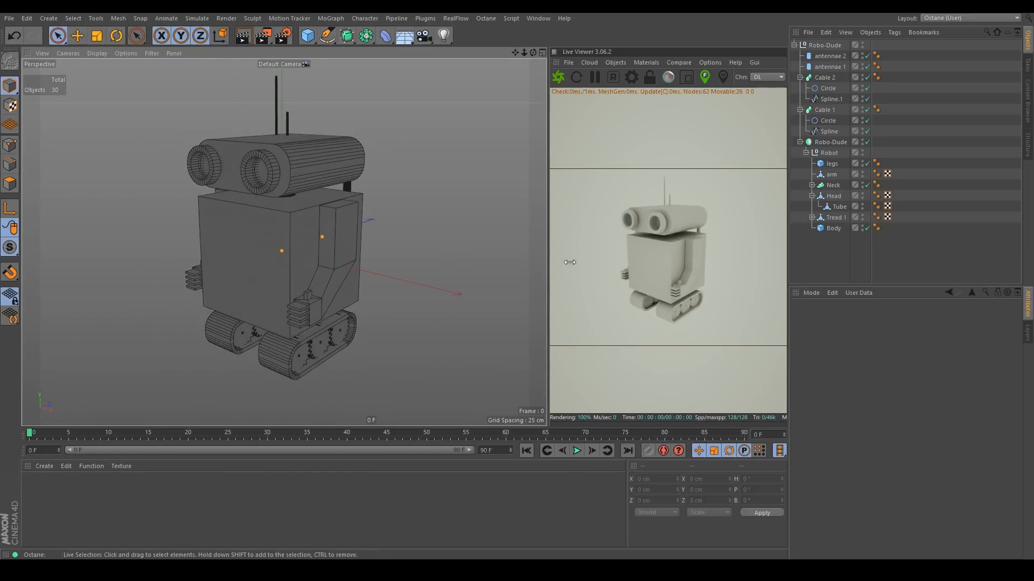
Select the Neck and Cable 2 objects in turn to check their properties.
left_click(830, 186)
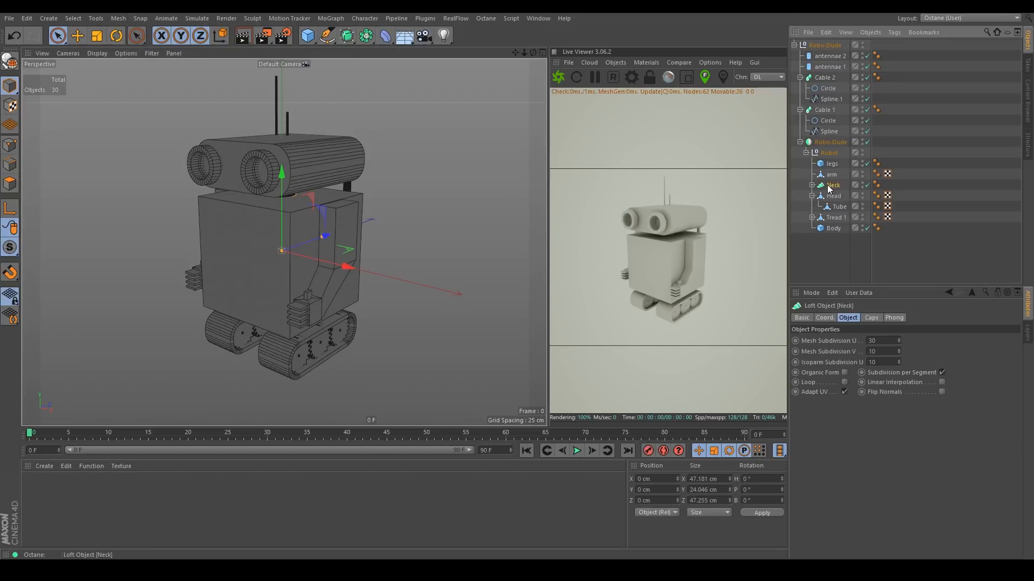
left_click(824, 79)
left_click(833, 186)
left_click_drag(266, 290, 311, 261, "alt")
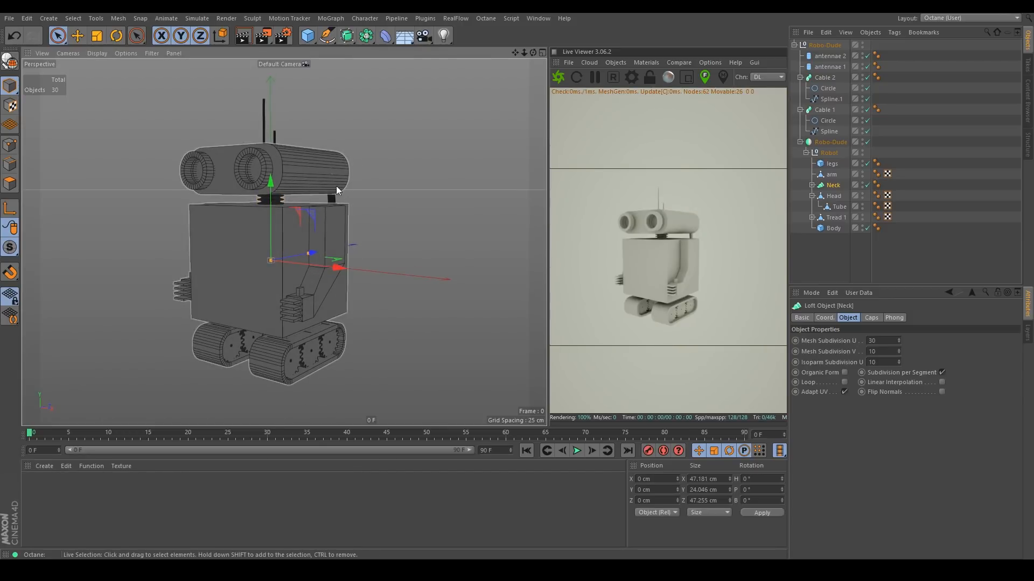
left_click_drag(902, 262, 795, 89)
left_click(833, 246)
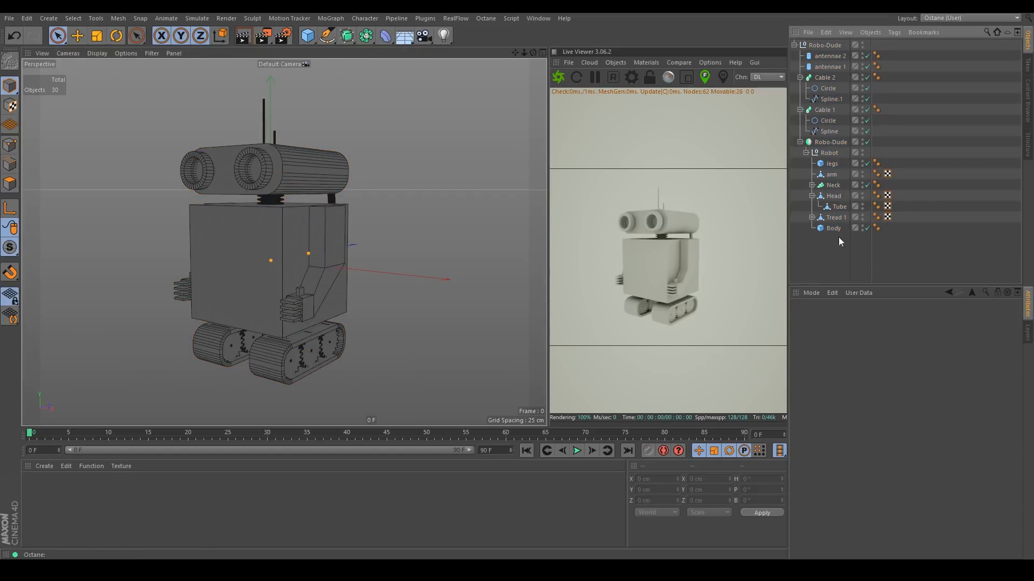
left_click_drag(962, 243, 978, 217)
Duplicate the Robo-Dude group and rename the copy Robo-Dude Merged.
left_click(796, 46)
left_click_drag(815, 39, 822, 50, "ctrl")
double_click(829, 44)
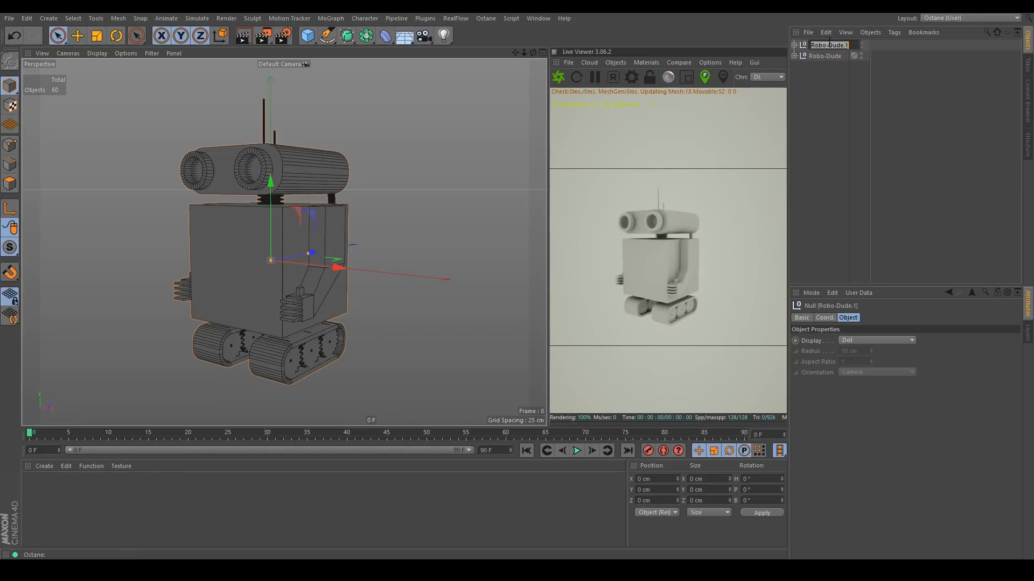
key("Return")
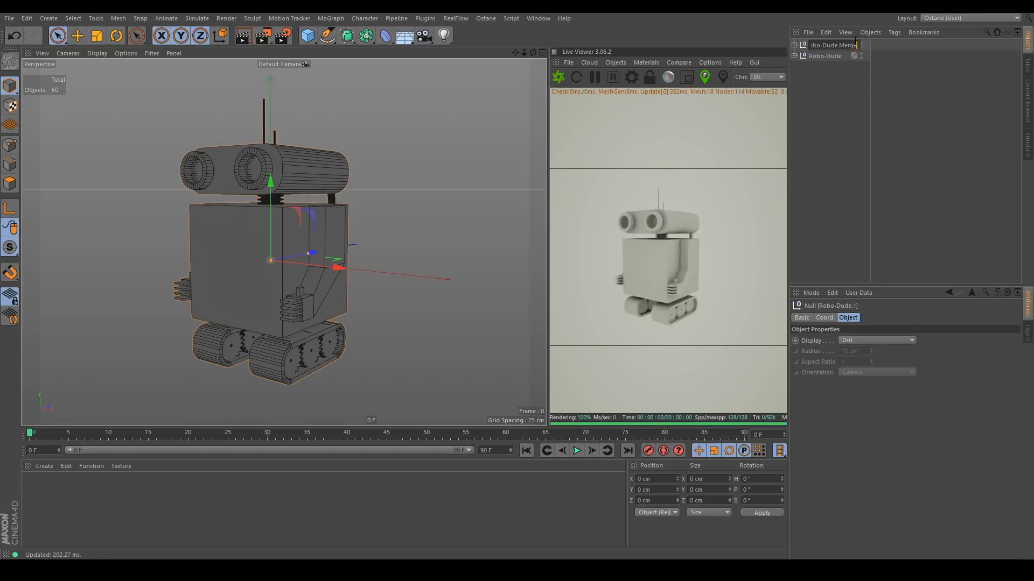
key("Return")
Hide the original Robo-Dude group in the viewport and render.
left_click(864, 70)
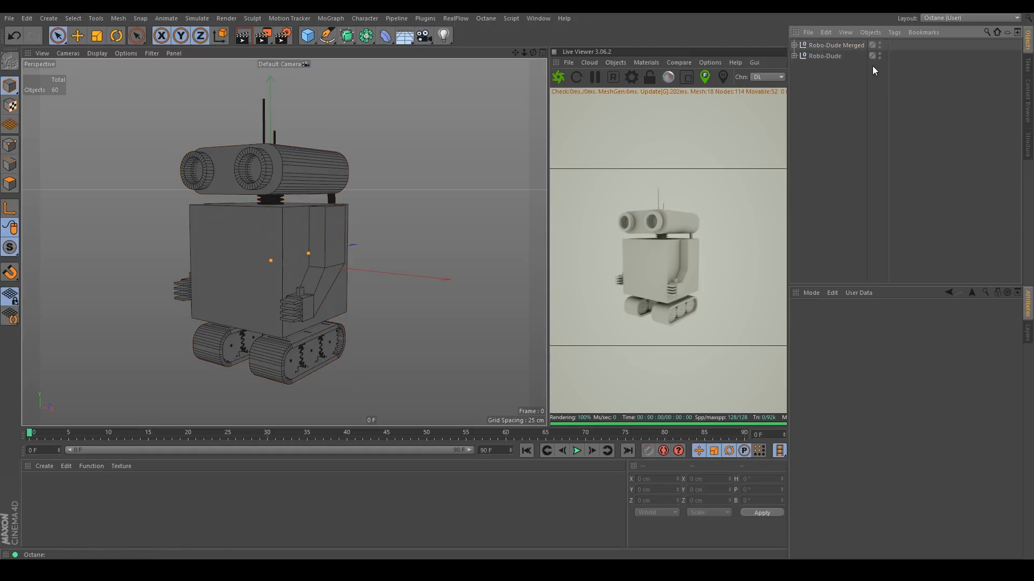
left_click(880, 55)
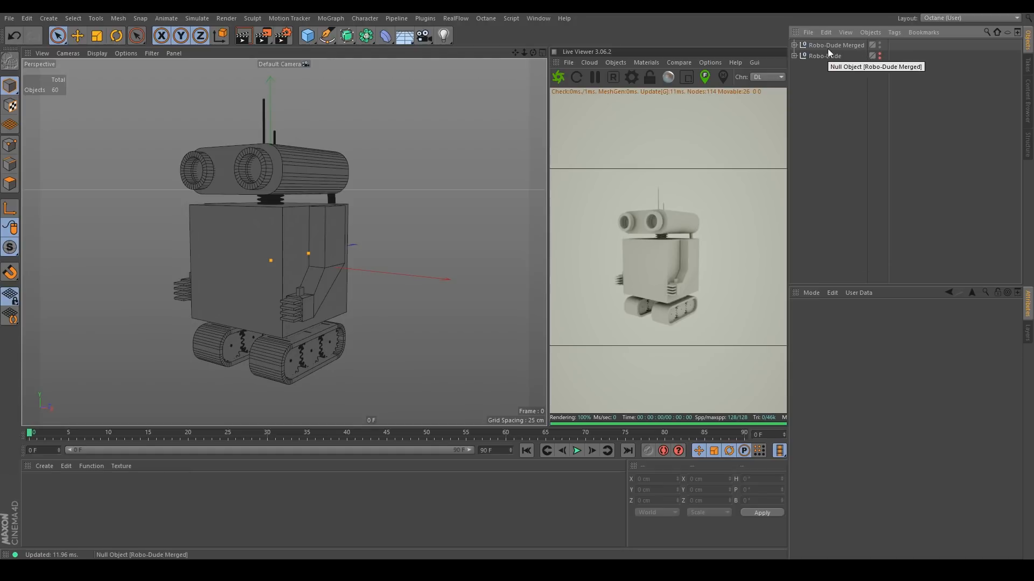
left_click(794, 56)
left_click(793, 56)
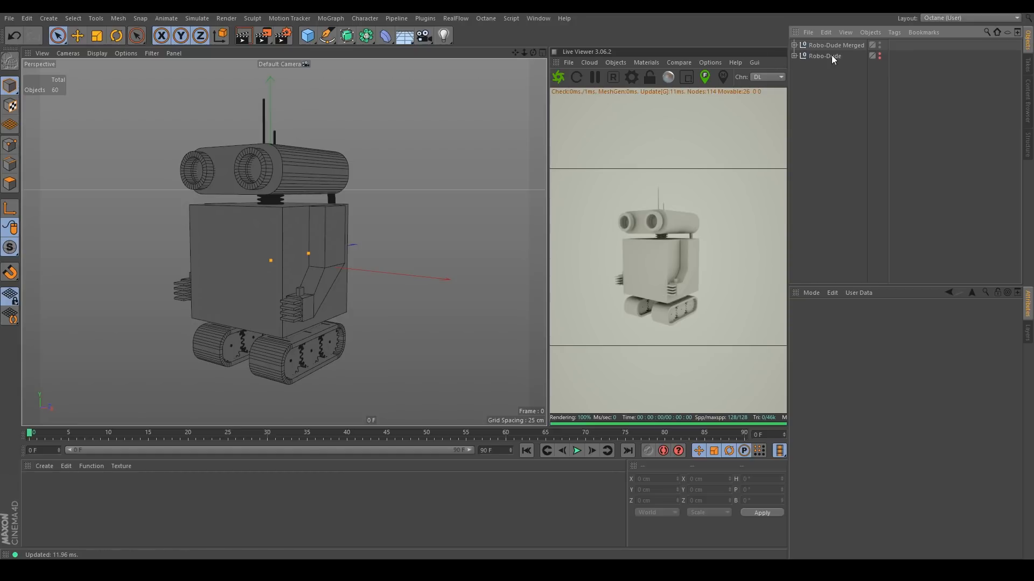
left_click(793, 56)
left_click(794, 56)
Convert every object inside Robo-Dude Merged with Current State to Object and delete the parametric originals.
left_click(794, 46)
left_click(829, 56)
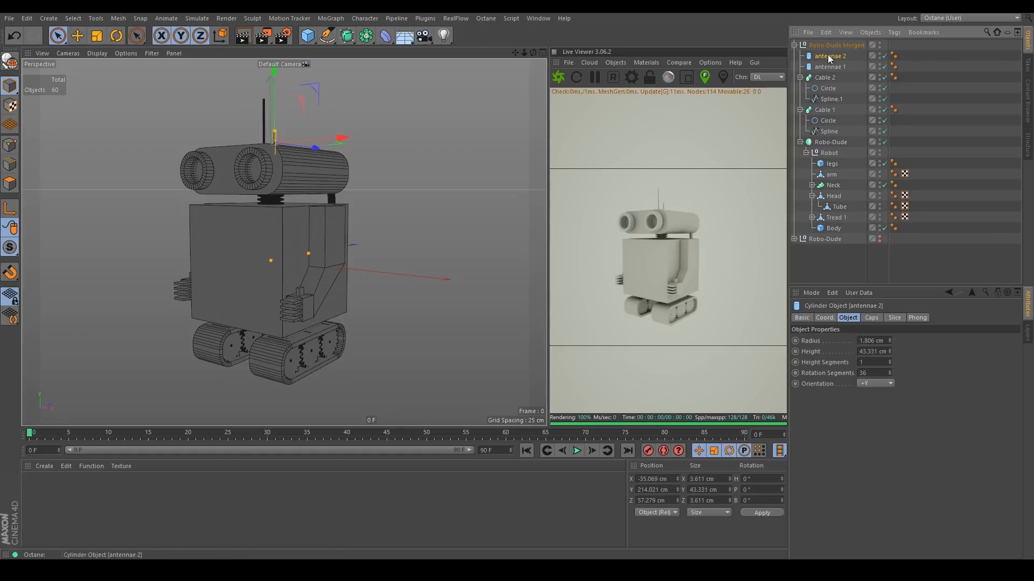
left_click(833, 228, "shift")
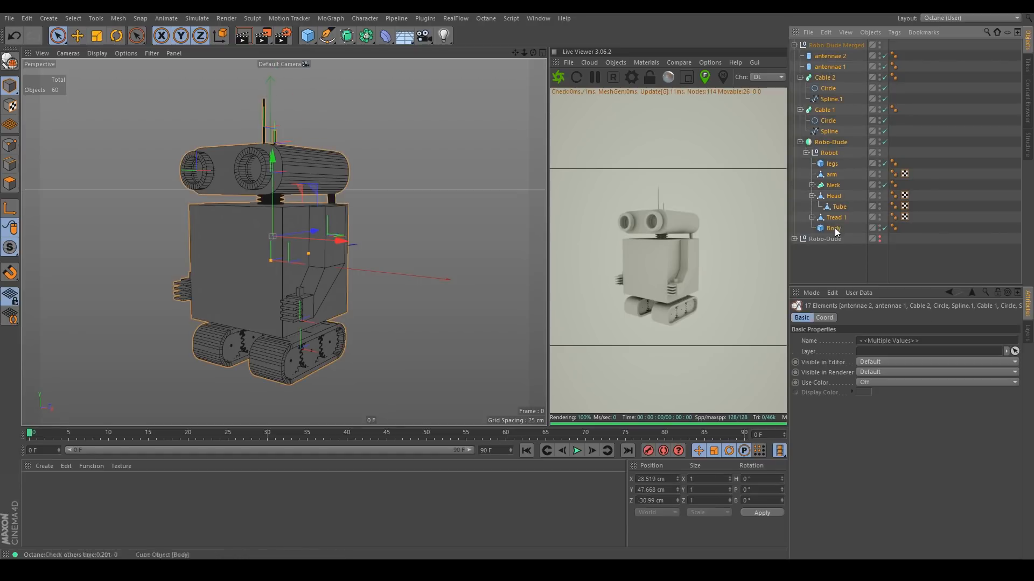
right_click(837, 141)
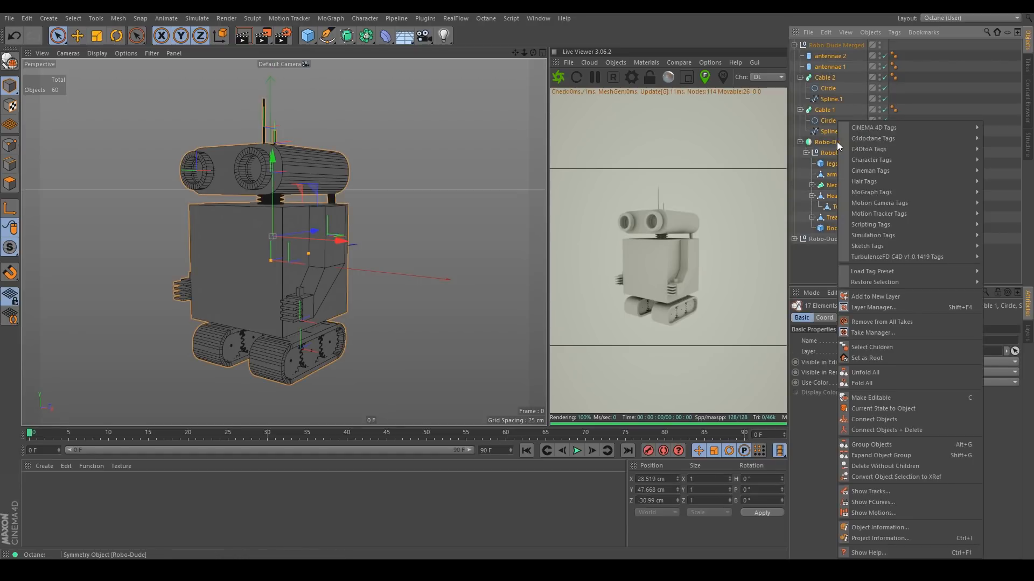
left_click(888, 408)
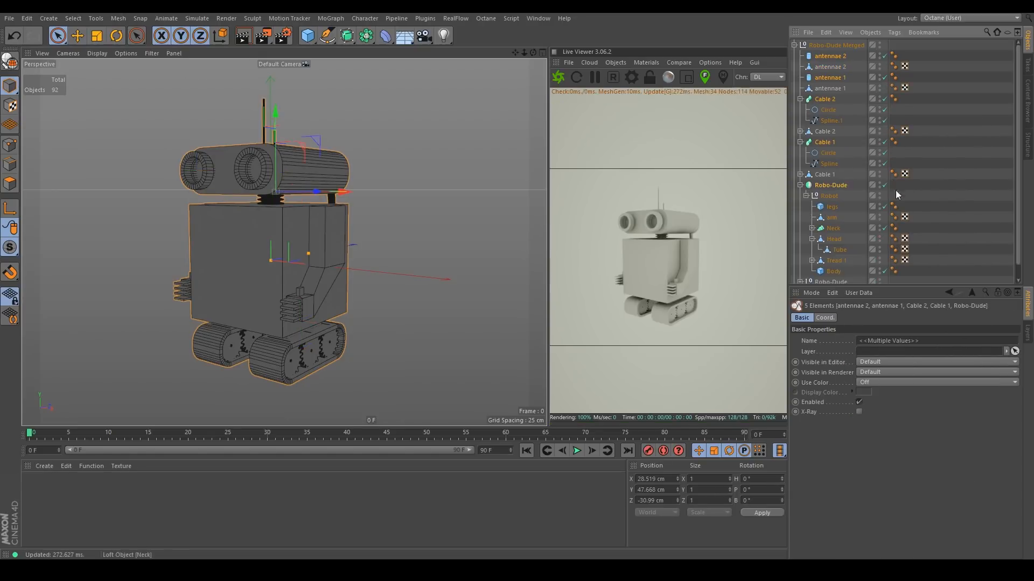
key("Delete")
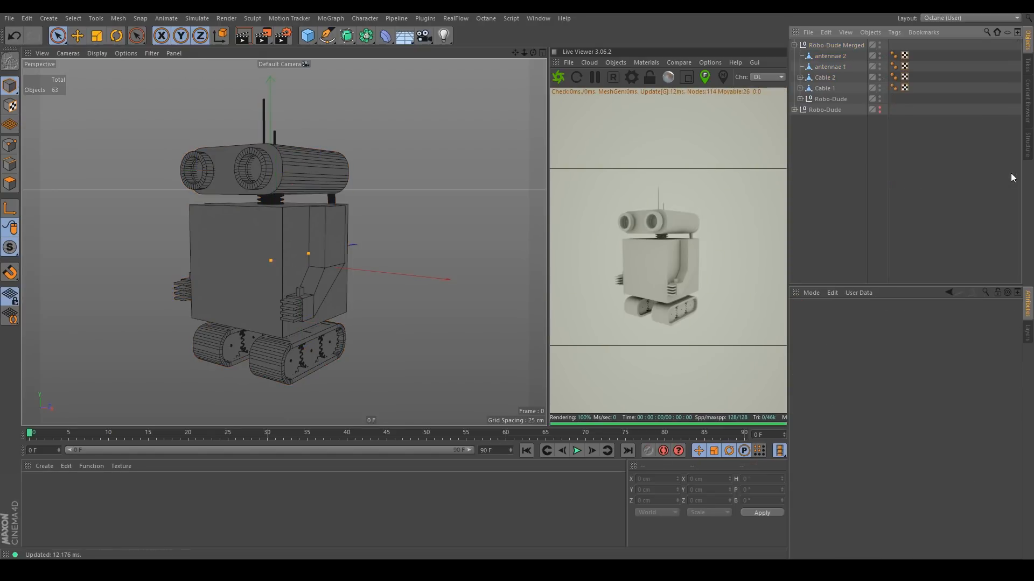
Connect the Null 2 extrude and its two caps in Tread 1's cloner into one object named Wheel 1.
left_click(800, 99)
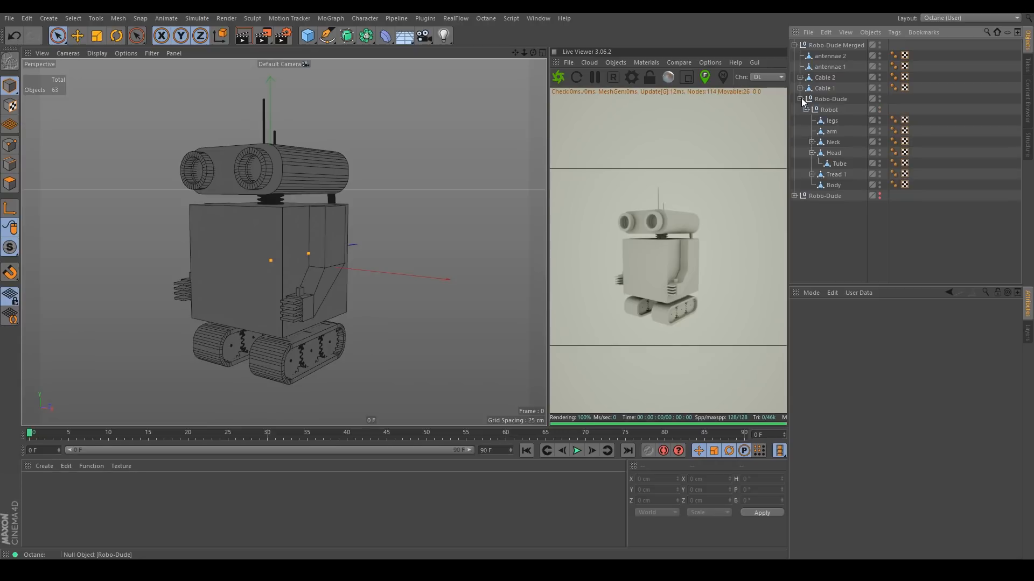
left_click(811, 174)
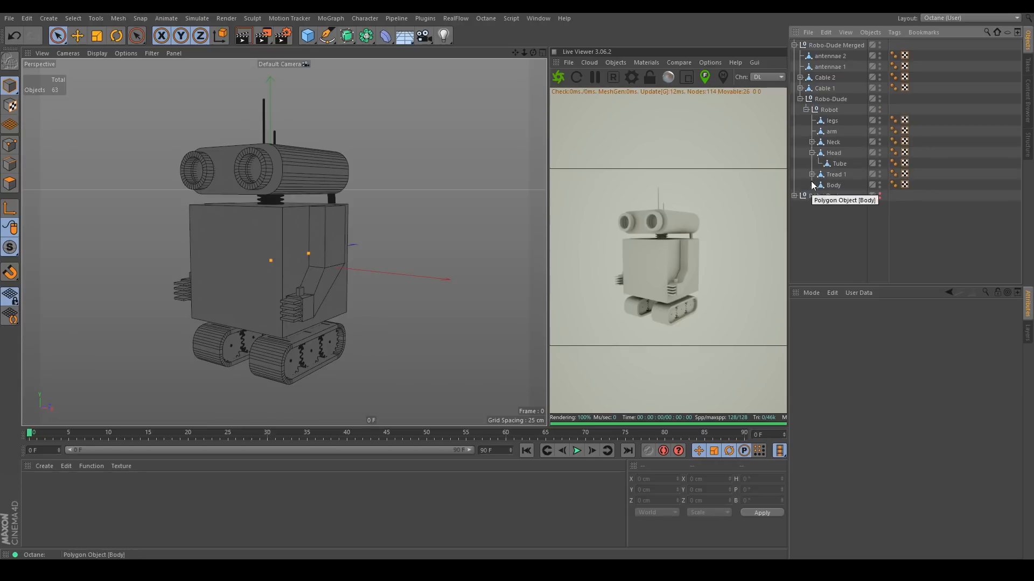
left_click(819, 185)
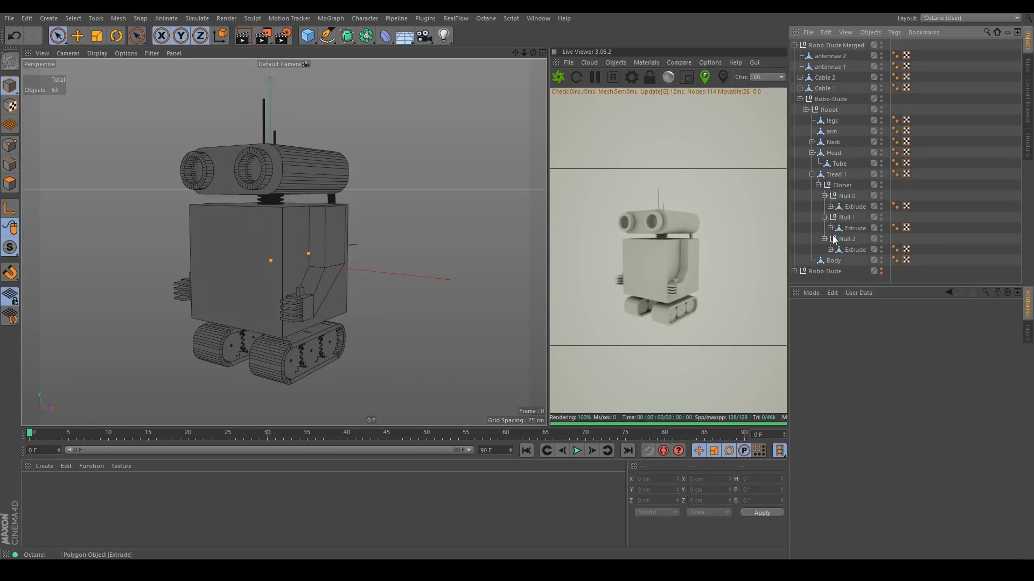
left_click(830, 228)
scroll(854, 237, "down", 1)
left_click(830, 257)
scroll(856, 255, "down", 2)
left_click(858, 257)
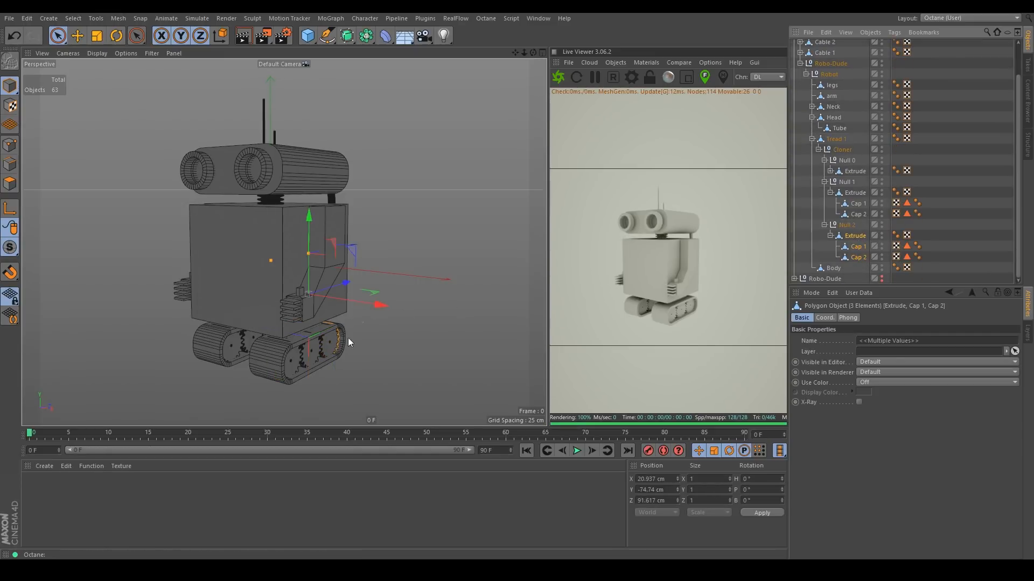
left_click_drag(364, 321, 260, 325, "alt")
scroll(324, 338, "up", 8)
left_click_drag(325, 344, 307, 345, "alt")
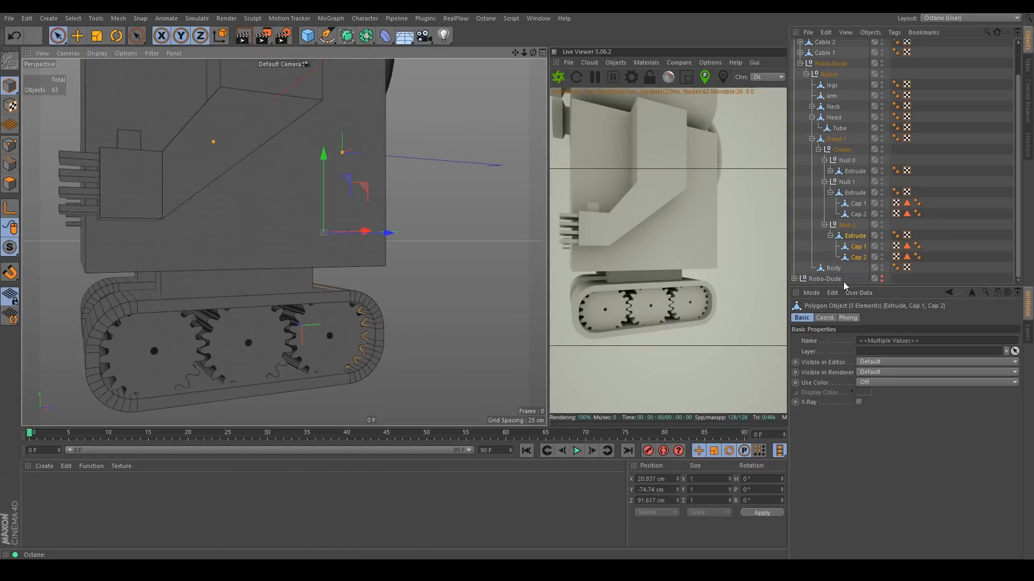
right_click(859, 241)
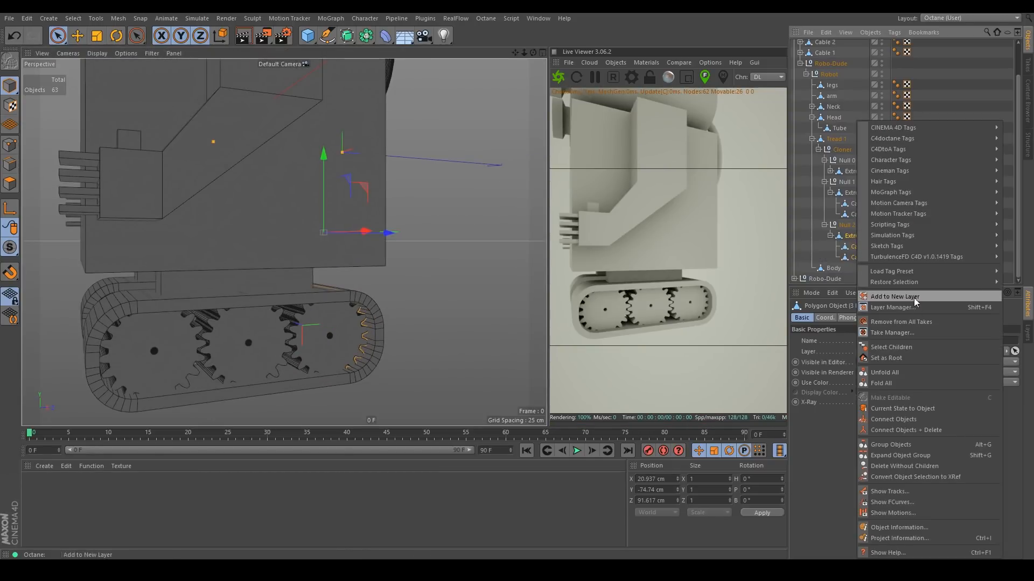
left_click(898, 431)
double_click(855, 258)
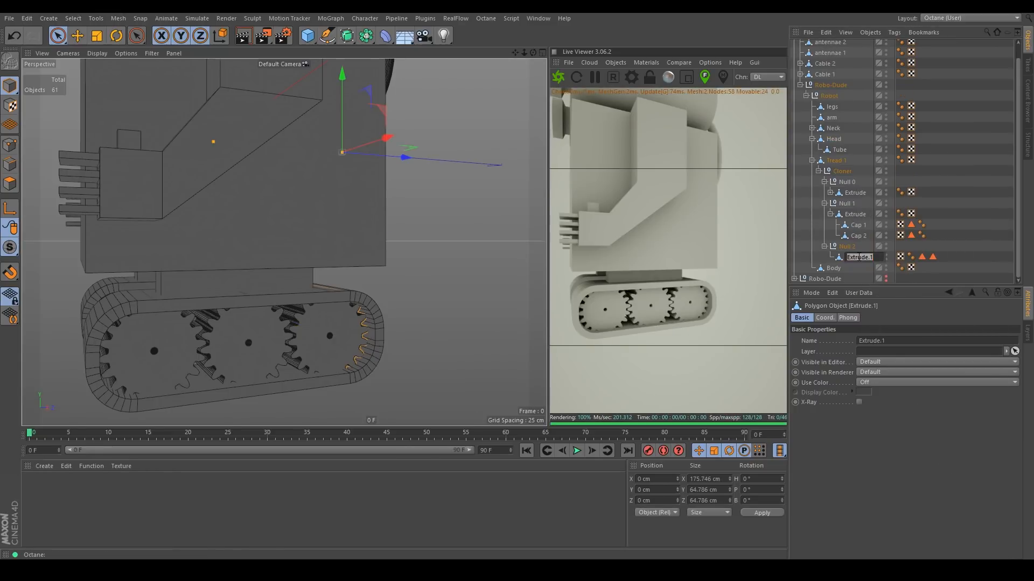
key("Return")
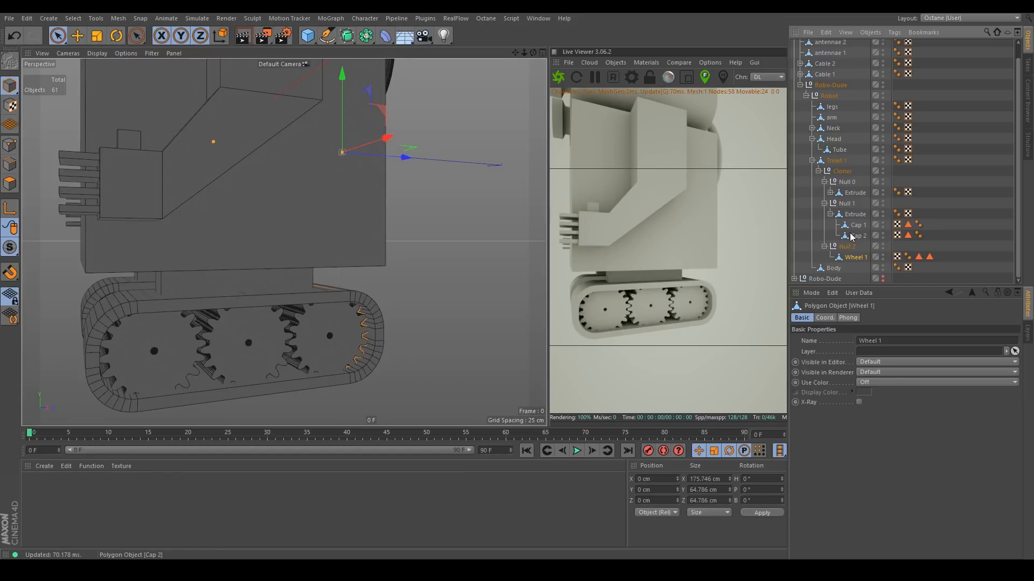
Connect the other two extrudes with their caps into single objects named Wheel 2 and Wheel 3.
left_click(856, 214)
right_click(855, 214)
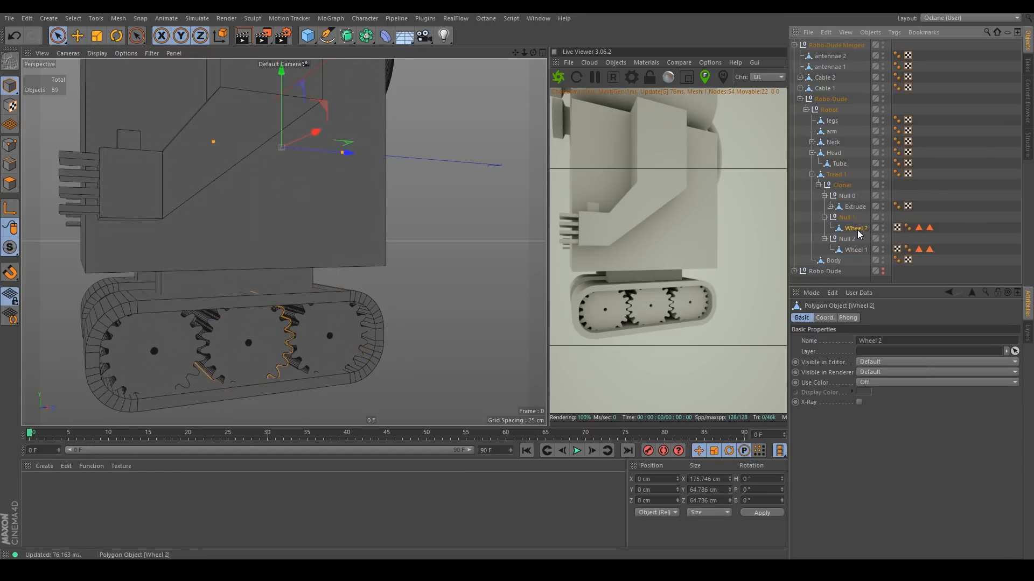
left_click(830, 206)
left_click(855, 207)
right_click(855, 207)
left_click(908, 431)
double_click(856, 207)
type("Wheel 3")
key("Return")
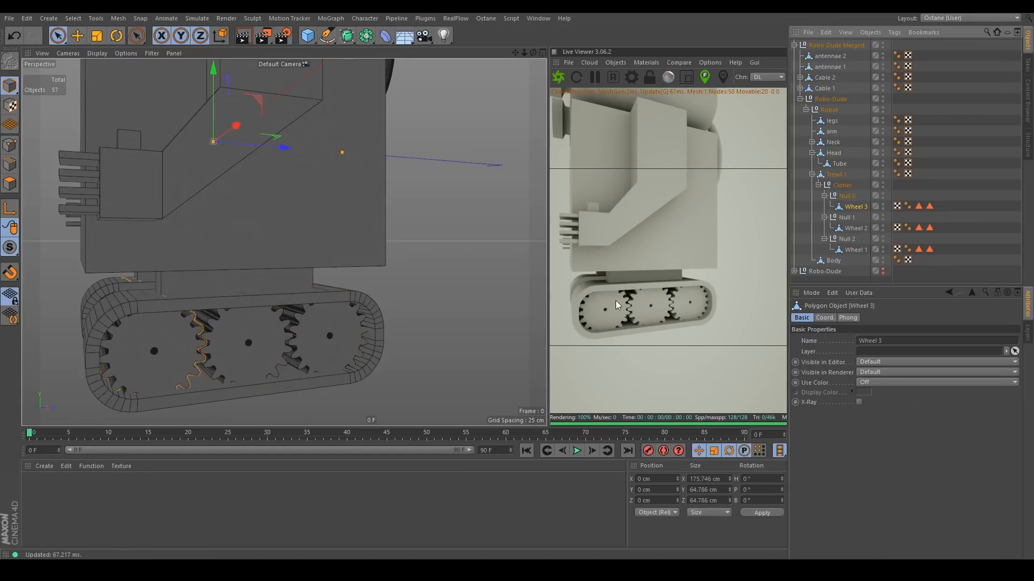
Move Wheel 1, Wheel 2 and Wheel 3 out of the cloner.
left_click(857, 231, "ctrl")
left_click(856, 250, "ctrl")
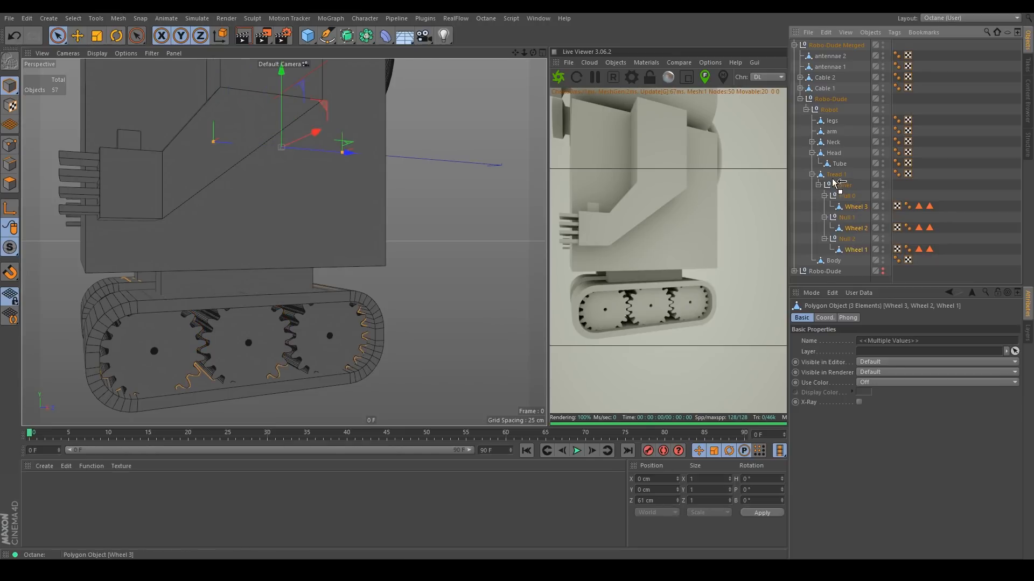
left_click_drag(834, 168, 835, 169)
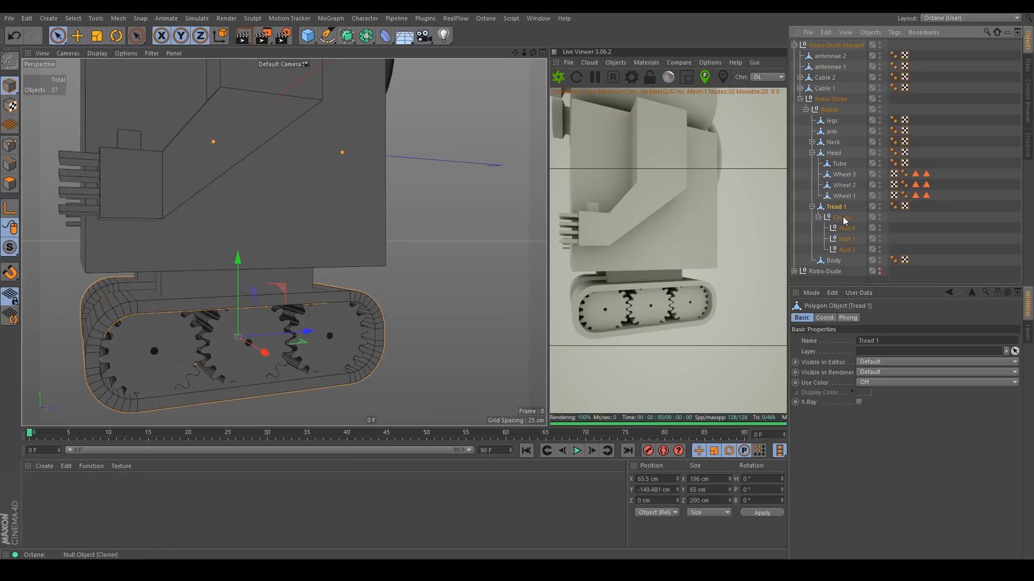
Delete the Cloner and its Null 0, Null 1 and Null 2 children.
left_click(843, 217)
left_click(851, 250, "shift")
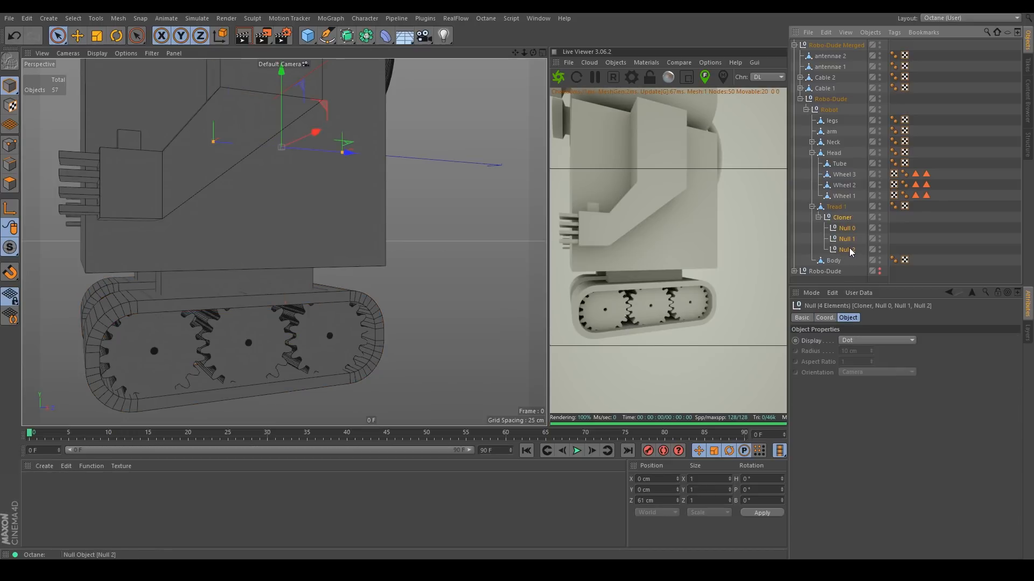
key("Delete")
Move all remaining parts directly under Robo-Dude Merged and delete the empty Robot and Robo-Dude nulls.
left_click(839, 164)
key("o")
left_click(844, 196, "shift")
left_click_drag(840, 175, 833, 104)
left_click(831, 216)
key("Delete")
left_click_drag(829, 196, 829, 94)
left_click(830, 207)
key("Delete")
Orbit around the merged robot to check the flattened model.
left_click(251, 293)
scroll(251, 293, "down", 5)
middle_click_drag(251, 293, 297, 241, "alt")
left_click_drag(296, 240, 339, 216, "alt")
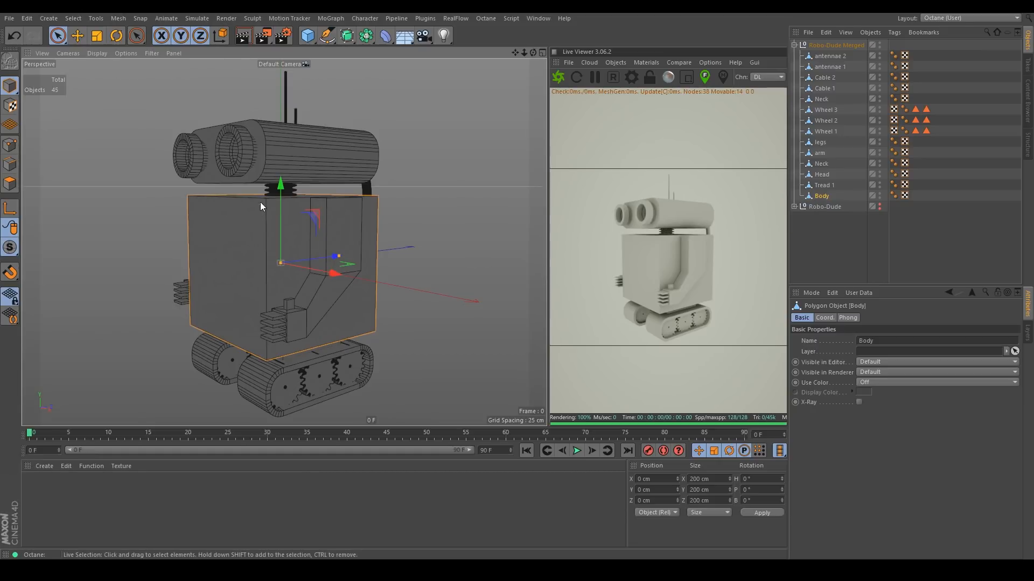
Duplicate the Body object into the Robo-Dude Merged group.
left_click(818, 228)
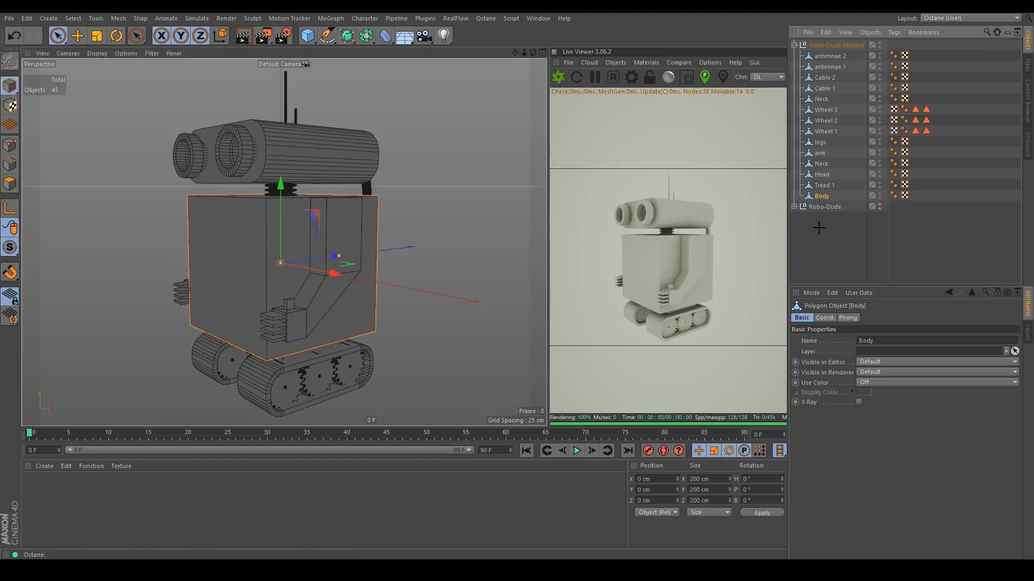
left_click(793, 206)
scroll(860, 222, "down", 4)
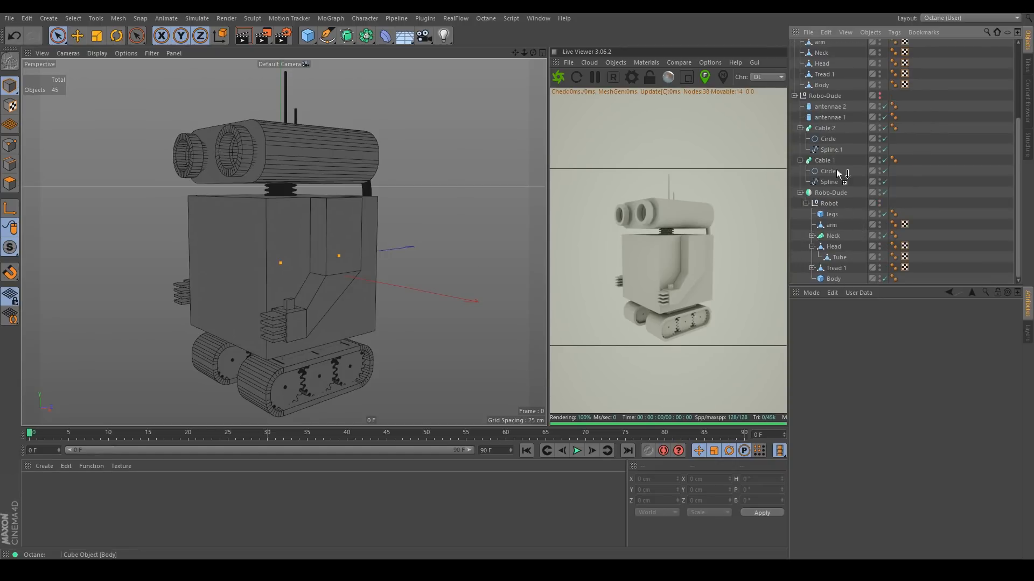
left_click_drag(822, 85, 829, 100, "ctrl")
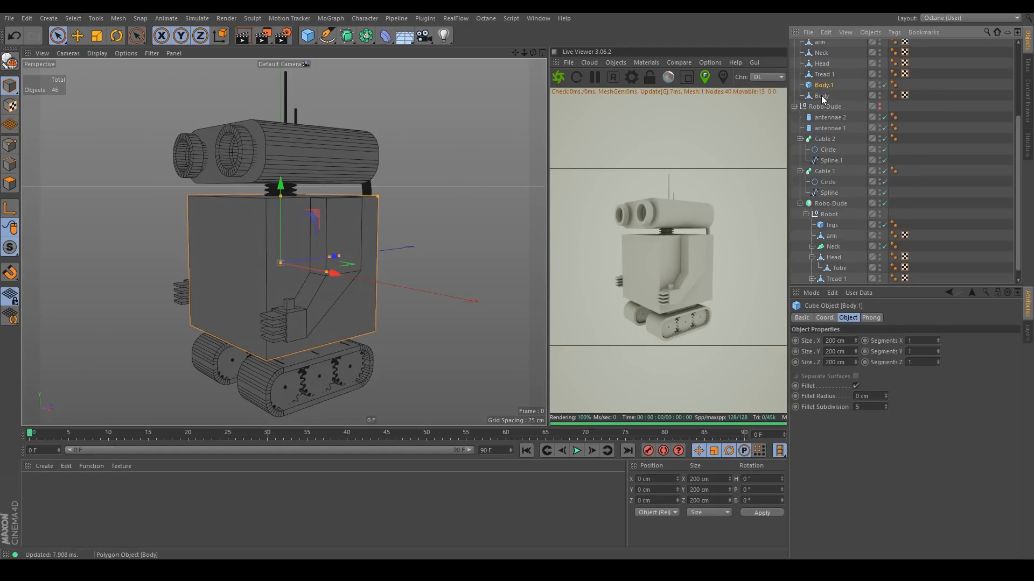
Delete the leftover Body object at the bottom of the Robo-Dude Merged group.
left_click(822, 96)
key("Delete")
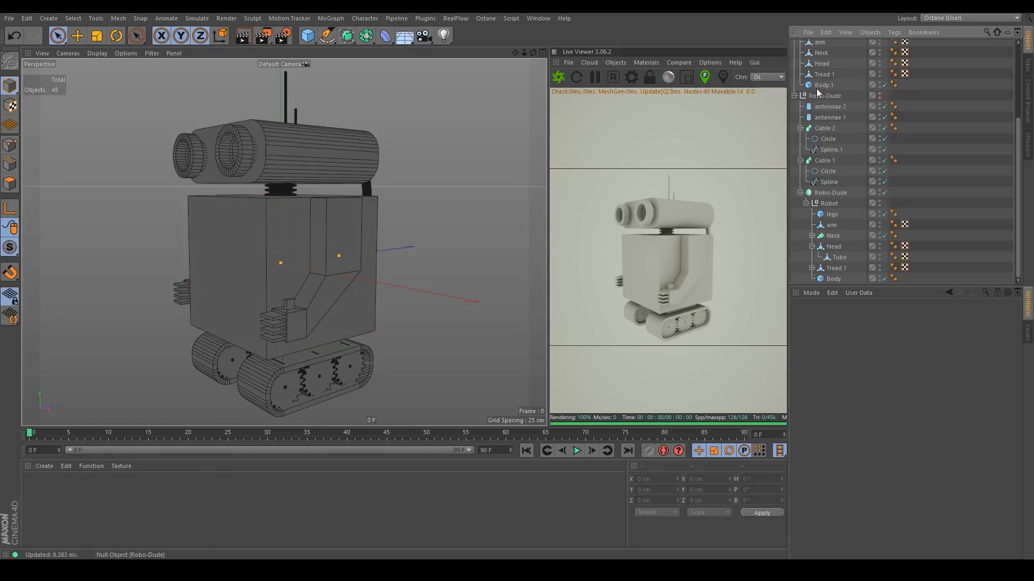
Sort out the merged group's head parts into separate Head.1 and Eyes objects, comparing them with the original Robo-Dude head.
left_click_drag(311, 318, 267, 293, "alt")
scroll(862, 53, "up", 5)
left_click(260, 121)
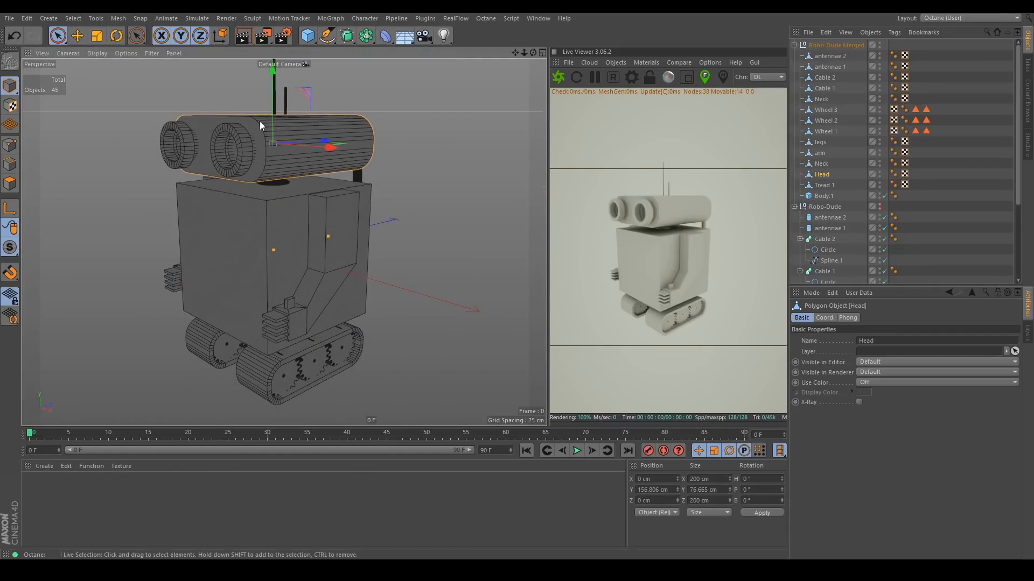
left_click_drag(266, 150, 310, 175, "alt")
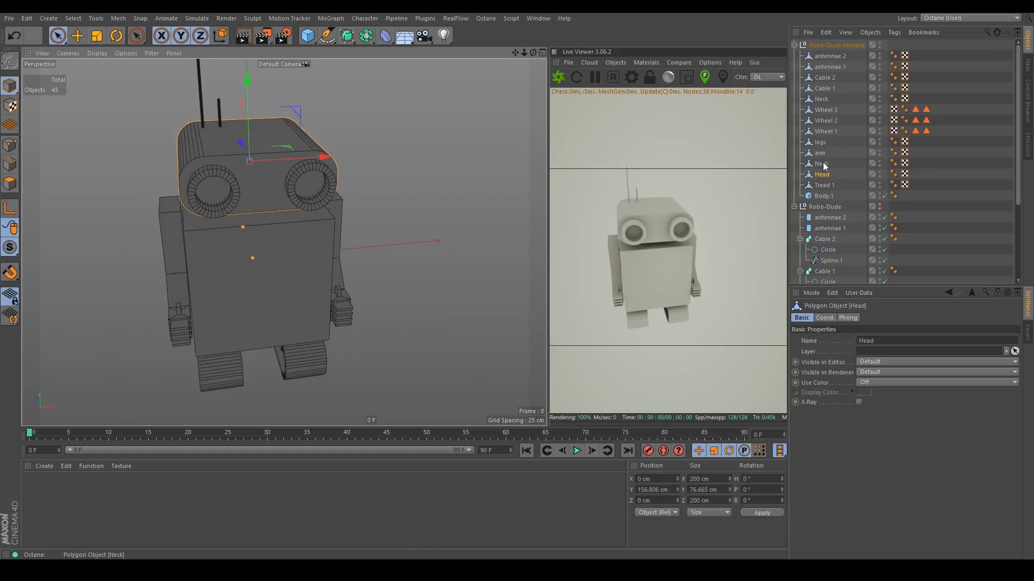
scroll(823, 179, "down", 4)
left_click(839, 246)
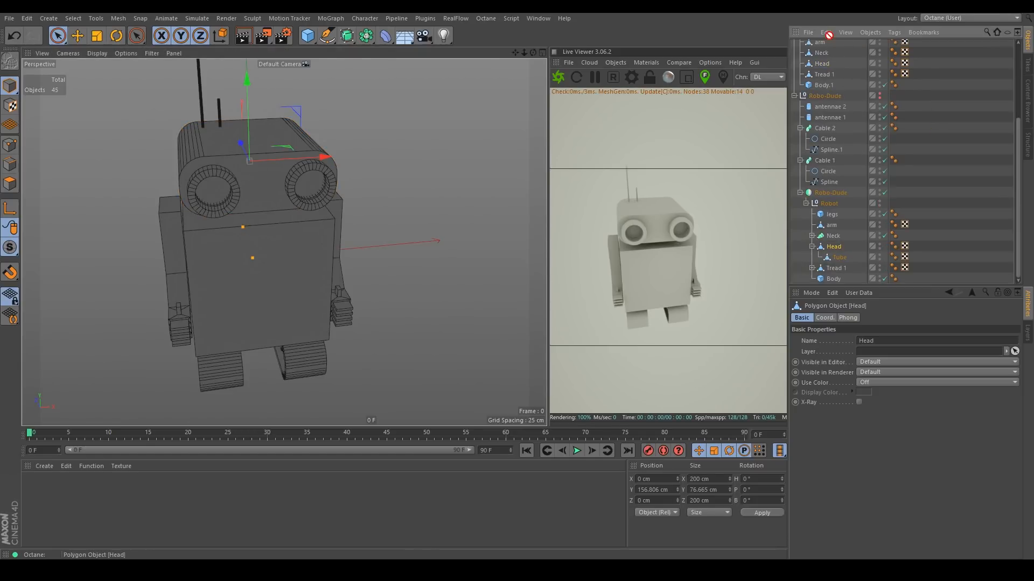
left_click_drag(828, 35, 829, 49)
left_click(829, 67)
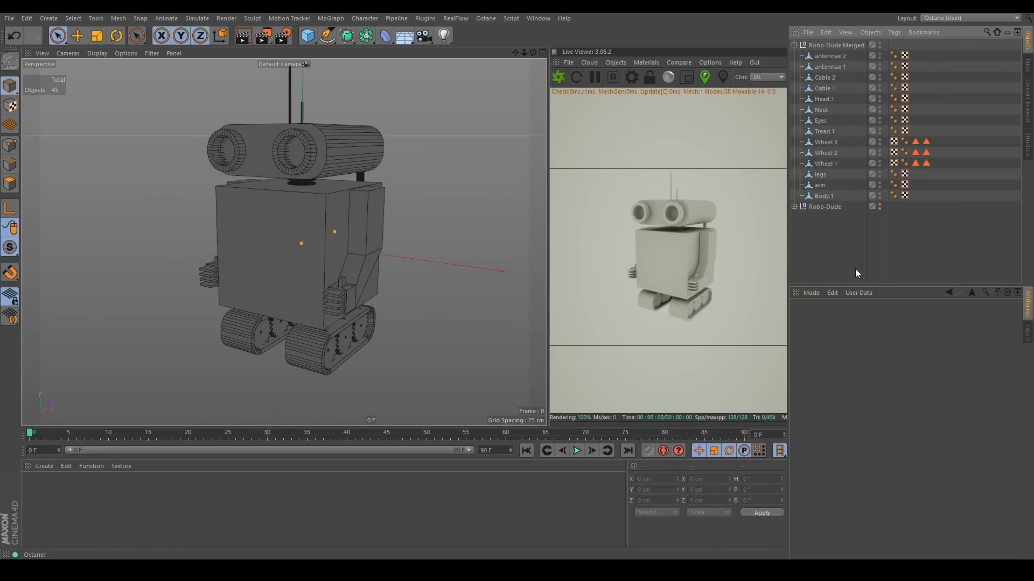
left_click(835, 57)
left_click(839, 199, "shift")
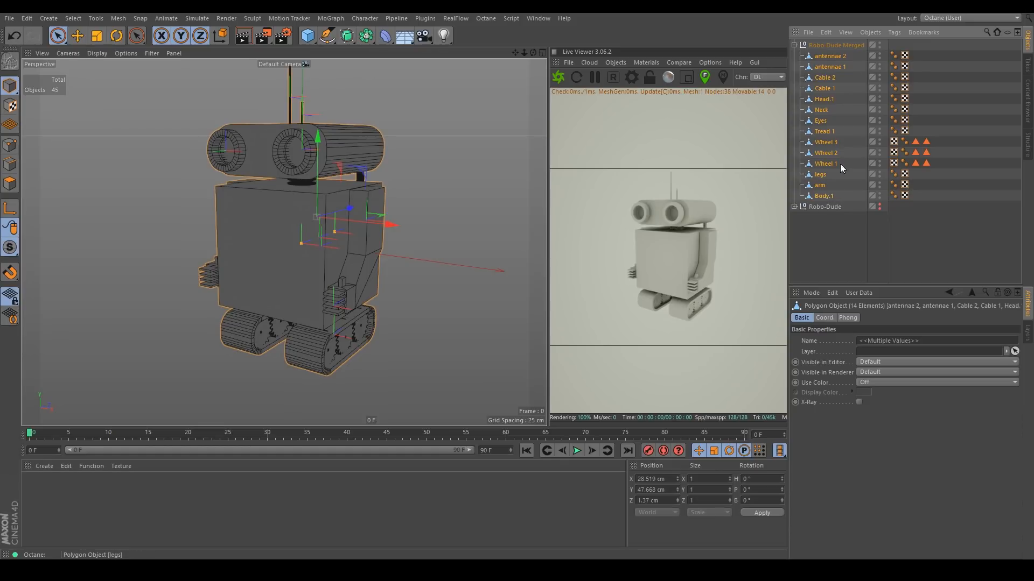
left_click(822, 225)
left_click(822, 197)
left_click(822, 187)
left_click(823, 175)
left_click(825, 167)
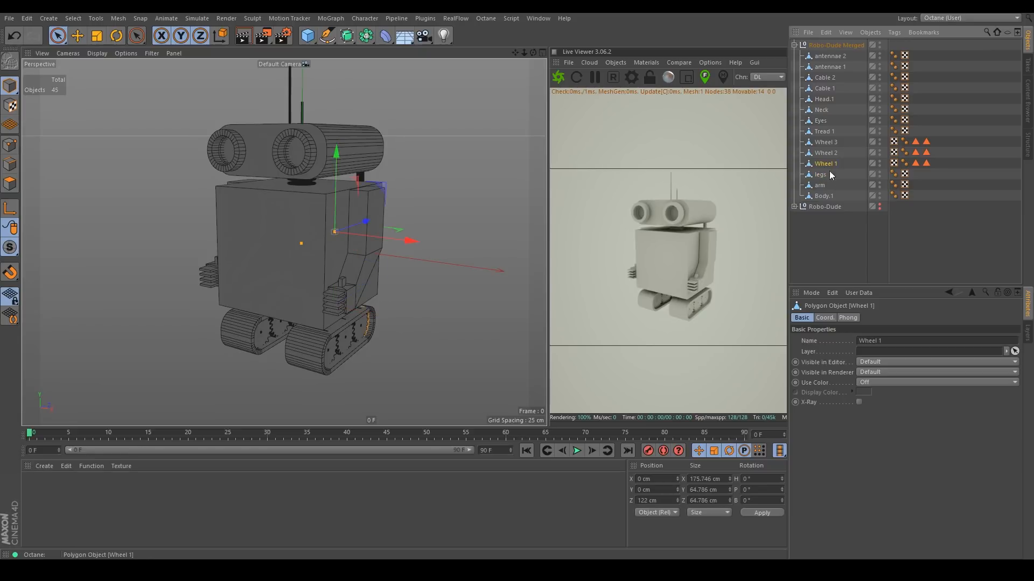
left_click(842, 214)
left_click(829, 196)
left_click(829, 57, "shift")
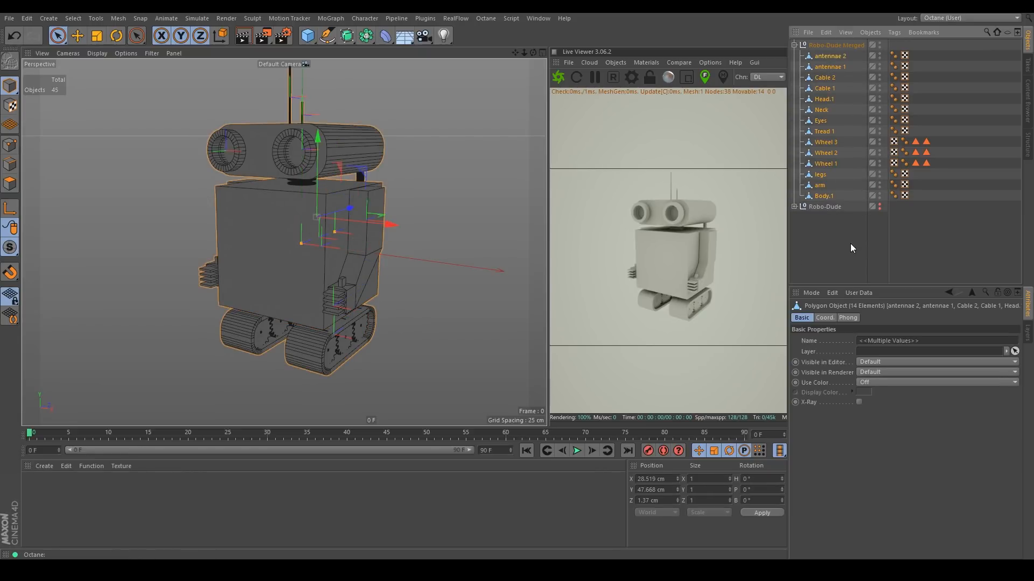
left_click(887, 245)
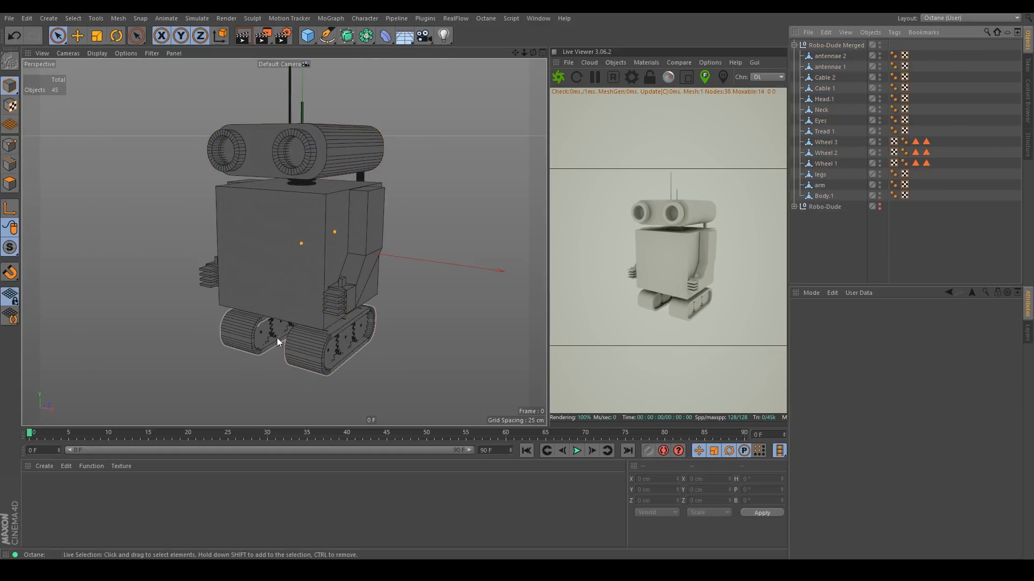
Delete the UVW tags from every object in the Robo-Dude Merged group, keeping the Phong tags.
left_click_drag(910, 89, 902, 135)
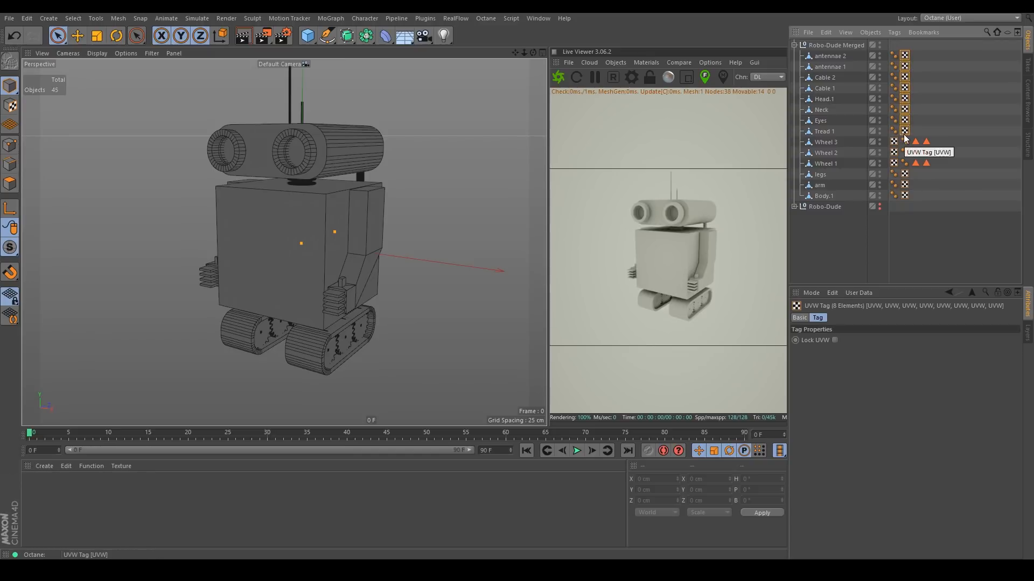
key("Delete")
left_click(894, 144)
left_click(894, 164, "shift")
key("Delete")
left_click(905, 175)
left_click(904, 196, "shift")
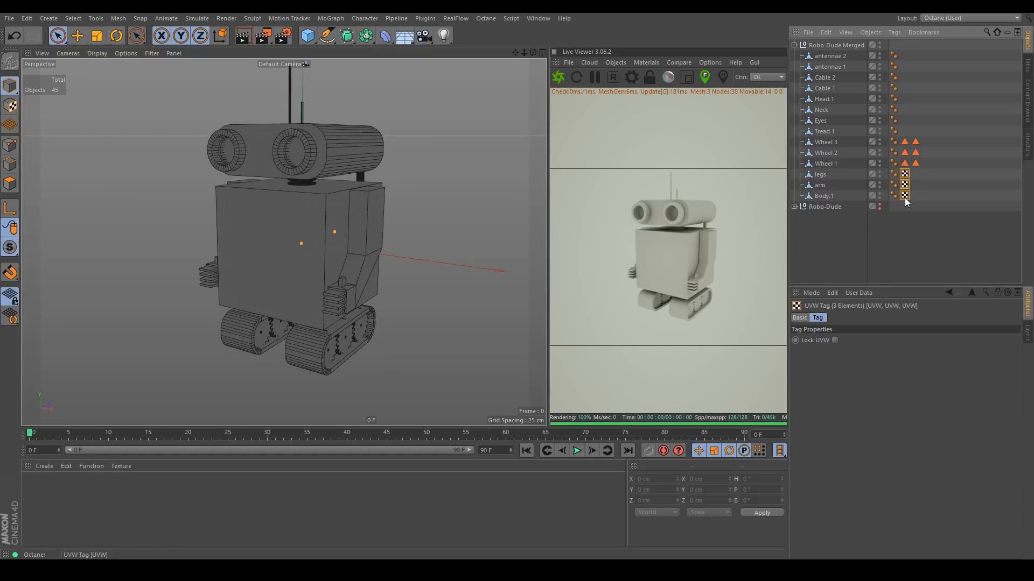
key("Delete")
left_click_drag(922, 197, 890, 42)
left_click(931, 82)
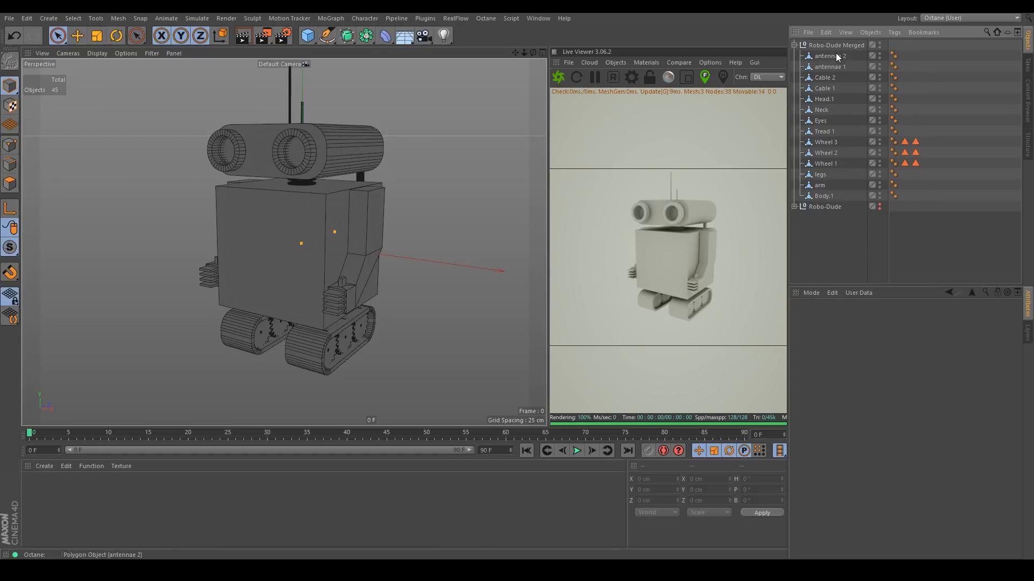
Switch to the BP UV Edit layout and start the Paint Setup Wizard with only the Robo-Dude Merged objects selected.
left_click(934, 19)
left_click(947, 62)
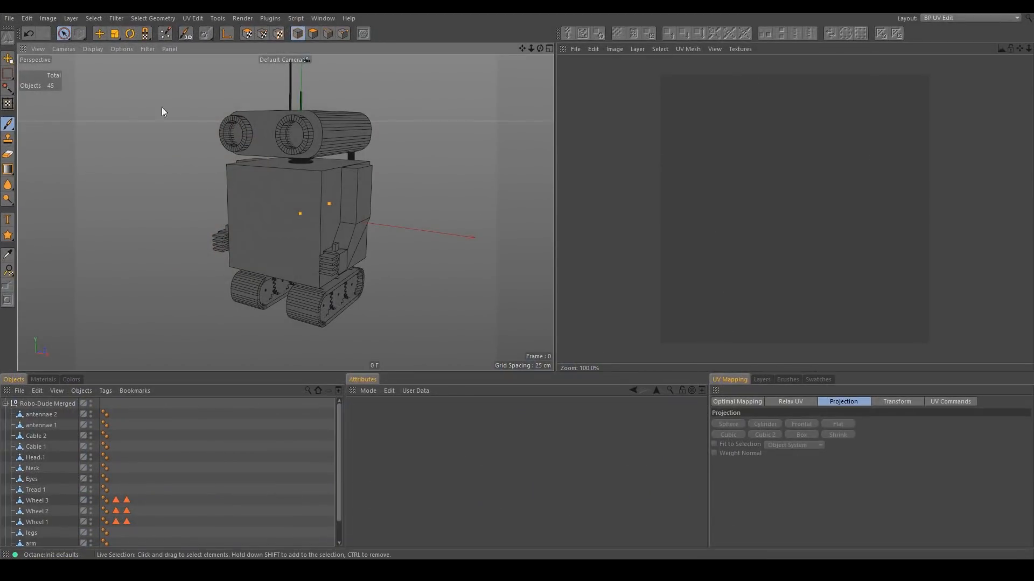
left_click(166, 34)
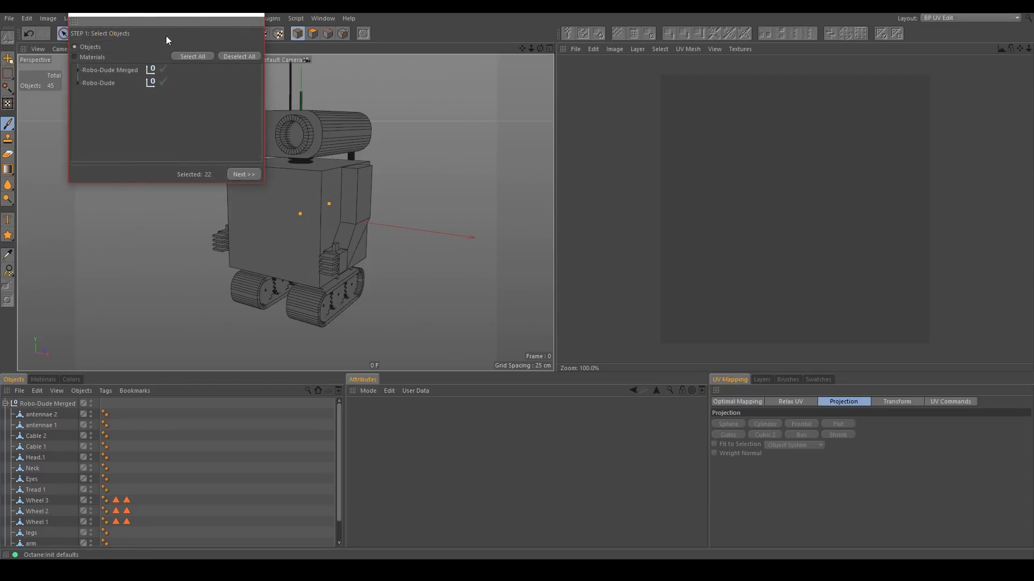
left_click(240, 56)
left_click(164, 71)
left_click(78, 70)
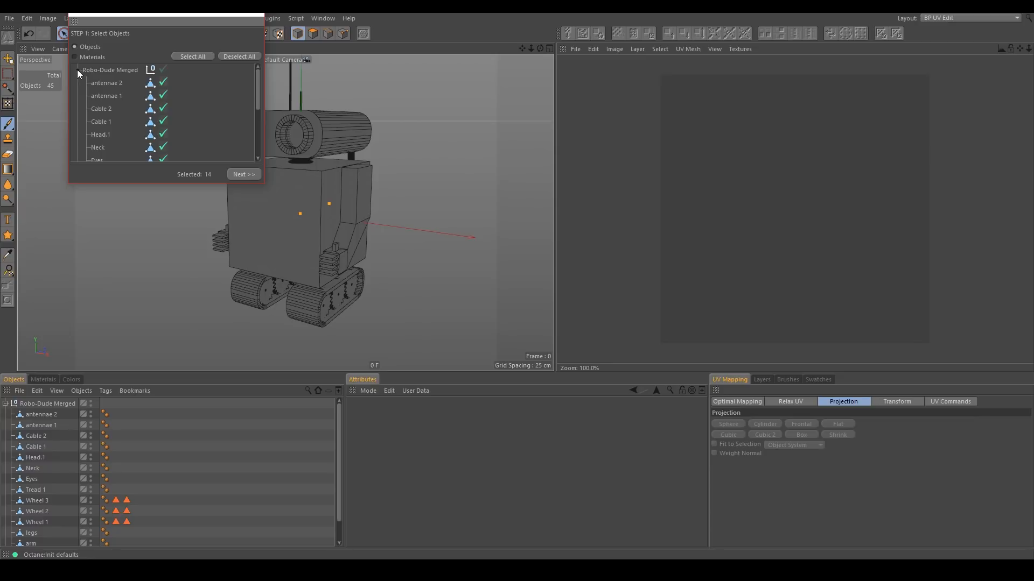
left_click_drag(258, 93, 258, 135)
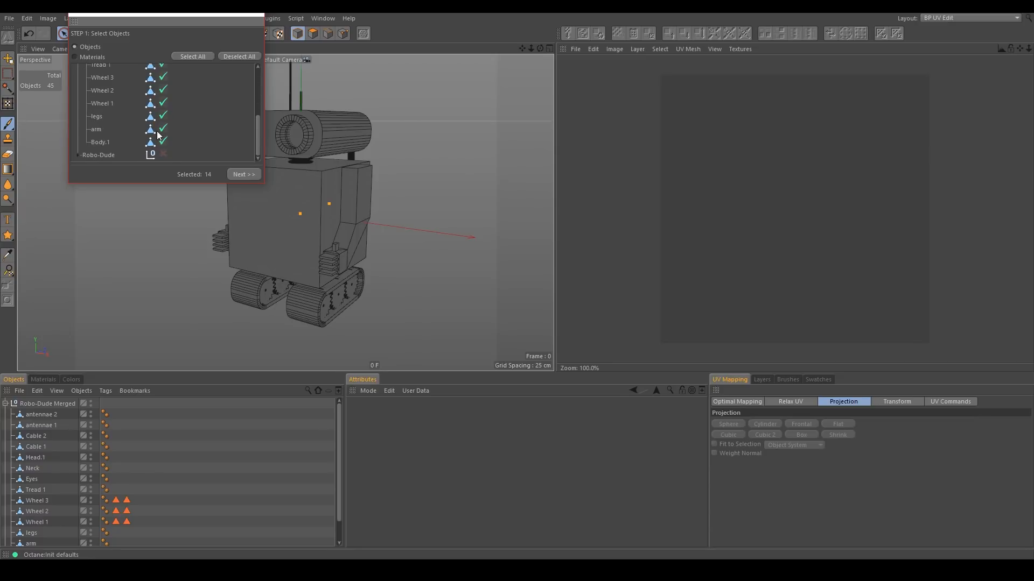
left_click(243, 174)
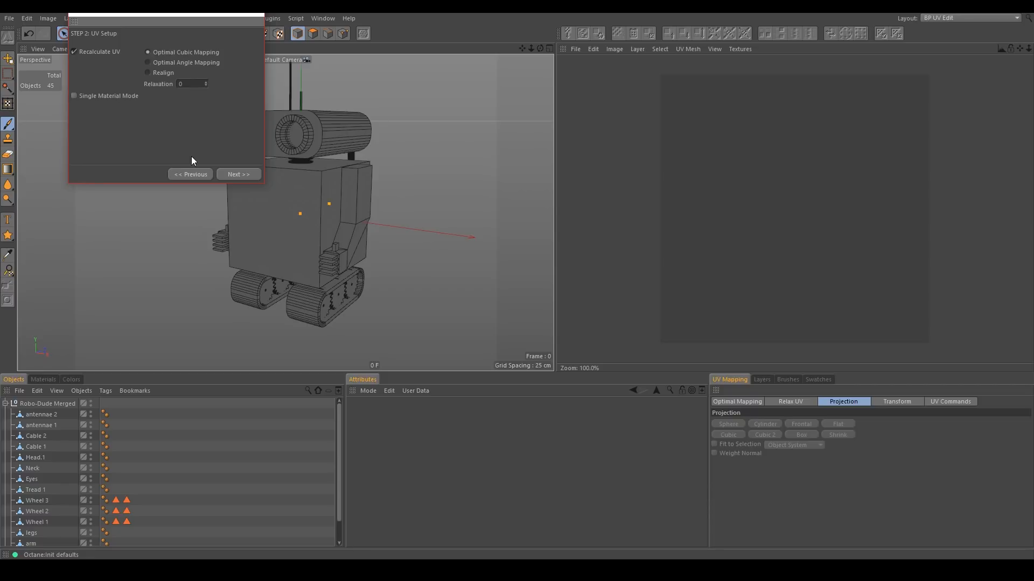
Keep the default UV and material options and finish the wizard to create UVs and materials for each object.
left_click(229, 176)
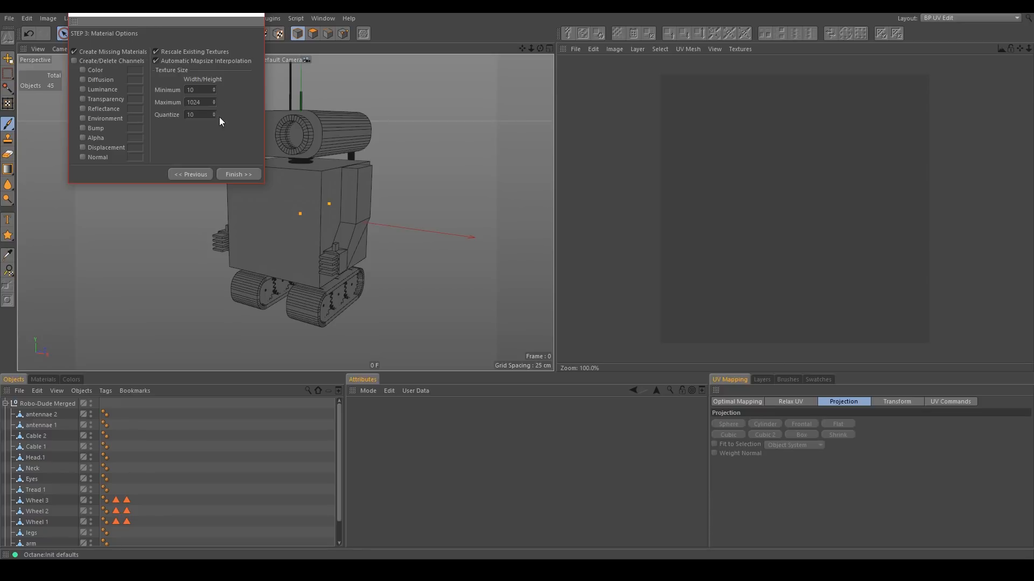
left_click(247, 171)
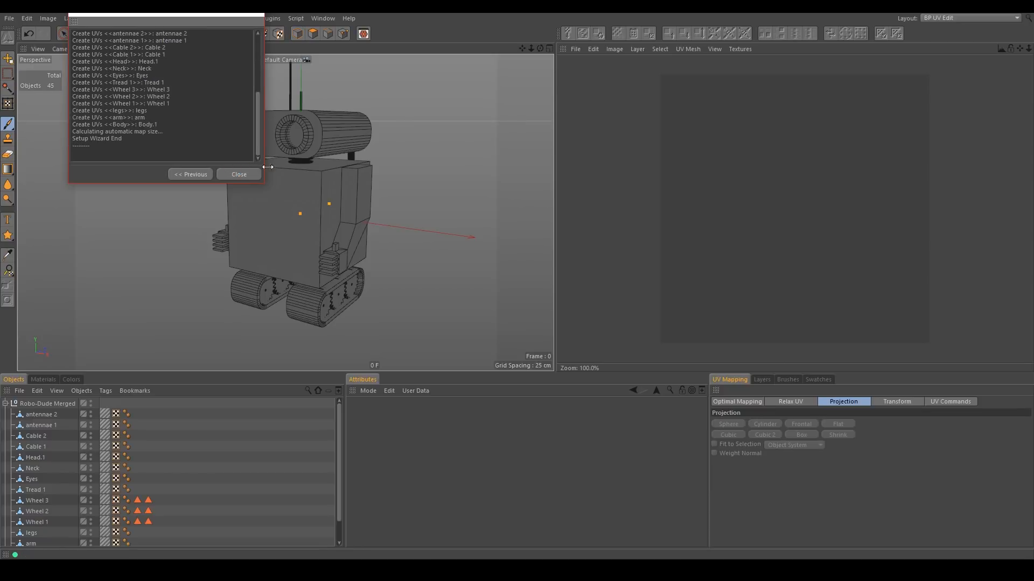
left_click(239, 174)
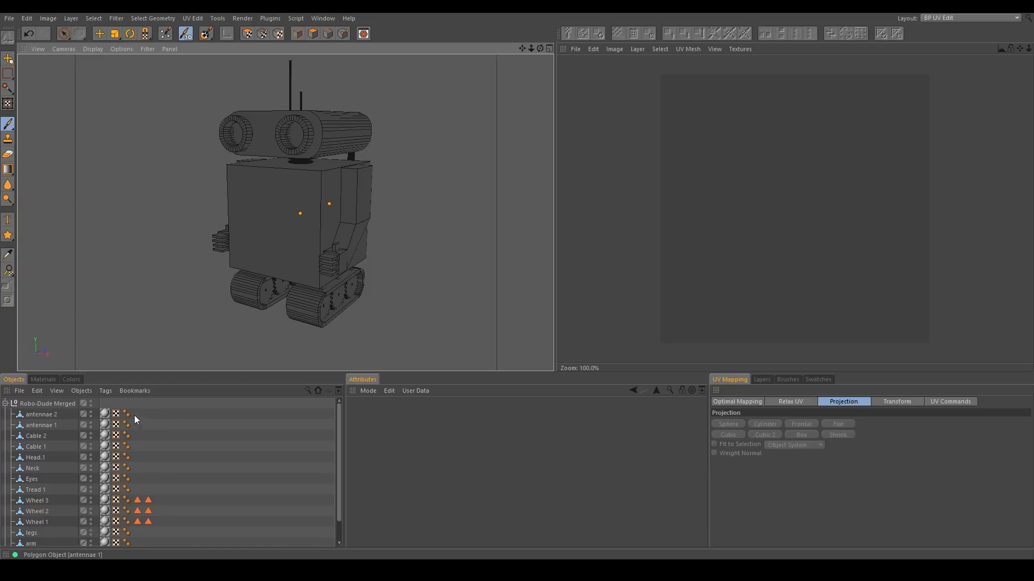
Inspect the UV layout of the arm object's texture tag in the UV view.
scroll(58, 477, "down", 2)
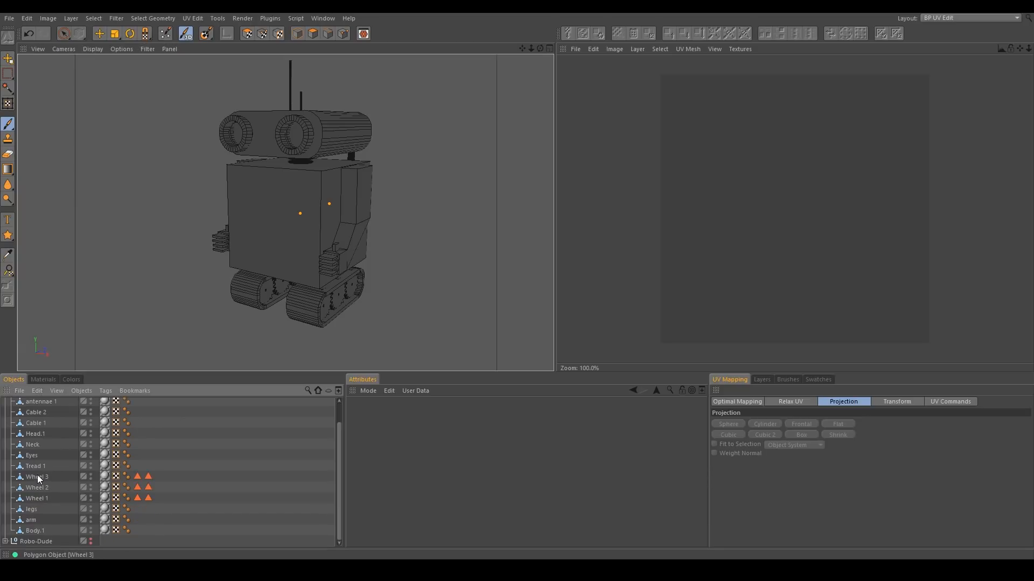
left_click(105, 519)
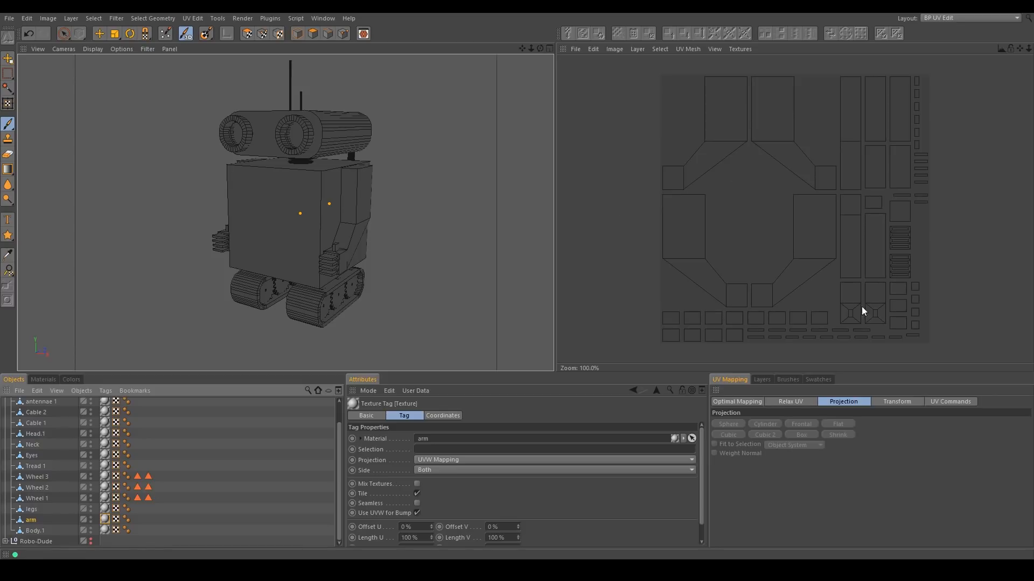
left_click(104, 487)
left_click(105, 520)
left_click(683, 50)
left_click(688, 64)
left_click(690, 49)
left_click(692, 65)
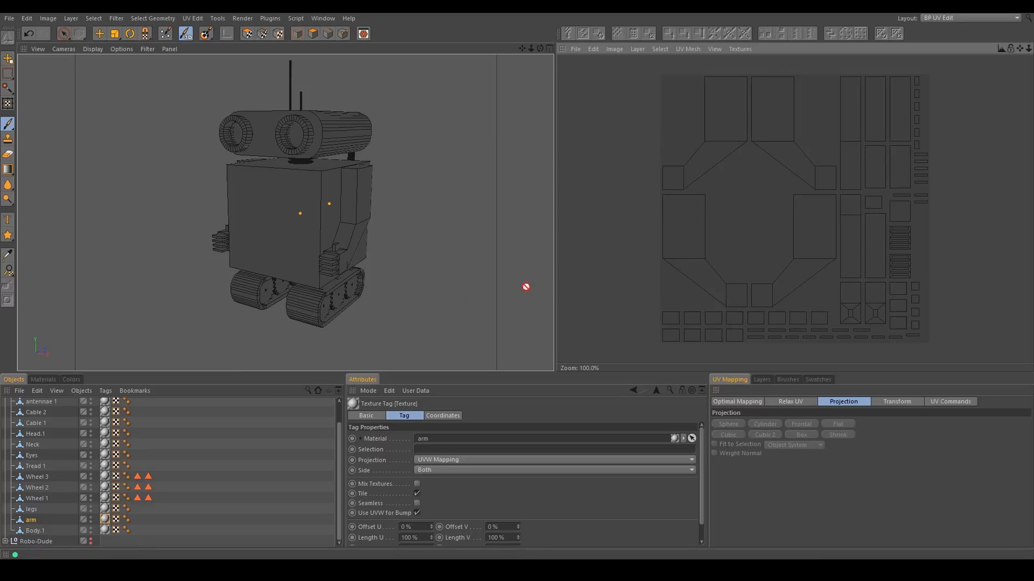
Create a new 5000 x 5000 pixel color texture, arm_Color_1, for the arm material.
left_click(43, 380)
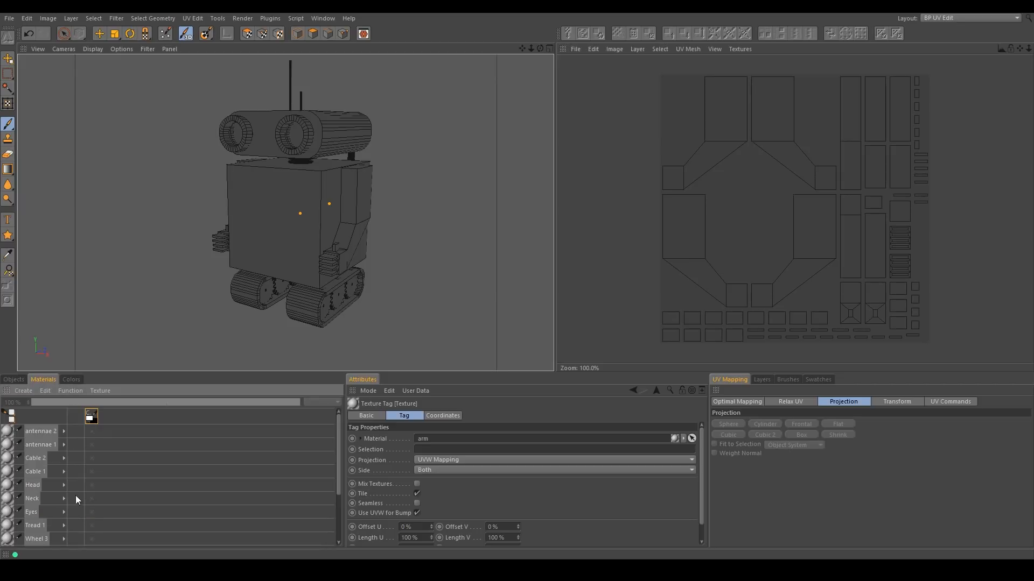
scroll(84, 506, "down", 5)
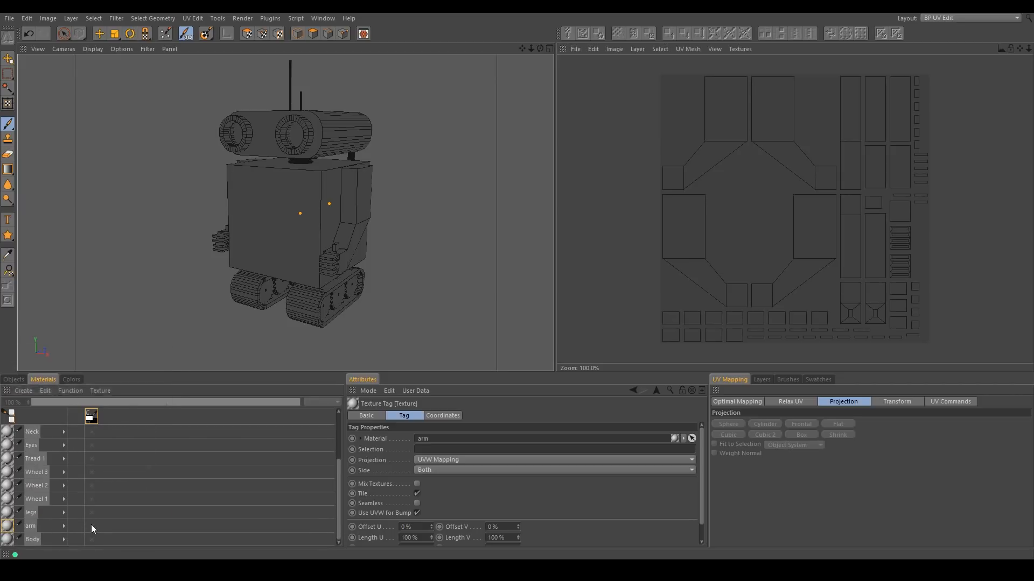
double_click(92, 526)
left_click_drag(114, 353, 198, 217)
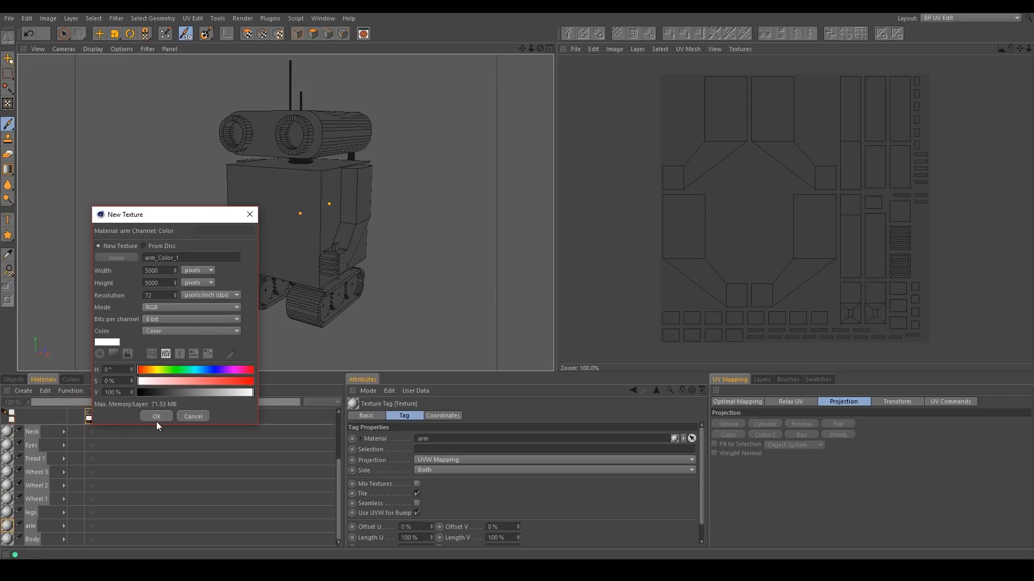
left_click(156, 415)
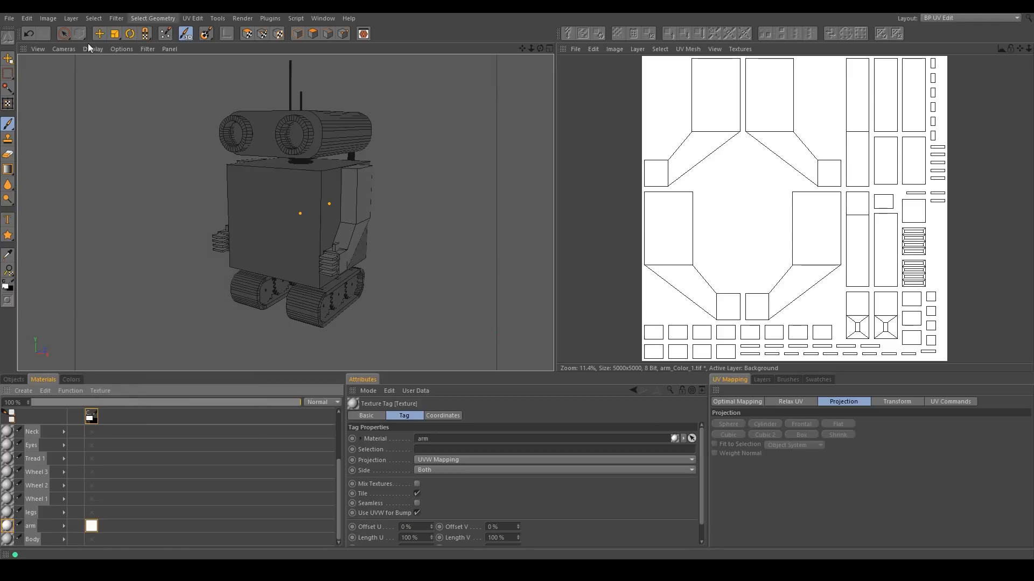
Pick the Brush tool and set the paint color's brightness to 0%.
left_click(8, 124)
scroll(358, 208, "up", 5)
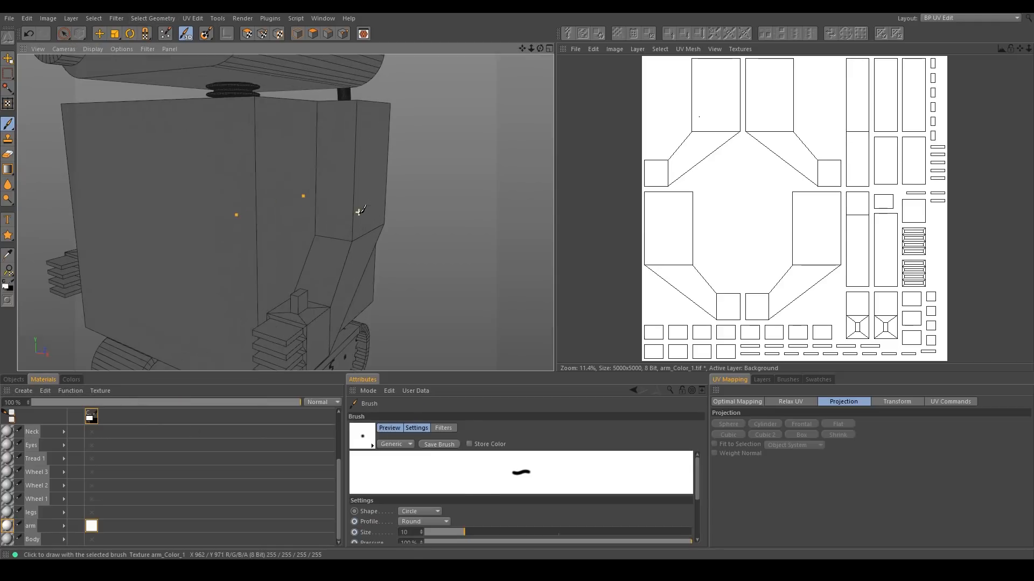
left_click(71, 379)
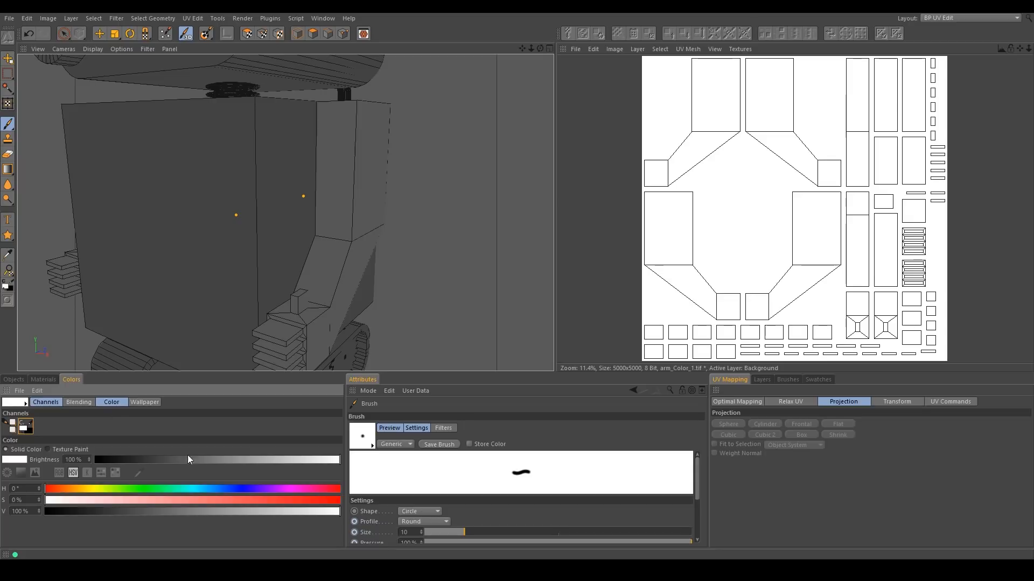
left_click_drag(143, 462, 91, 460)
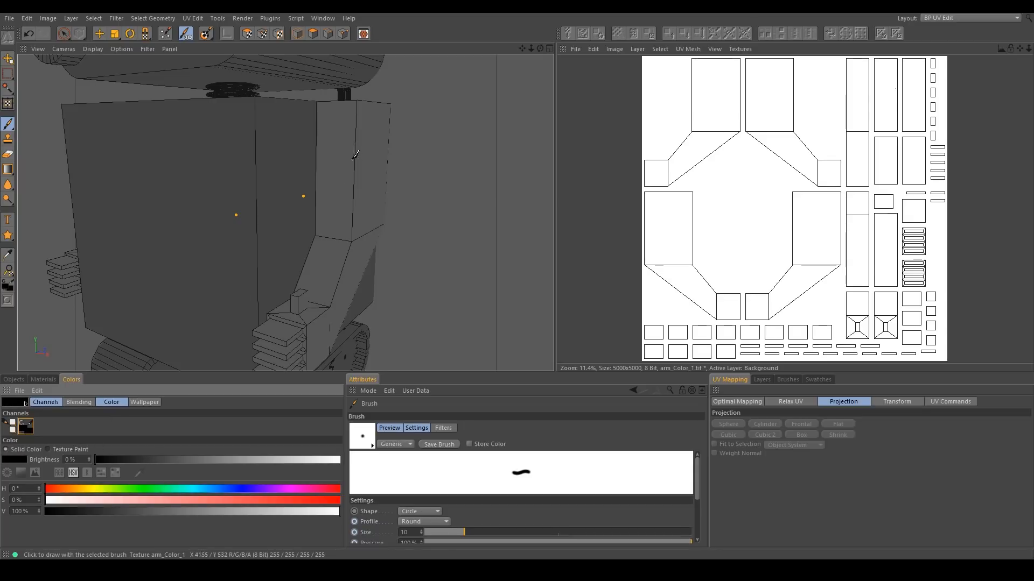
Paint black test strokes on the robot's side panel in the viewport and on the UV view.
mouse_move(343, 149)
left_mouse_down()
mouse_move(365, 161)
mouse_move(330, 295)
left_mouse_up()
mouse_move(746, 81)
left_mouse_down()
mouse_move(836, 170)
mouse_move(821, 222)
left_mouse_up()
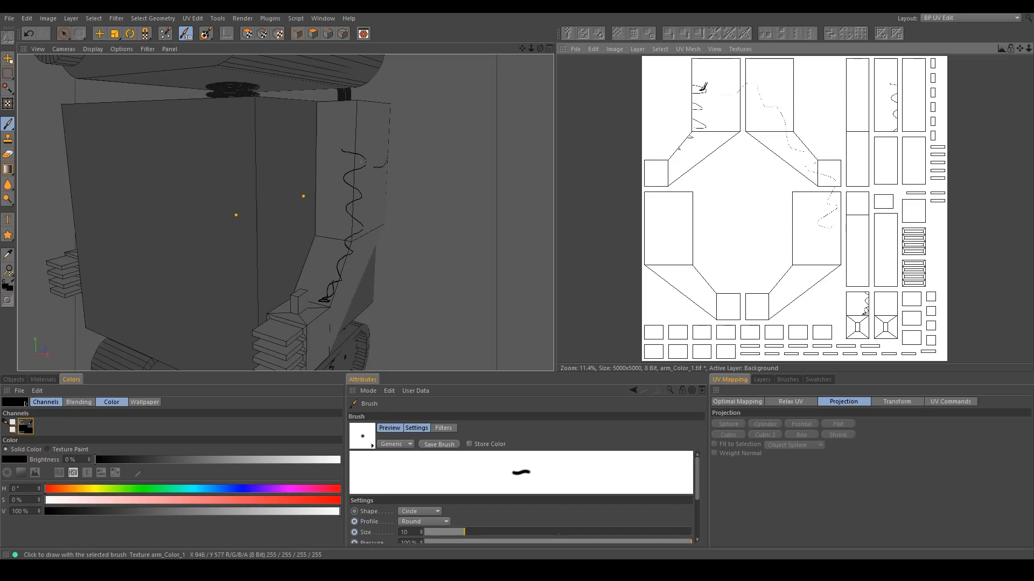
mouse_move(370, 161)
left_mouse_down()
mouse_move(339, 199)
mouse_move(335, 260)
mouse_move(314, 212)
mouse_move(286, 212)
left_mouse_up()
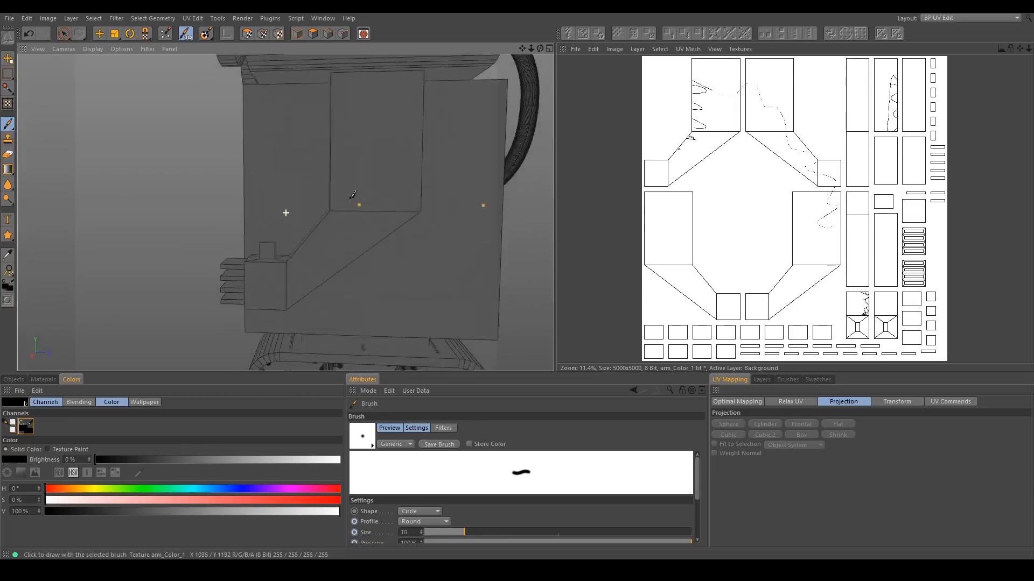
middle_click_drag(286, 212, 285, 195, "alt")
left_click_drag(285, 195, 256, 214, "alt")
scroll(259, 205, "up", 5)
scroll(259, 206, "down", 8)
scroll(260, 206, "down", 7)
scroll(256, 215, "up", 4)
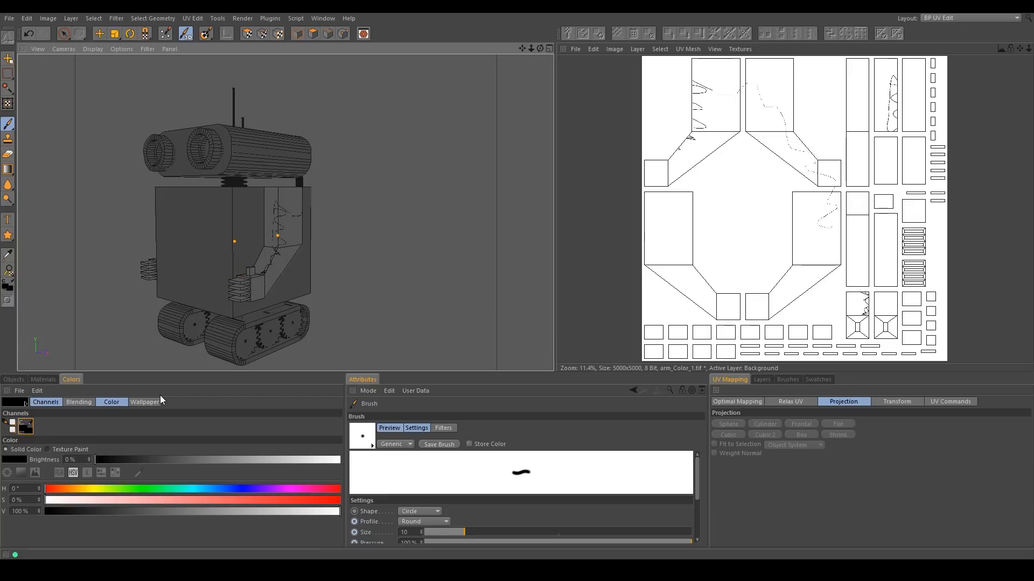
Switch the layout back to Startup and collapse the Robo-Dude Merged group.
left_click(948, 18)
left_click(944, 157)
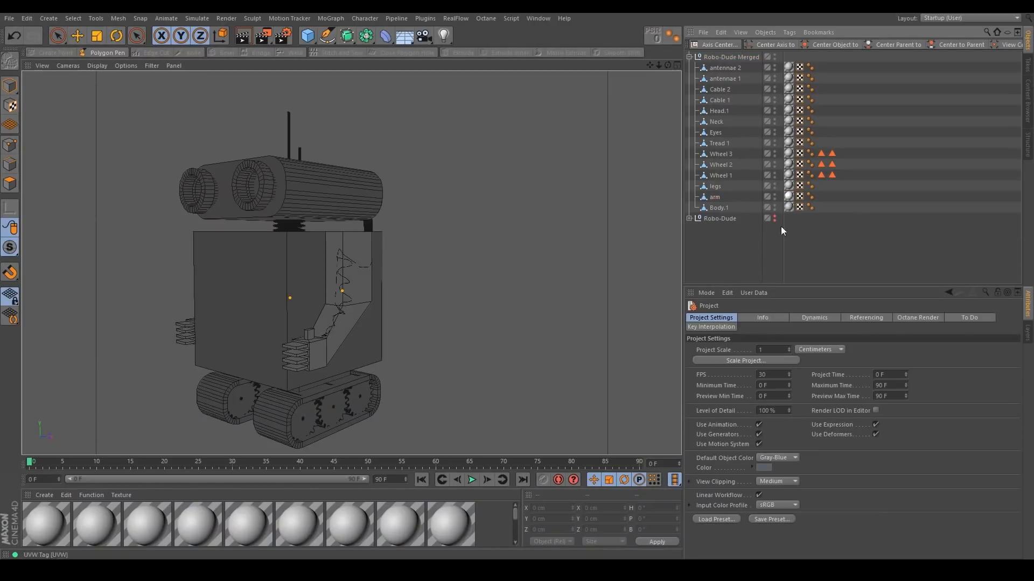
left_click(690, 57)
left_click(727, 58)
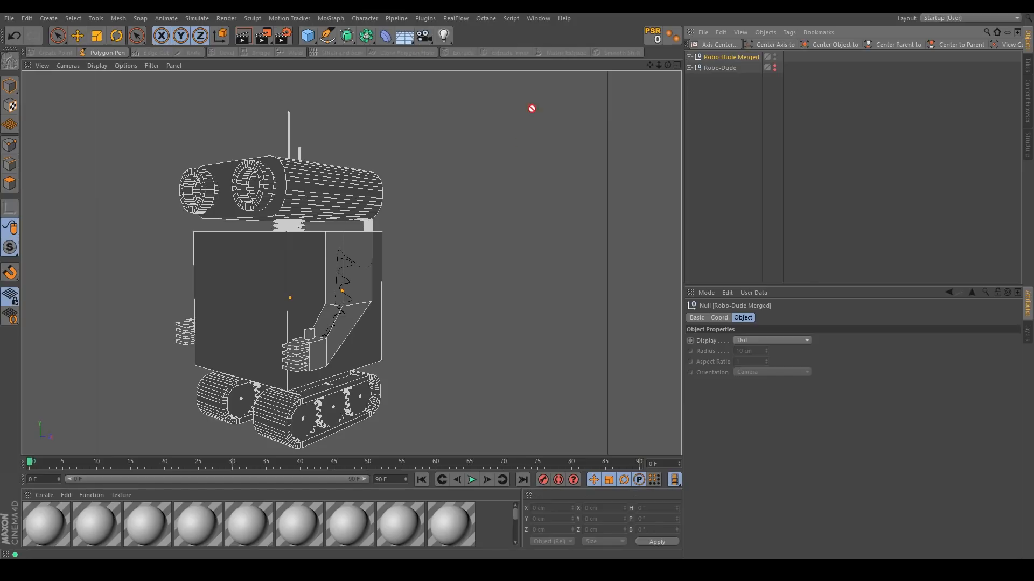
Start a new project without changing texture paths to absolute, and select the Robo-Dude Merged object in it.
left_click(9, 17)
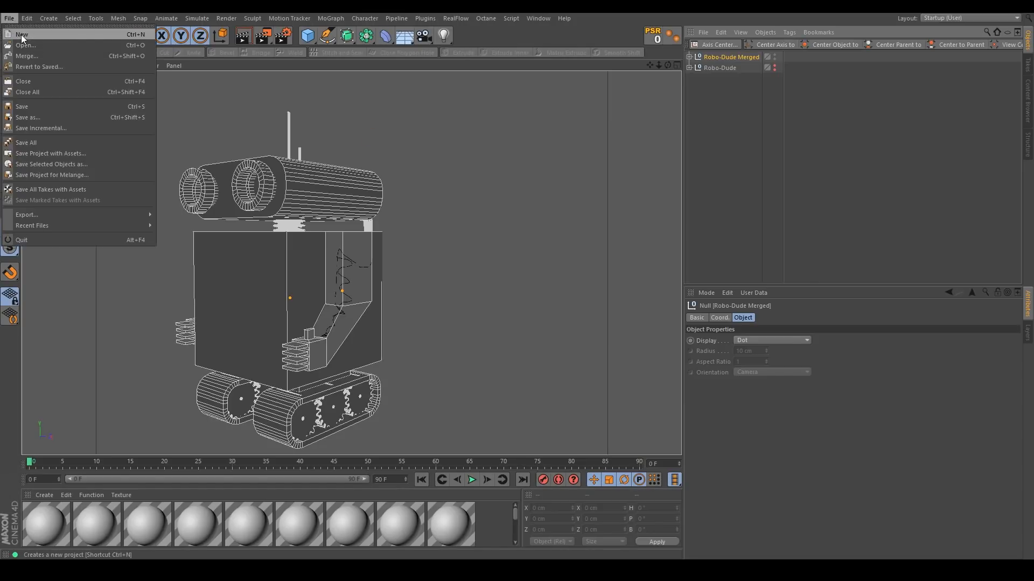
left_click(22, 34)
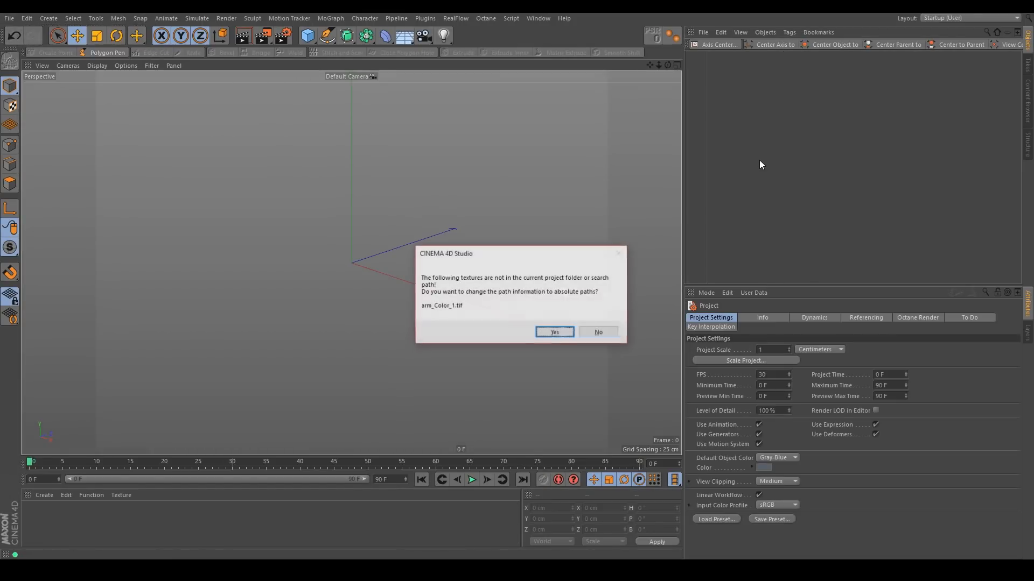
left_click(599, 333)
left_click(751, 127)
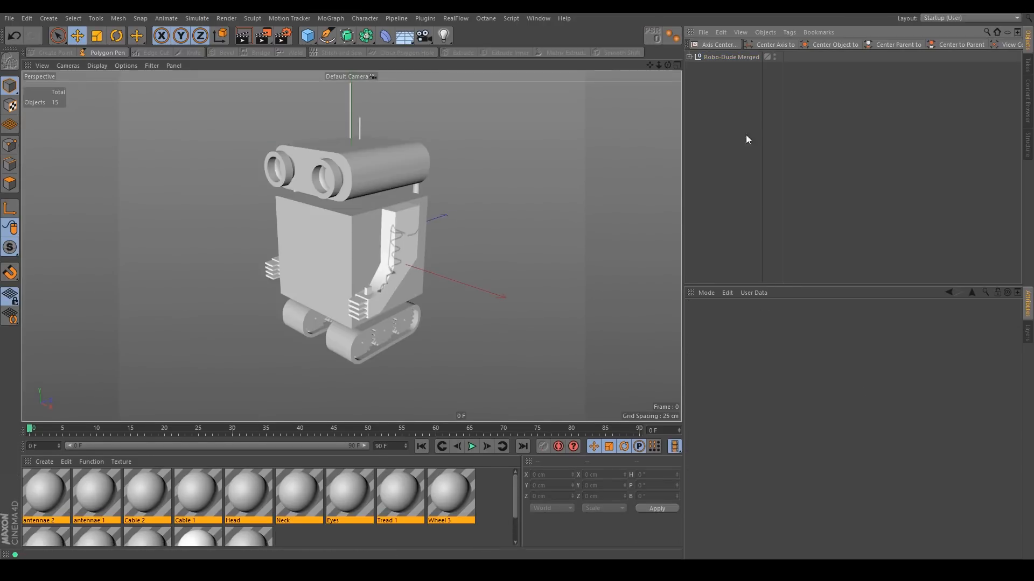
left_click(714, 57)
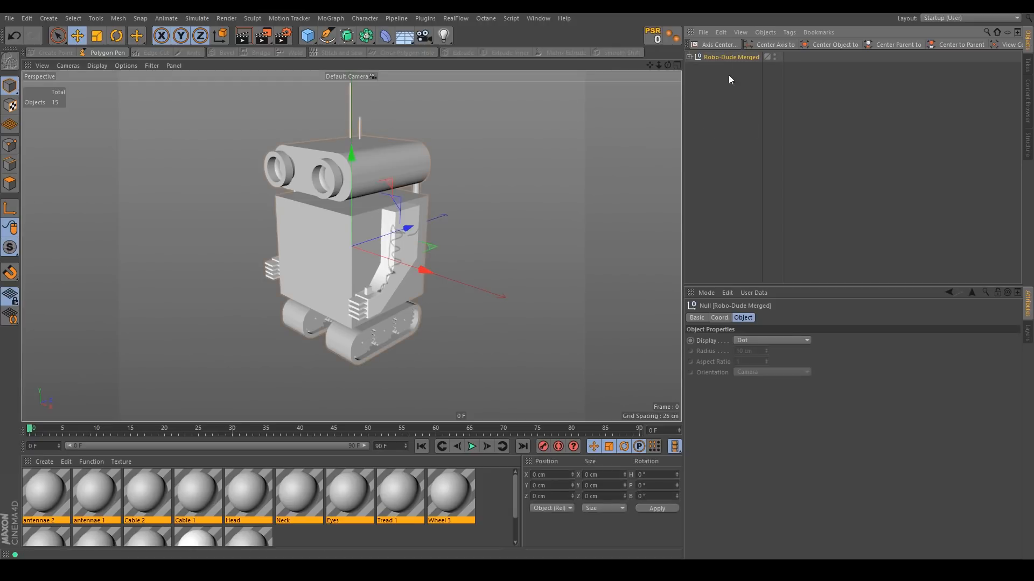
Export the scene as FBX named Robo-Dude UV Mapped (Tutorial) with the default export settings.
left_click(9, 18)
mouse_move(36, 216)
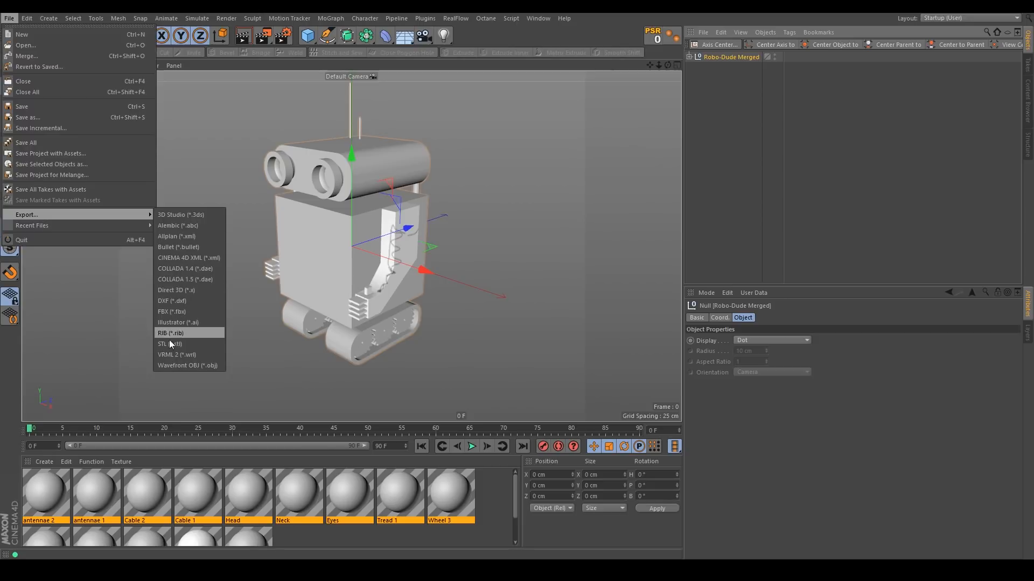
left_click(185, 313)
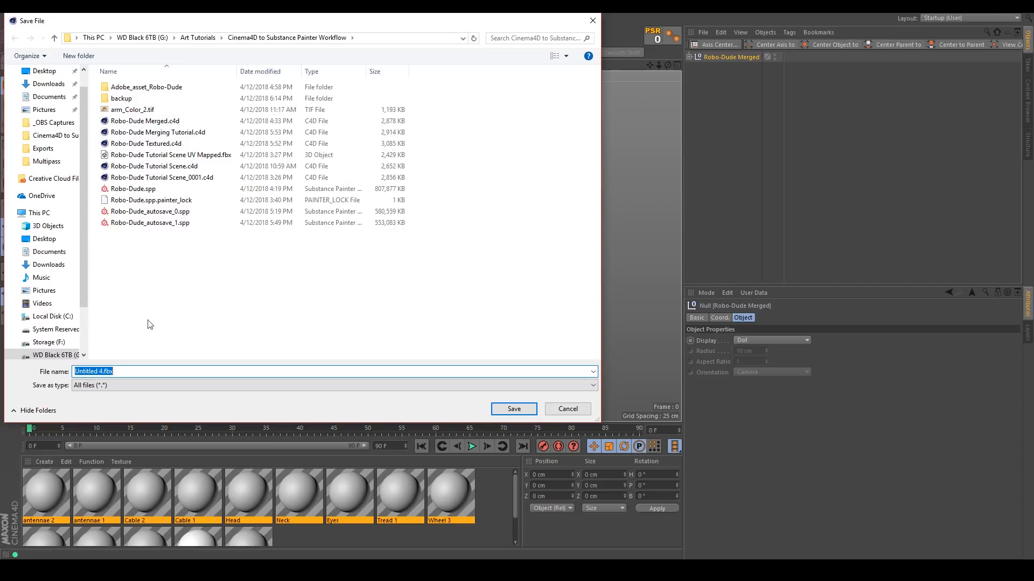
left_click(102, 372)
key("BackSpace")
key("BackSpace")
key("BackSpace")
key("BackSpace")
key("BackSpace")
key("BackSpace")
key("BackSpace")
key("BackSpace")
key("BackSpace")
key("BackSpace")
type("Robo-Dude UV Mapped (Tutorial)")
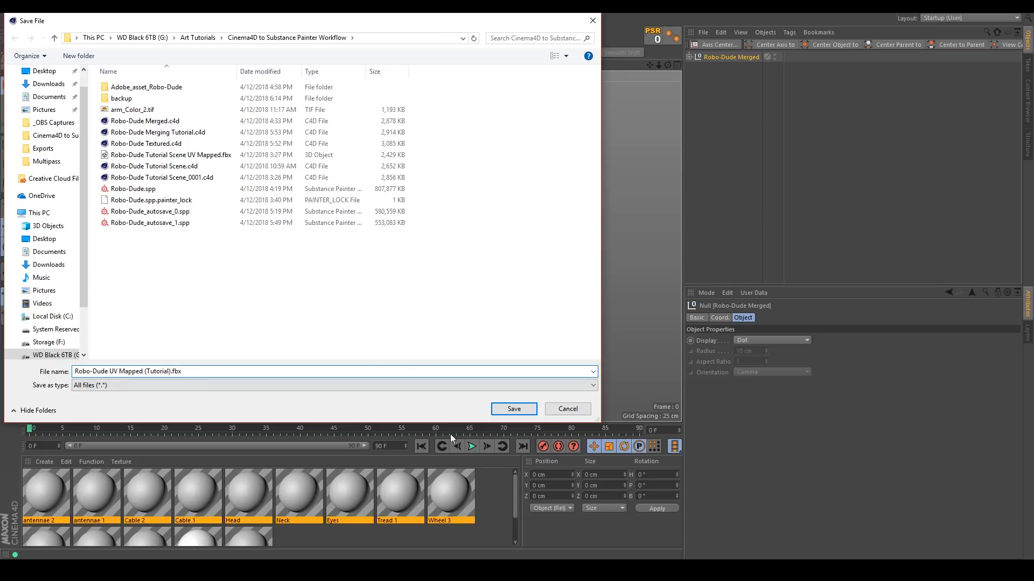
left_click(514, 409)
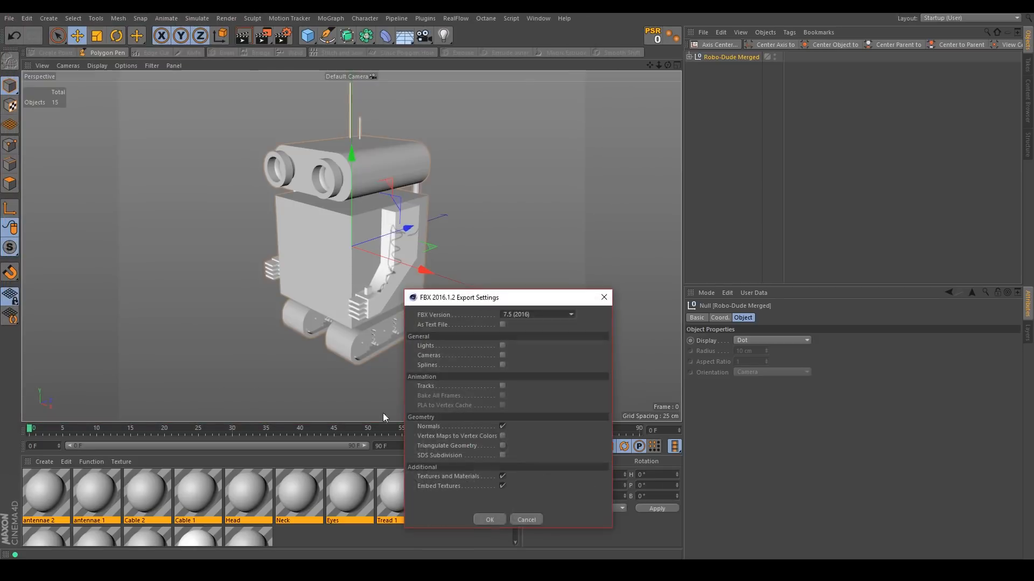
left_click(489, 520)
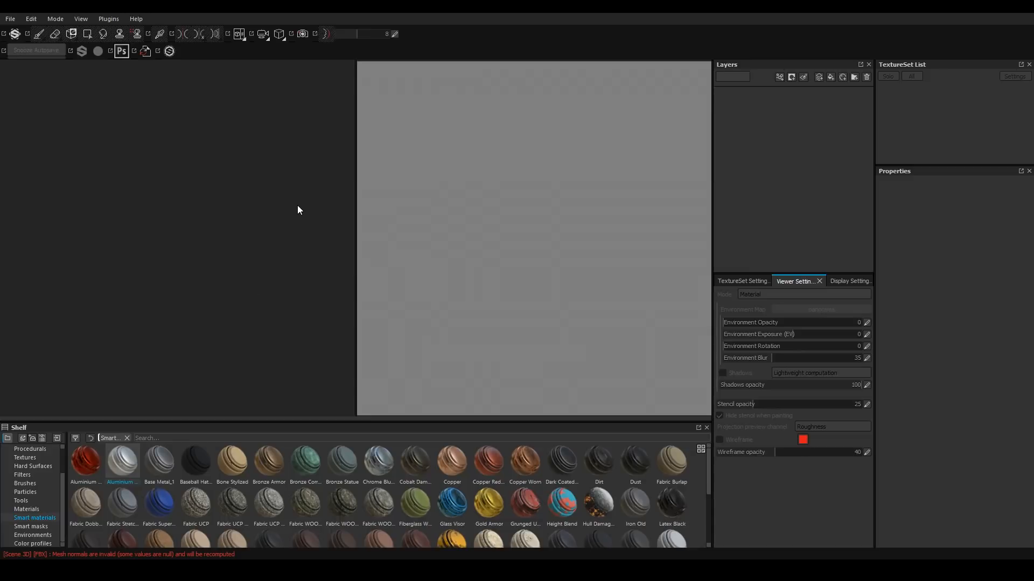
In Substance Painter, create a new project from Robo-Dude UV Mapped (Tutorial).fbx with a 2048 document resolution.
key("ctrl+n")
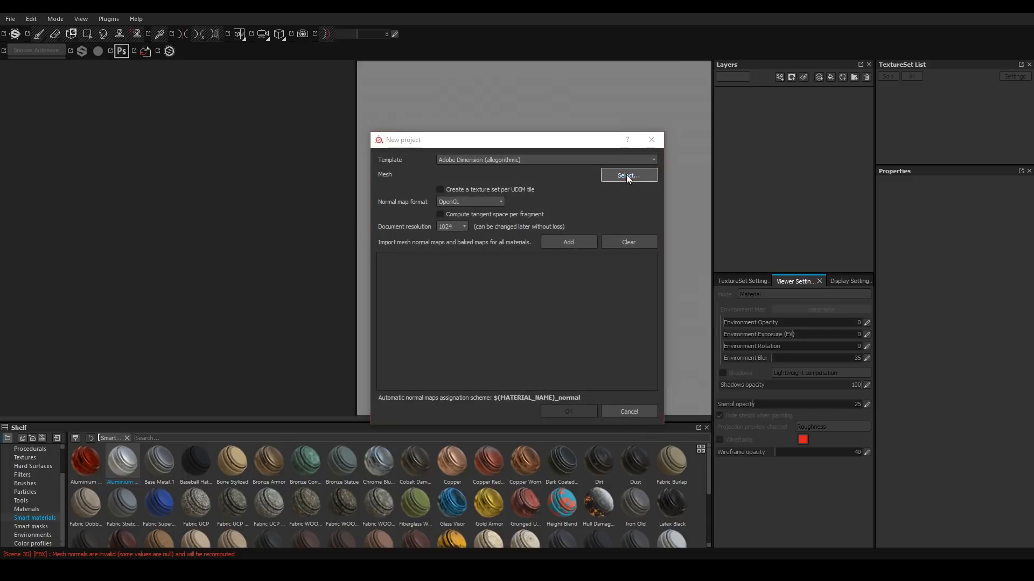
left_click(627, 176)
left_click(559, 257)
left_click(785, 421)
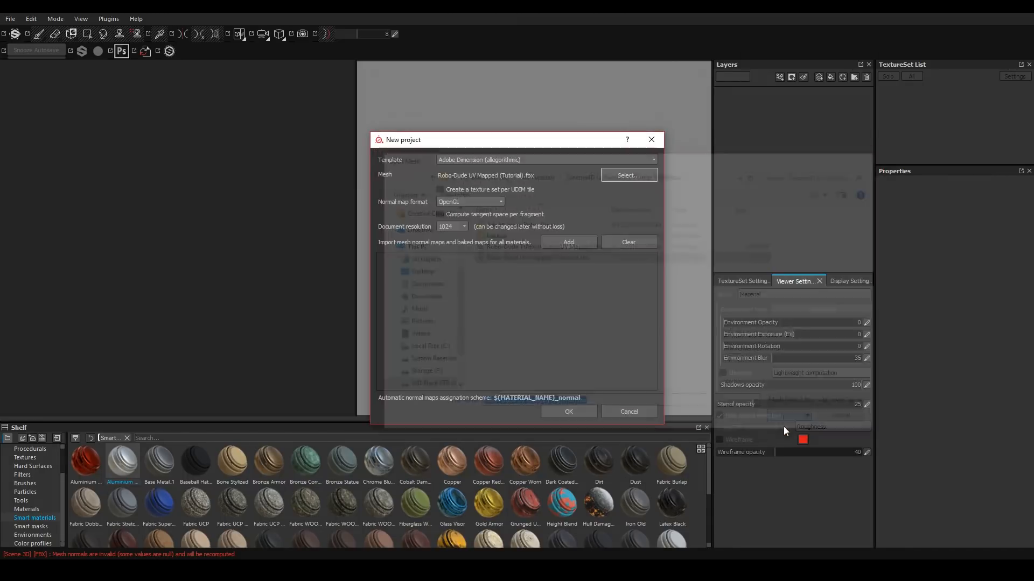
left_click(451, 227)
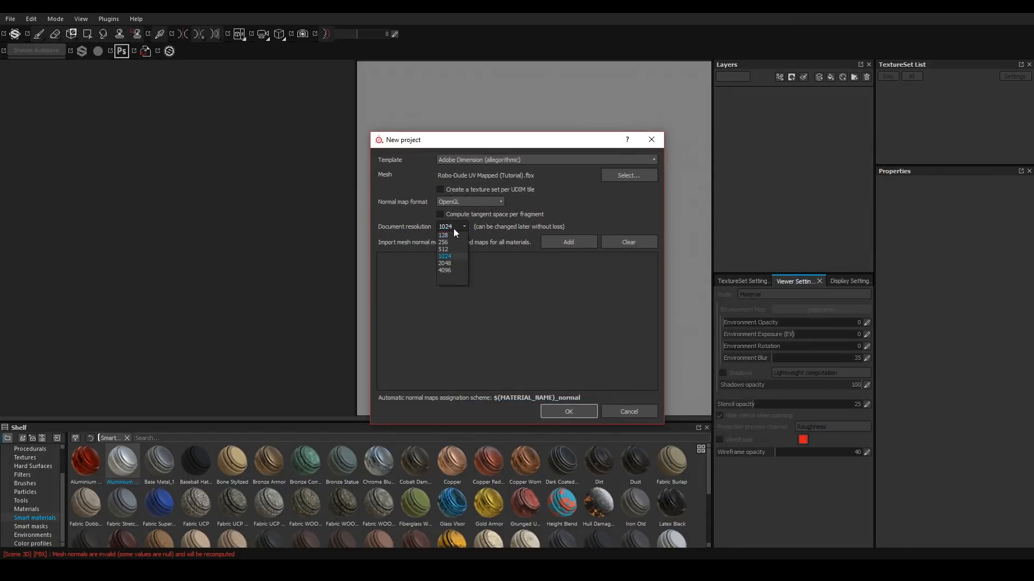
left_click(443, 264)
left_click(570, 411)
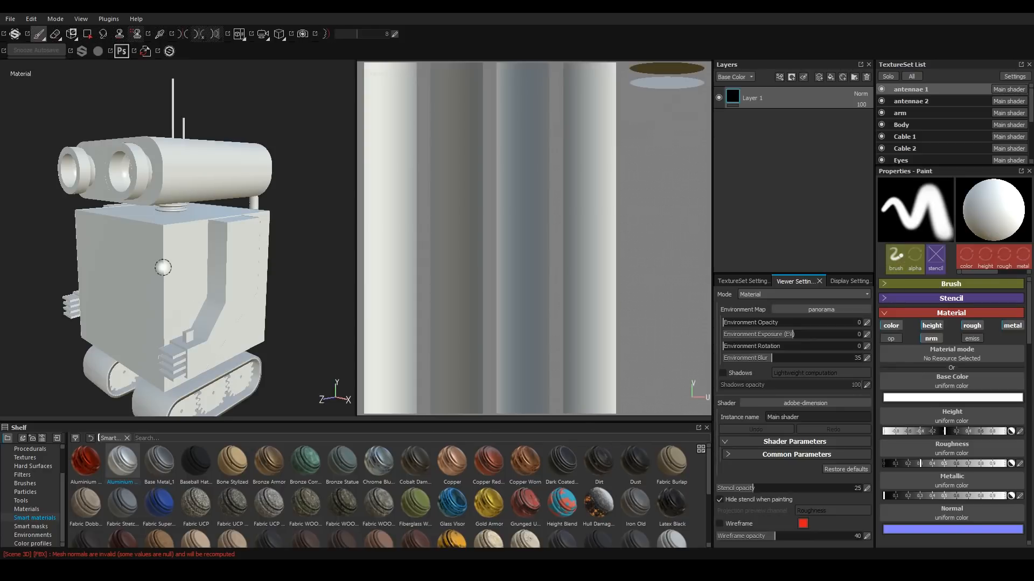
Bake ambient occlusion, curvature and position maps for all texture sets, with normal, world space normal, ID and thickness maps disabled.
mouse_move(153, 321)
left_mouse_down("alt")
mouse_move(160, 284)
mouse_move(194, 291)
left_mouse_up("alt")
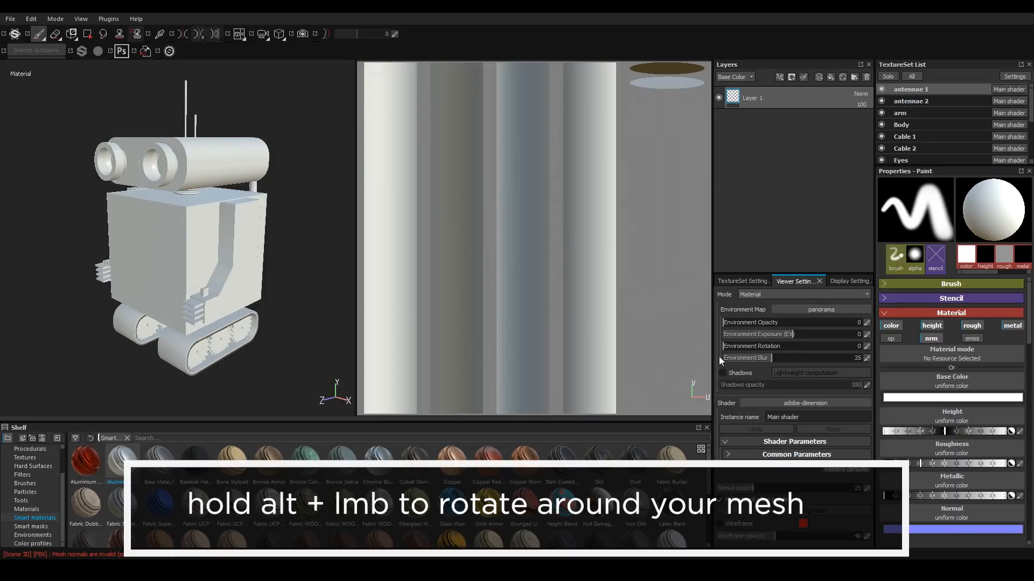
mouse_move(727, 350)
left_mouse_down()
mouse_move(871, 353)
mouse_move(727, 348)
left_mouse_up()
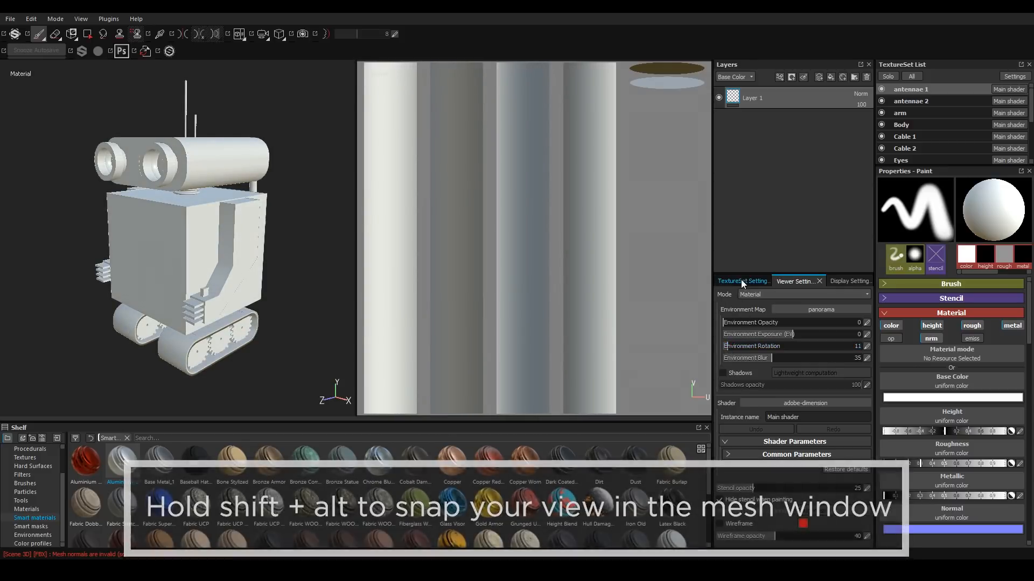
left_click(741, 280)
left_click_drag(170, 282, 181, 275, "alt")
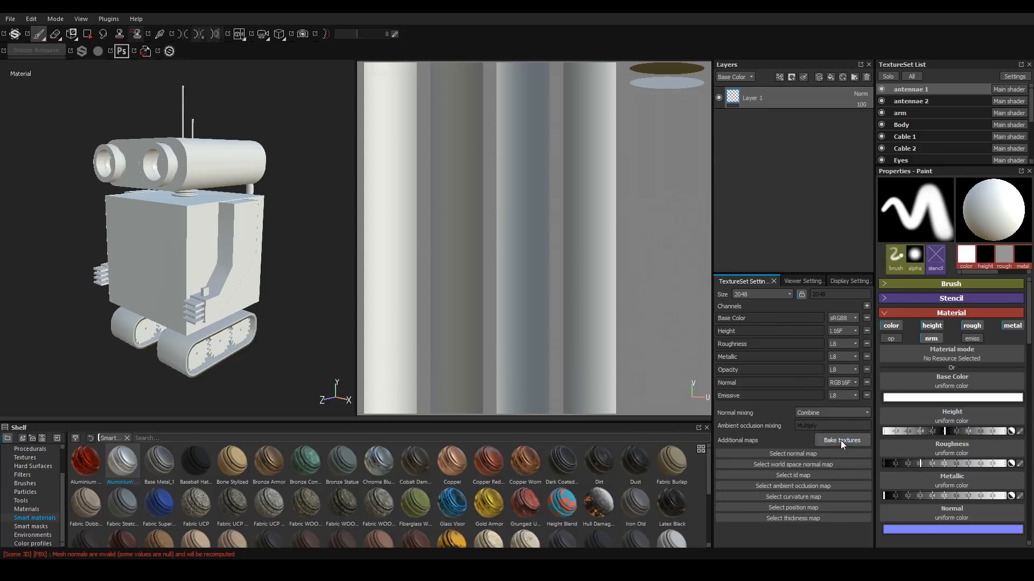
left_click(841, 440)
left_click(363, 230)
left_click(363, 192)
left_click(362, 191)
left_click(363, 179)
left_click(363, 165)
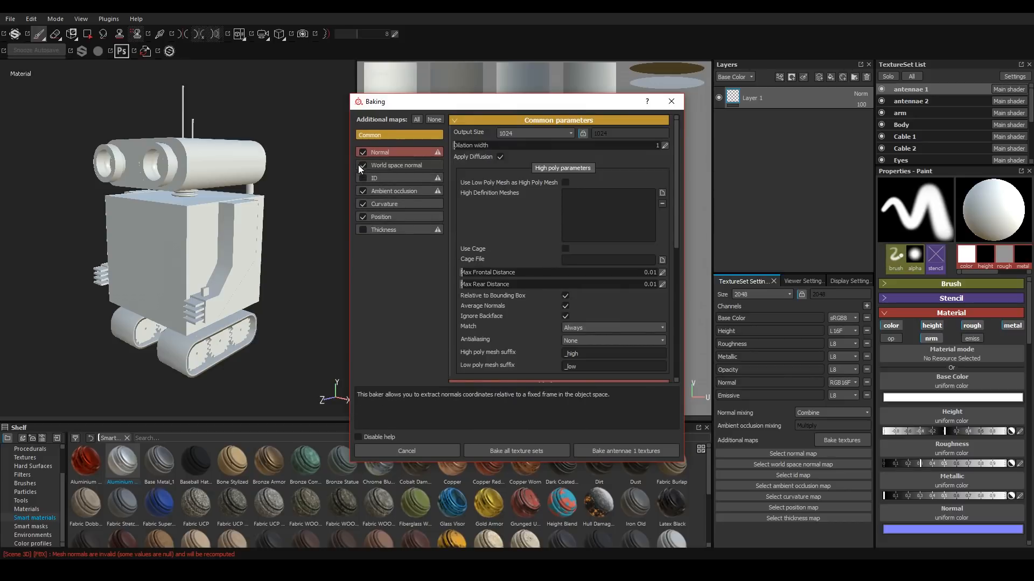
left_click(363, 152)
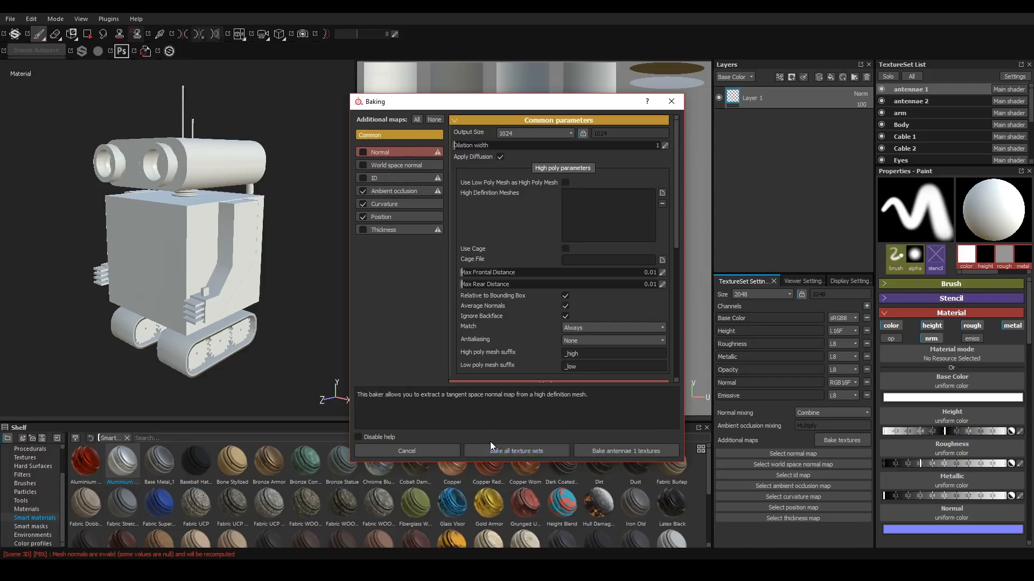
left_click(514, 452)
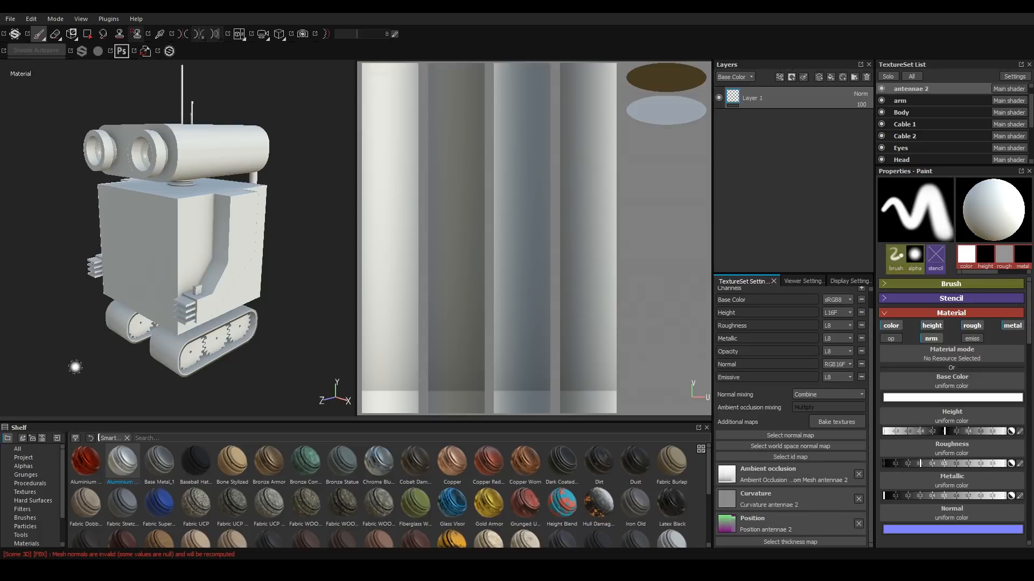
Pick the Body texture set on the robot and apply the Aluminium Brushed Worn smart material to it.
key("ctrl+alt")
right_click(144, 234, "ctrl+alt")
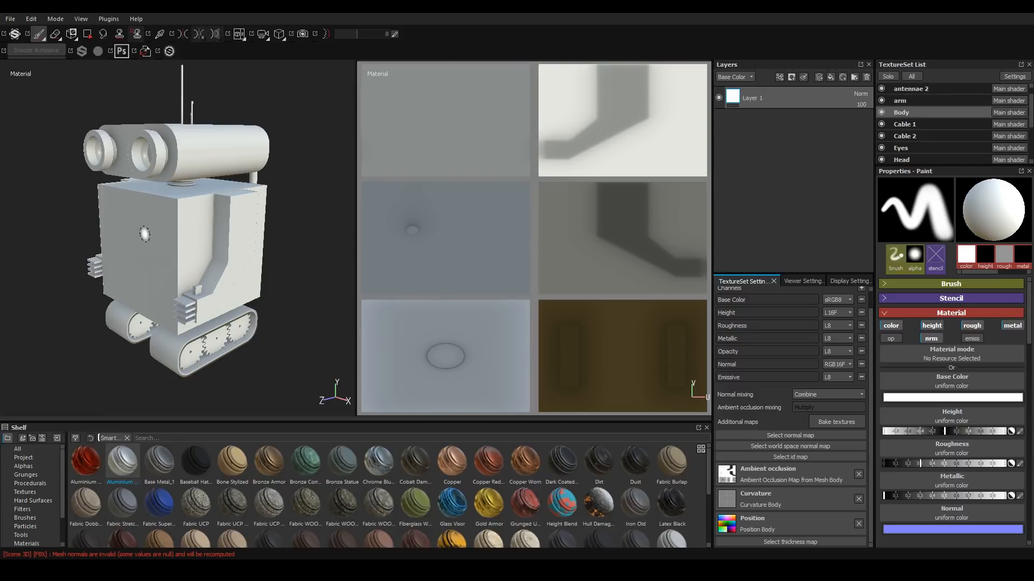
left_click_drag(124, 303, 153, 276, "alt")
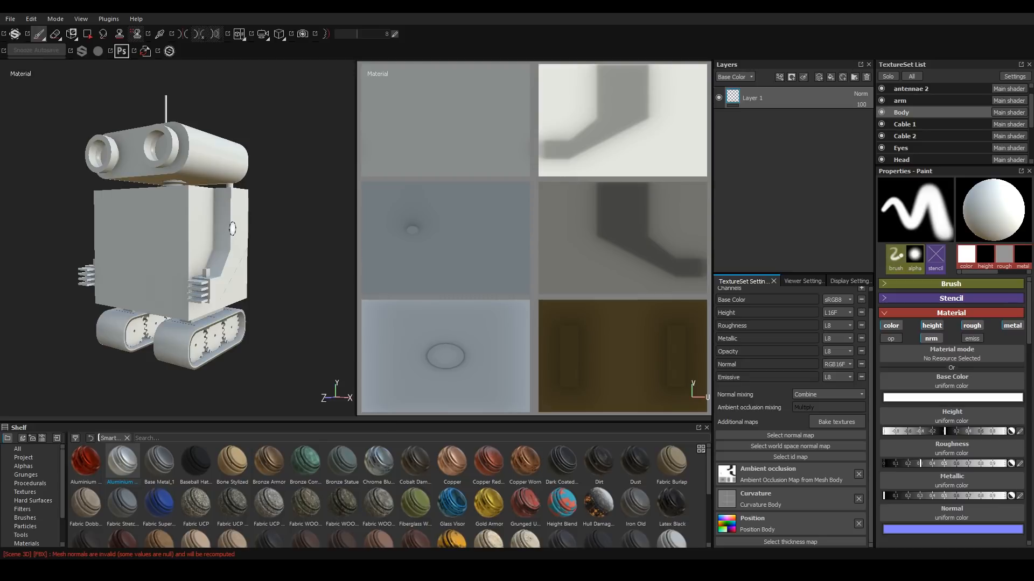
right_click(232, 232, "ctrl+alt")
right_click(217, 155, "ctrl+alt")
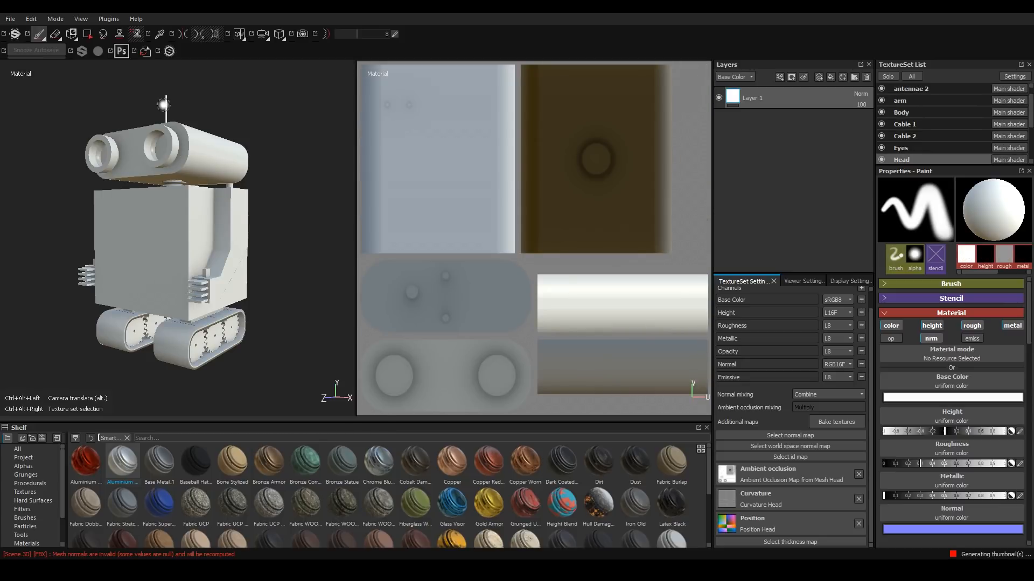
right_click(168, 109, "ctrl+alt")
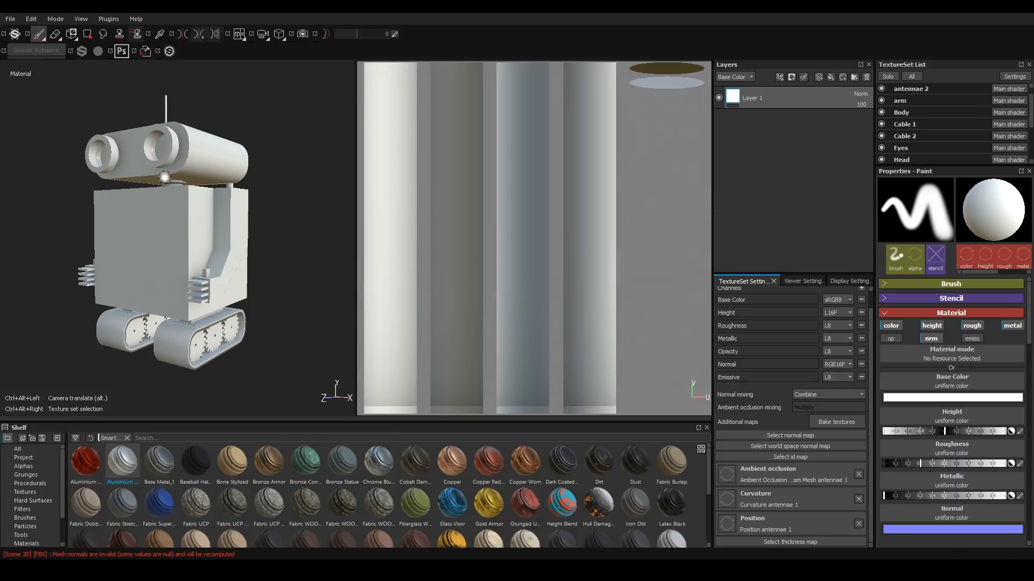
right_click(153, 244, "ctrl+alt")
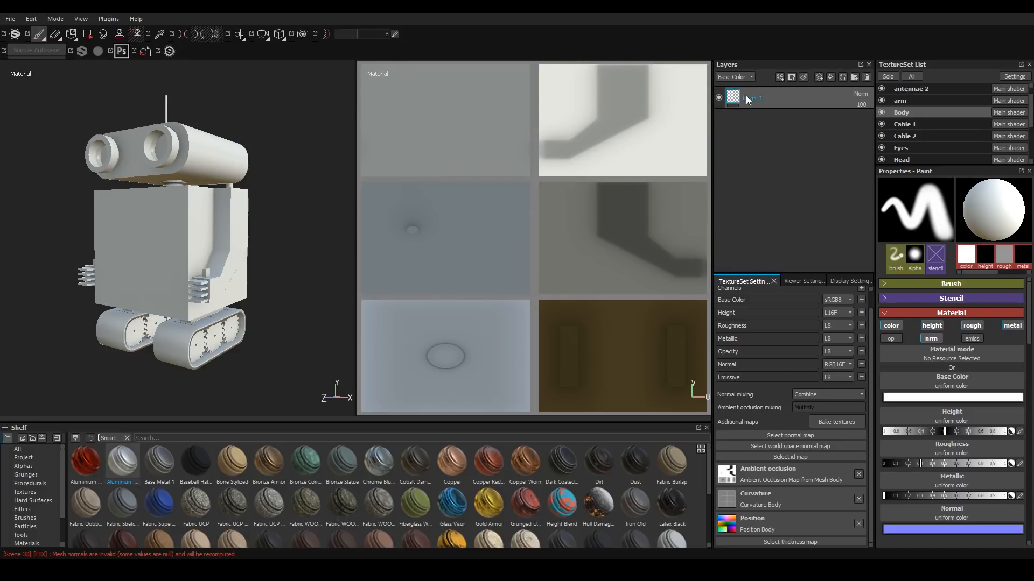
scroll(60, 506, "down", 2)
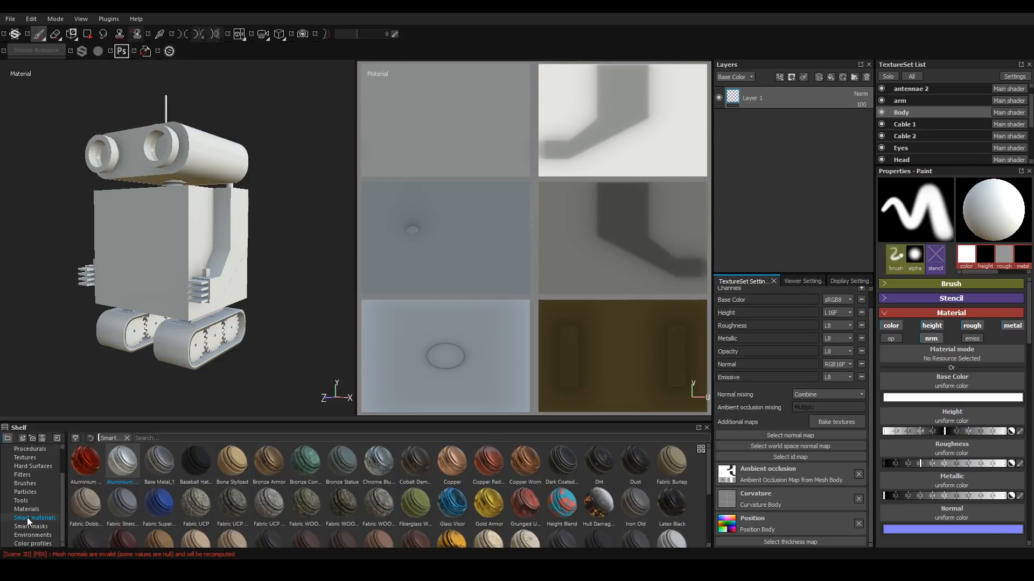
mouse_move(119, 466)
left_mouse_down()
mouse_move(856, 94)
mouse_move(807, 86)
left_mouse_up()
left_click(764, 122)
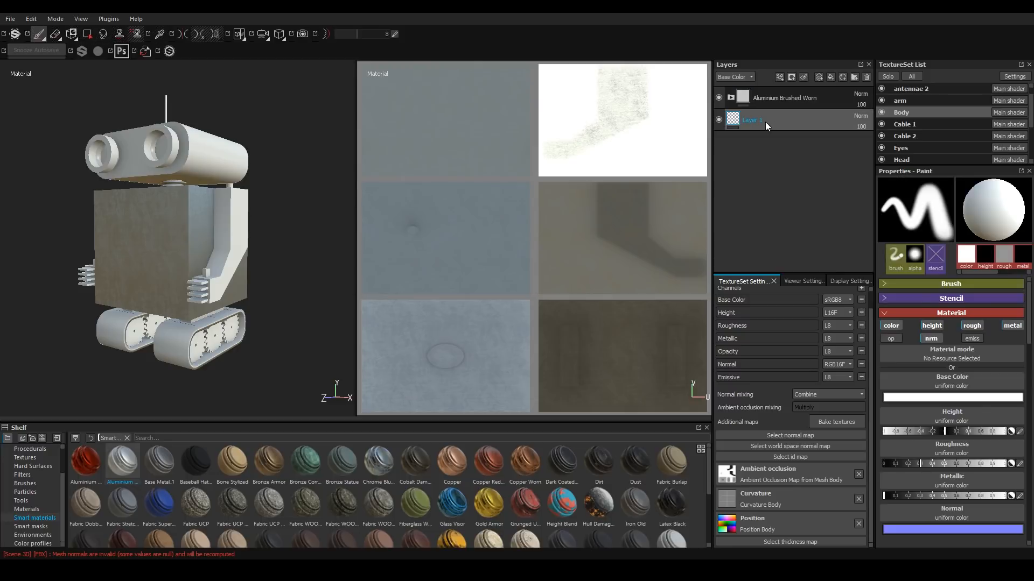
Delete the empty Layer 1 from the Body texture set's layer stack.
scroll(189, 241, "down", 4)
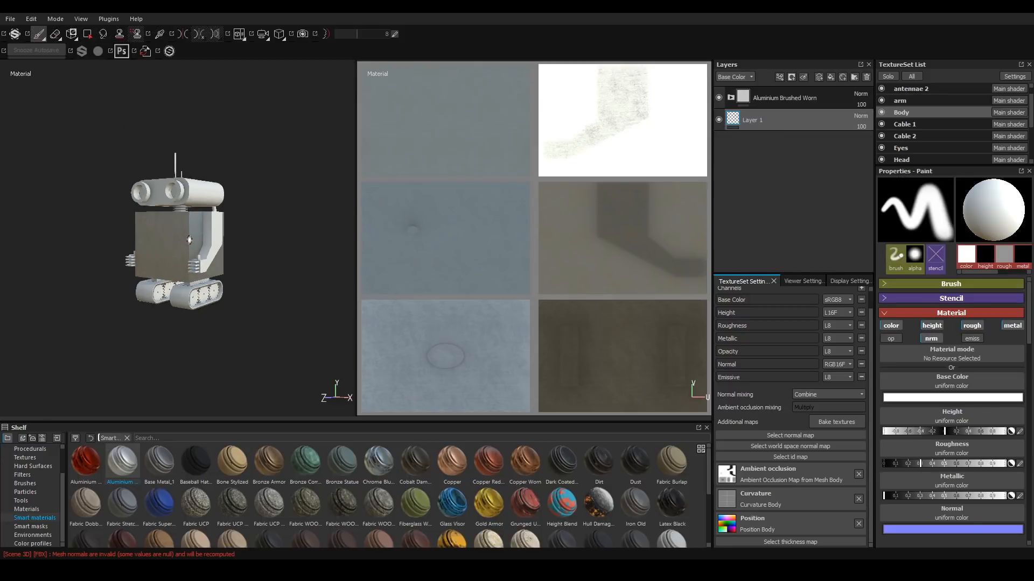
scroll(189, 241, "up", 6)
left_click_drag(189, 241, 240, 247, "alt")
scroll(180, 216, "up", 3)
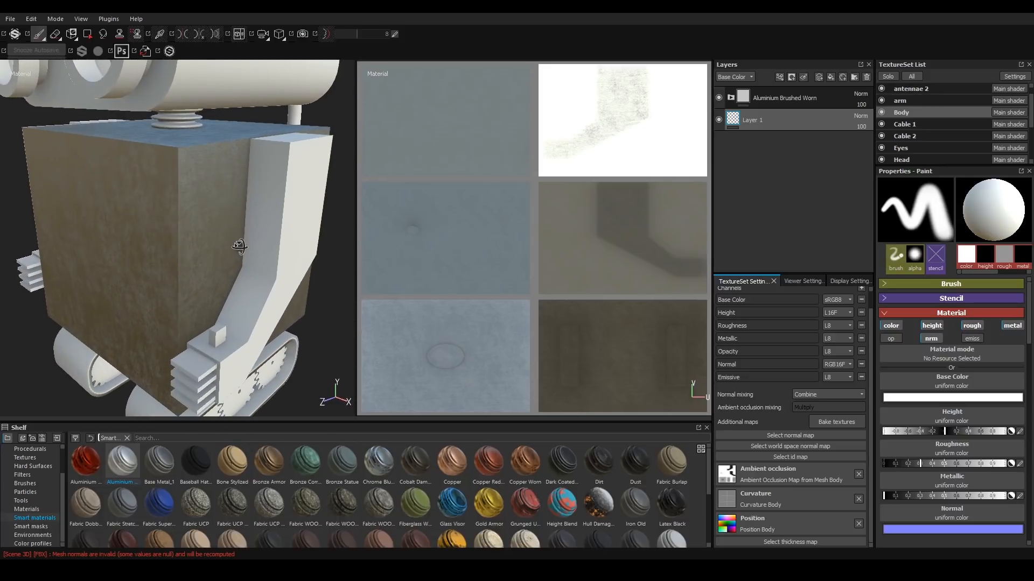
scroll(226, 248, "down", 2)
scroll(225, 249, "up", 3)
scroll(173, 253, "down", 2)
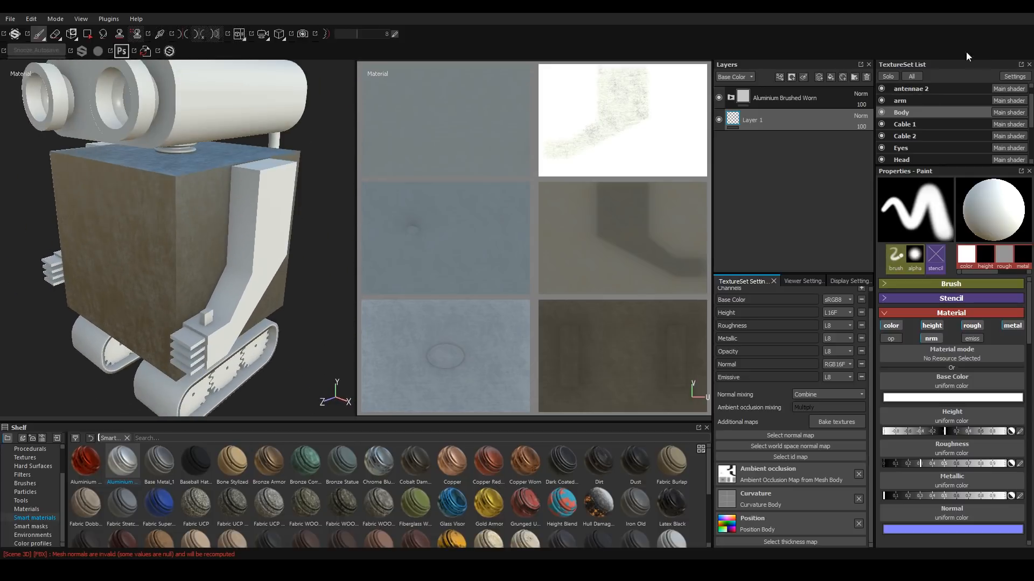
left_click(866, 77)
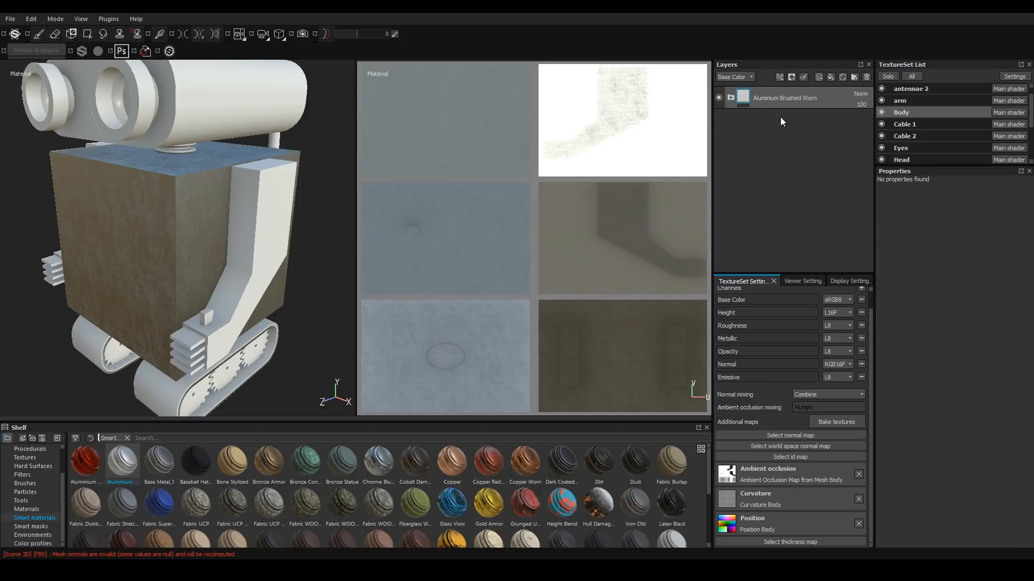
Add a fill layer above the aluminium material and rename it Paint.
mouse_move(161, 311)
left_mouse_down("alt")
mouse_move(138, 294)
mouse_move(157, 297)
left_mouse_up("alt")
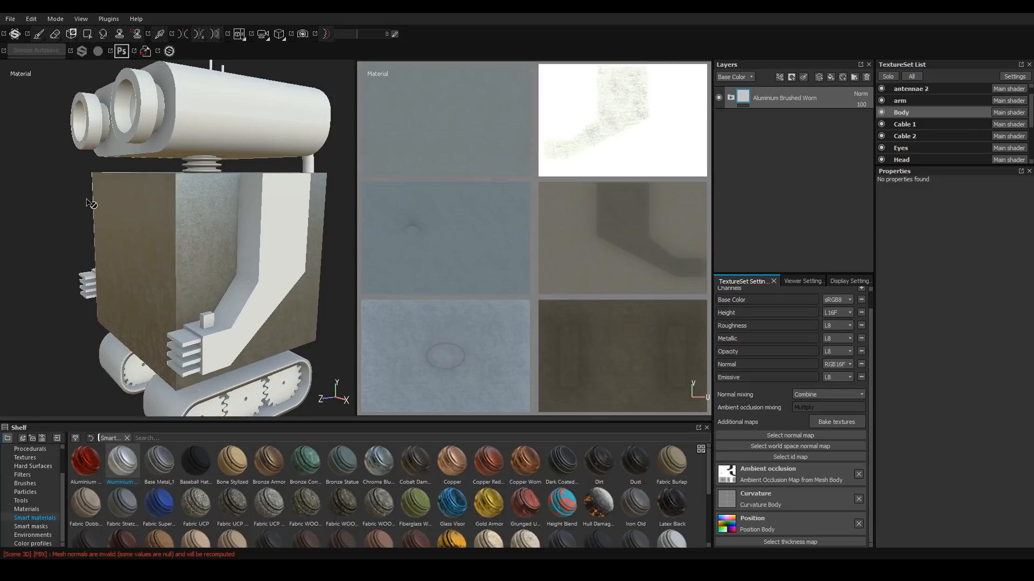
left_click_drag(224, 206, 221, 208, "alt")
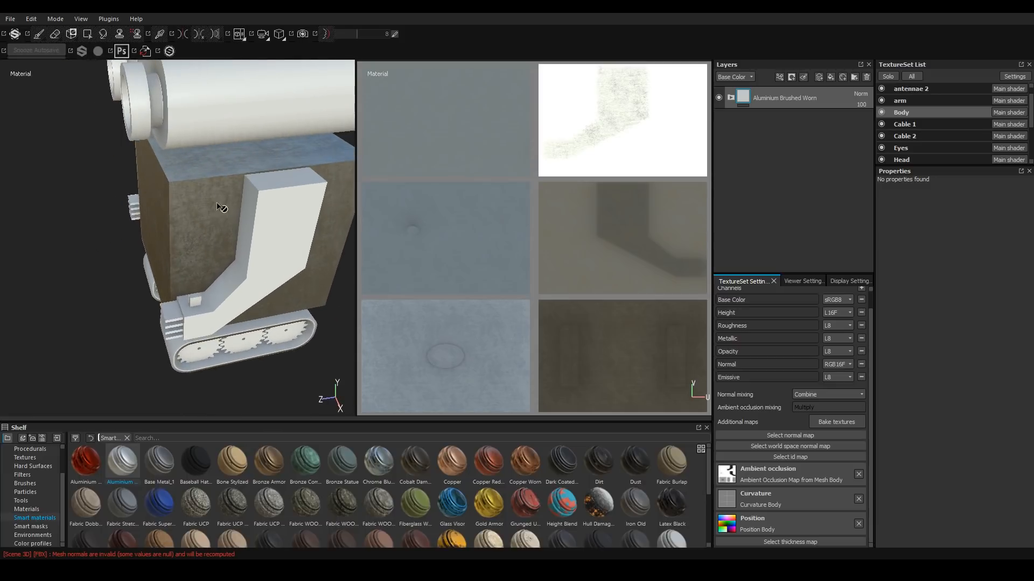
left_click_drag(172, 232, 220, 237, "alt")
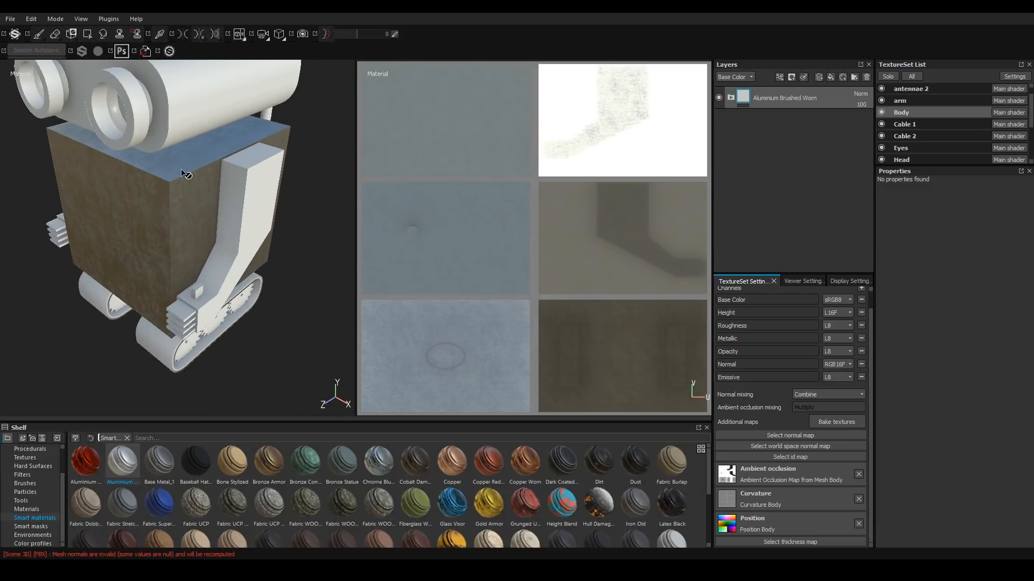
left_click_drag(152, 271, 168, 253, "alt")
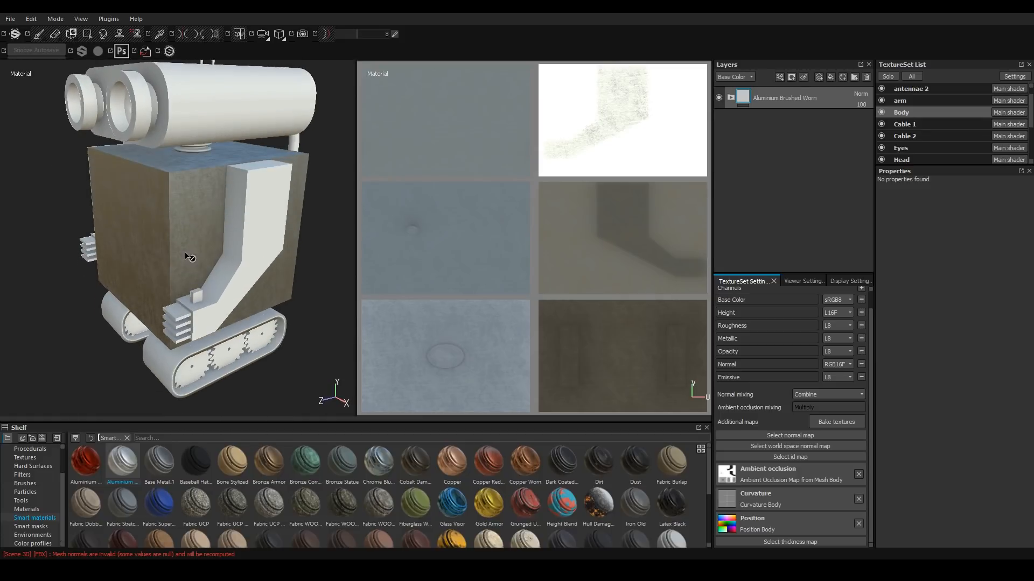
left_click(829, 77)
double_click(756, 98)
type("Paint")
key("Return")
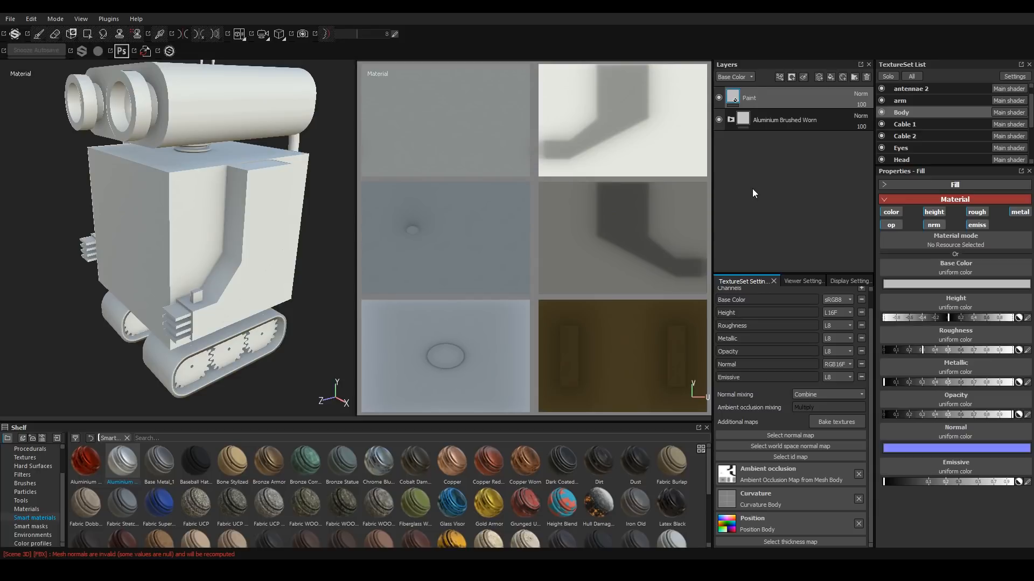
Set the Paint fill layer's base colour to red (R 1.000, G 0.103, B 0.103).
left_click(915, 284)
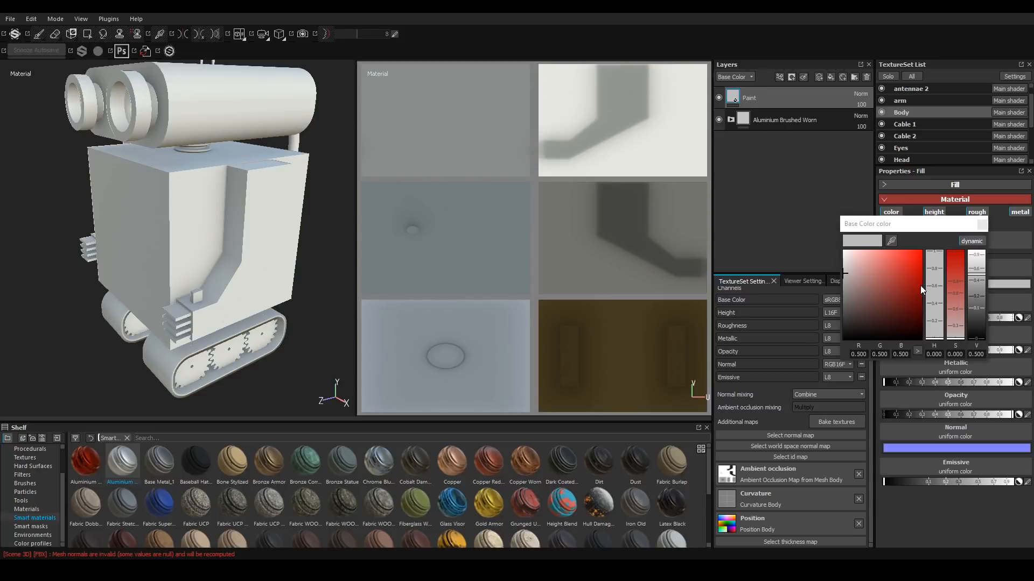
left_click_drag(872, 286, 896, 237)
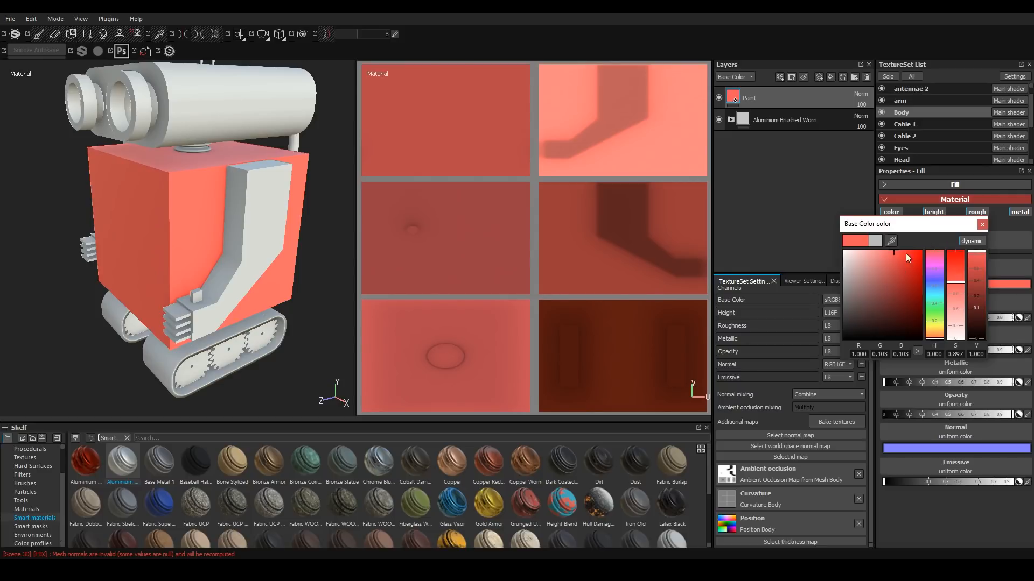
left_click(981, 225)
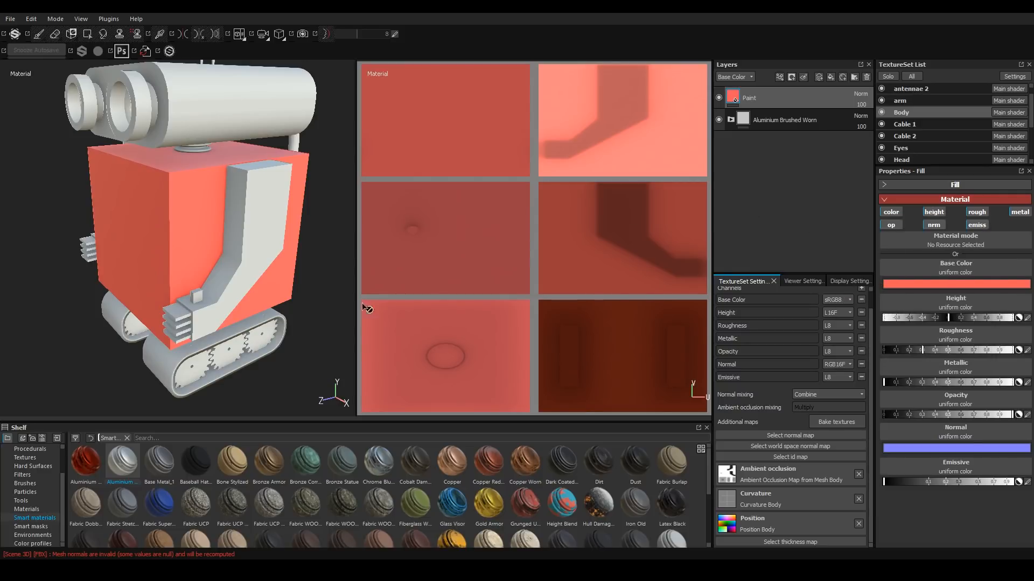
Add a black mask to the Paint layer.
left_click_drag(203, 222, 218, 216, "alt")
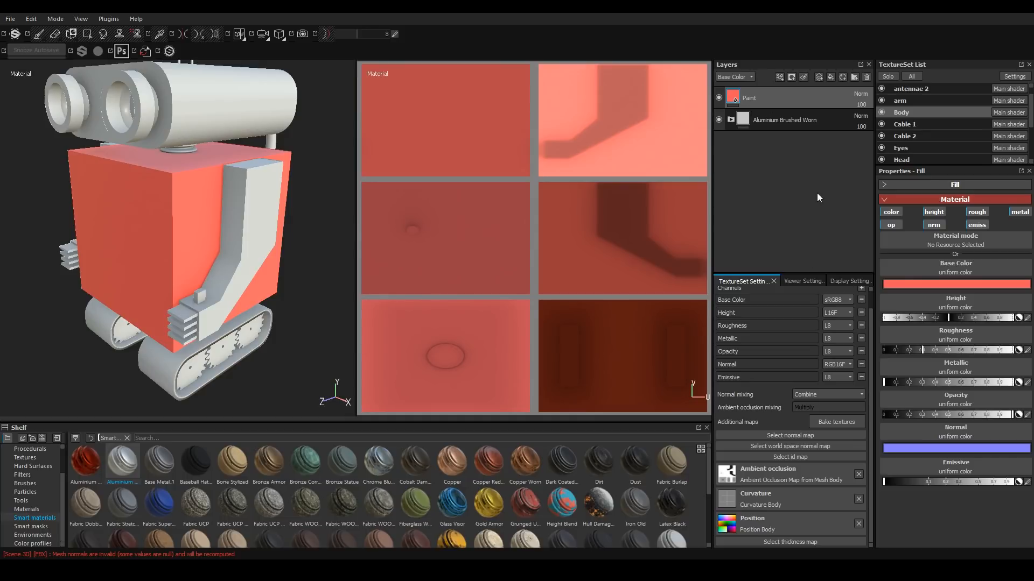
left_click(791, 76)
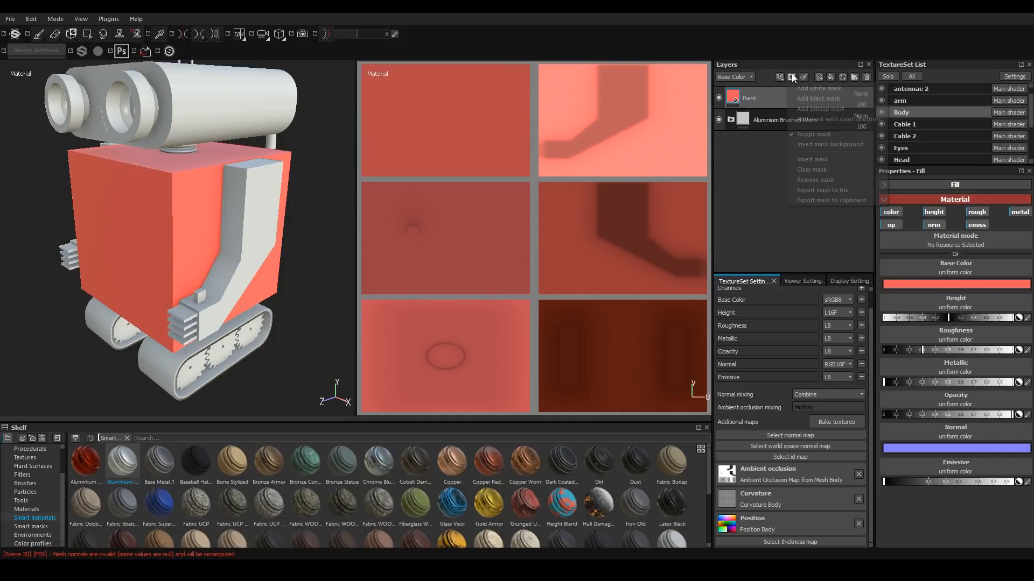
left_click(819, 97)
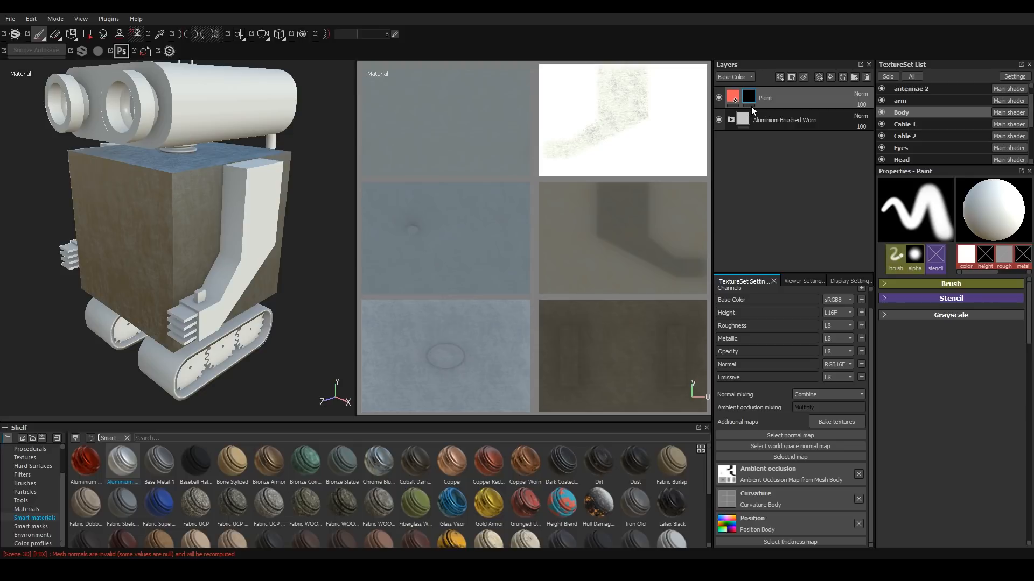
Add a generator to the Paint layer's mask and choose MG Metal Edge Wear.
left_click(780, 77)
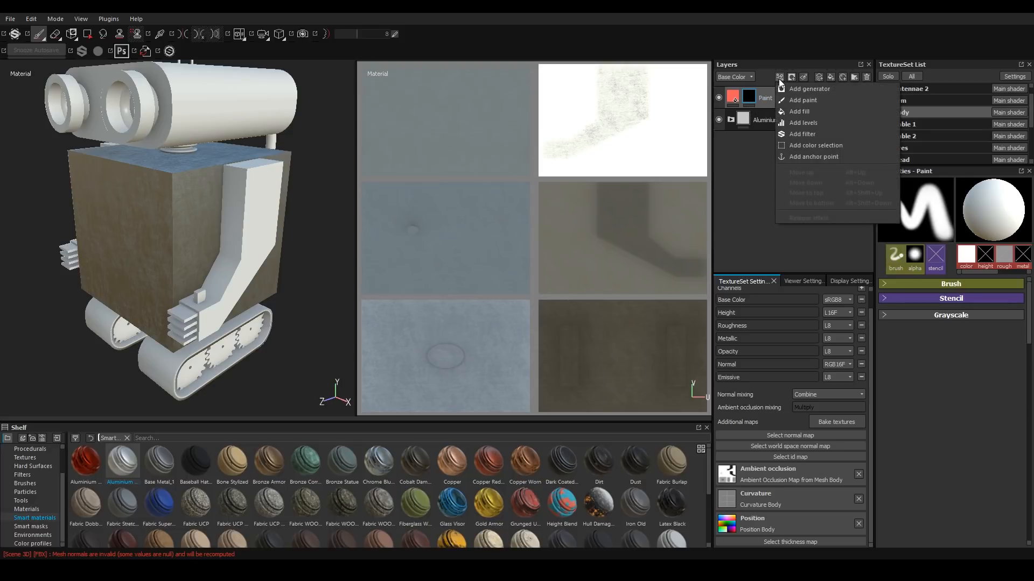
left_click(813, 89)
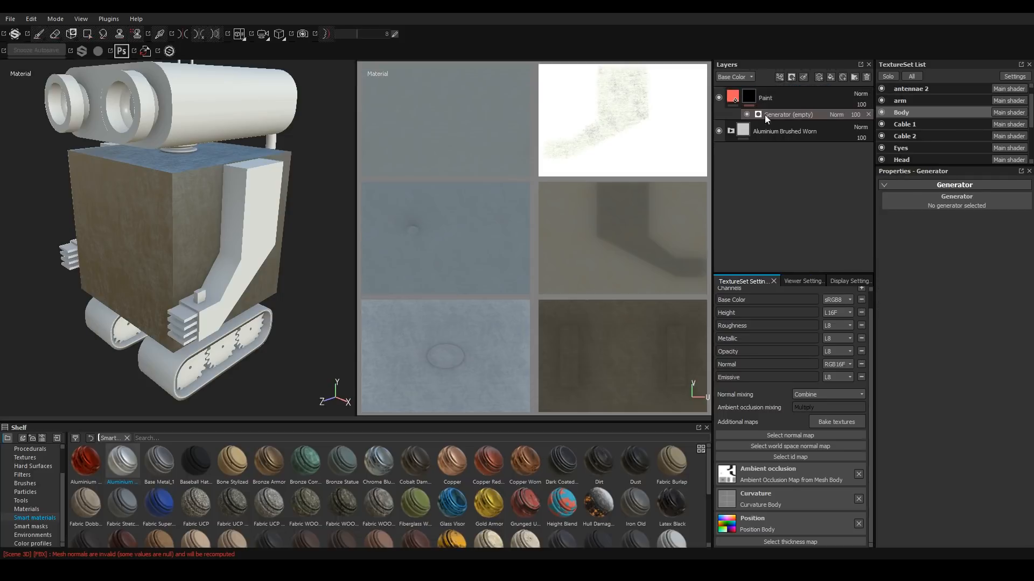
left_click(972, 200)
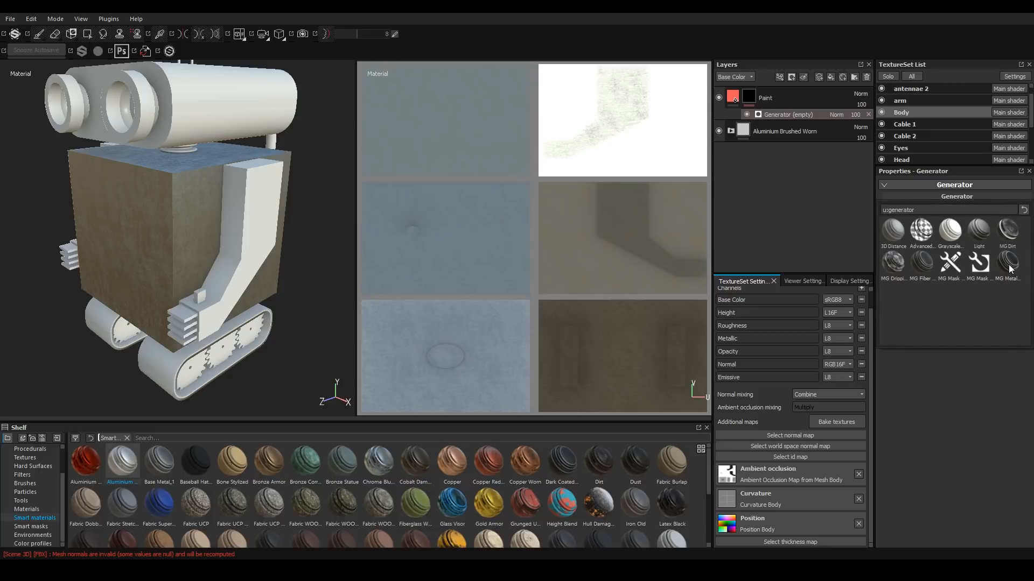
mouse_move(1009, 269)
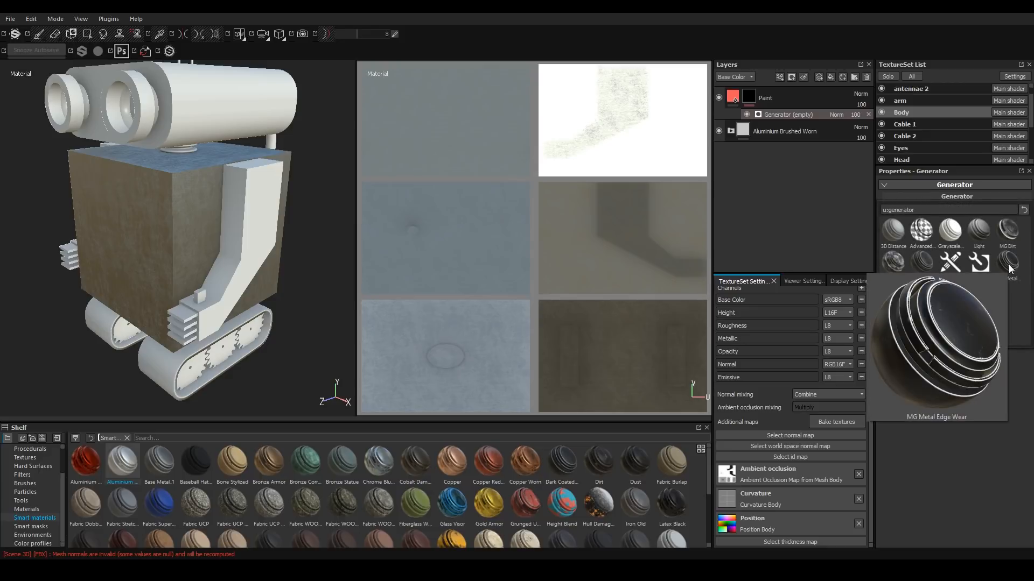
left_click(1009, 265)
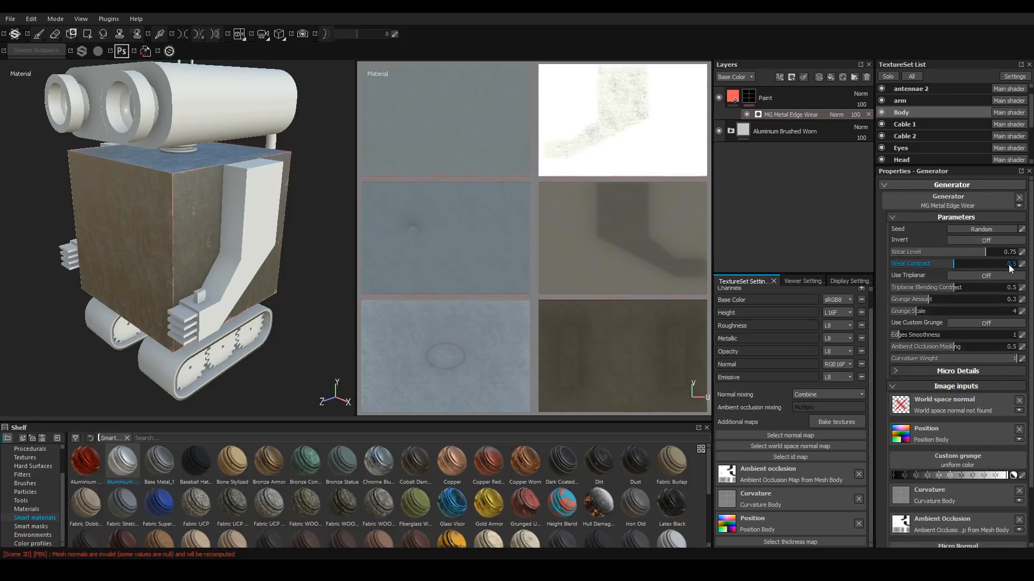
Turn on Invert for the MG Metal Edge Wear generator.
scroll(140, 155, "up", 6)
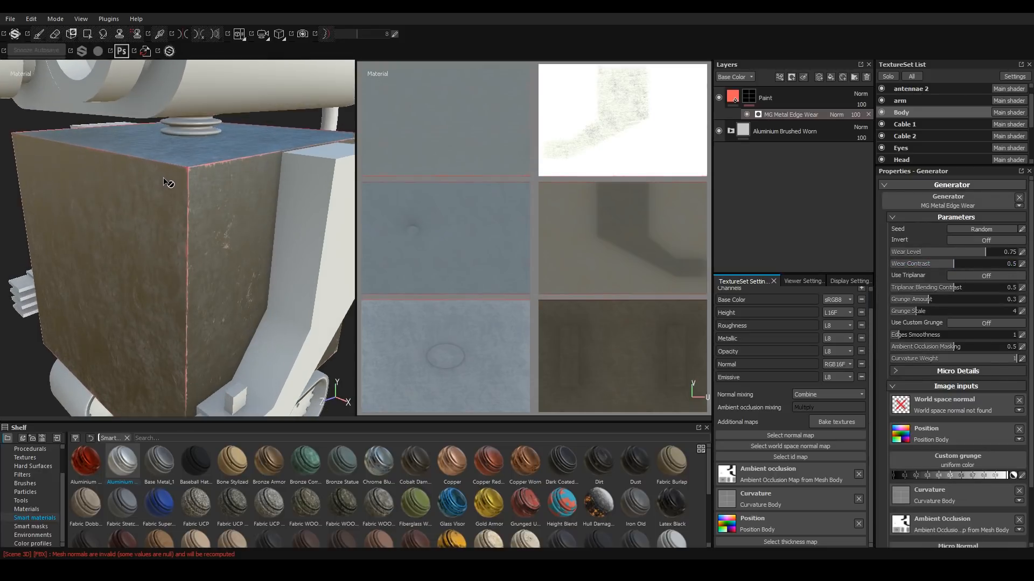
left_click_drag(183, 173, 174, 268, "alt")
scroll(174, 203, "down", 6)
scroll(168, 252, "up", 4)
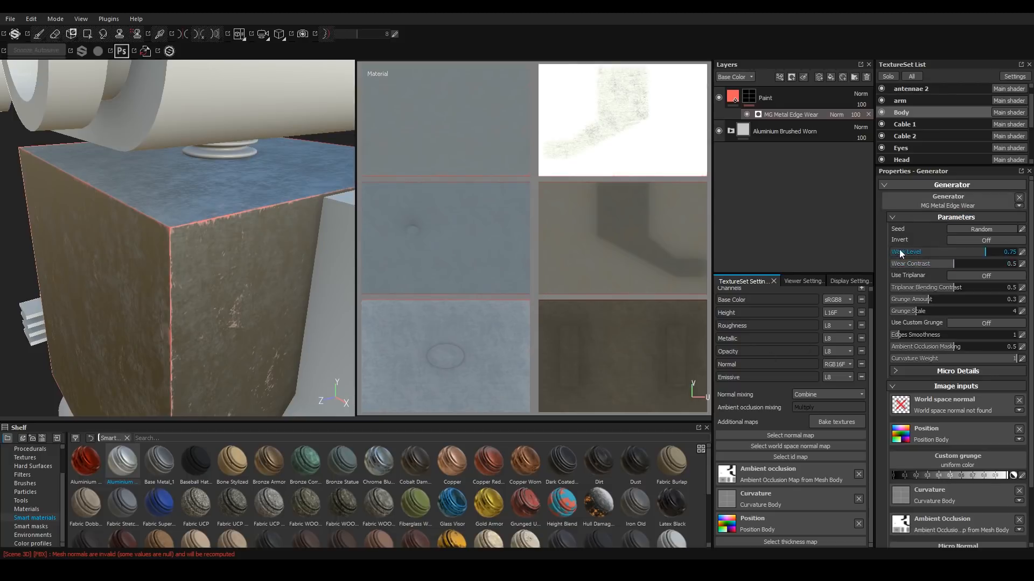
left_click(968, 241)
Raise the generator's Wear Level to 0.93.
mouse_move(134, 345)
left_mouse_down("alt")
mouse_move(180, 316)
mouse_move(124, 332)
mouse_move(129, 339)
left_mouse_up("alt")
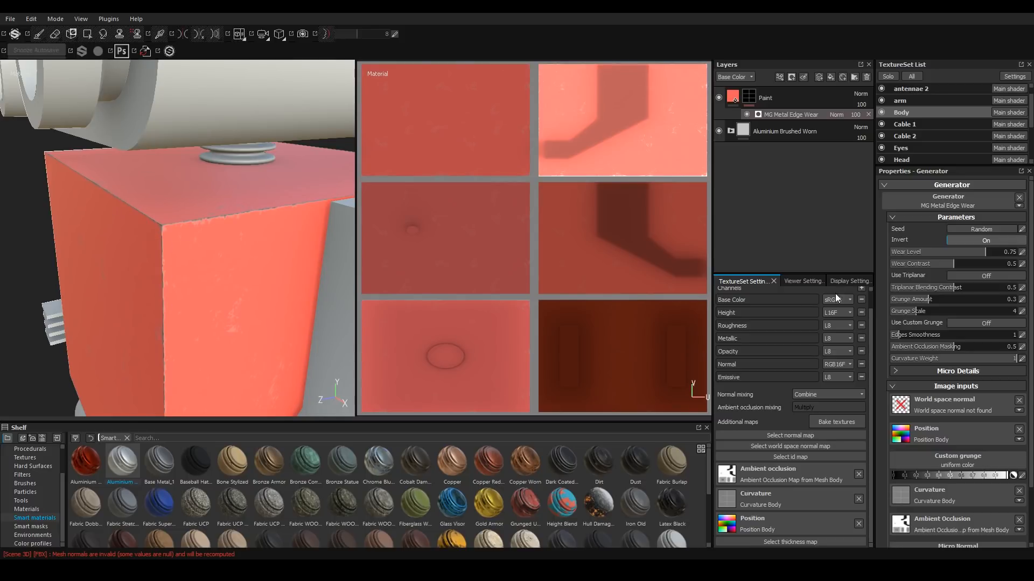
left_click_drag(991, 253, 1006, 253)
scroll(118, 324, "down", 5)
left_click_drag(107, 368, 140, 283, "alt")
middle_click_drag(137, 281, 190, 227, "alt")
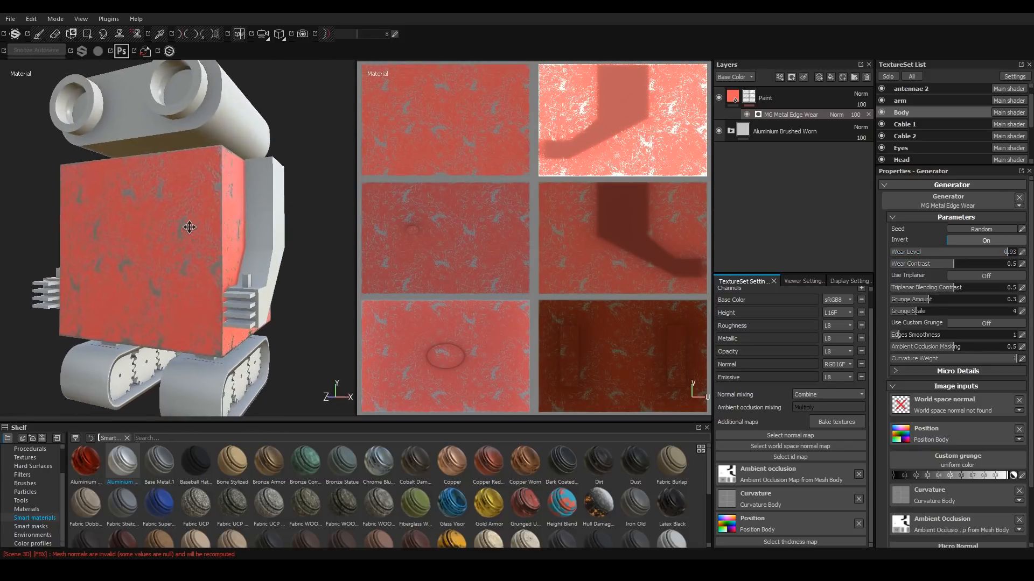
Set the generator's Grunge Scale to 1.
scroll(218, 189, "up", 5)
left_click_drag(221, 178, 191, 195, "alt")
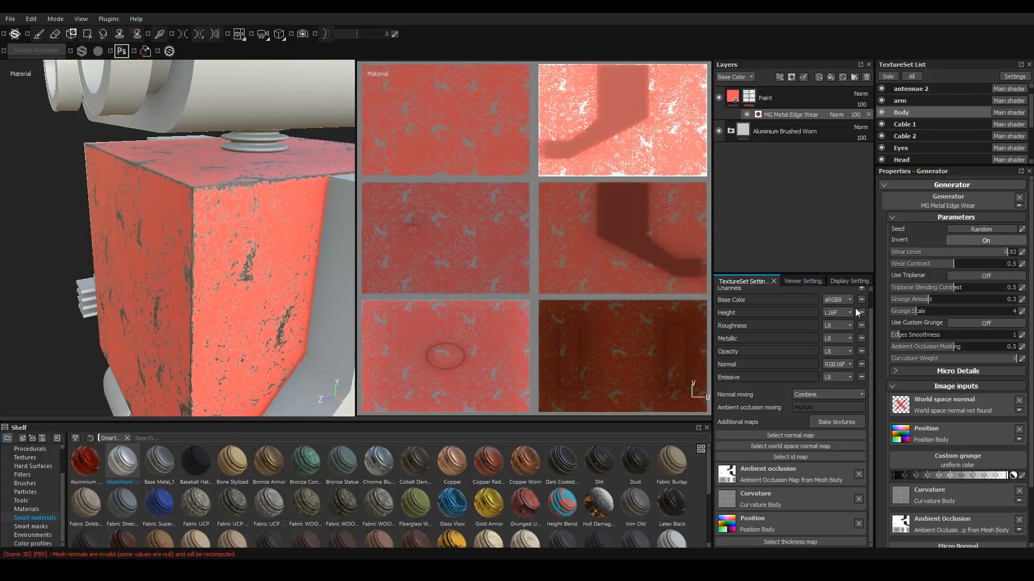
left_click_drag(347, 308, 355, 226, "alt")
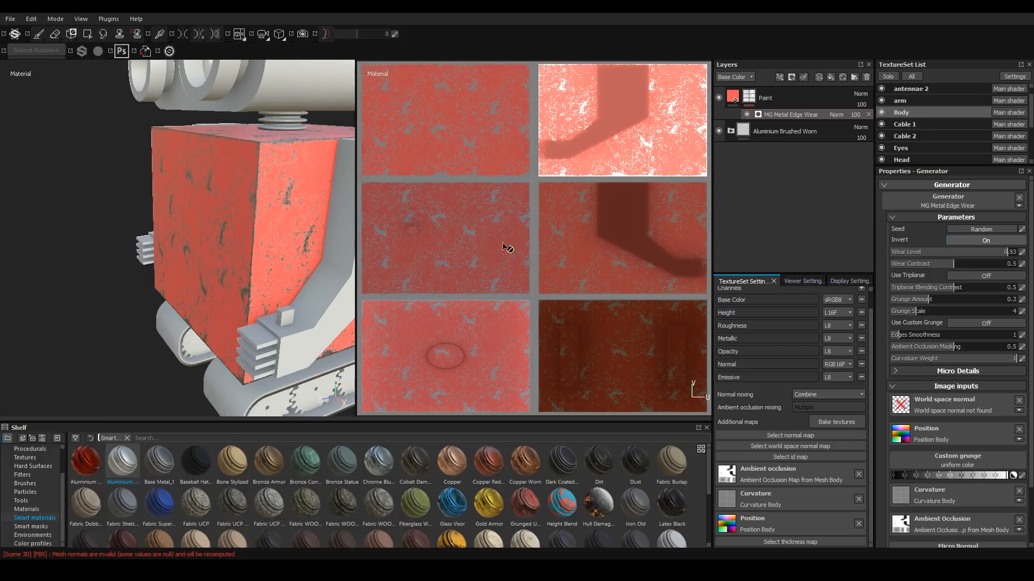
left_click_drag(909, 314, 884, 315)
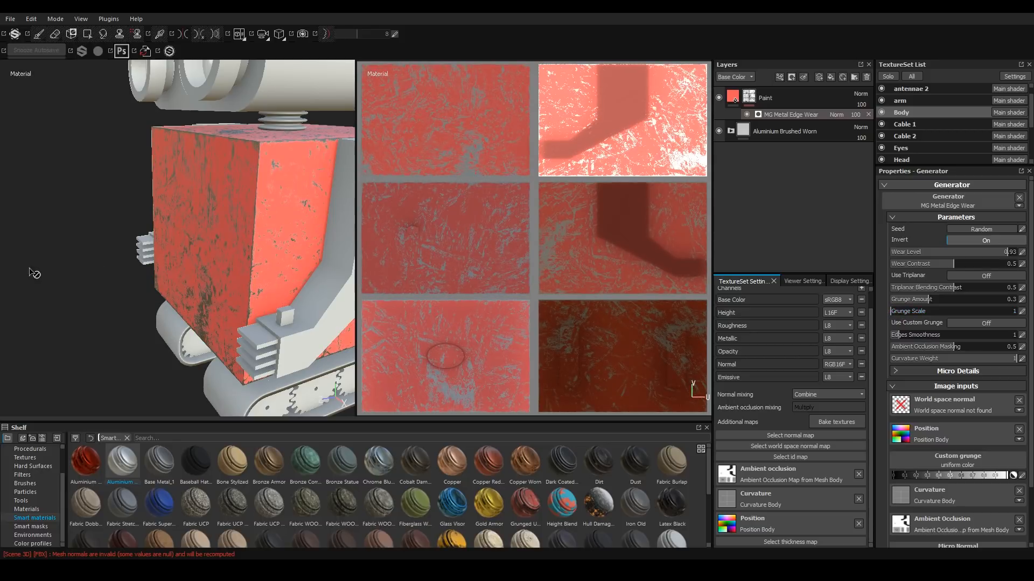
key("f")
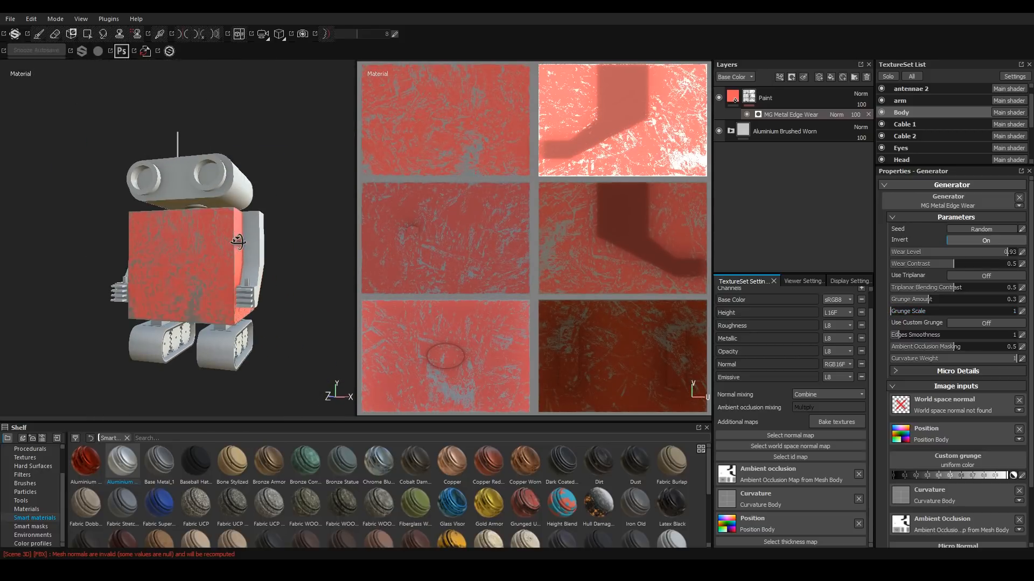
left_click(945, 311)
left_click_drag(945, 311, 1016, 311)
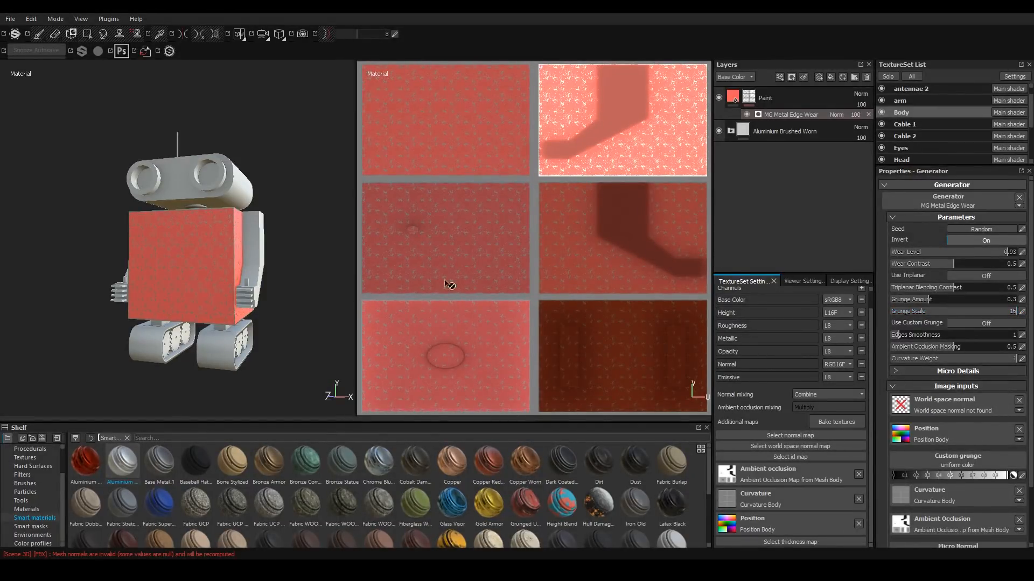
left_click_drag(1012, 311, 840, 322)
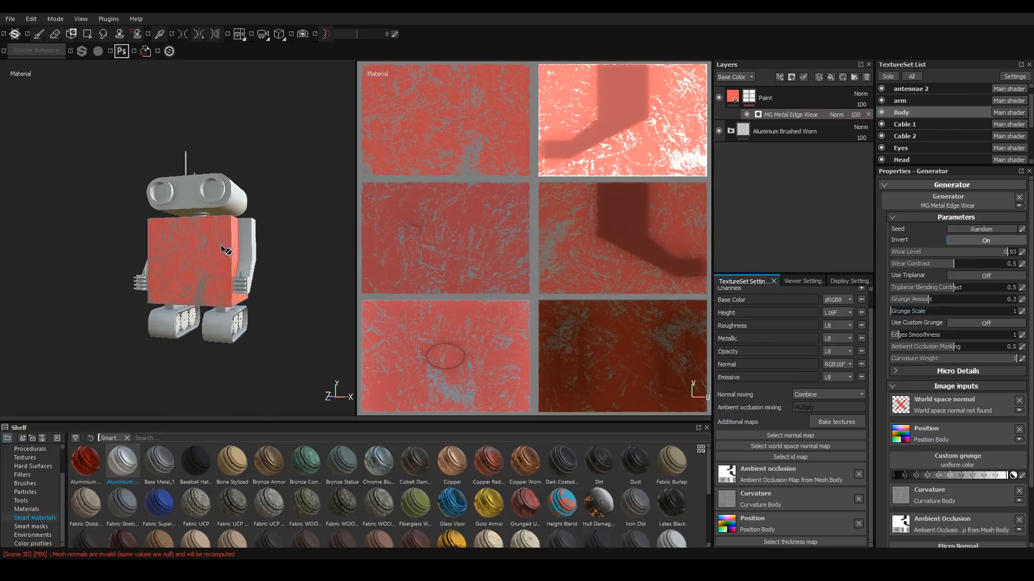
Select the Paint fill layer and remove the Emissive and Opacity channels from the Body texture set.
scroll(222, 245, "up", 6)
scroll(217, 236, "down", 3)
mouse_move(217, 237)
left_mouse_down("alt")
mouse_move(236, 239)
mouse_move(227, 247)
left_mouse_up("alt")
scroll(226, 246, "down", 3)
scroll(230, 249, "up", 3)
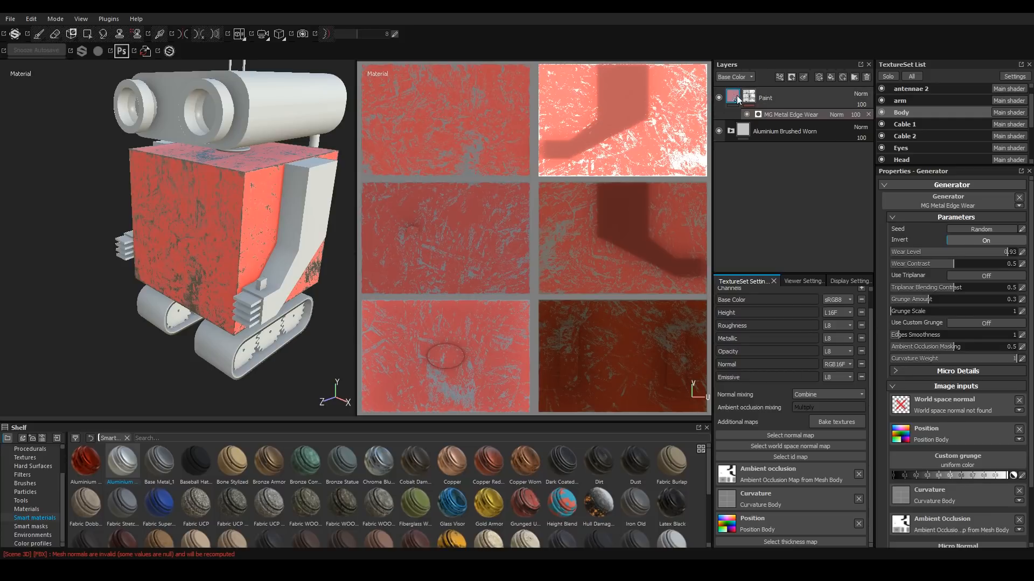
left_click(736, 98)
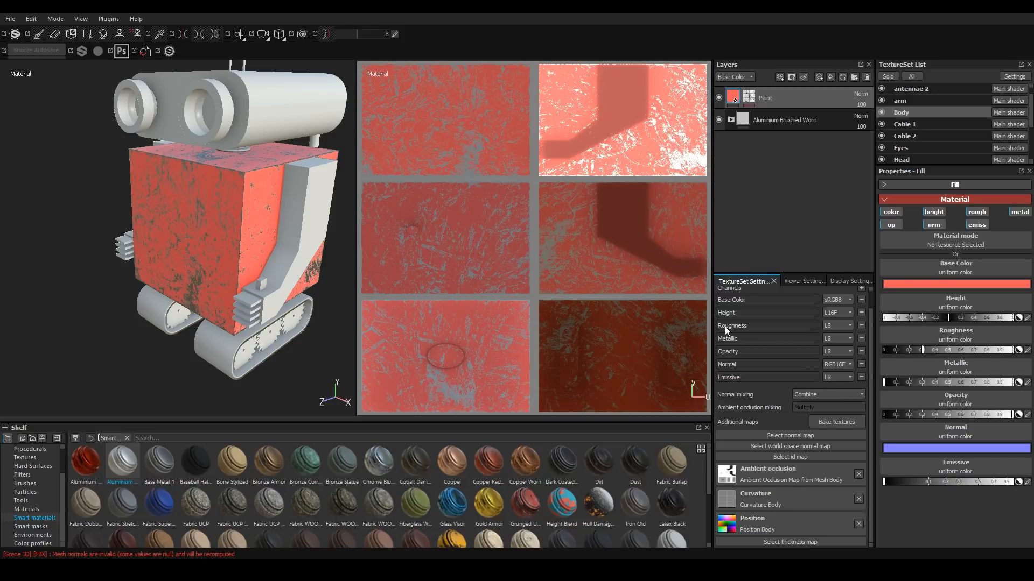
left_click(863, 377)
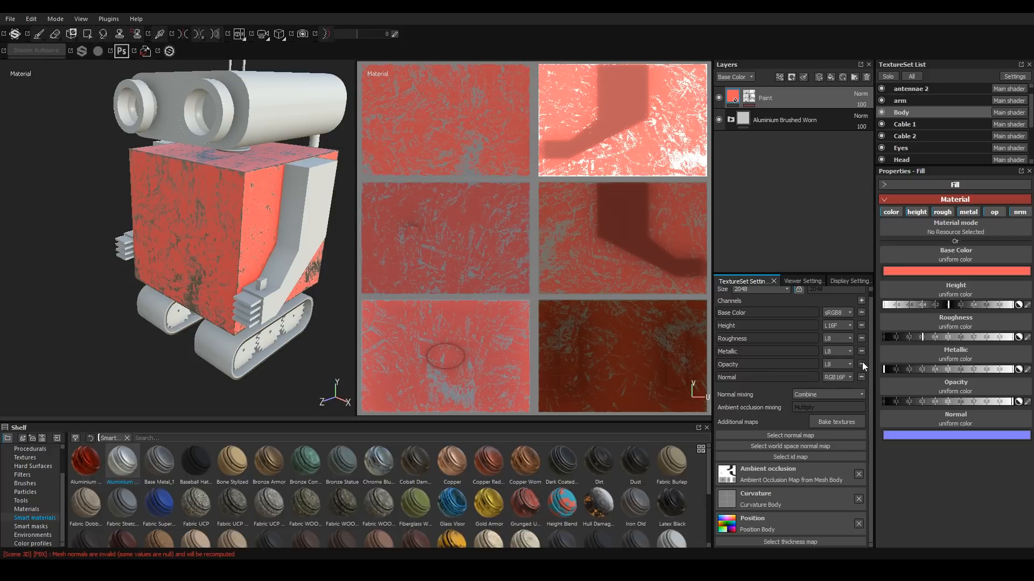
left_click(862, 365)
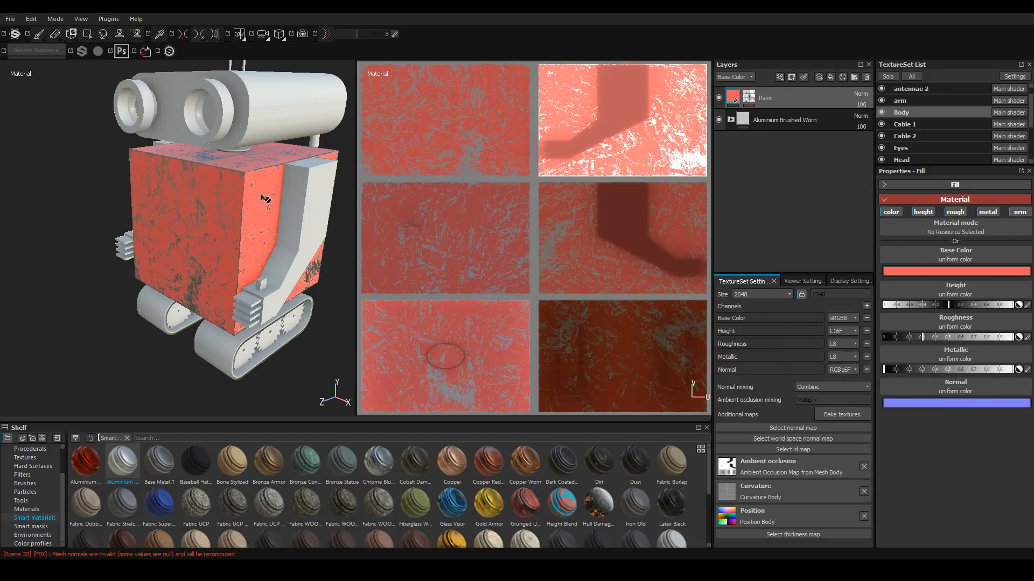
Raise the Paint fill layer's Metallic value to a moderate level.
left_click_drag(238, 235, 257, 228, "alt")
right_click_drag(258, 228, 231, 232, "alt")
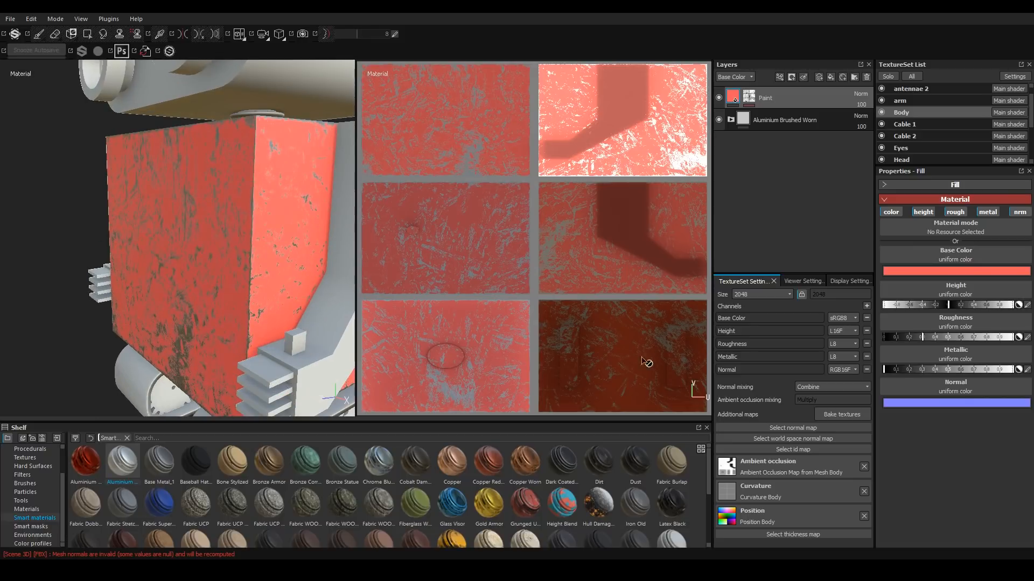
left_click_drag(886, 370, 1025, 373)
mouse_move(148, 264)
left_mouse_down("alt")
mouse_move(222, 114)
mouse_move(184, 166)
mouse_move(141, 136)
mouse_move(471, 145)
mouse_move(254, 145)
mouse_move(258, 172)
left_mouse_up("alt")
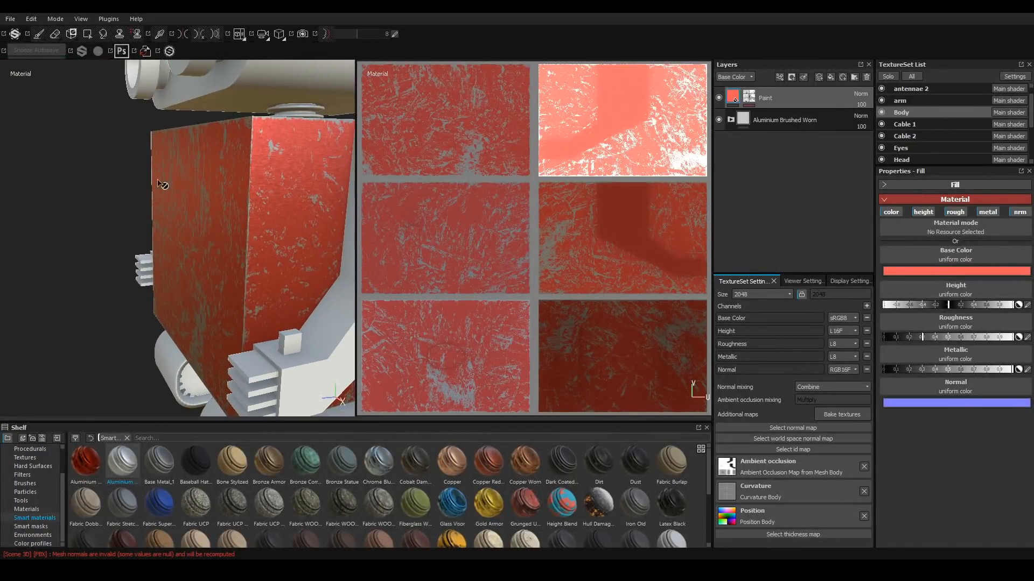
left_click_drag(211, 241, 204, 201, "alt")
scroll(204, 202, "down", 3)
left_click_drag(203, 281, 189, 282, "alt")
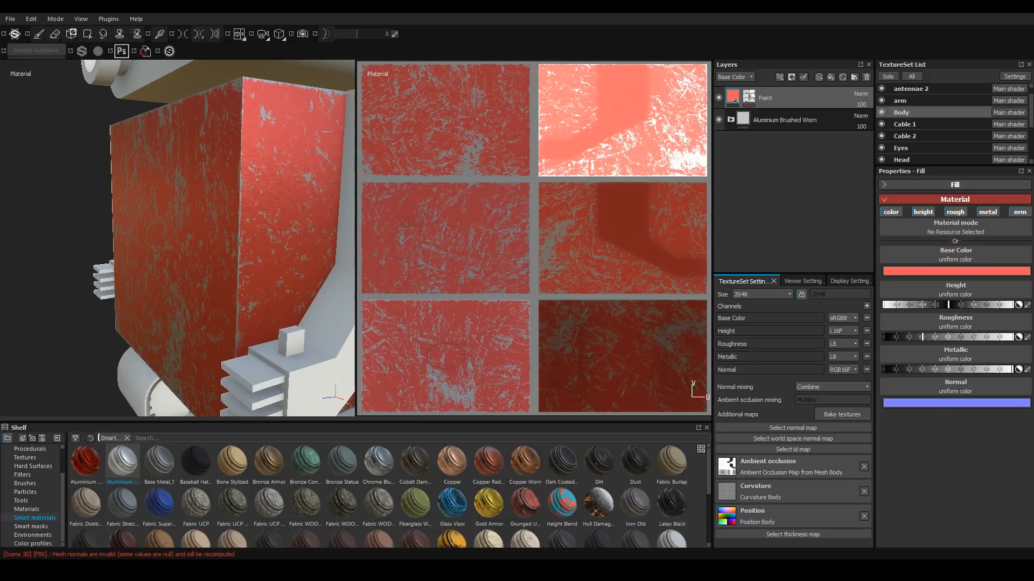
left_click_drag(964, 368, 937, 370)
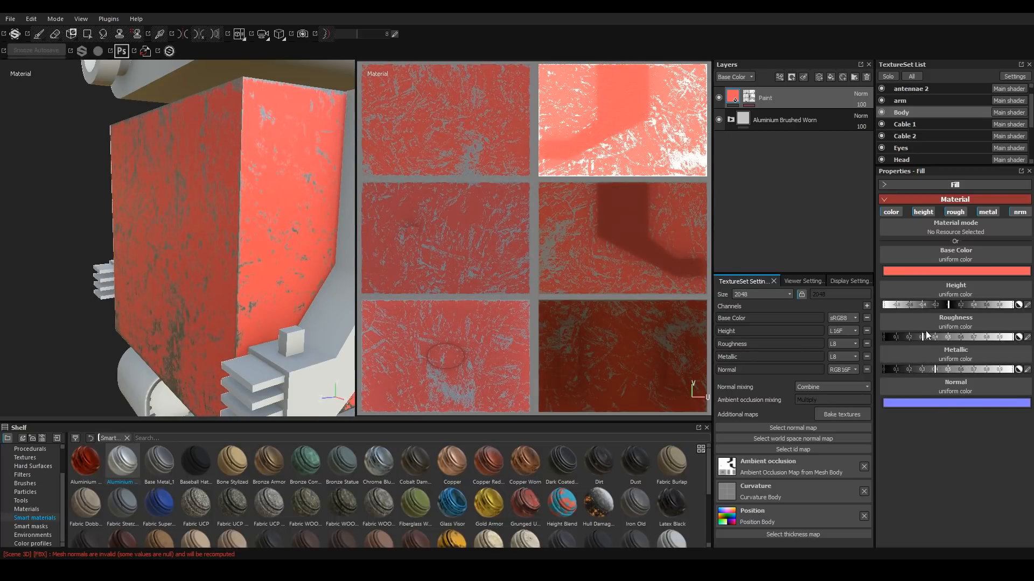
Lower the Paint fill layer's Roughness value to a low setting.
left_click_drag(151, 260, 226, 229, "alt")
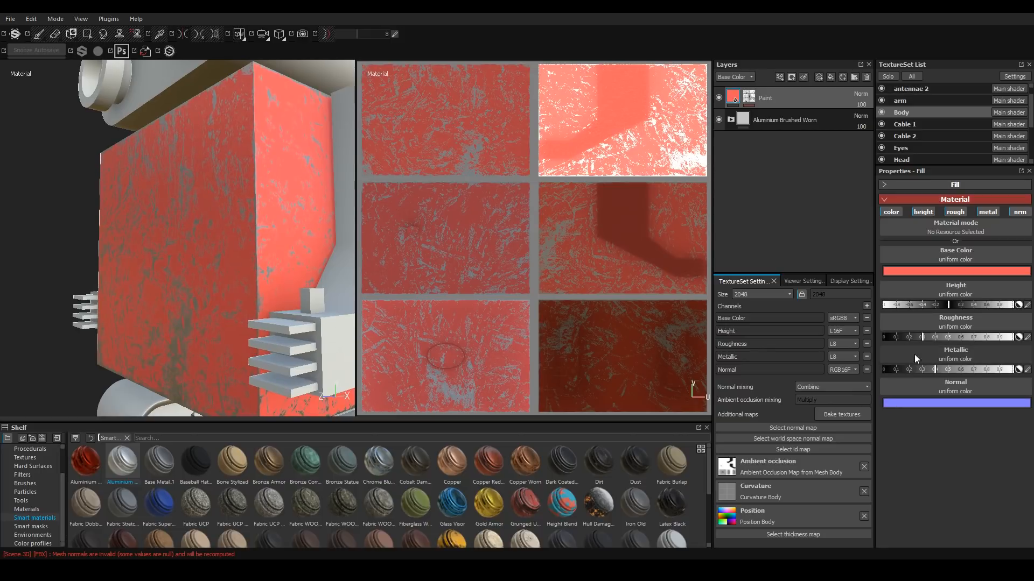
left_click_drag(921, 337, 866, 339)
mouse_move(190, 264)
left_mouse_down("alt")
mouse_move(218, 220)
mouse_move(244, 268)
mouse_move(177, 262)
mouse_move(180, 225)
mouse_move(194, 270)
left_mouse_up("alt")
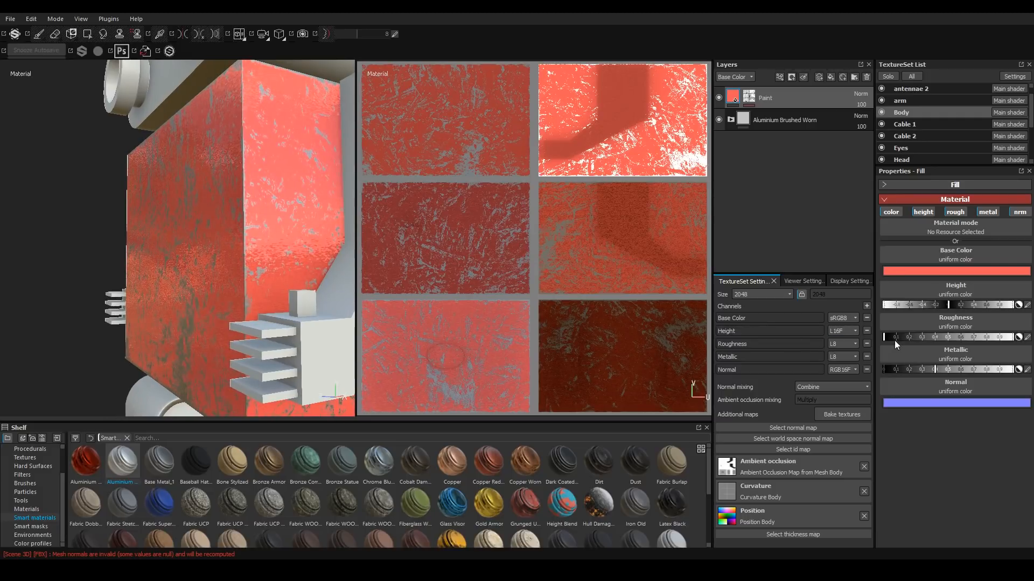
left_click_drag(889, 341, 908, 341)
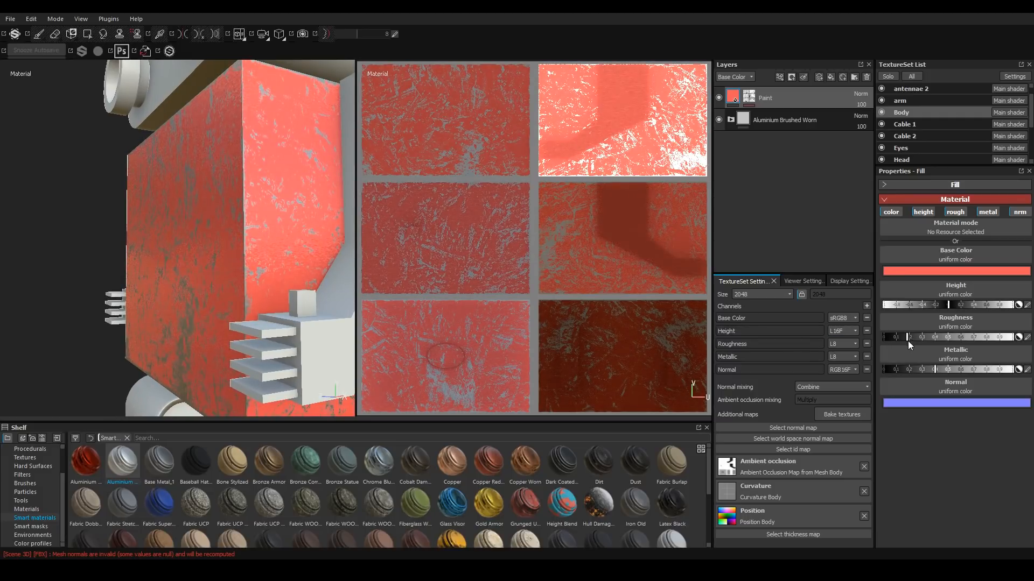
left_click_drag(75, 260, 127, 248, "alt")
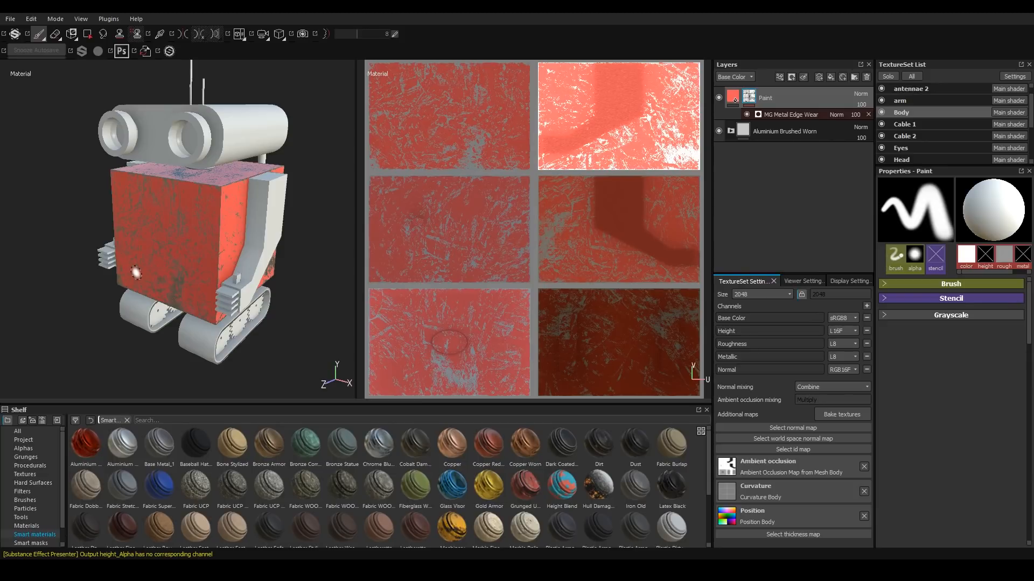
left_click_drag(136, 273, 152, 234, "alt")
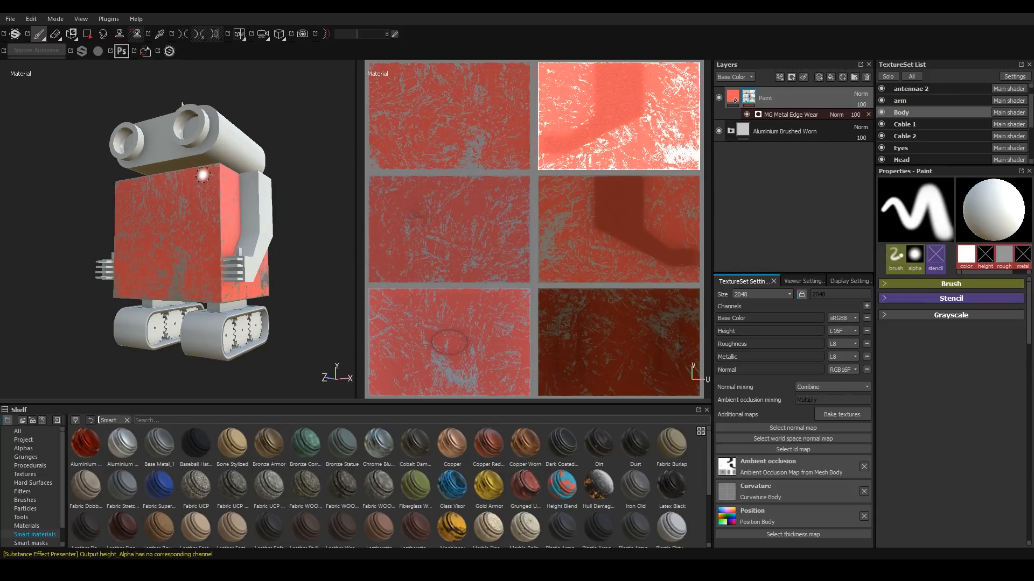
left_click_drag(186, 201, 193, 238, "alt")
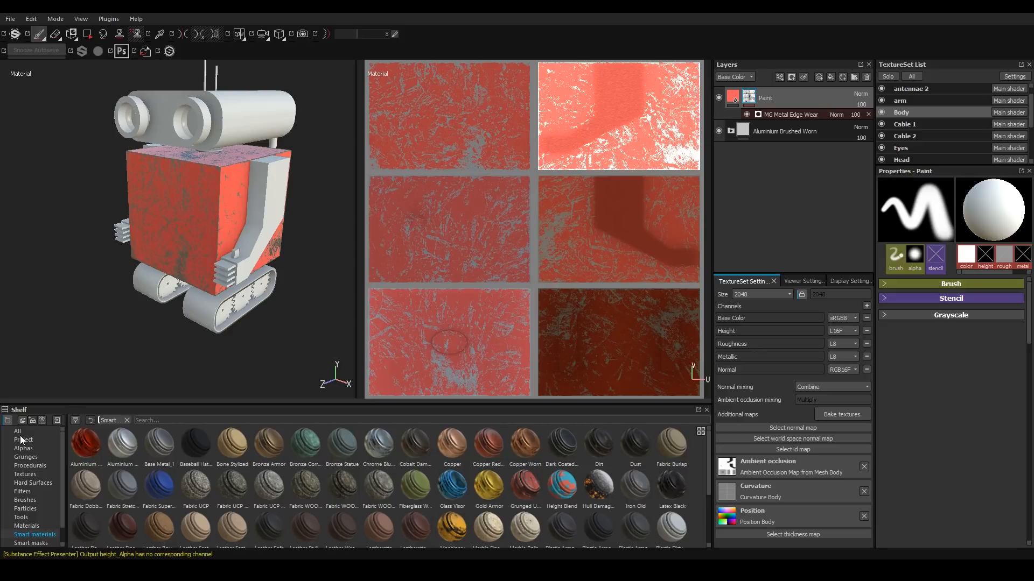
Browse the Hard Surfaces category of the shelf.
left_click(32, 483)
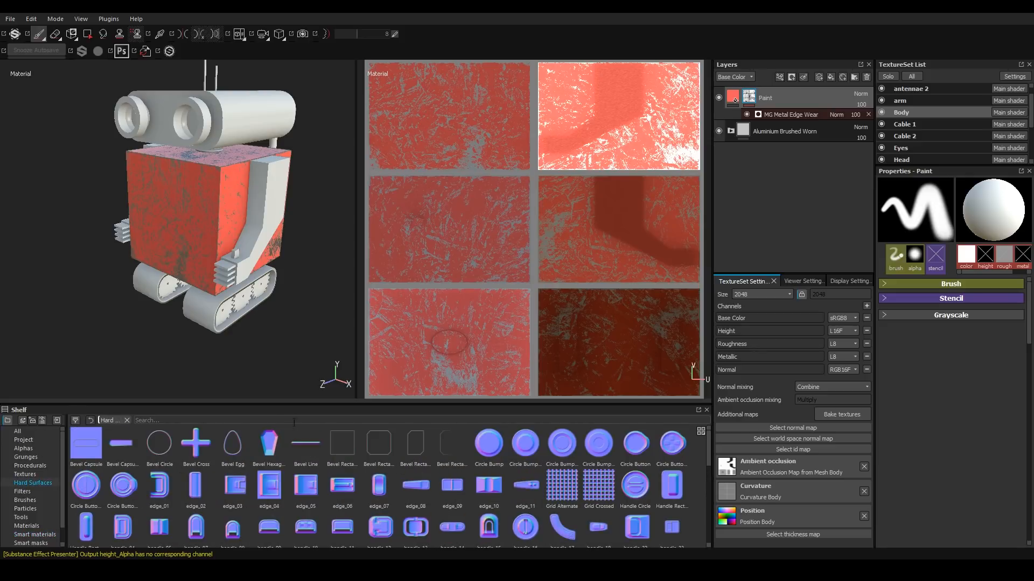
left_click_drag(263, 405, 263, 317)
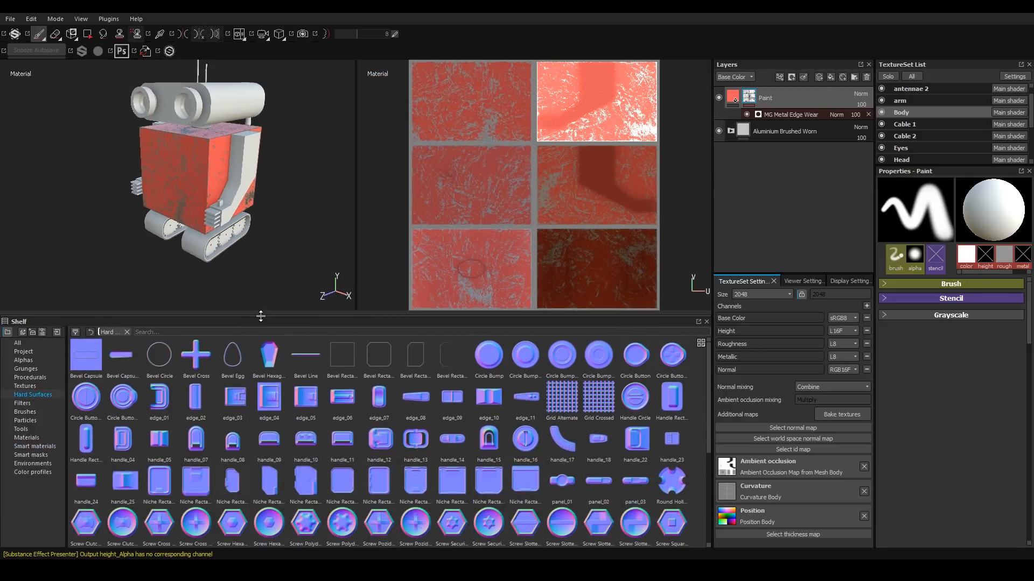
left_click_drag(707, 399, 698, 516)
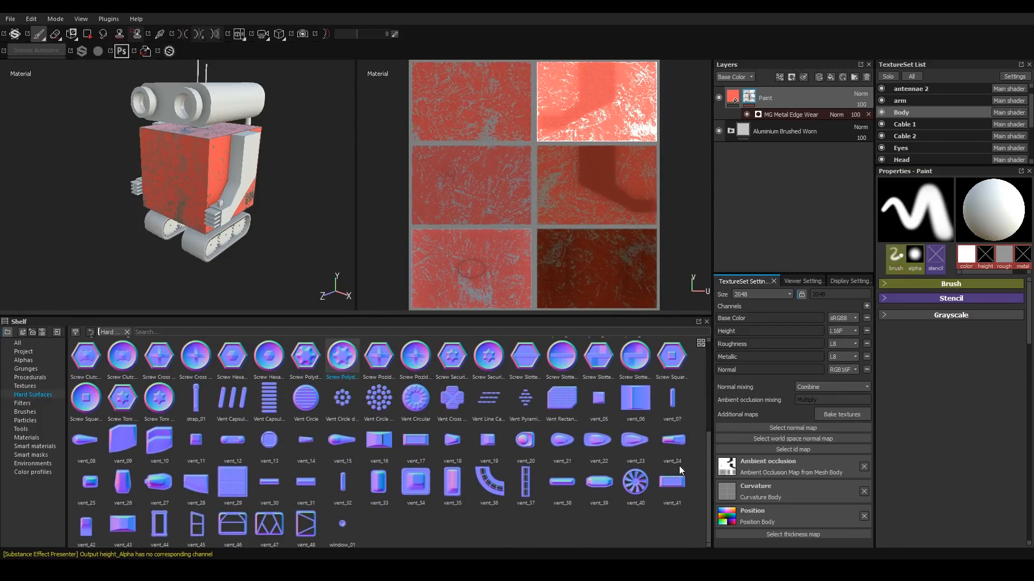
left_click_drag(707, 466, 710, 409)
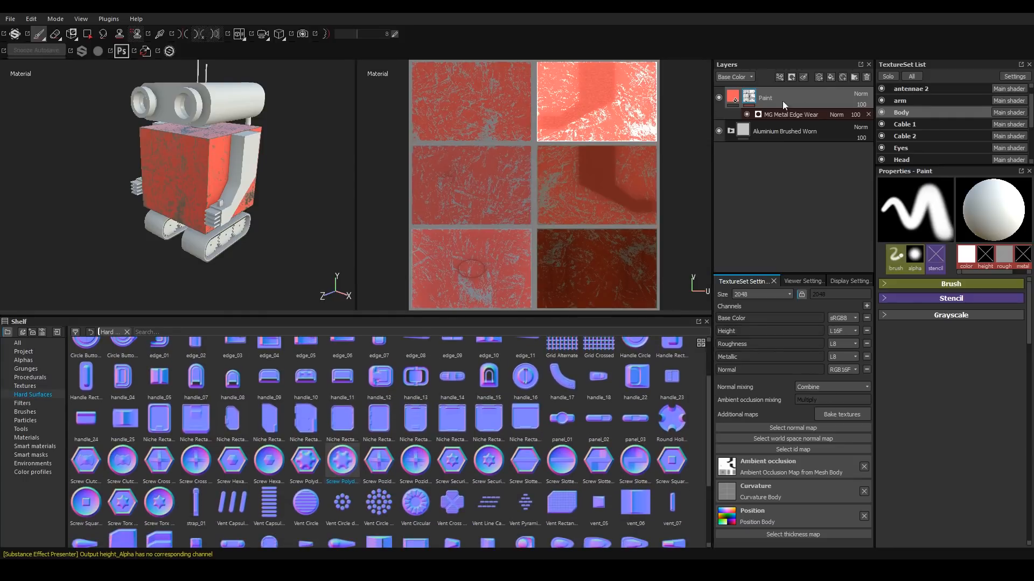
Add a new paint layer above Paint and rename it Hard Surfaces.
left_click(820, 75)
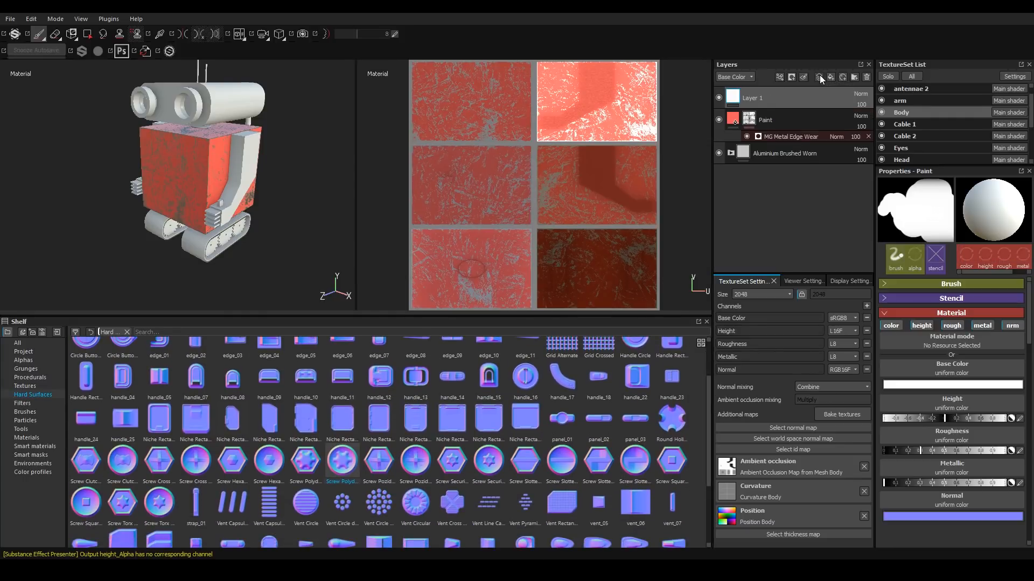
double_click(759, 100)
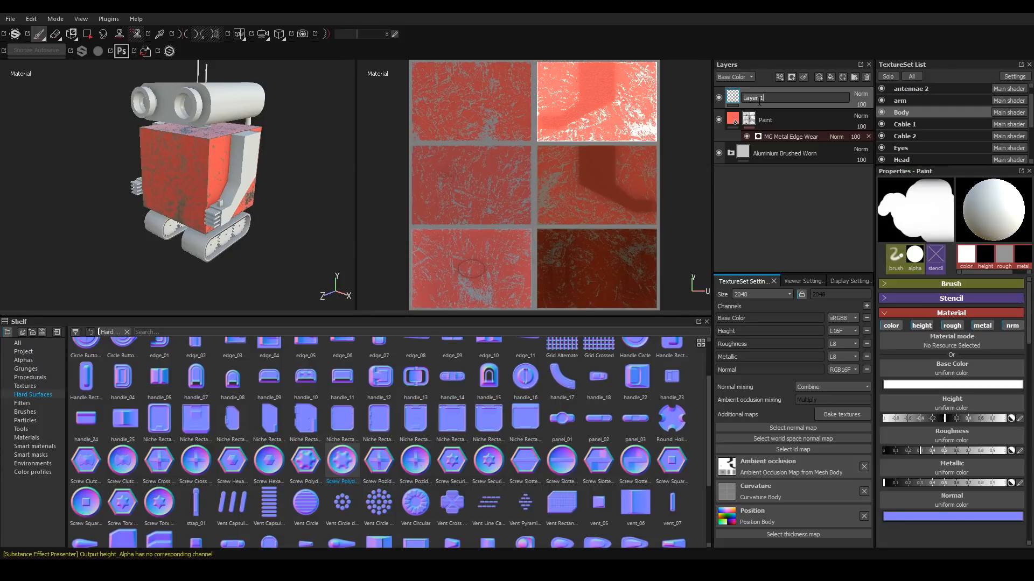
type("Hard Surfaces")
key("Return")
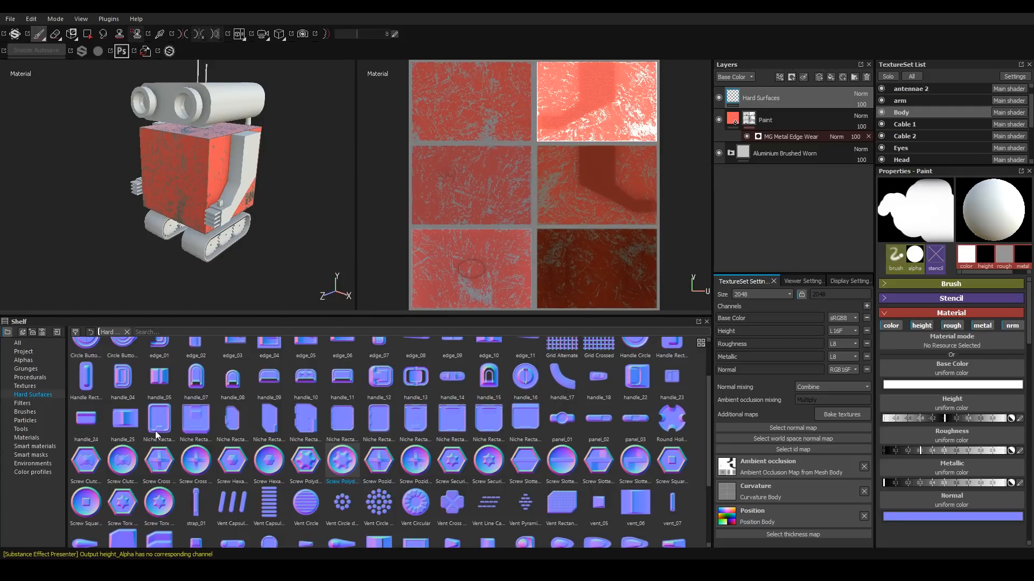
Restrict the Hard Surfaces layer's material to the normal channel and load Niche Rectangle Top Wide Rounded as its normal.
left_click(920, 326)
left_click(890, 327)
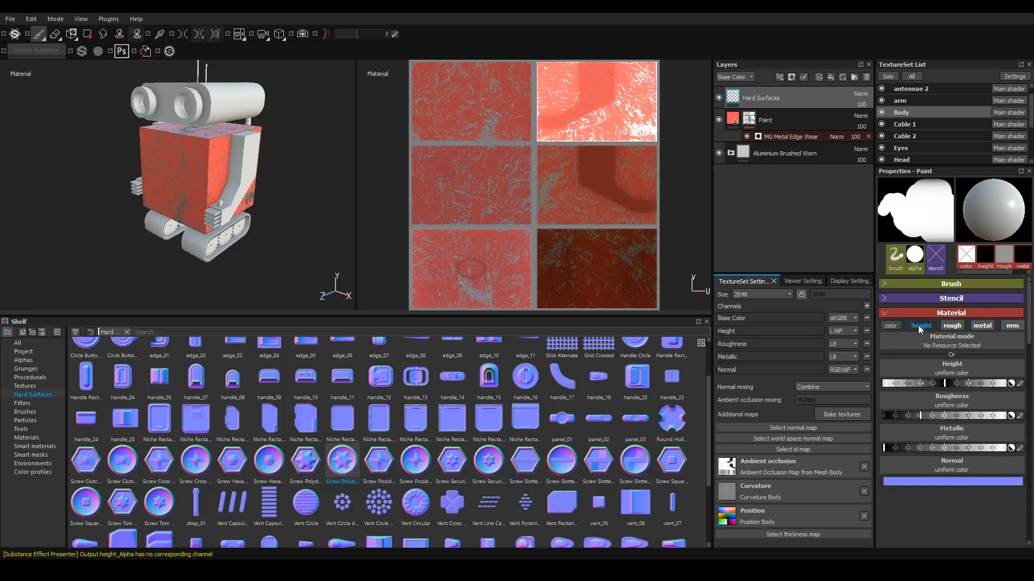
left_click(951, 325)
left_click(982, 326)
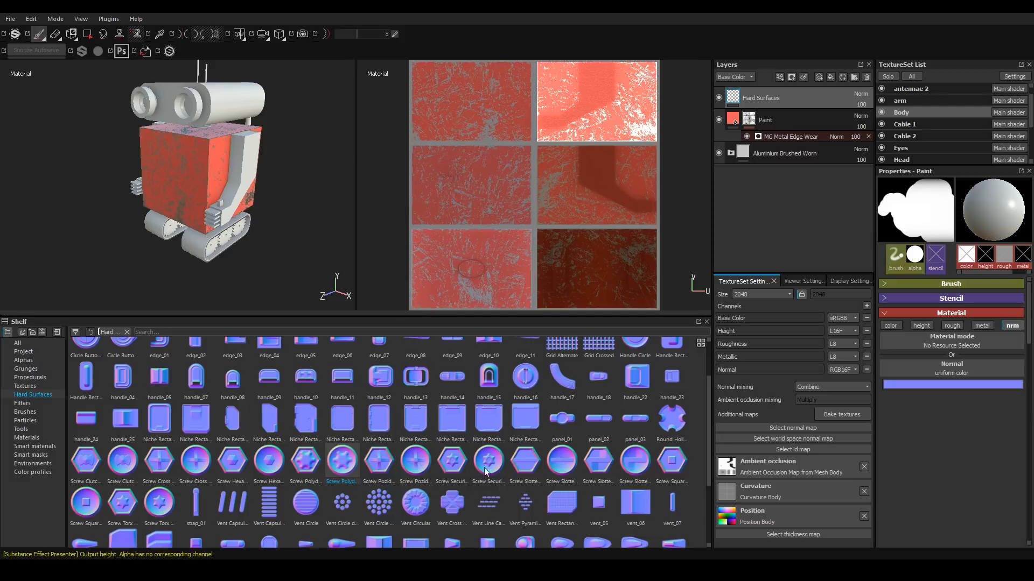
left_click_drag(490, 423, 945, 373)
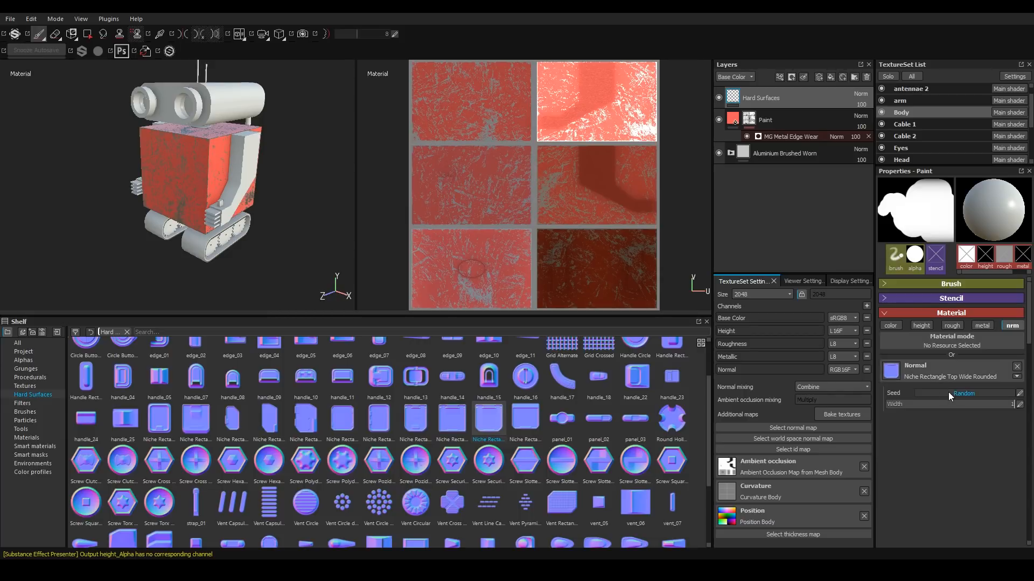
Remove the brush alpha and enlarge the brush size to about 60.
scroll(179, 180, "down", 1)
scroll(178, 181, "up", 5)
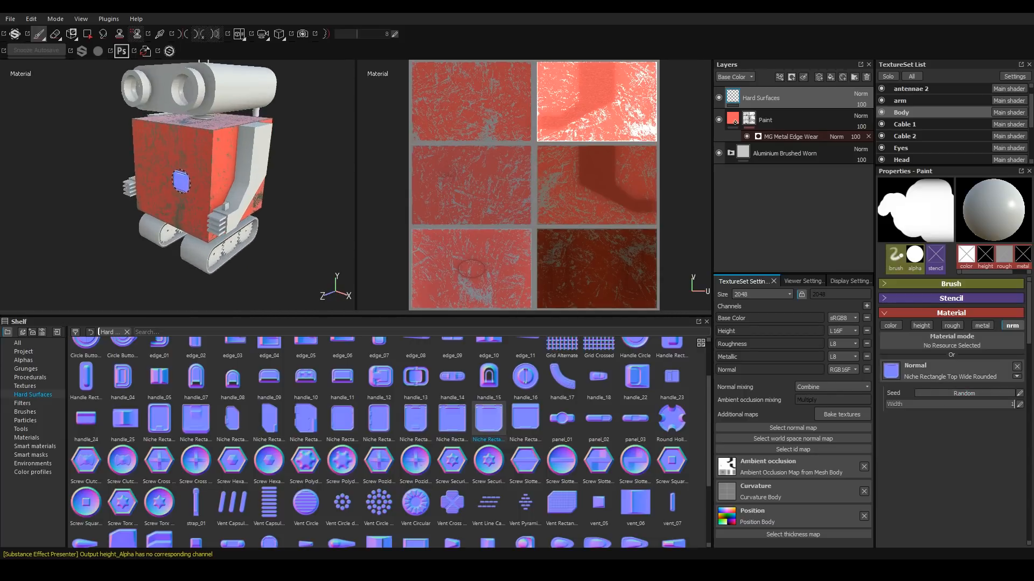
scroll(192, 168, "down", 5)
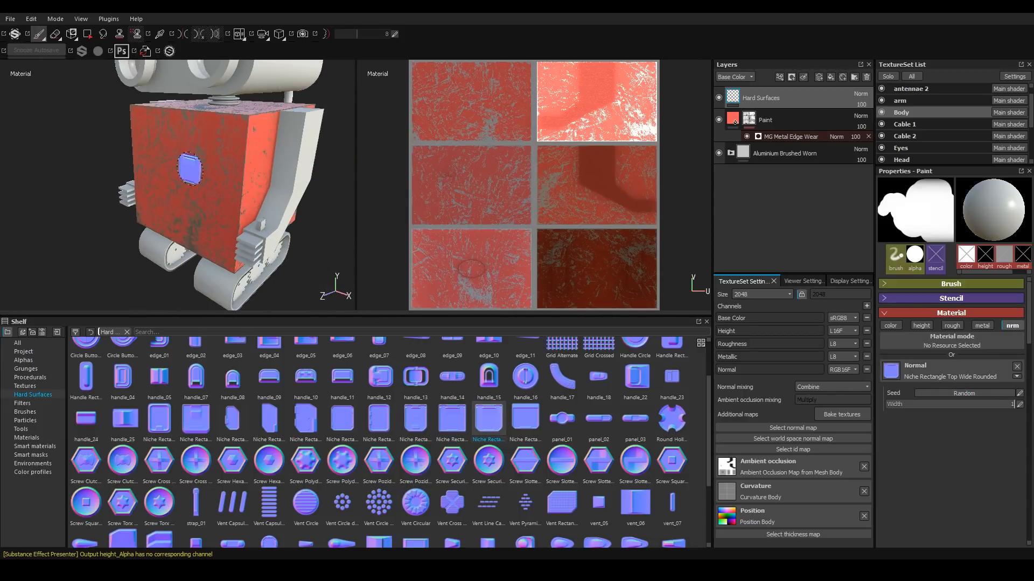
right_click_drag(186, 183, 232, 183, "ctrl")
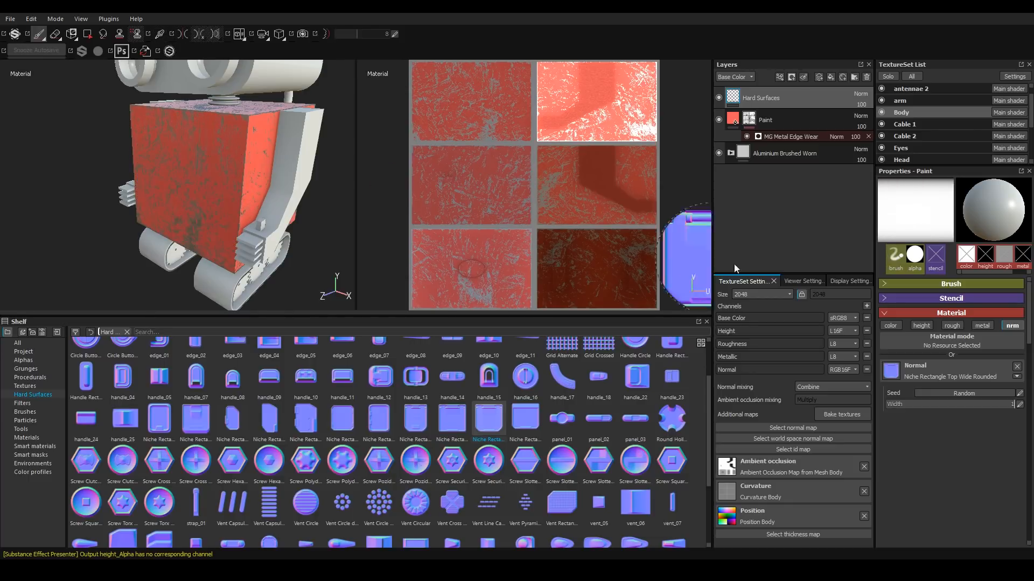
left_click(886, 313)
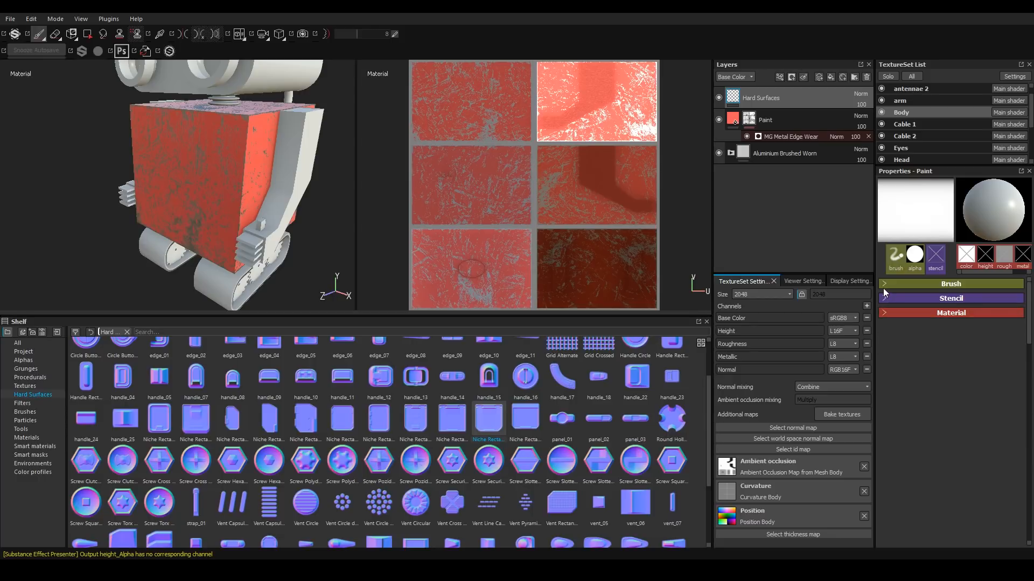
left_click(884, 285)
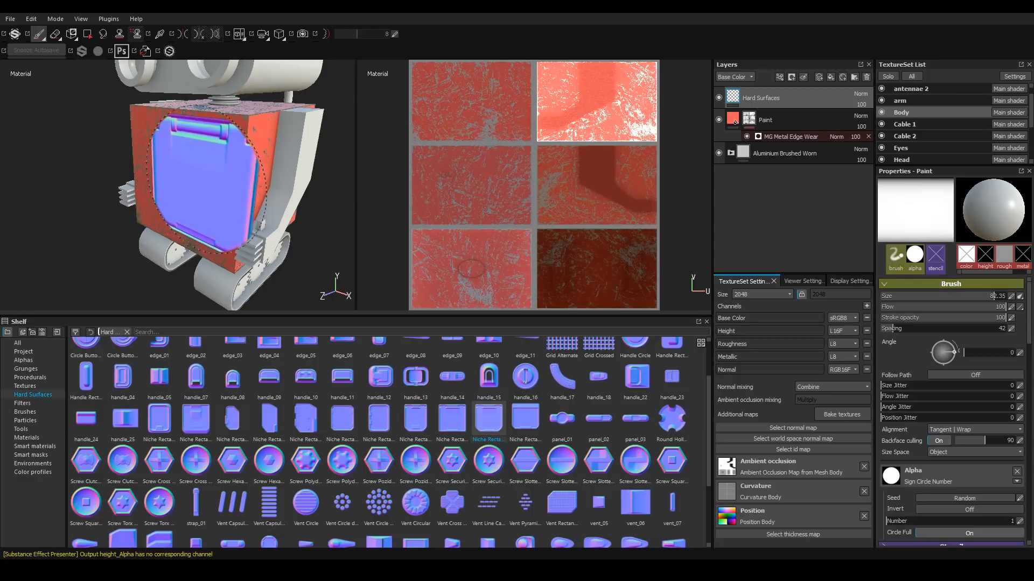
left_click(1017, 472)
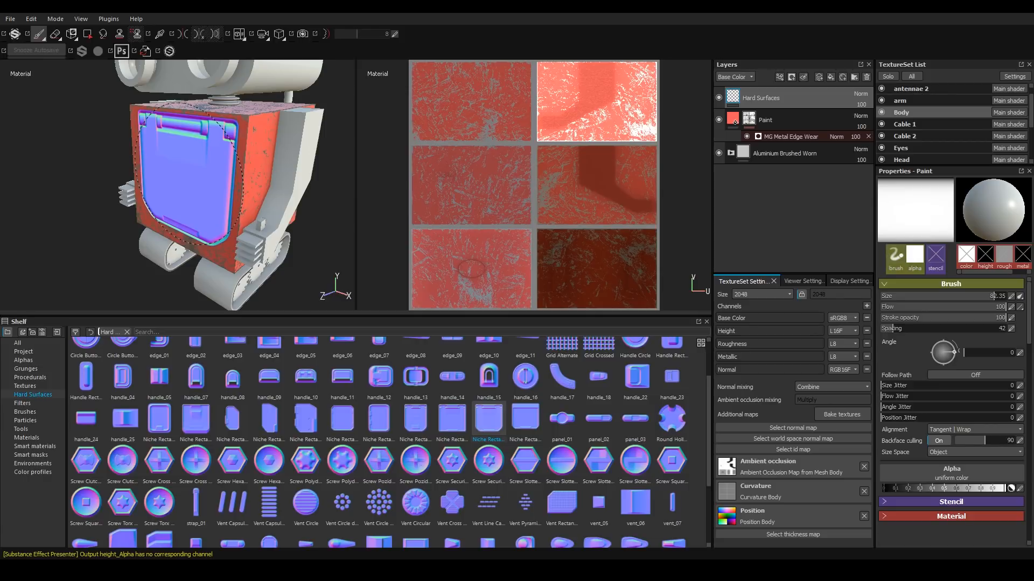
mouse_move(185, 183)
right_mouse_down("ctrl")
mouse_move(152, 183)
mouse_move(164, 183)
right_mouse_up("ctrl")
mouse_move(192, 184)
left_mouse_down("ctrl")
mouse_move(191, 161)
mouse_move(192, 186)
left_mouse_up("ctrl")
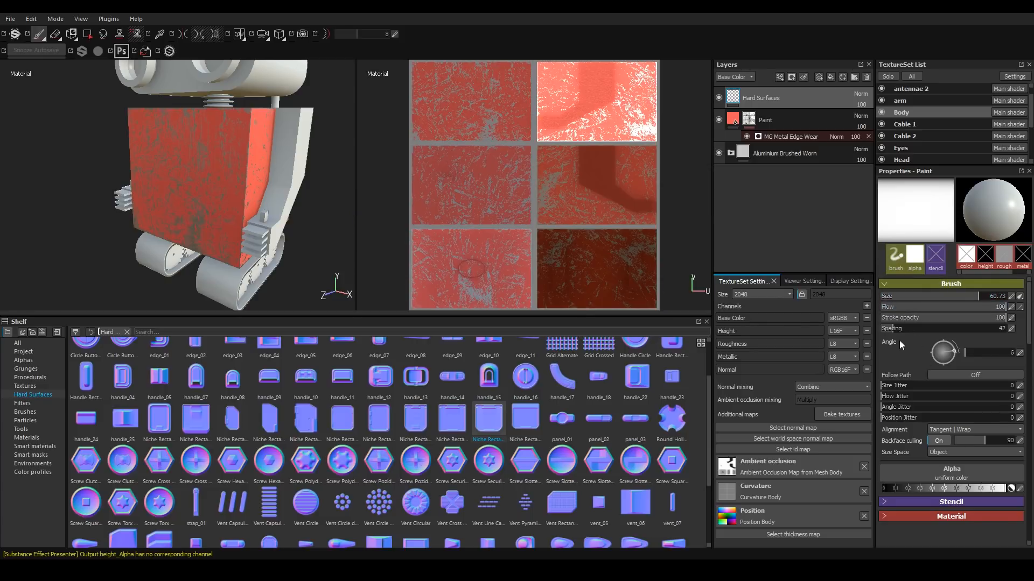
Stamp the hatch normal onto the body's front face, then undo the stamp.
scroll(1029, 342, "down", 4)
scroll(1001, 343, "up", 4)
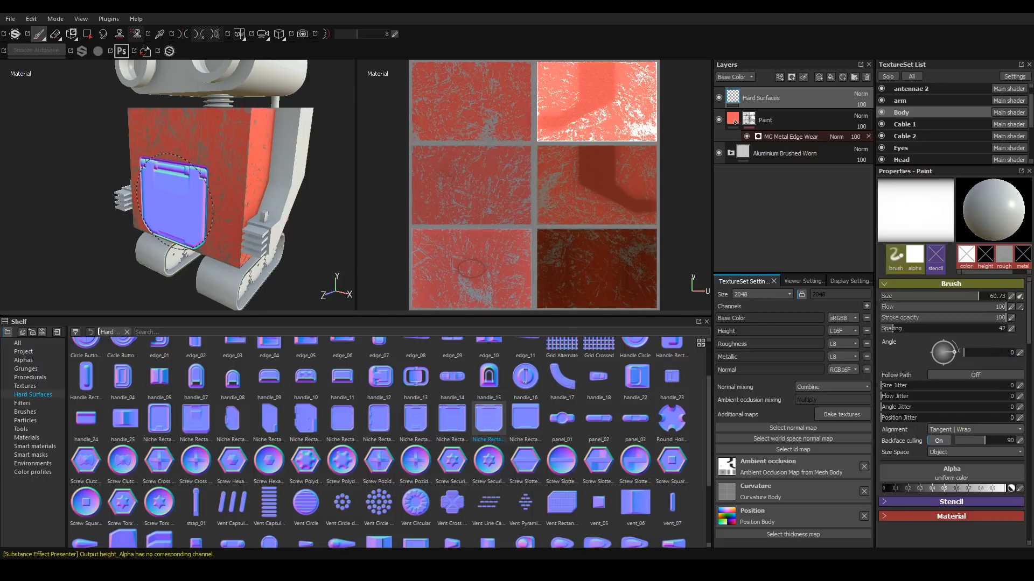
left_click_drag(199, 170, 173, 191, "alt+shift")
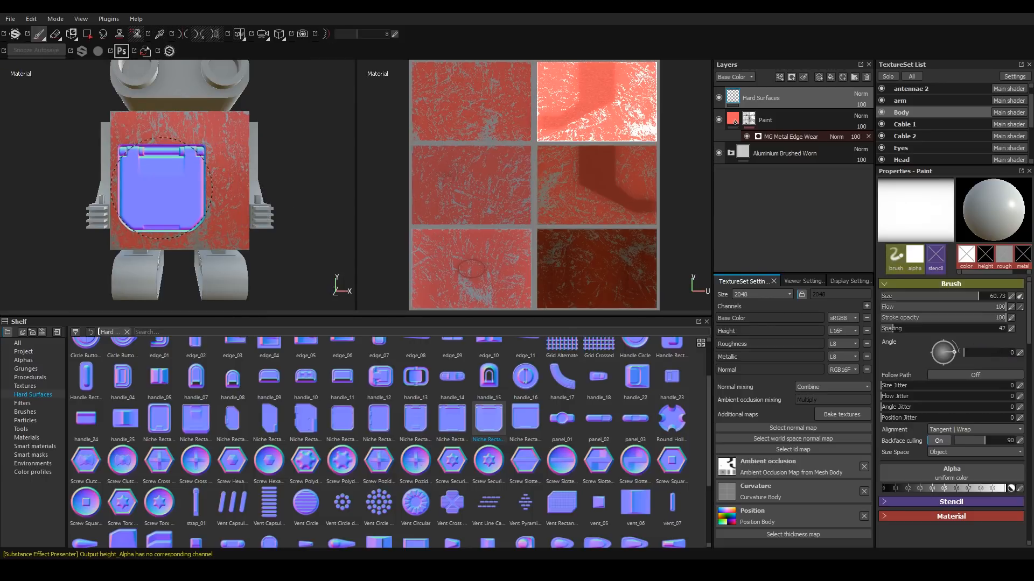
right_click_drag(174, 186, 179, 178, "ctrl")
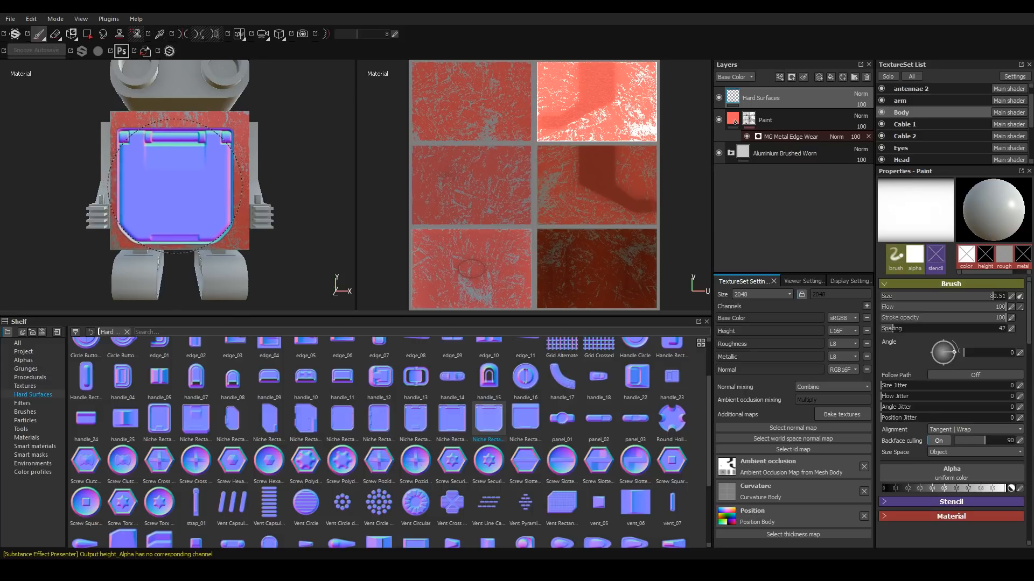
left_click(180, 179)
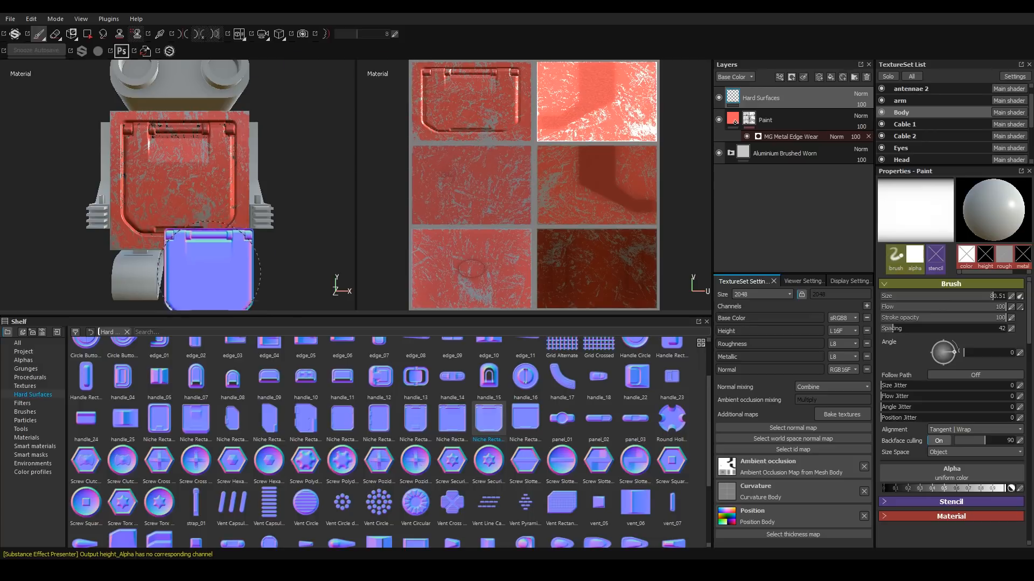
left_click_drag(208, 231, 172, 203, "alt")
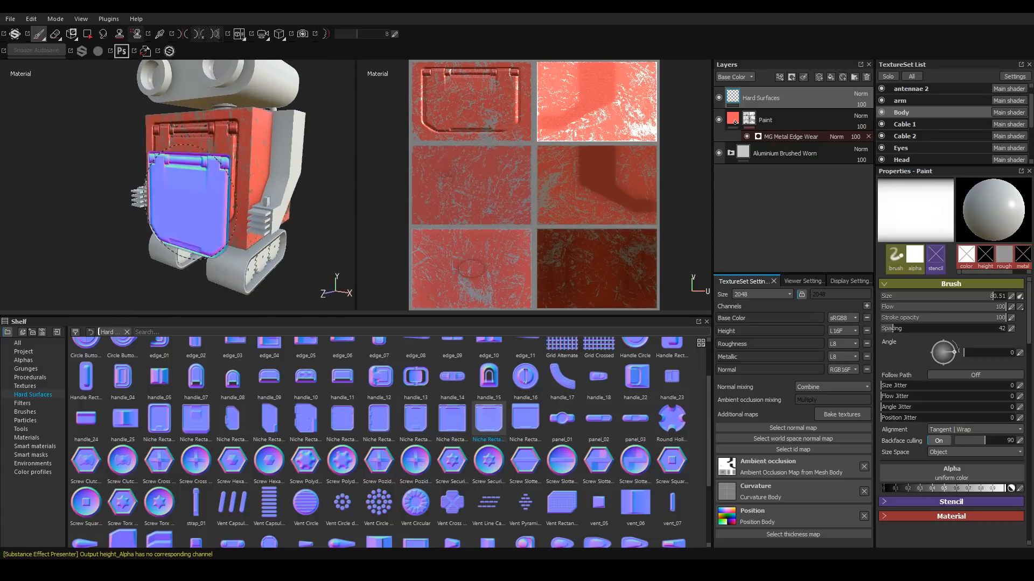
middle_click_drag(242, 174, 216, 204, "alt")
left_click_drag(207, 253, 245, 246, "alt")
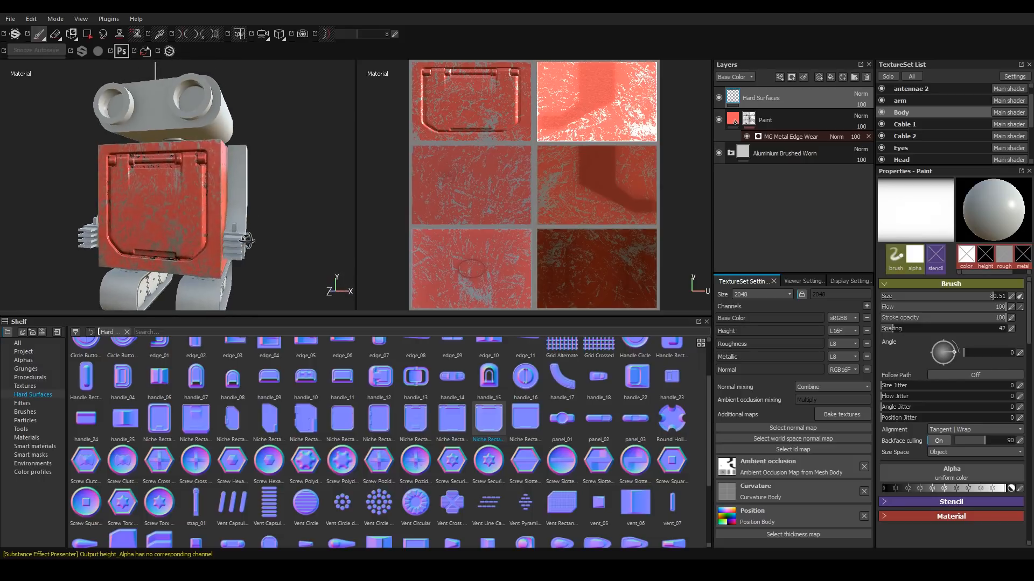
key("ctrl+z")
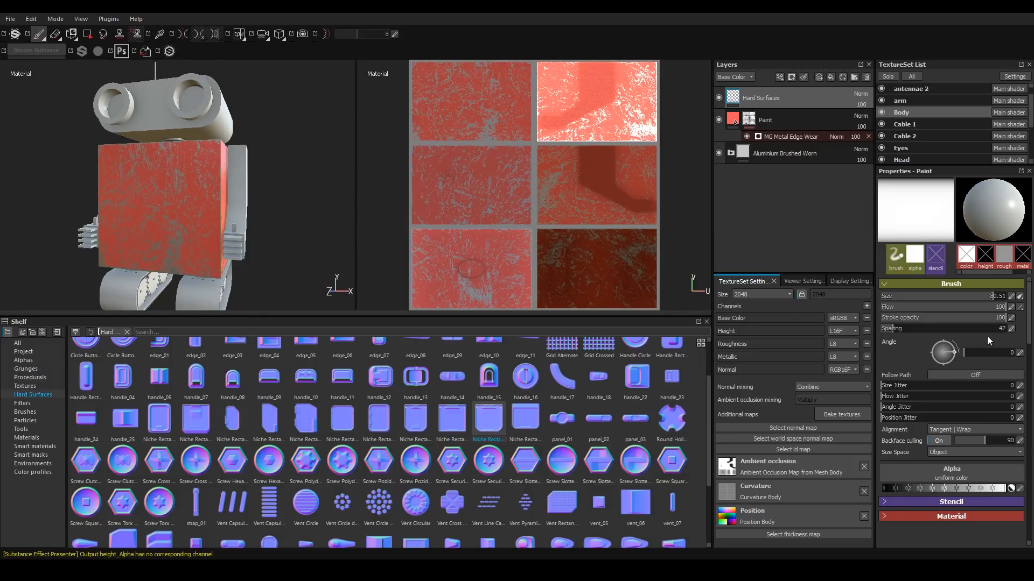
Set the brush angle to 270 and stamp the hatch normal onto the body's front face.
left_click(995, 357)
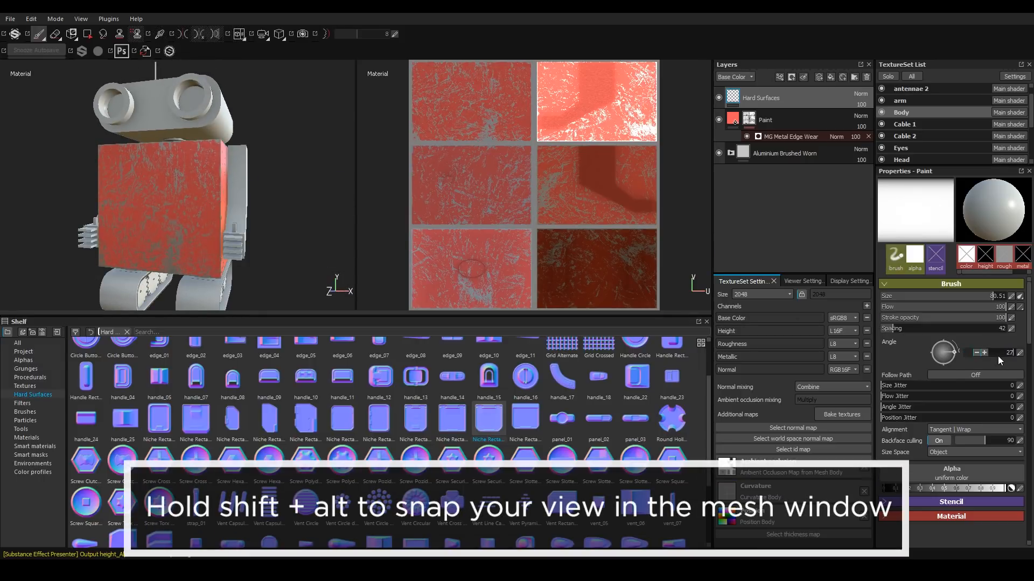
middle_click_drag(143, 233, 173, 182, "alt")
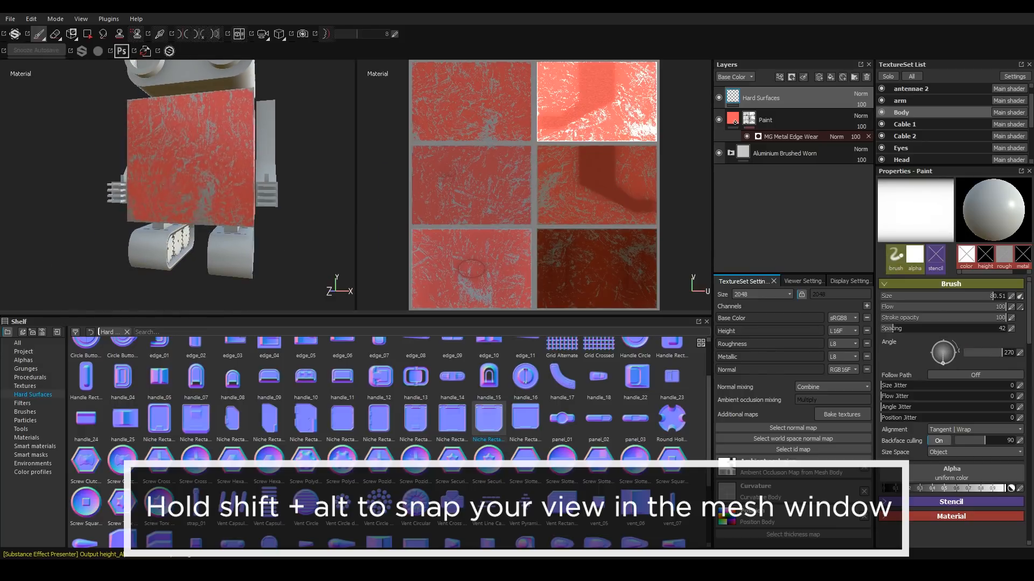
left_click_drag(183, 187, 187, 161, "alt+shift")
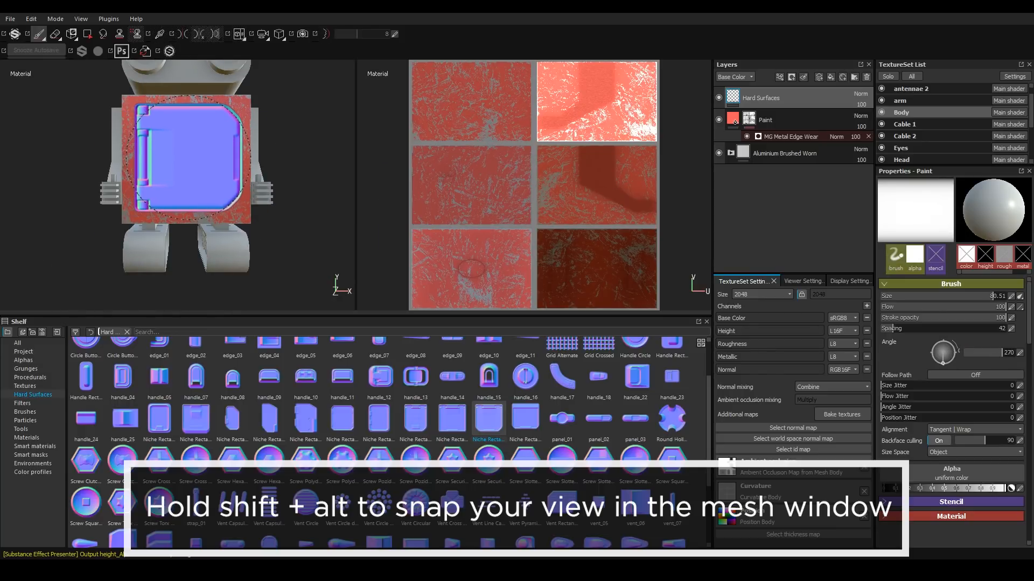
left_click(187, 157)
left_click_drag(242, 172, 159, 176, "alt")
middle_click_drag(245, 138, 229, 156, "alt")
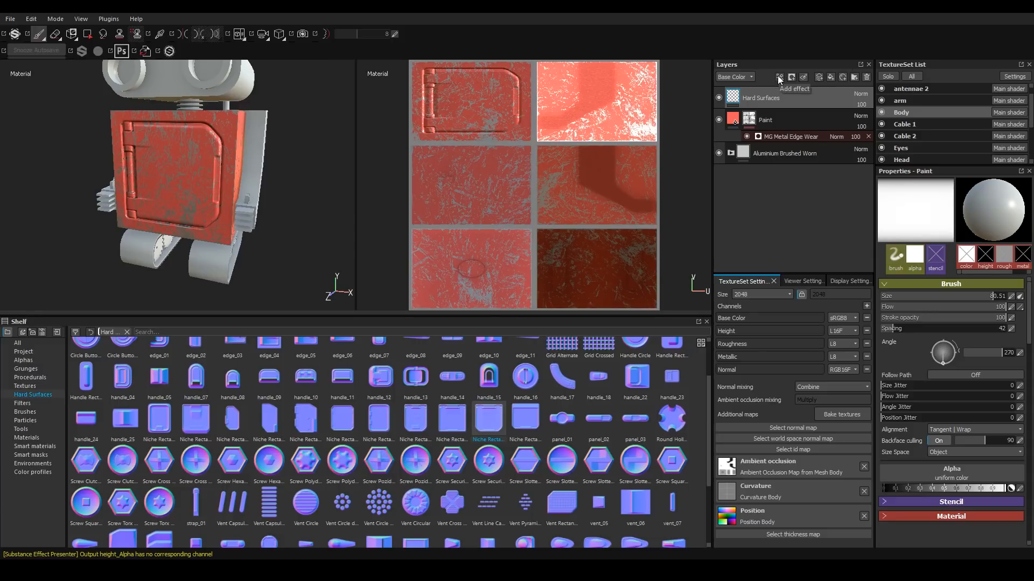
Add a filter effect to the Hard Surfaces layer and choose MatFx Detail Edge Wear.
left_click(779, 77)
left_click(795, 135)
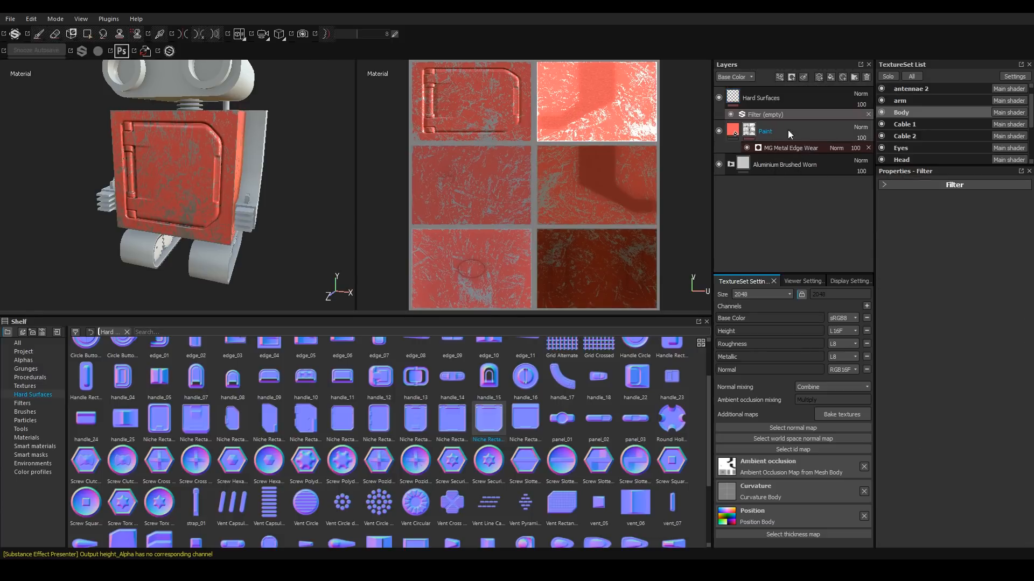
left_click(886, 188)
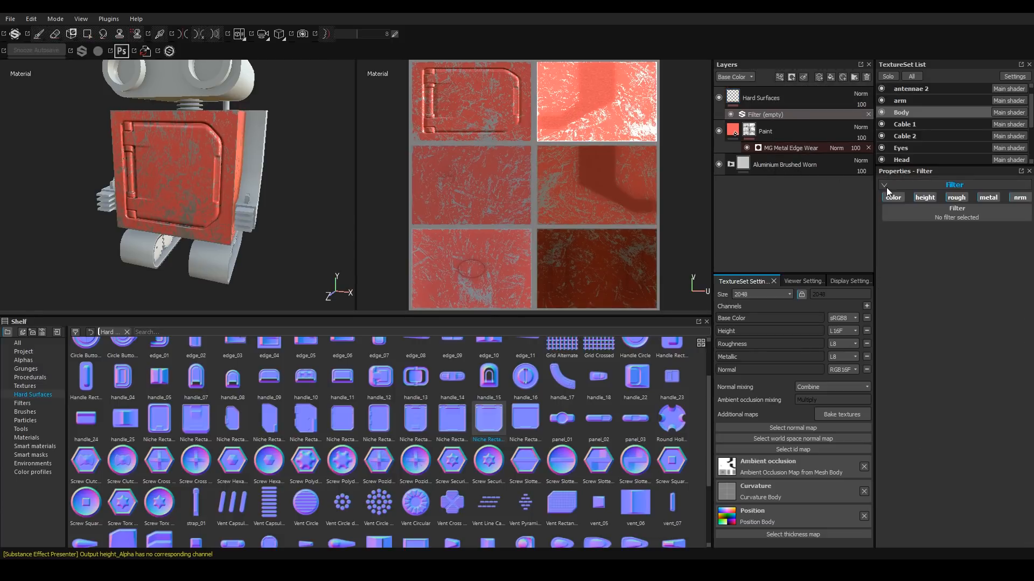
left_click(964, 216)
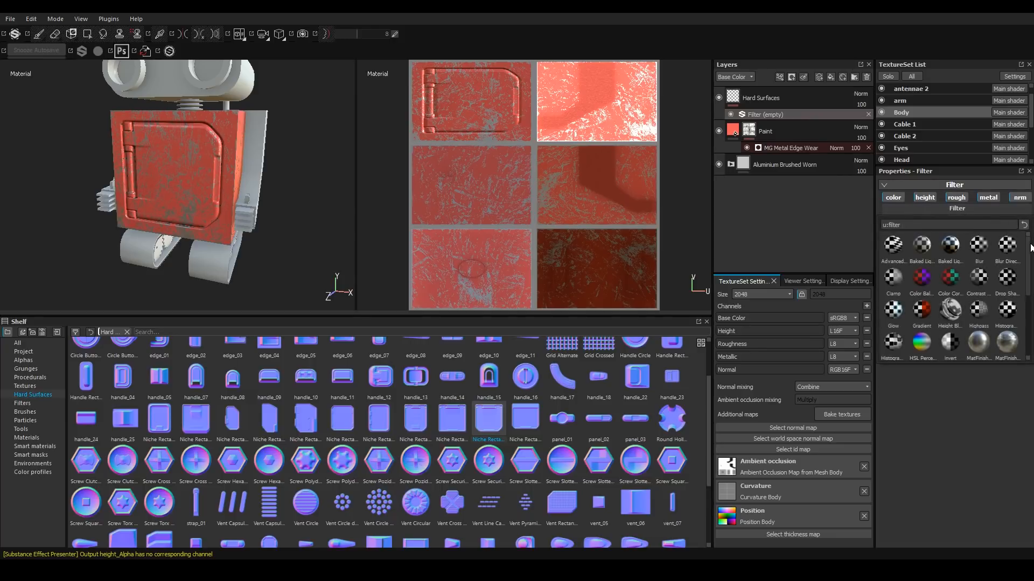
left_click_drag(1028, 245, 1028, 303)
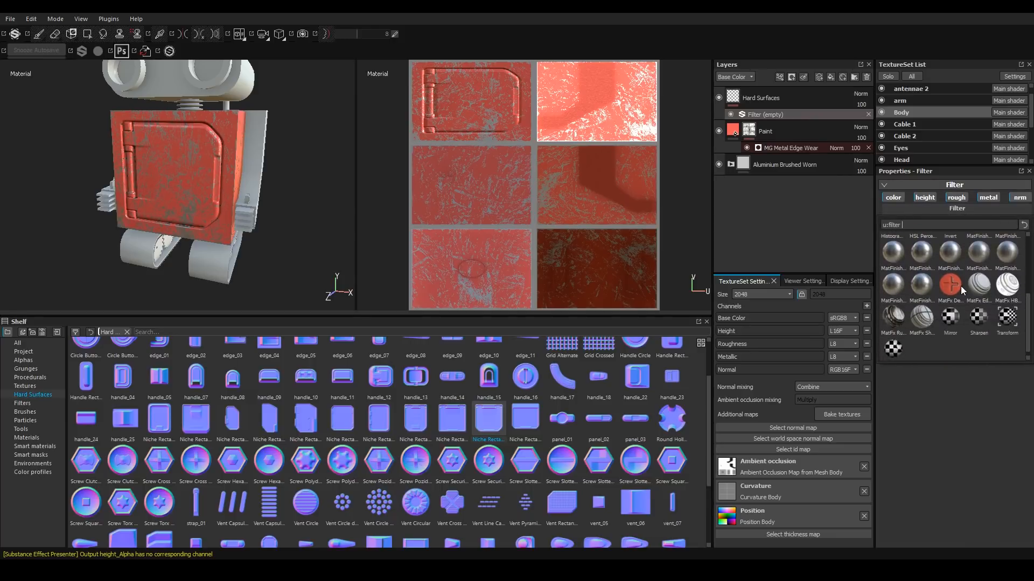
mouse_move(954, 285)
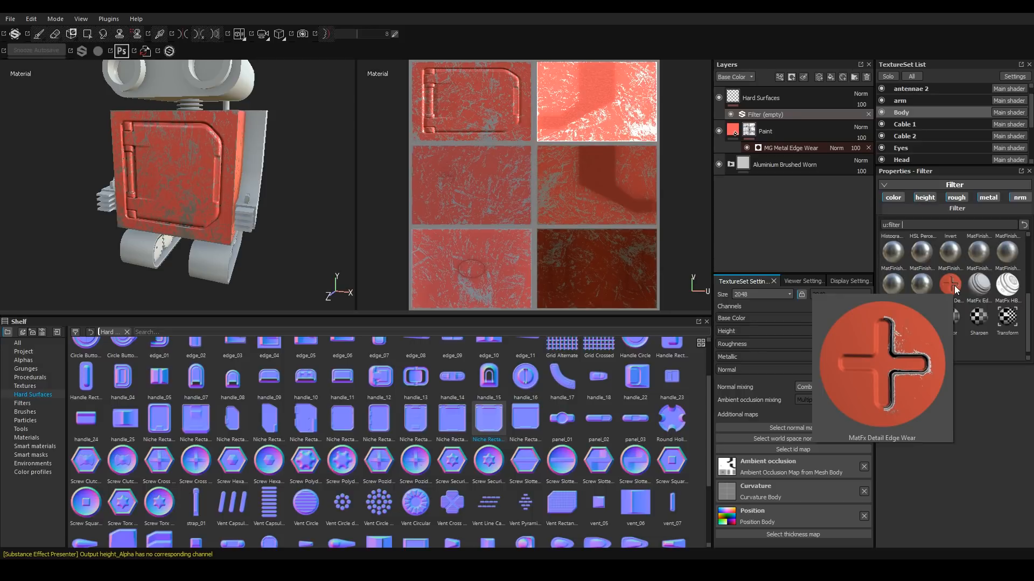
left_click(954, 286)
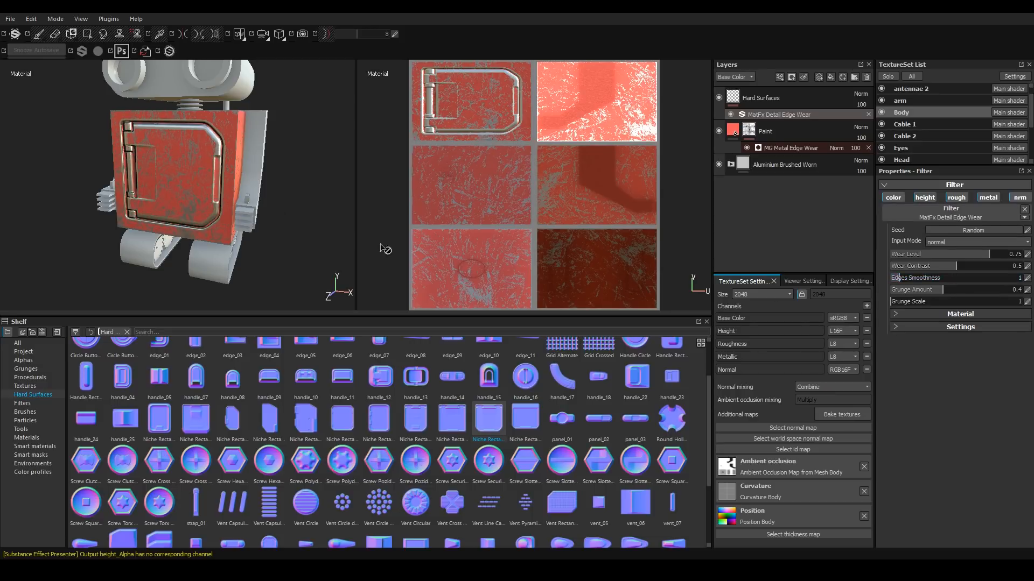
scroll(210, 146, "down", 2)
scroll(217, 146, "up", 6)
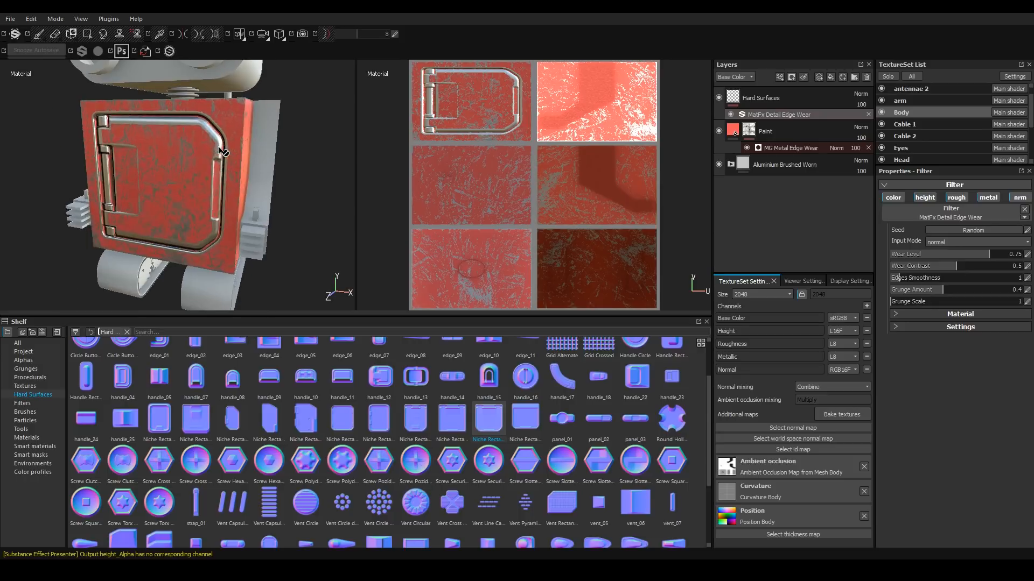
Inspect the metal edge wear generator on the Paint layer and the body's worn edges from several angles.
left_click_drag(218, 141, 80, 196, "alt")
scroll(243, 228, "down", 3)
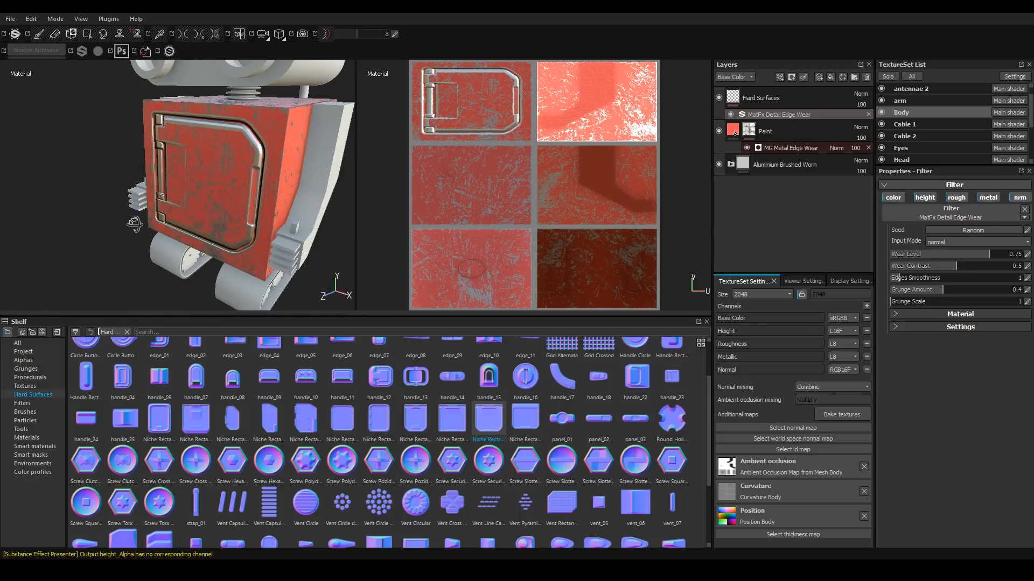
left_click_drag(179, 227, 275, 195, "alt")
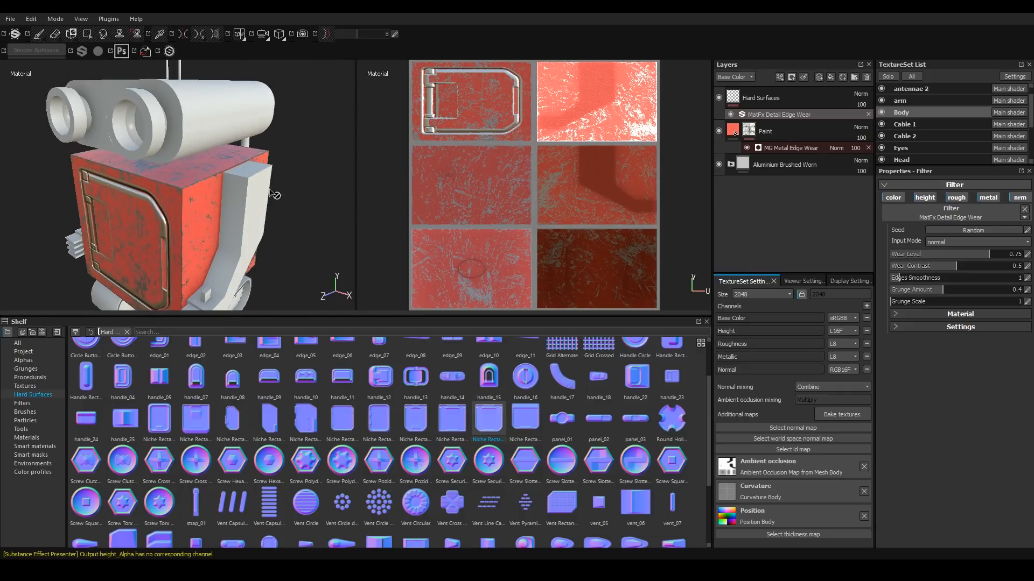
left_click(774, 150)
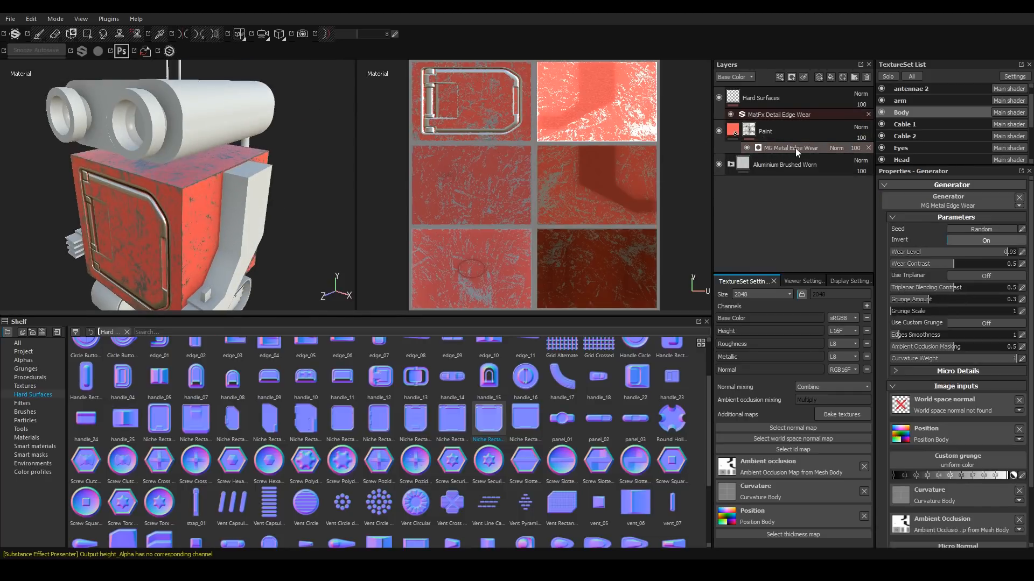
scroll(171, 201, "up", 4)
middle_click_drag(172, 201, 202, 169, "alt")
left_click_drag(205, 173, 177, 186, "alt")
left_click_drag(215, 155, 225, 185, "alt")
left_click_drag(159, 236, 220, 160, "alt")
scroll(224, 218, "down", 6)
left_click_drag(239, 195, 193, 201, "alt")
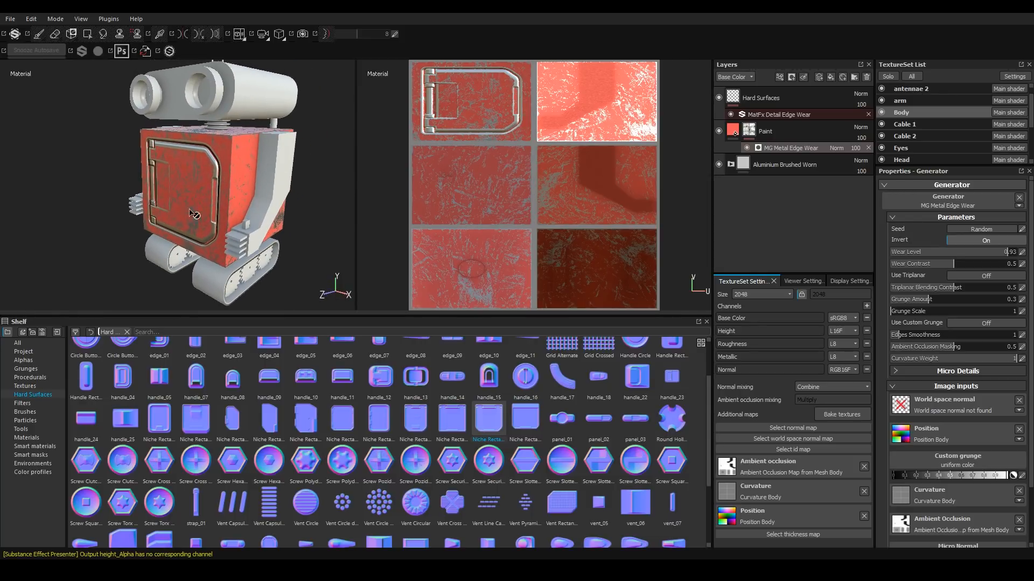
On the Hard Surfaces layer, load the handle_13 normal into the brush material's normal slot.
left_click(416, 377)
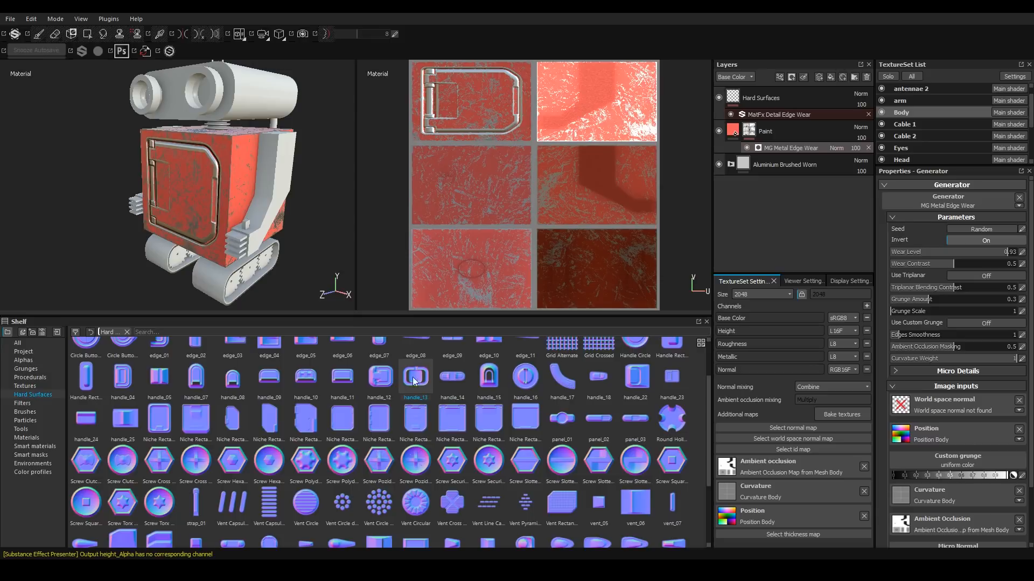
left_click(756, 99)
left_click(883, 285)
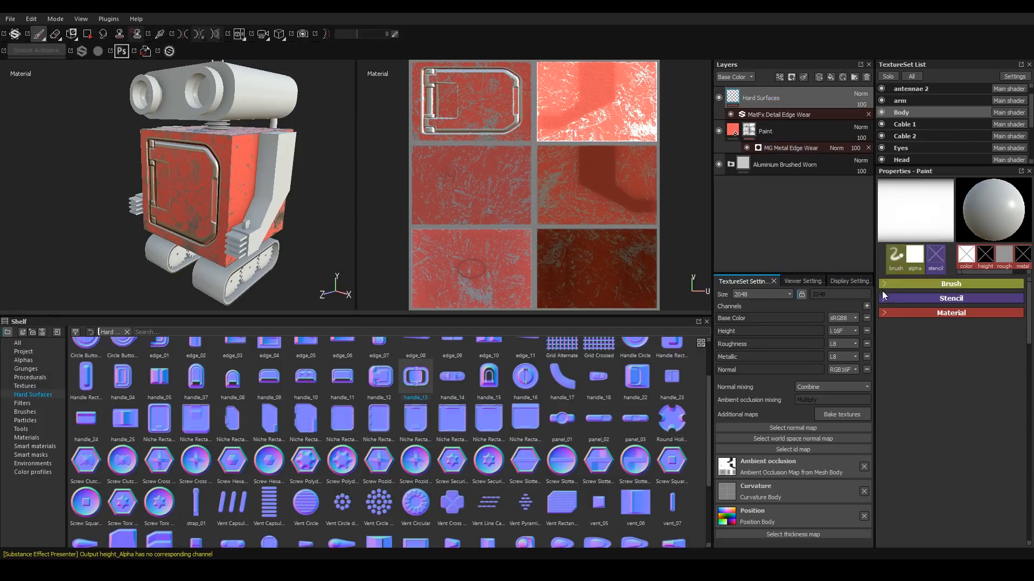
left_click(880, 314)
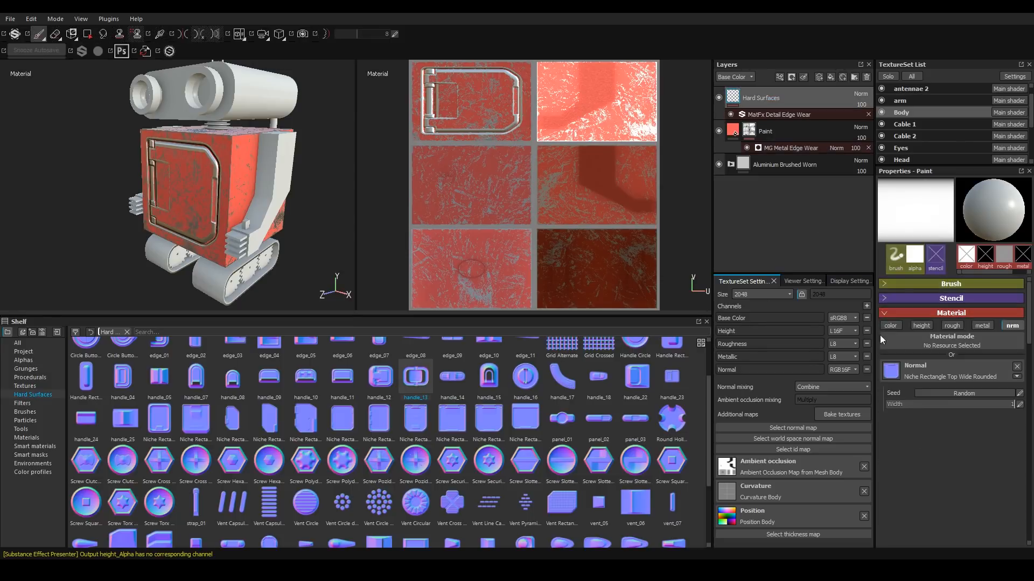
left_click(1017, 367)
left_click_drag(419, 381, 953, 372)
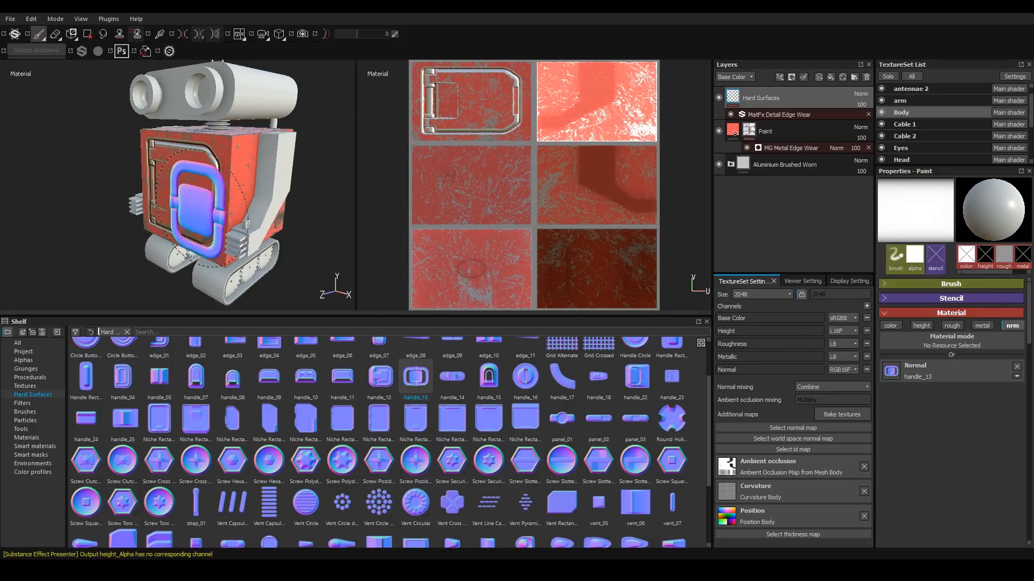
Stamp the handle_13 normal onto the body's front face, below the hatch.
right_click_drag(206, 198, 165, 198, "ctrl")
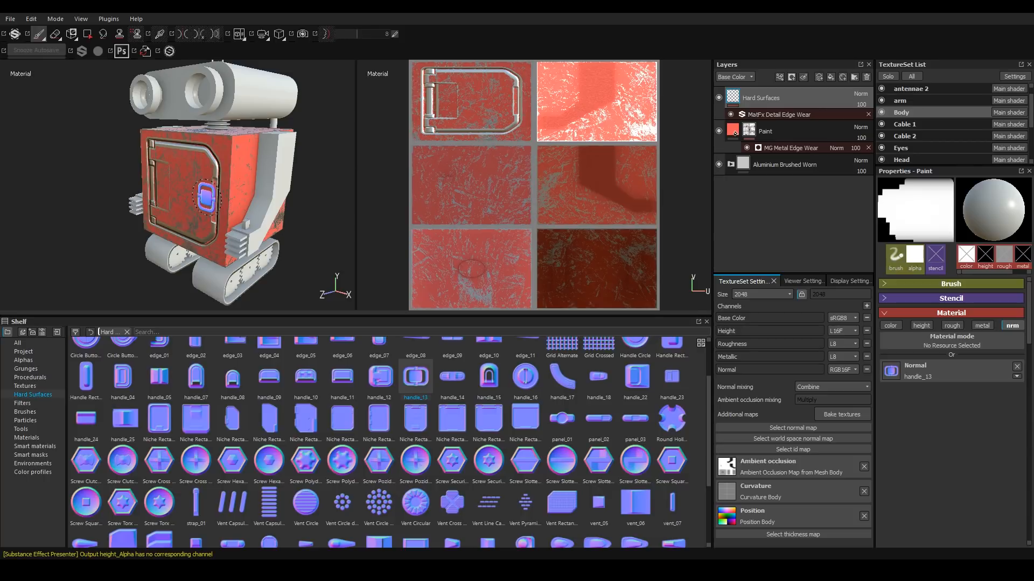
left_click_drag(195, 209, 263, 191, "alt+shift")
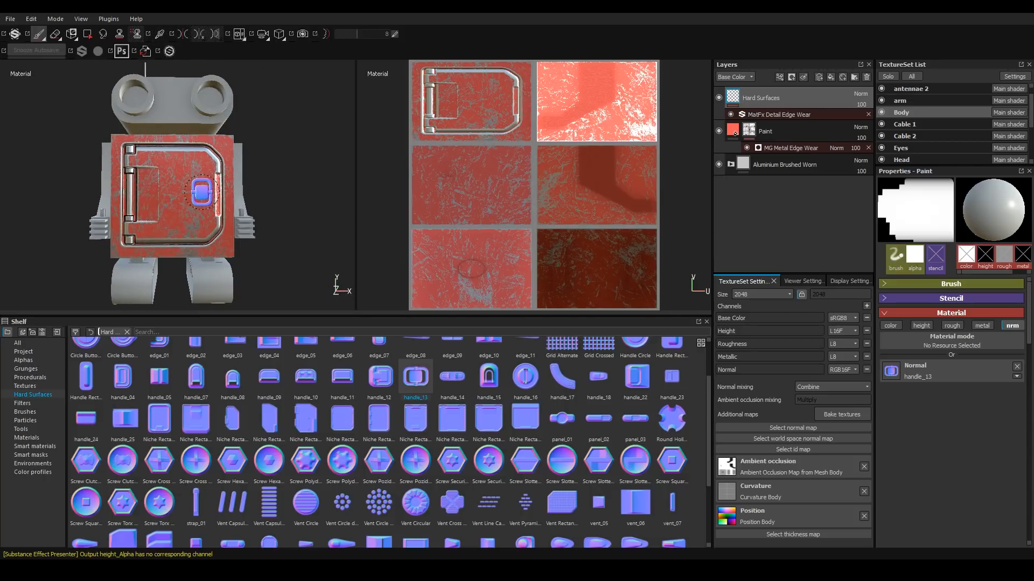
left_click(201, 192)
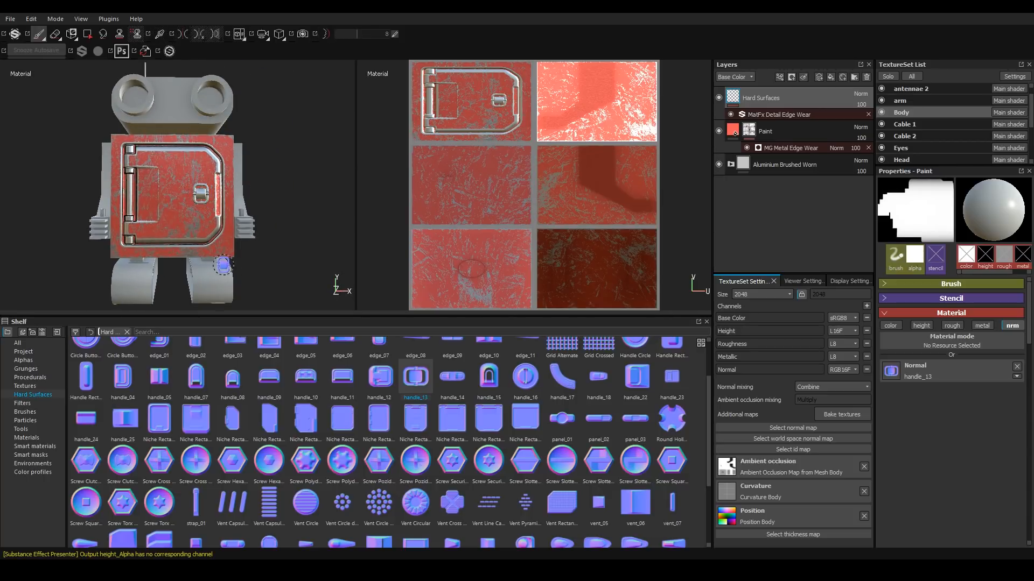
Set the MatFx Detail Edge Wear filter's Wear Level to 0.13 and Edges Smoothness to 4.98.
left_click_drag(214, 210, 149, 230, "alt")
scroll(208, 196, "up", 6)
mouse_move(237, 214)
left_mouse_down("alt")
mouse_move(317, 209)
mouse_move(202, 215)
mouse_move(222, 212)
left_mouse_up("alt")
scroll(240, 210, "down", 5)
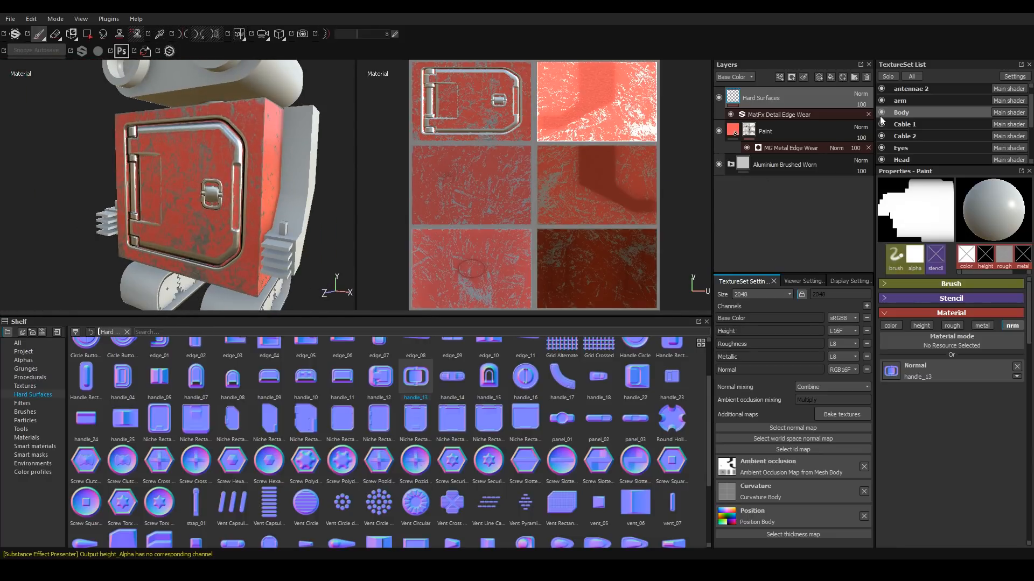
left_click(754, 114)
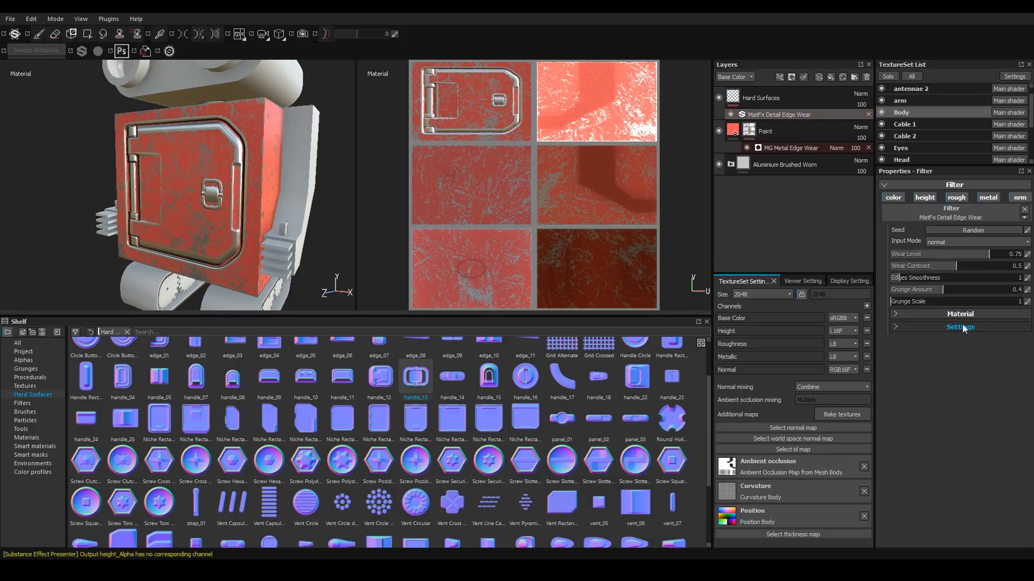
left_click_drag(980, 254, 906, 256)
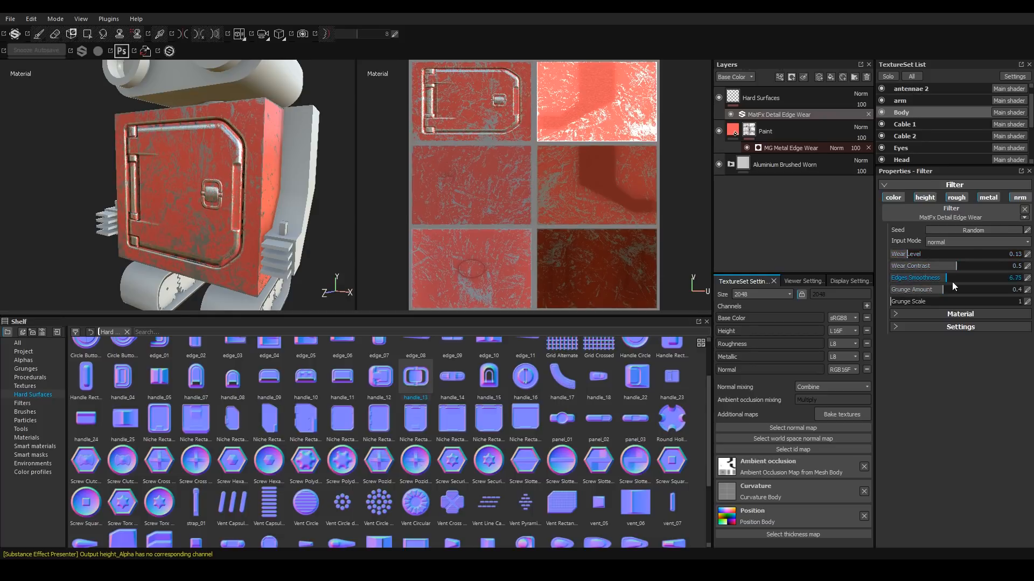
left_click_drag(931, 283, 931, 282)
Add a new fill layer on top of the stack and rename it Rust.
left_click_drag(313, 129, 236, 175, "alt")
scroll(215, 162, "up", 4)
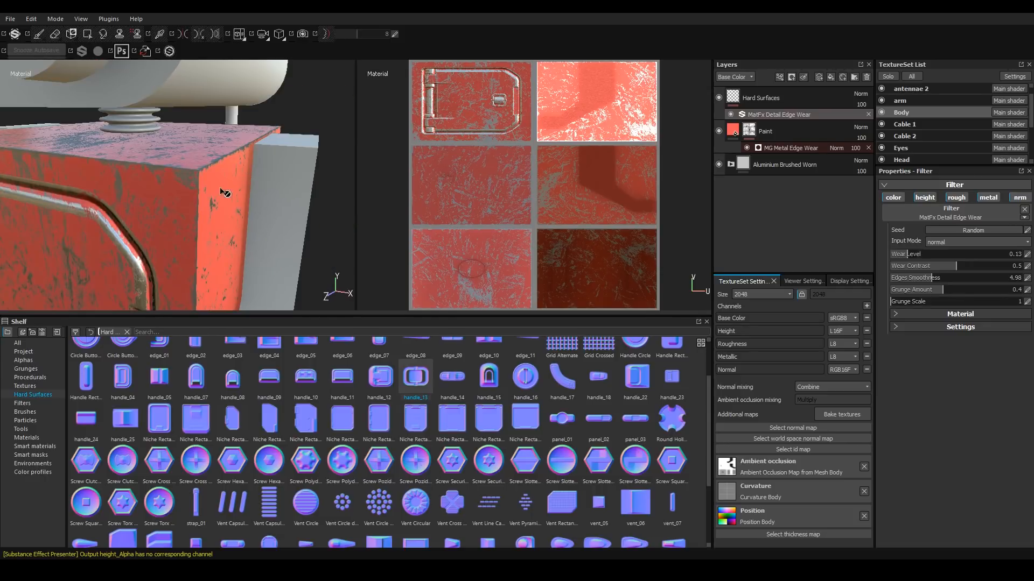
scroll(120, 279, "down", 3)
middle_click_drag(120, 258, 233, 28, "alt")
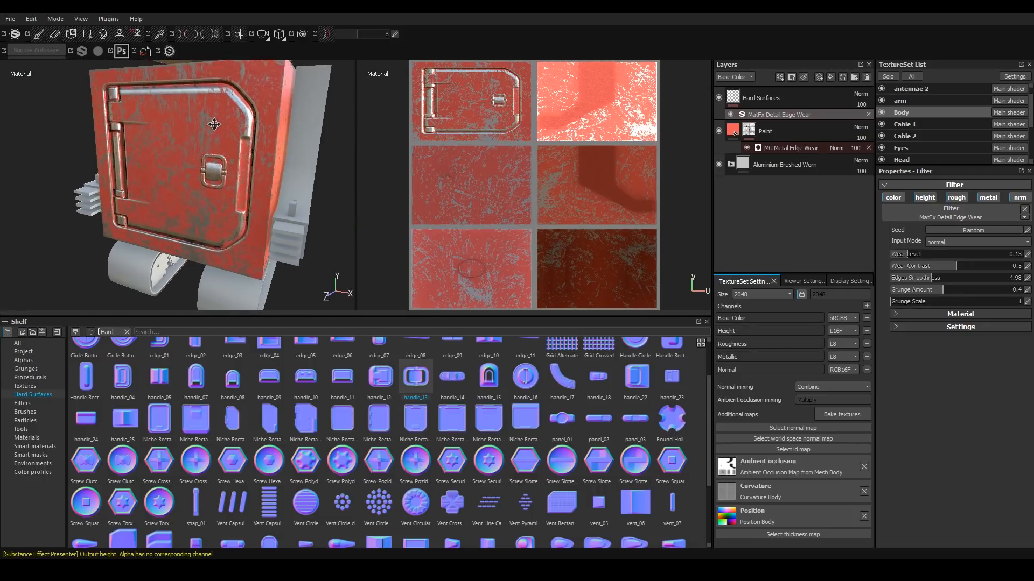
scroll(185, 155, "down", 2)
left_click_drag(186, 154, 171, 192, "alt")
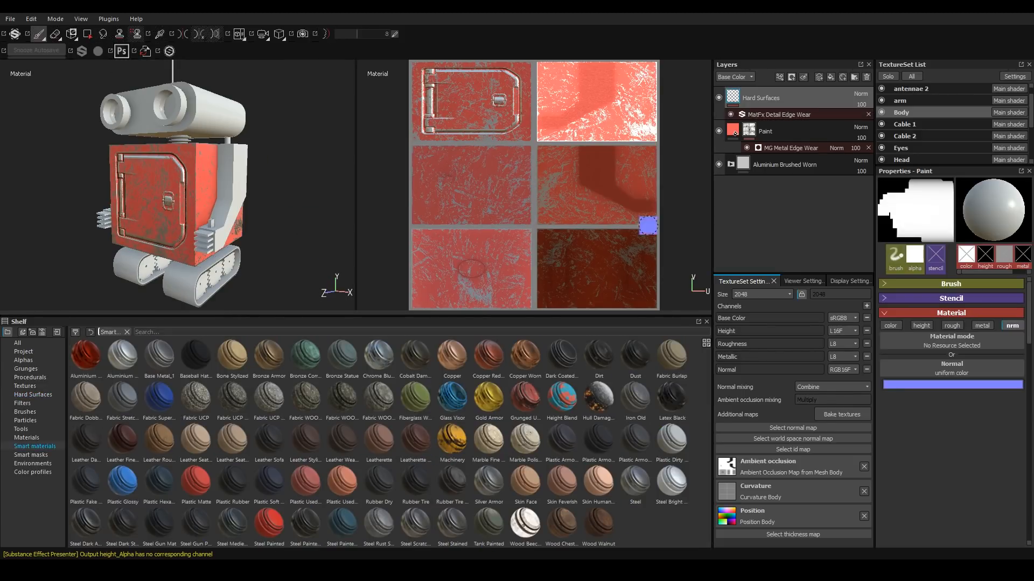
scroll(168, 209, "up", 2)
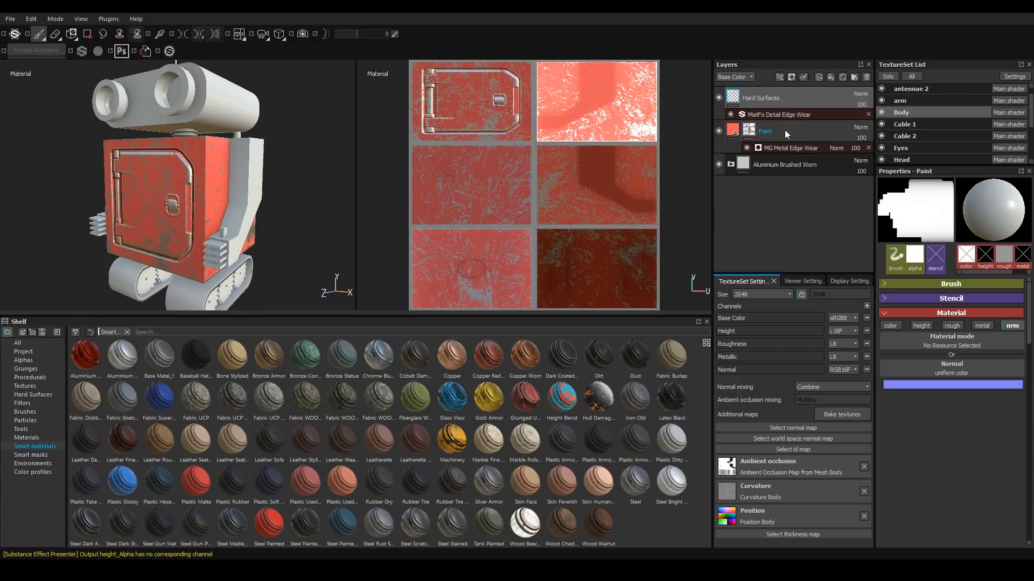
left_click(831, 77)
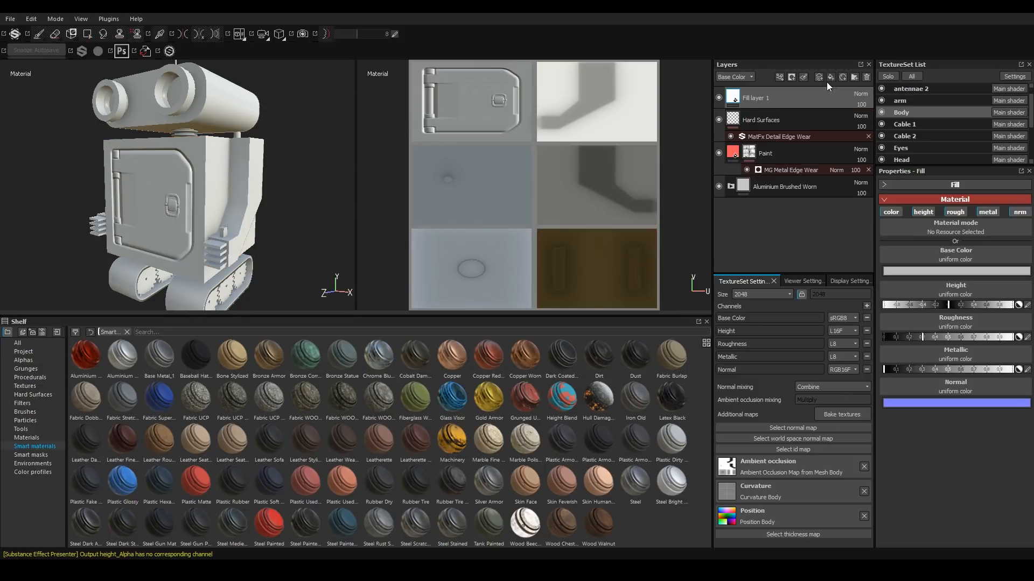
double_click(758, 98)
type("Ru")
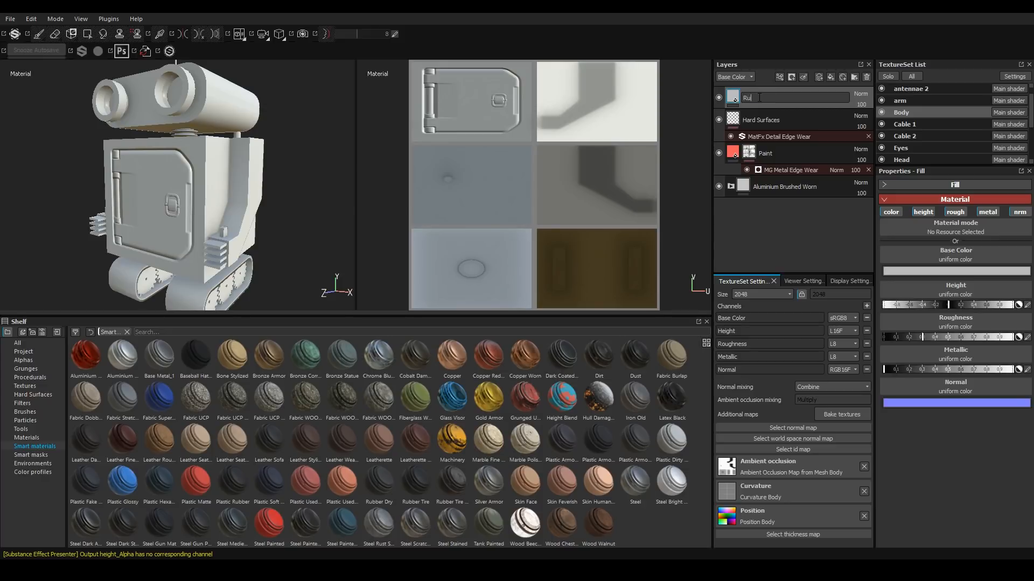
type("st")
key("Return")
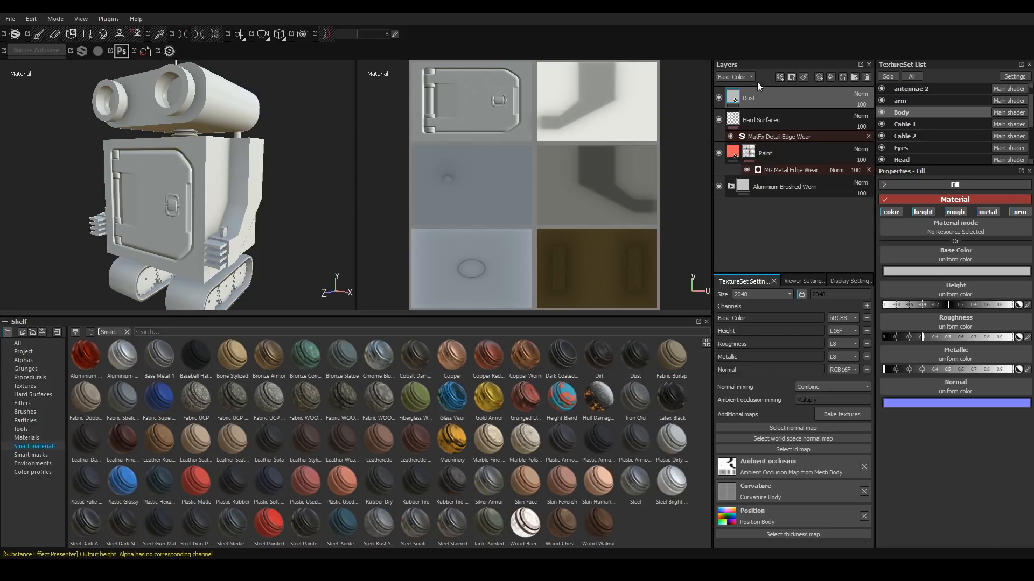
Add a filter effect to the Rust layer and choose MatFx Rust Weathering.
left_click(780, 77)
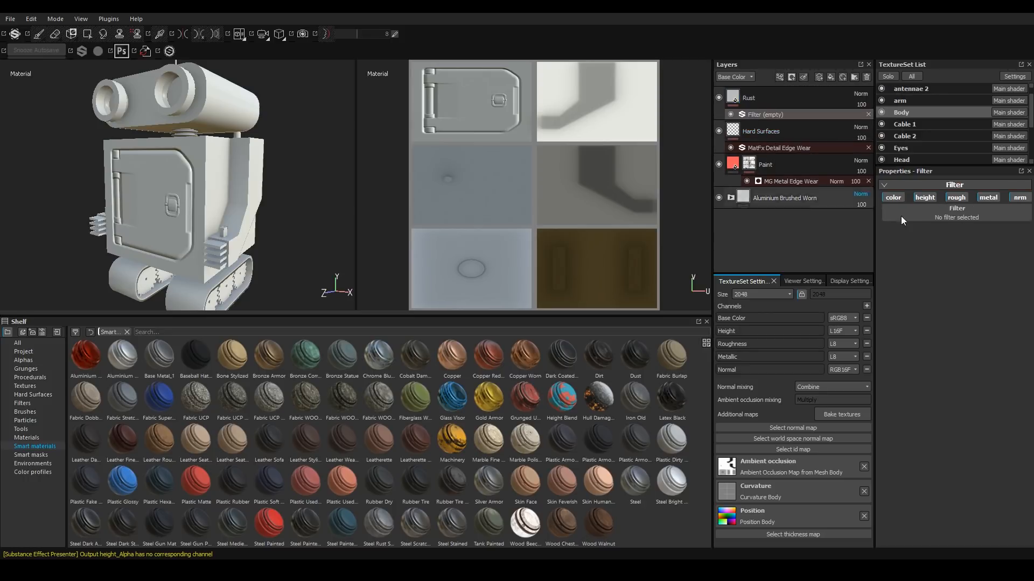
left_click(957, 213)
left_click_drag(1027, 247, 1015, 319)
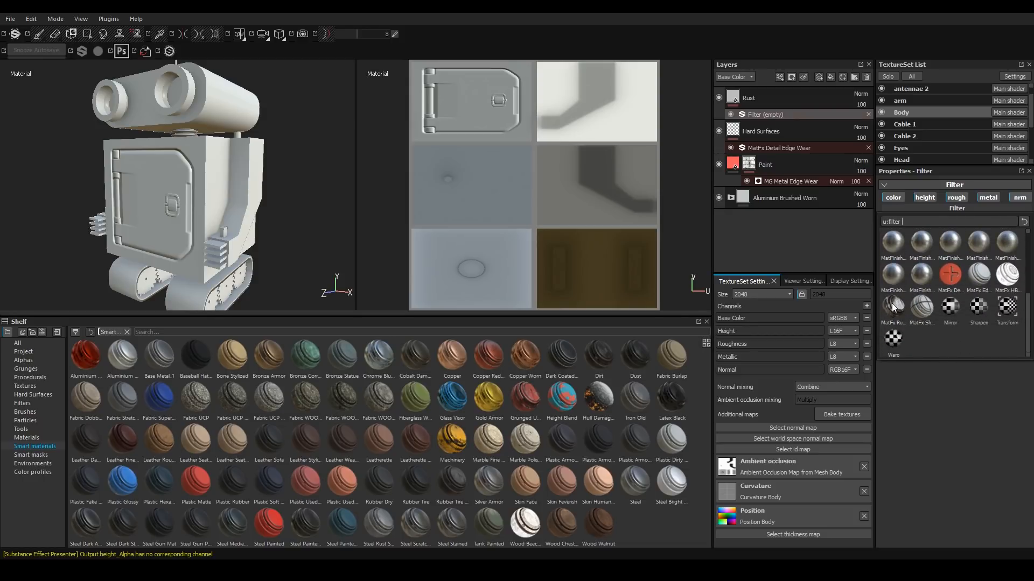
mouse_move(892, 306)
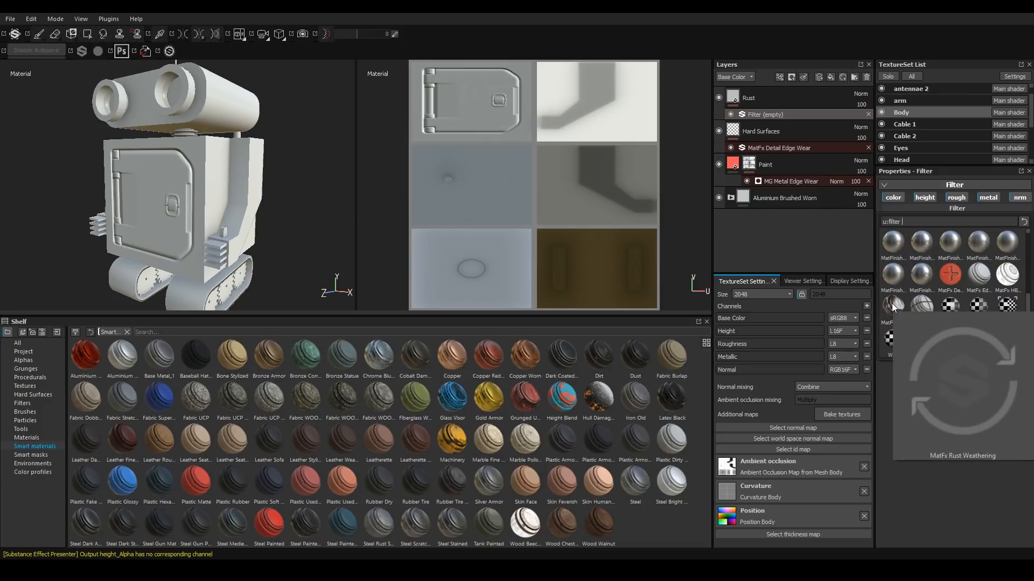
left_click(892, 307)
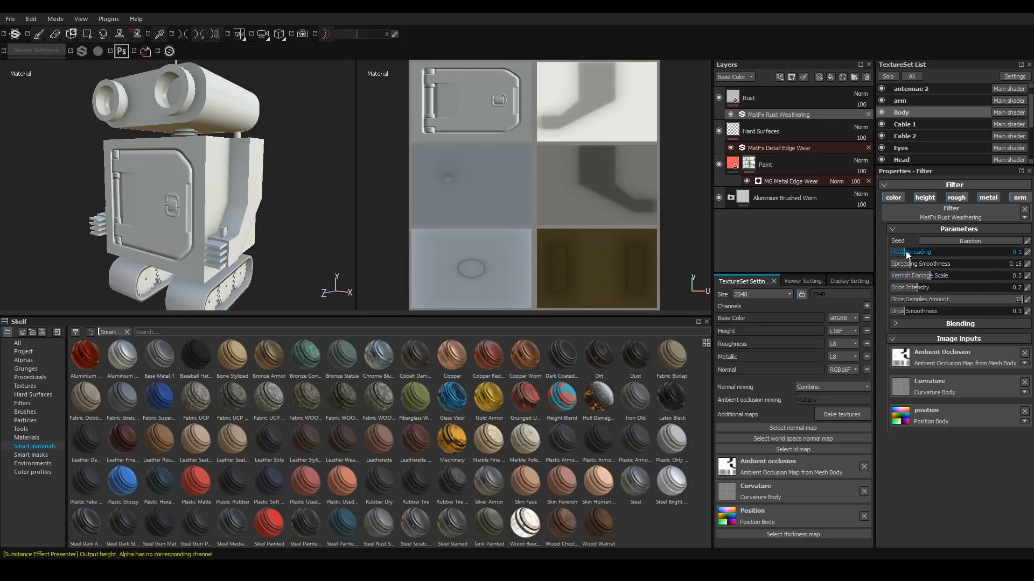
Set the rust filter's Rust Spreading to 0.52.
left_click_drag(906, 251, 955, 254)
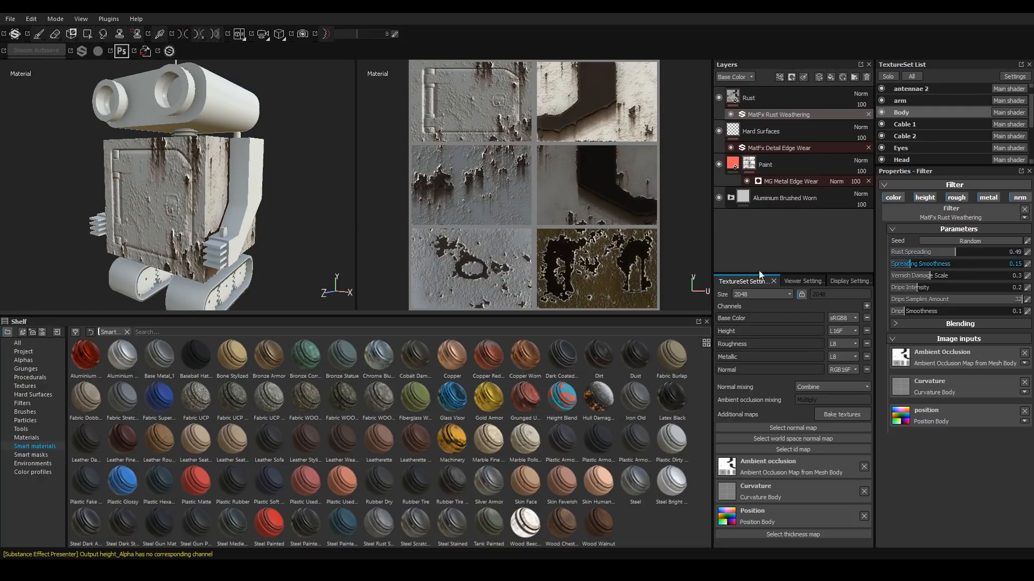
left_click_drag(213, 223, 328, 210, "alt")
middle_click_drag(329, 209, 301, 205, "alt")
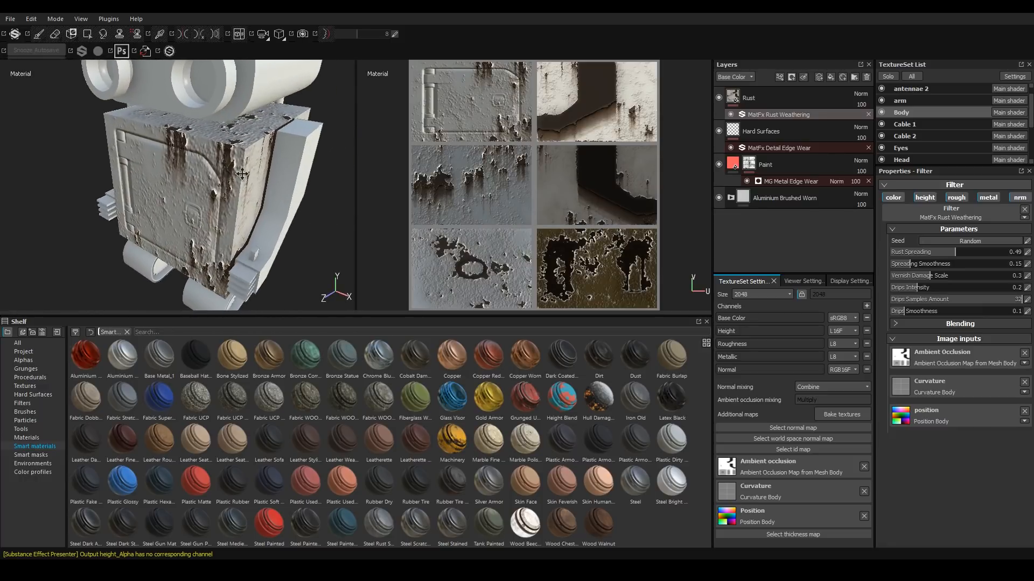
left_click_drag(971, 254, 974, 253)
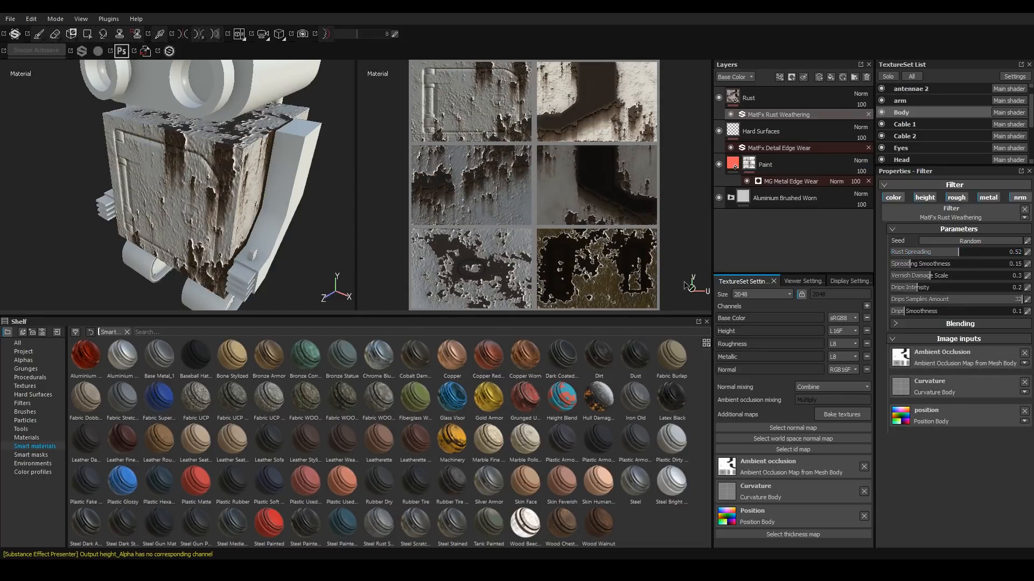
Examine the rust weathering across the robot's body from several angles and distances.
left_click_drag(264, 230, 207, 169, "alt")
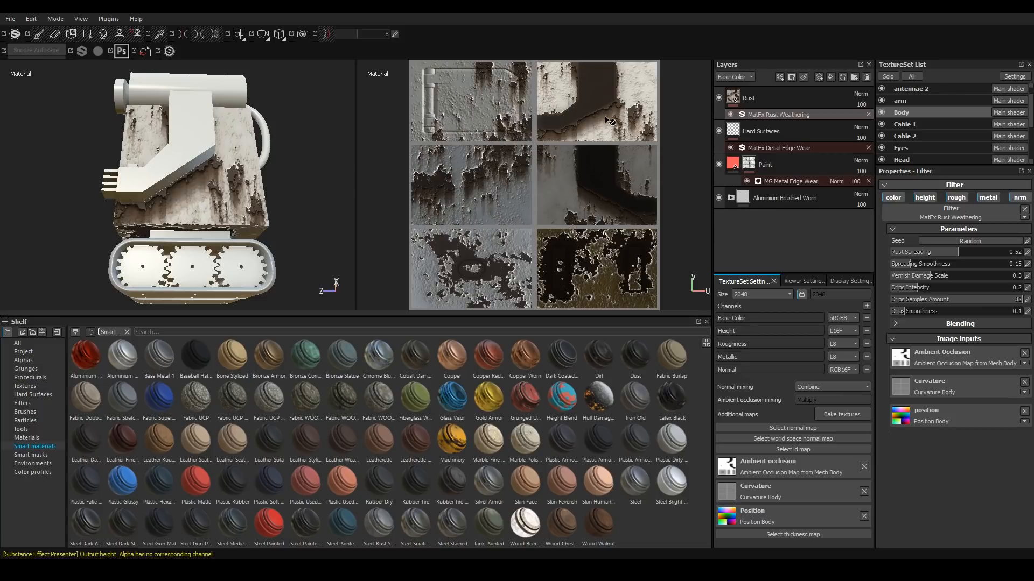
left_click_drag(247, 174, 214, 180, "alt")
left_click_drag(157, 239, 172, 236, "alt")
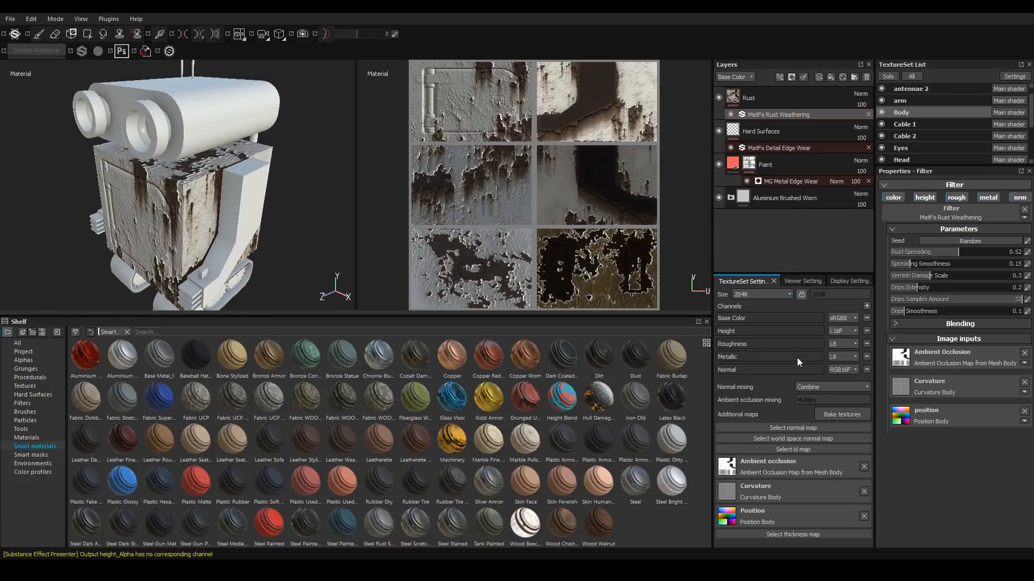
scroll(191, 232, "up", 8)
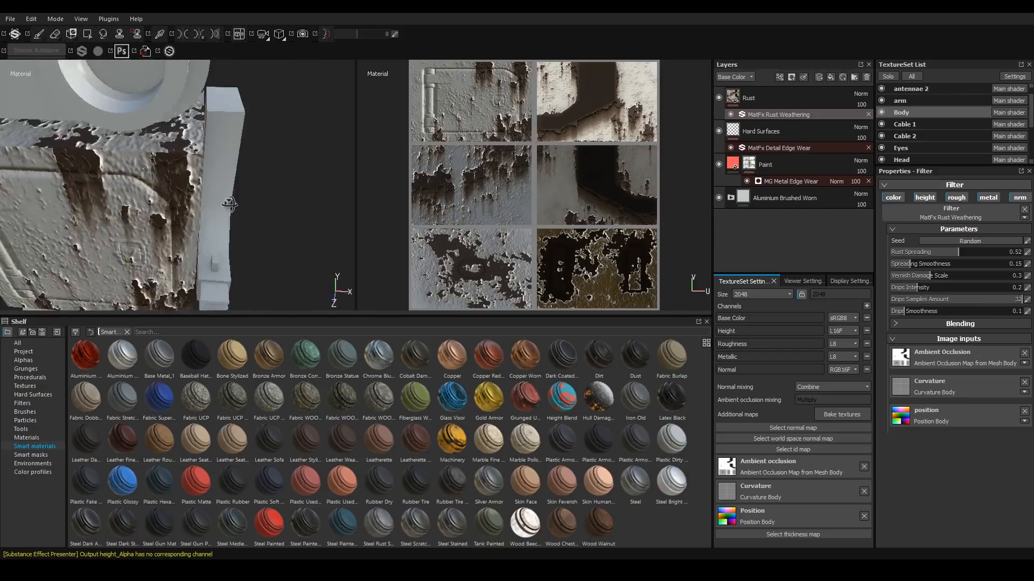
left_click_drag(127, 196, 388, 199, "alt")
middle_click_drag(388, 200, 316, 212, "alt")
middle_click_drag(196, 274, 163, 199, "alt")
left_click_drag(165, 199, 165, 133, "alt")
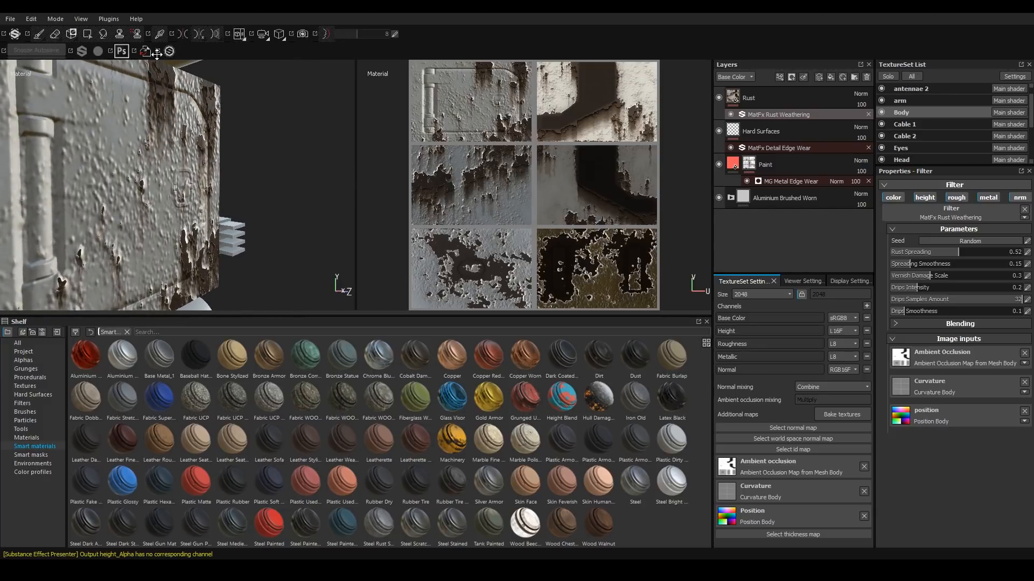
left_click_drag(118, 149, 236, 259, "alt")
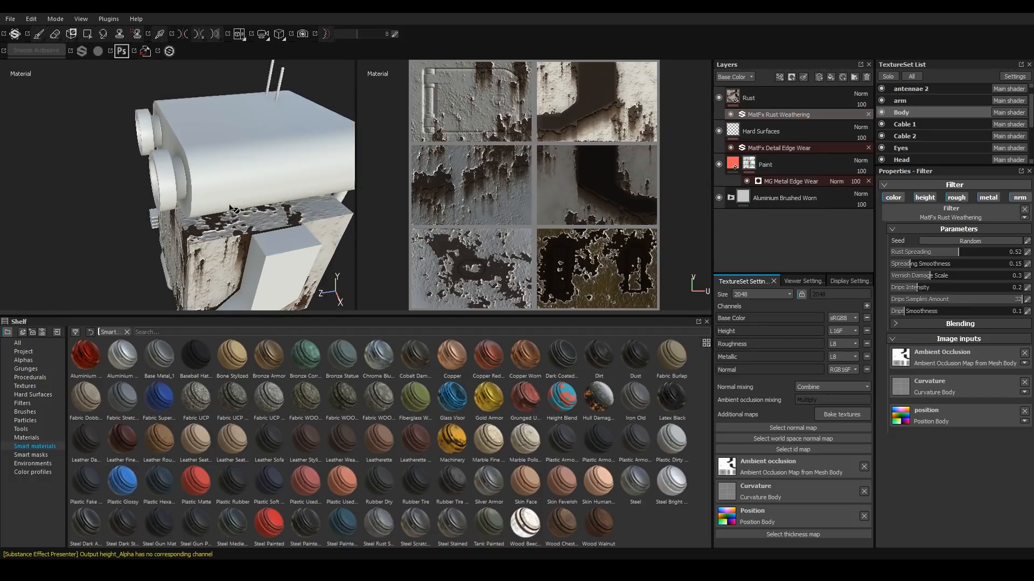
left_click_drag(216, 260, 223, 136, "alt")
left_click_drag(268, 217, 183, 188, "alt")
right_click_drag(183, 188, 260, 245, "alt")
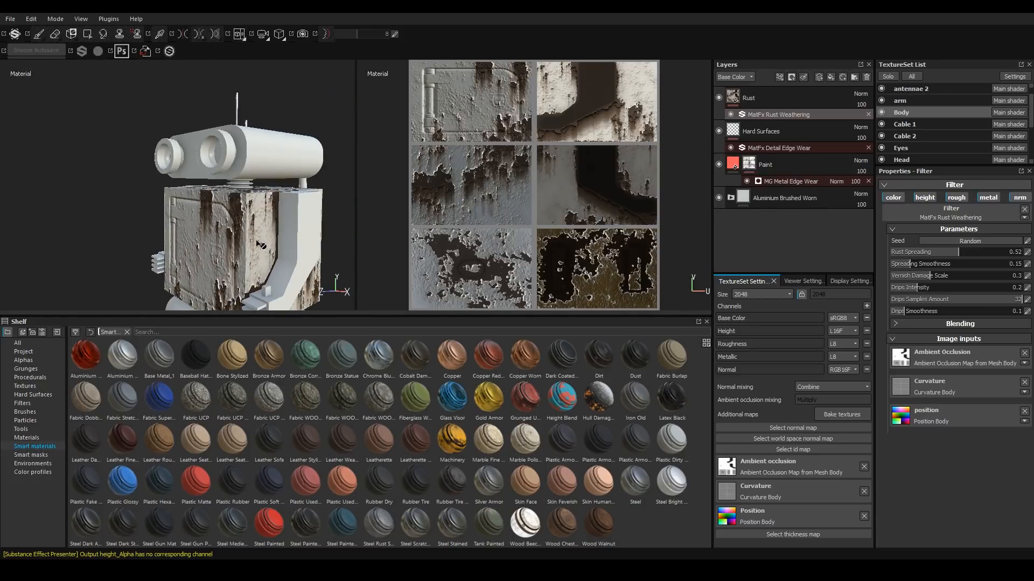
middle_click_drag(264, 240, 251, 221, "alt")
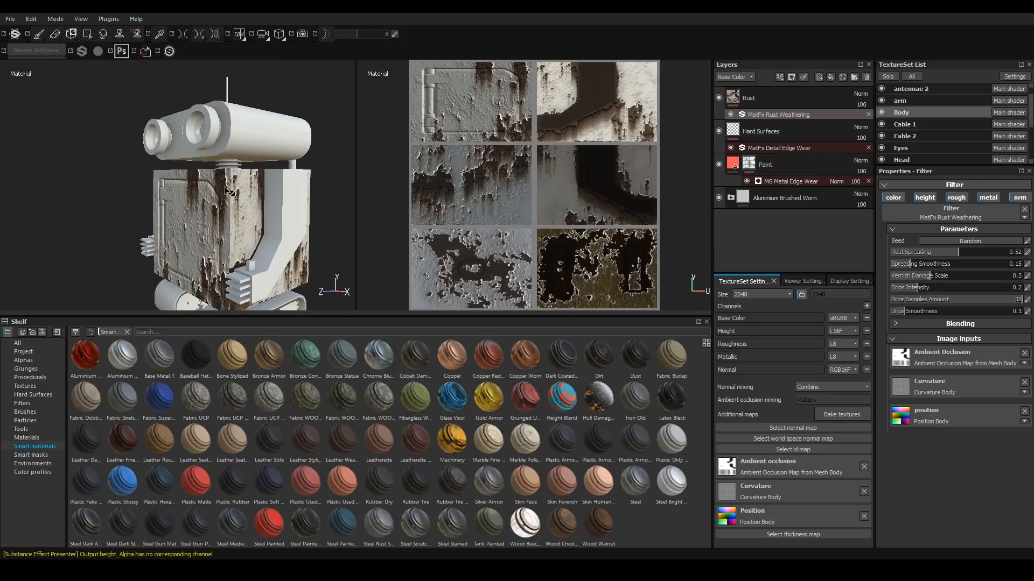
Set the Rust layer's blending mode to Multiply.
left_click(757, 101)
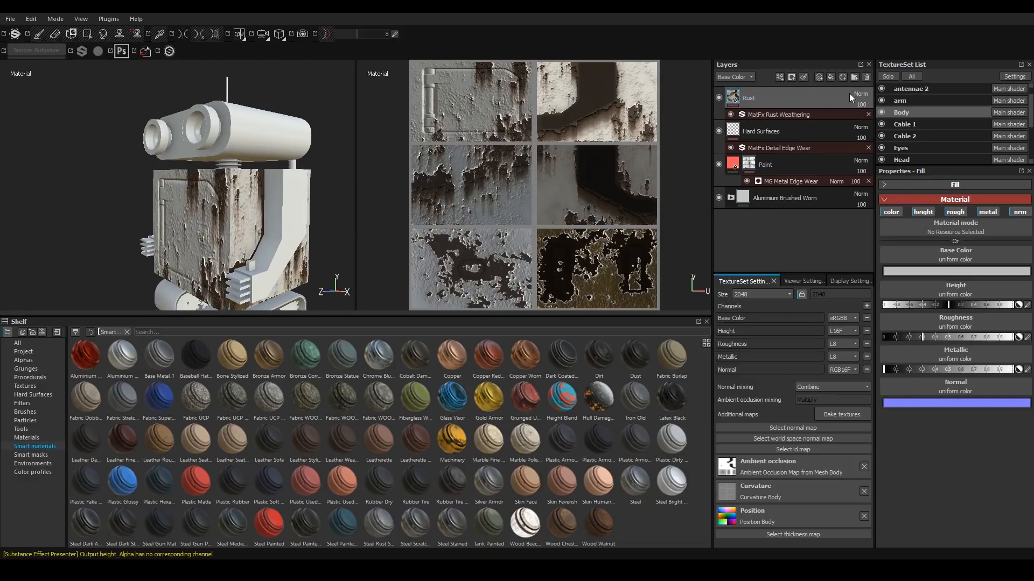
left_click(862, 95)
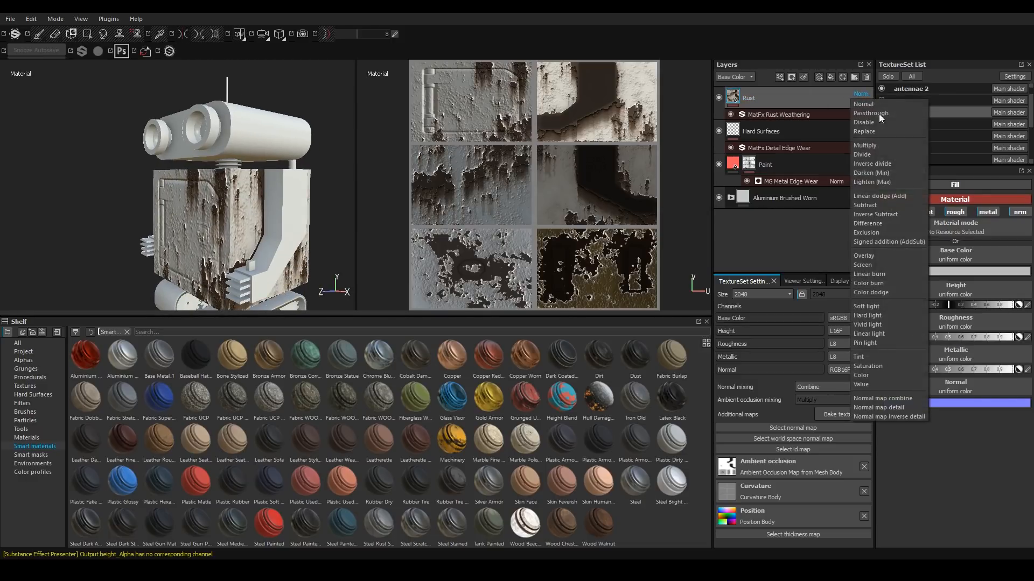
left_click(866, 146)
Move the Rust layer beneath the Hard Surfaces layer in the stack.
scroll(228, 232, "up", 3)
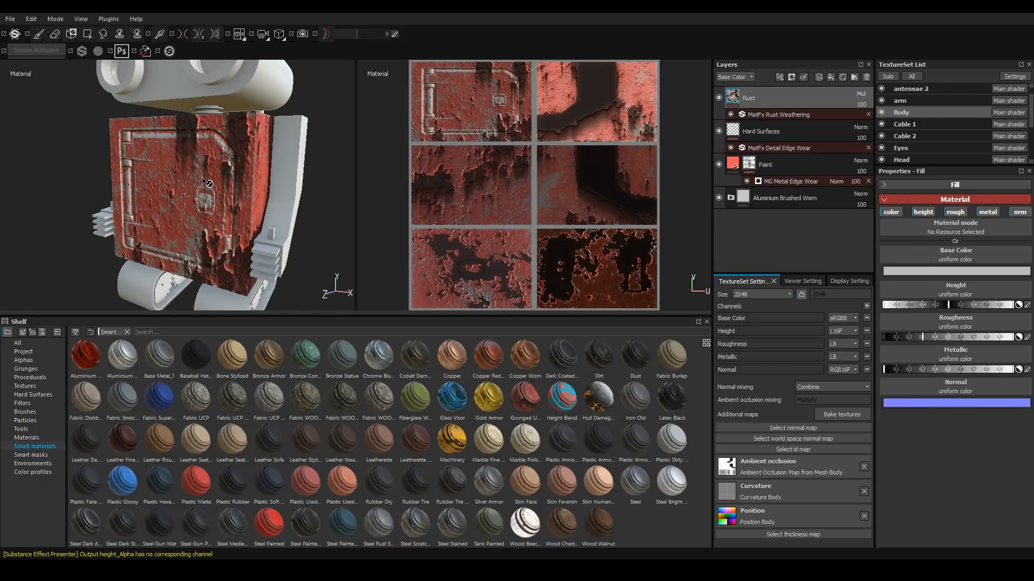
left_click_drag(198, 151, 272, 173, "alt")
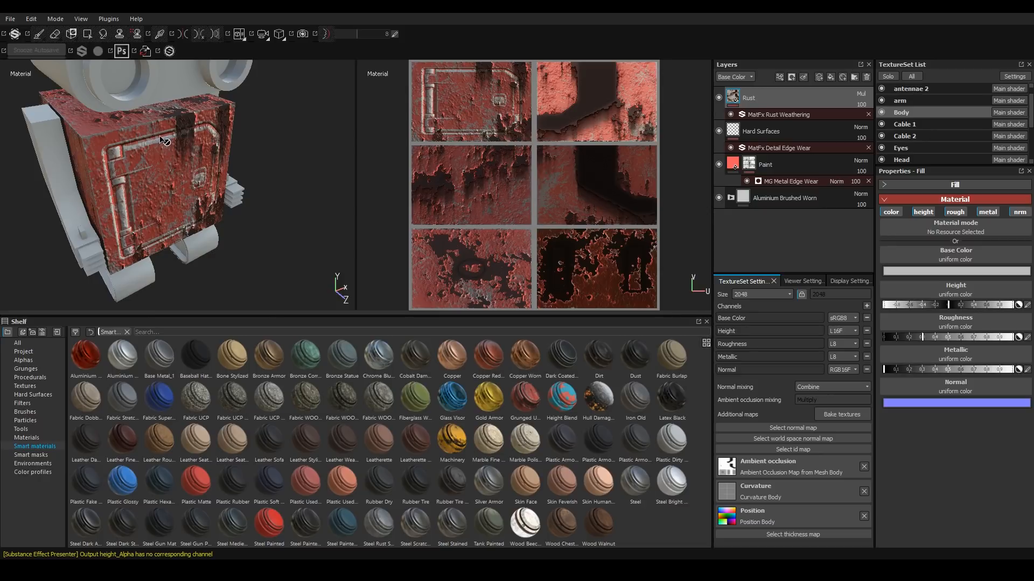
scroll(119, 163, "up", 5)
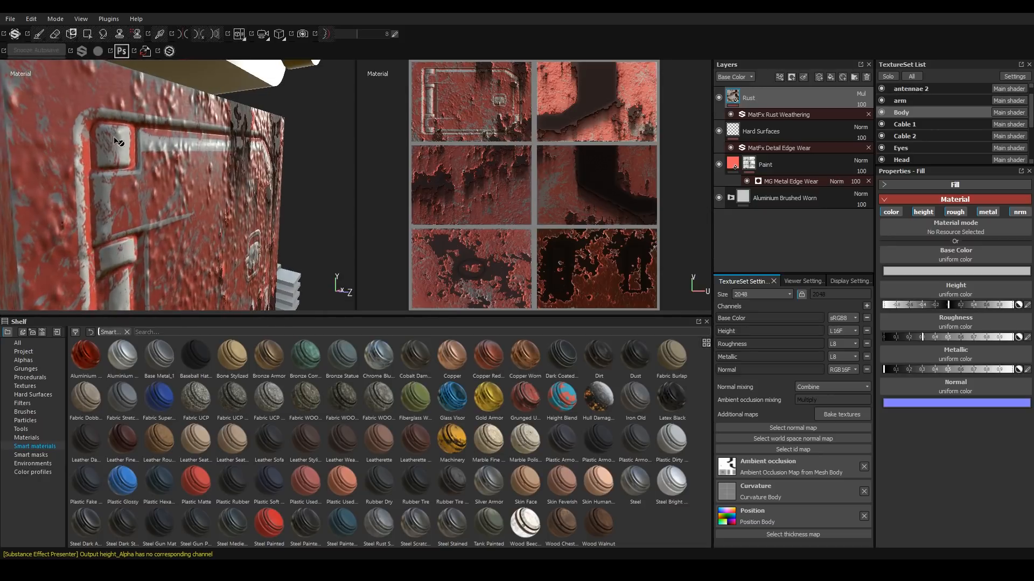
scroll(157, 148, "down", 6)
left_click_drag(157, 161, 22, 200, "alt")
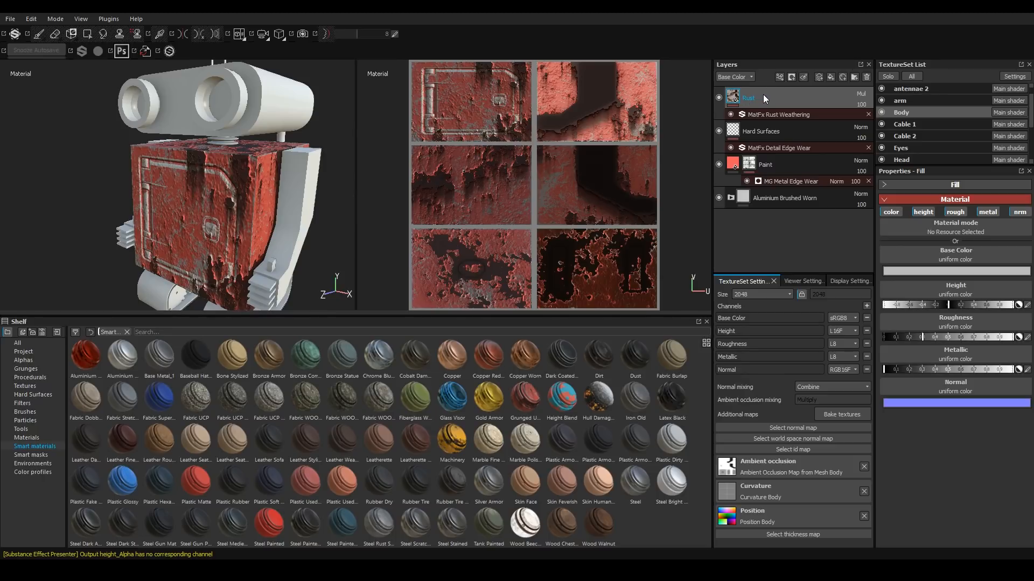
mouse_move(767, 96)
left_mouse_down()
mouse_move(802, 147)
mouse_move(790, 153)
left_mouse_up()
Examine the multiplied rust on the robot's body from several angles and distances.
left_click_drag(176, 173, 202, 168, "alt")
scroll(199, 167, "up", 2)
left_click_drag(108, 201, 237, 167, "alt")
scroll(116, 168, "up", 4)
left_click_drag(75, 176, 35, 164, "alt")
scroll(97, 180, "down", 6)
middle_click_drag(202, 223, 137, 149, "alt")
left_click_drag(245, 180, 212, 183, "alt")
scroll(195, 191, "down", 3)
scroll(170, 191, "up", 3)
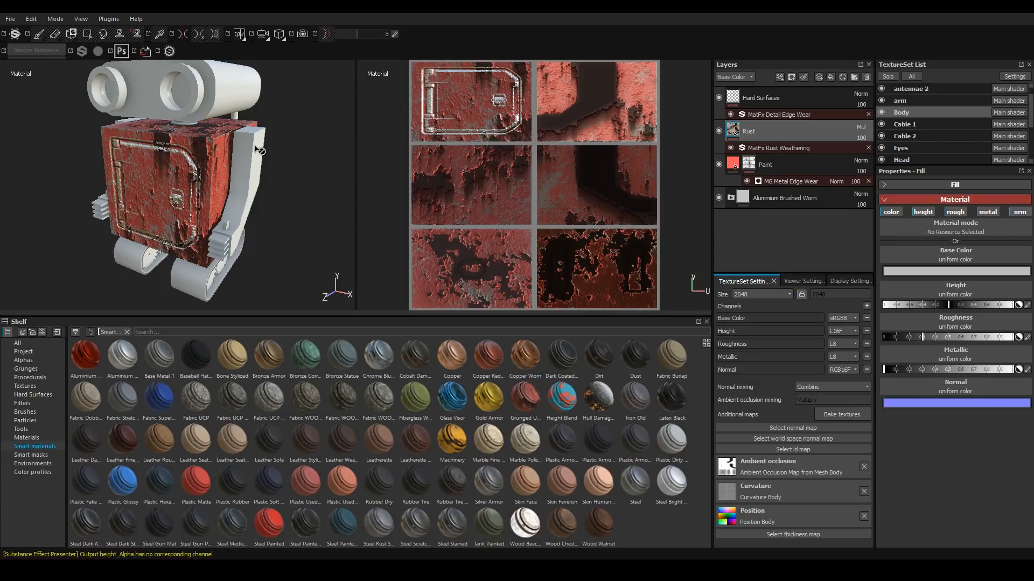
left_click_drag(231, 213, 222, 237, "alt")
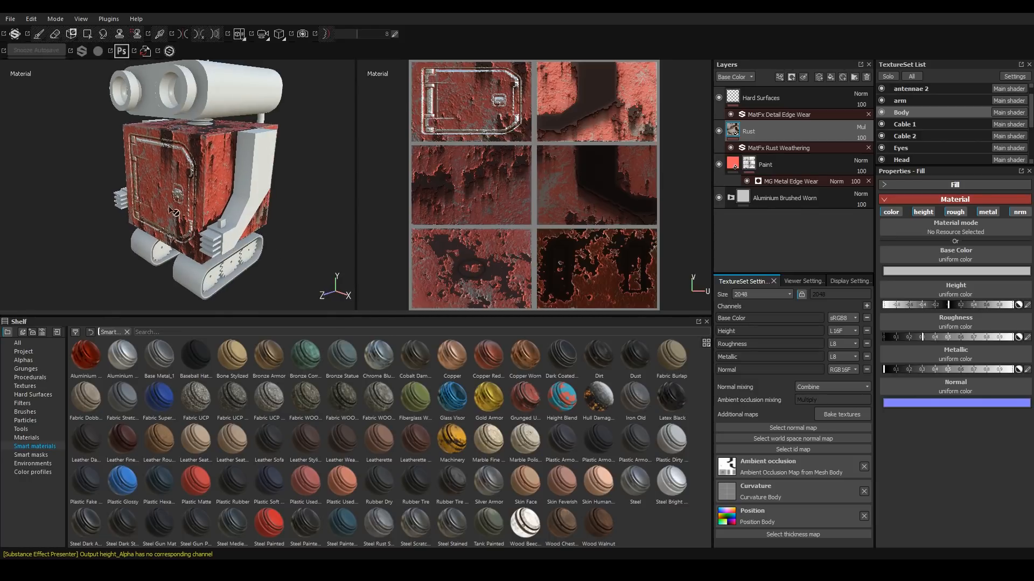
left_click_drag(216, 201, 229, 194, "alt")
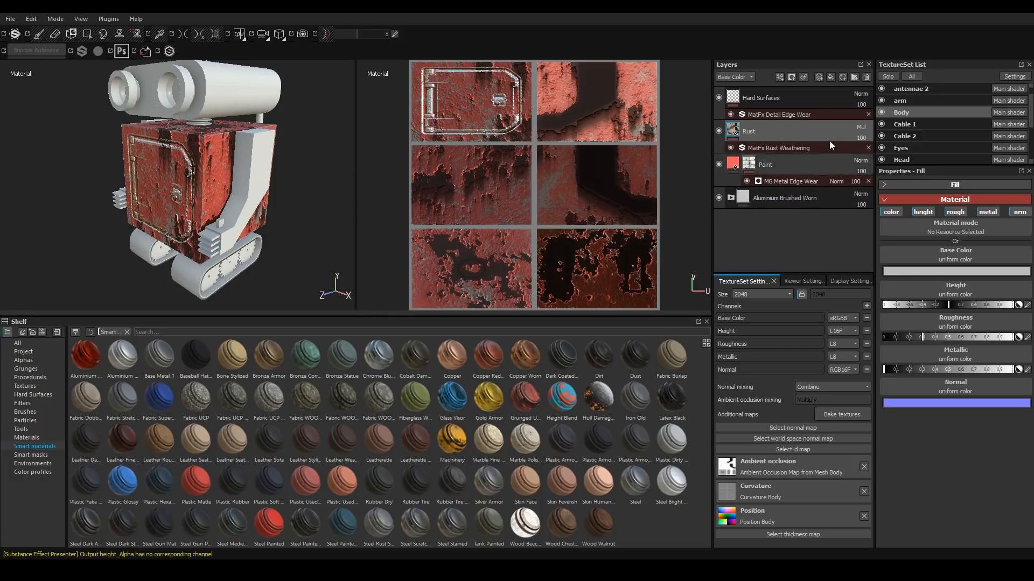
Add a new folder above the Rust layer and rename it Grunged Up V2.
left_click(855, 76)
double_click(767, 131)
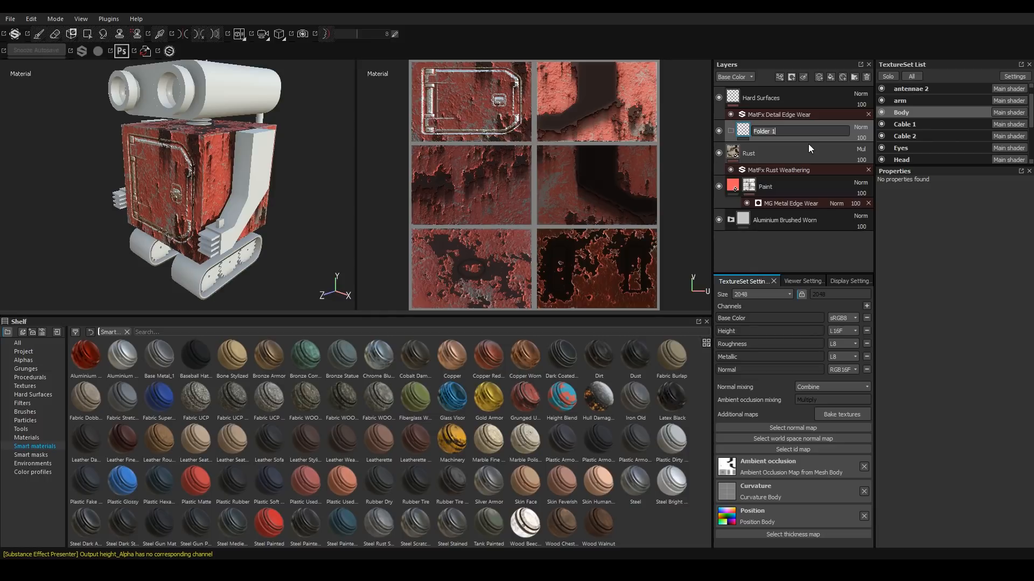
type("Grunged Up V2")
key("Return")
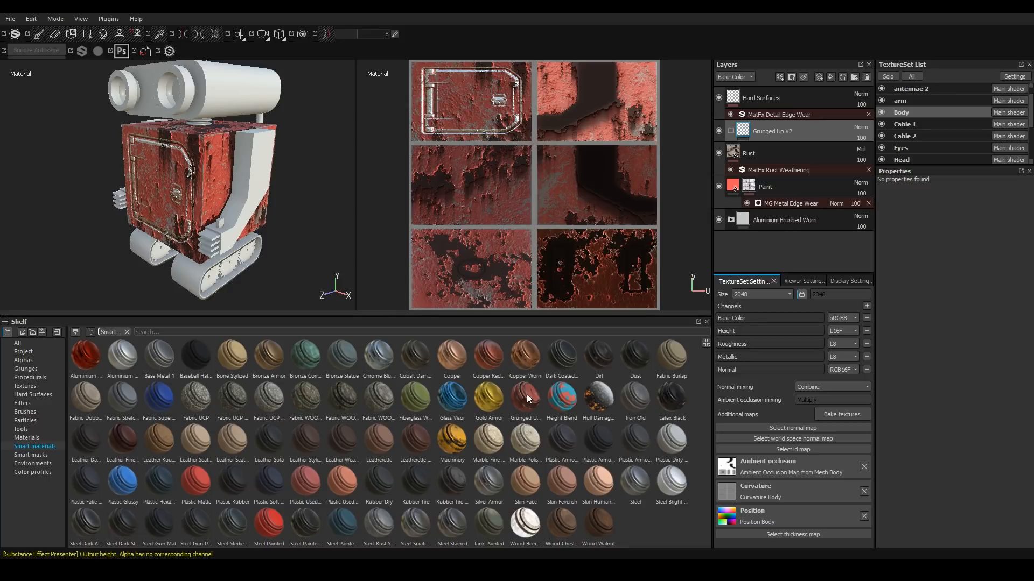
Move the Rust, Paint and Aluminium Brushed Worn layers into the Grunged Up V2 folder and collapse it.
left_click(779, 152)
left_click(767, 222, "shift")
mouse_move(767, 223)
left_mouse_down()
mouse_move(755, 132)
mouse_move(742, 133)
left_mouse_up()
left_click(731, 131)
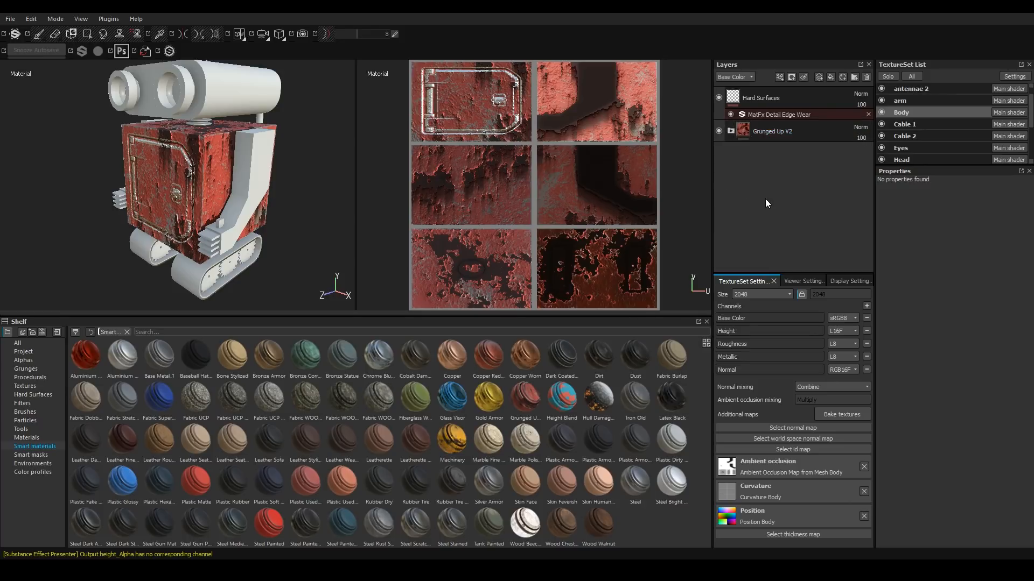
Create a smart material from the Grunged Up V2 folder.
right_click(809, 130)
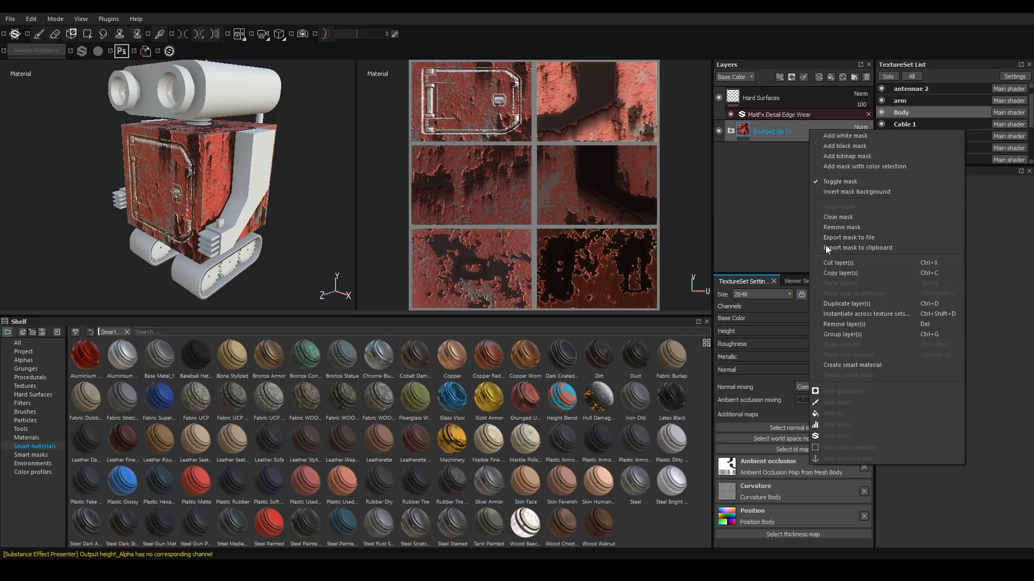
left_click(873, 367)
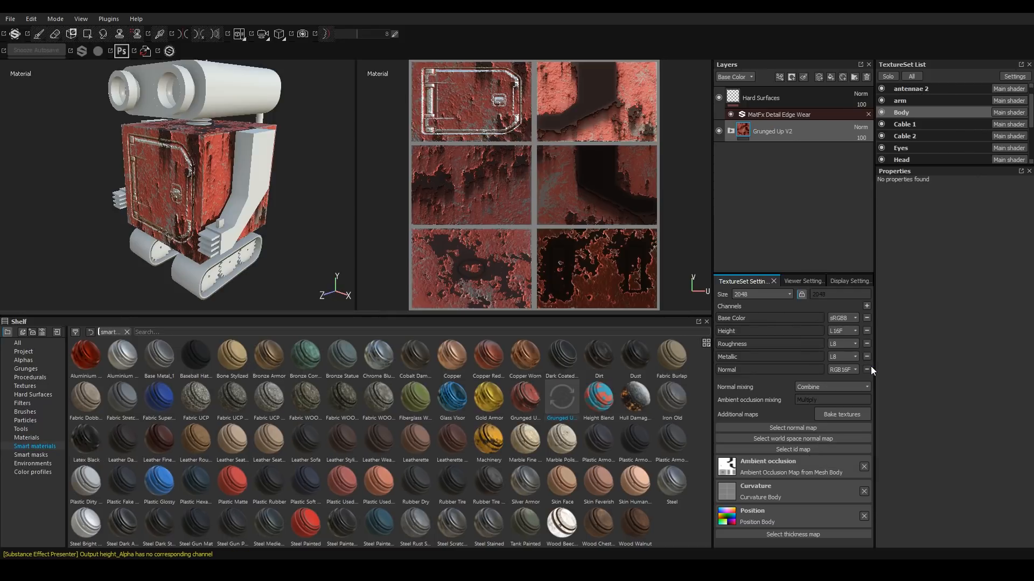
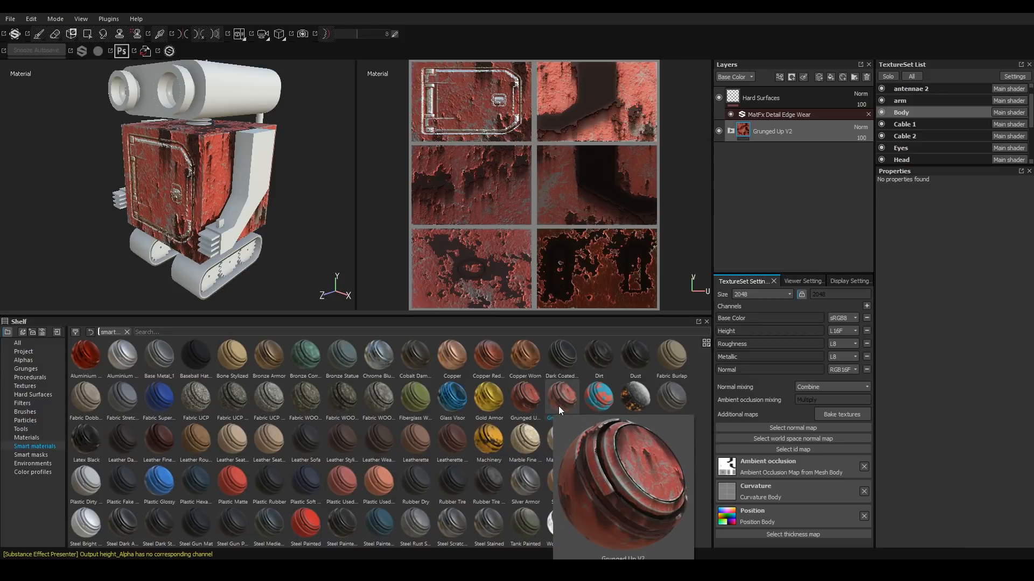
Apply the Grunged Up V2 smart material to the arm texture set.
left_click_drag(560, 403, 628, 216)
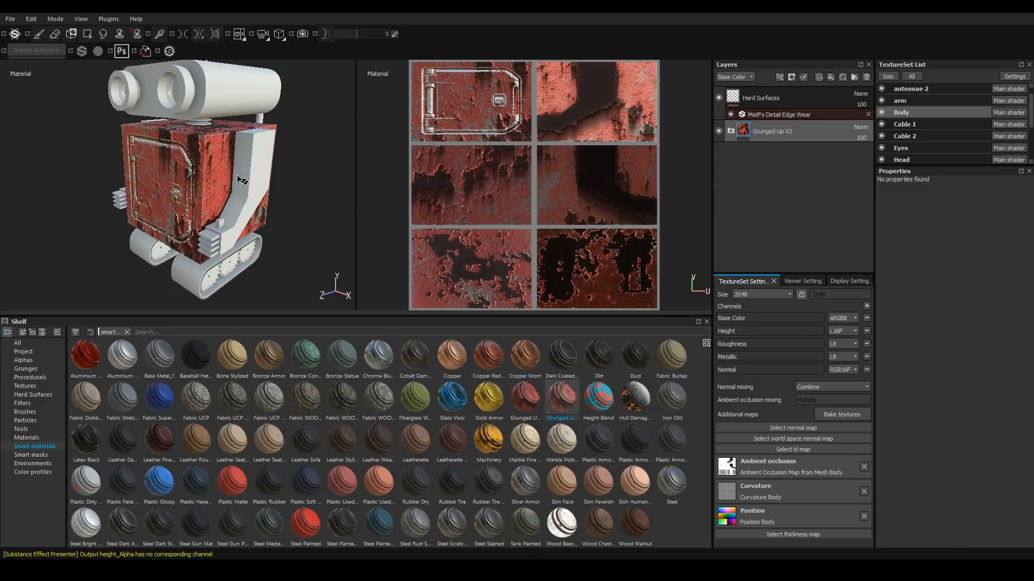
key("ctrl+alt")
right_click(256, 170, "ctrl+alt")
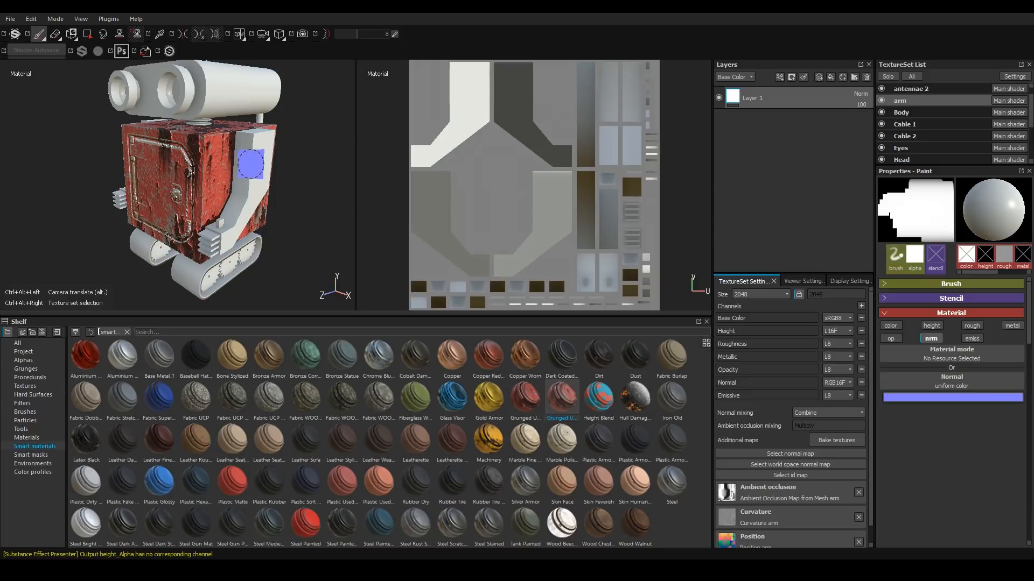
left_click_drag(553, 403, 776, 90)
mouse_move(226, 205)
left_mouse_down("alt")
mouse_move(147, 201)
mouse_move(246, 223)
mouse_move(233, 187)
mouse_move(216, 190)
mouse_move(265, 192)
mouse_move(210, 193)
left_mouse_up("alt")
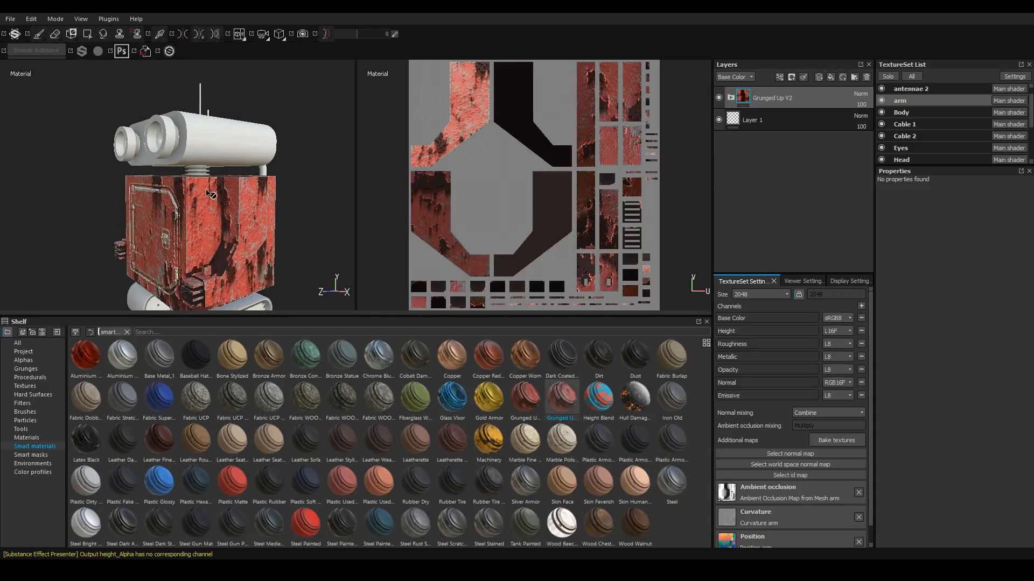
Apply the Grunged Up V2 smart material to the Head texture set.
right_click(231, 127, "ctrl+alt")
left_click_drag(568, 400, 768, 108)
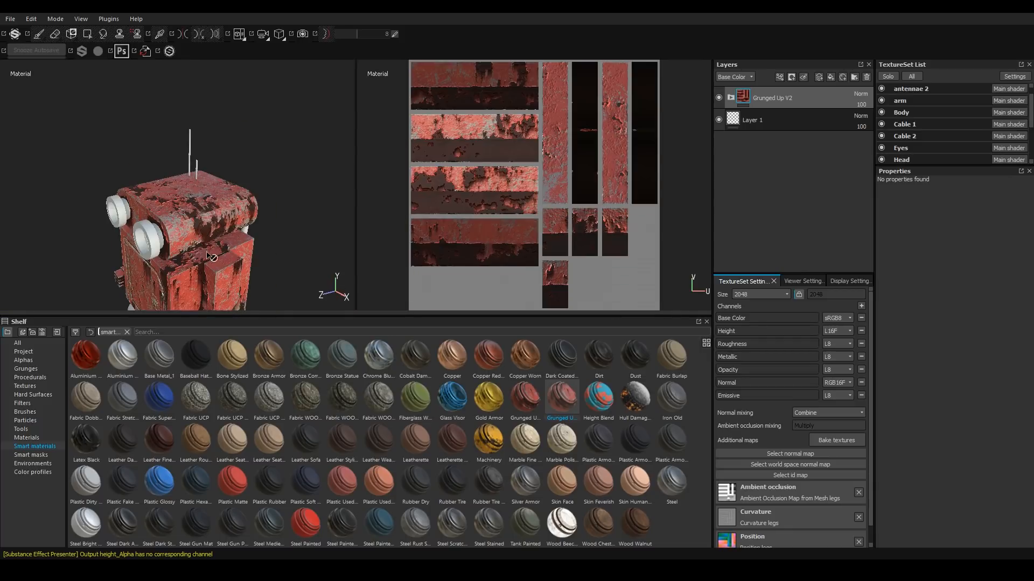
scroll(191, 229, "down", 3)
scroll(191, 230, "up", 6)
Examine the rusted head and legs from several angles and distances.
left_click_drag(192, 229, 204, 192, "alt")
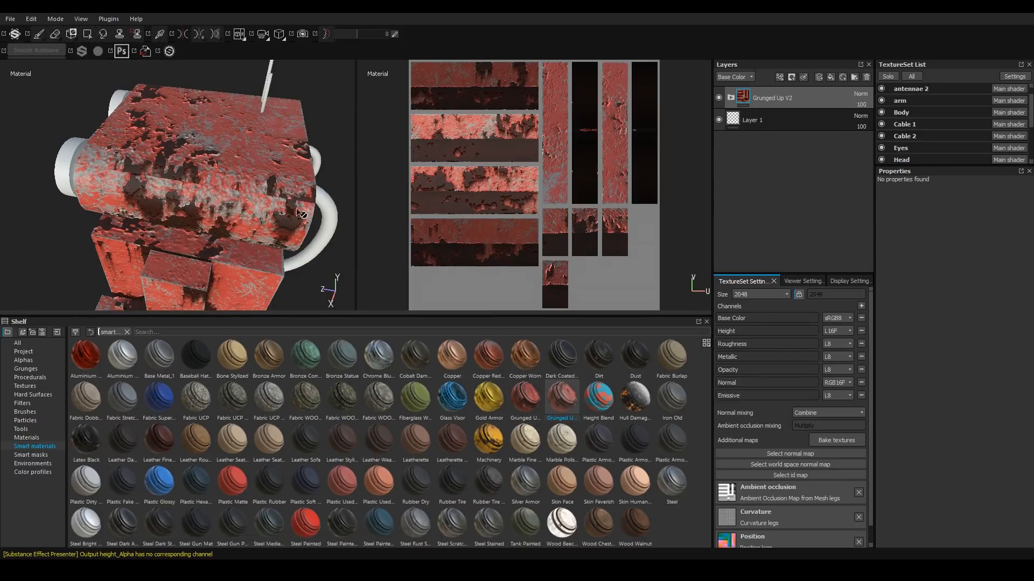
scroll(297, 210, "up", 3)
left_click_drag(297, 210, 145, 170, "alt")
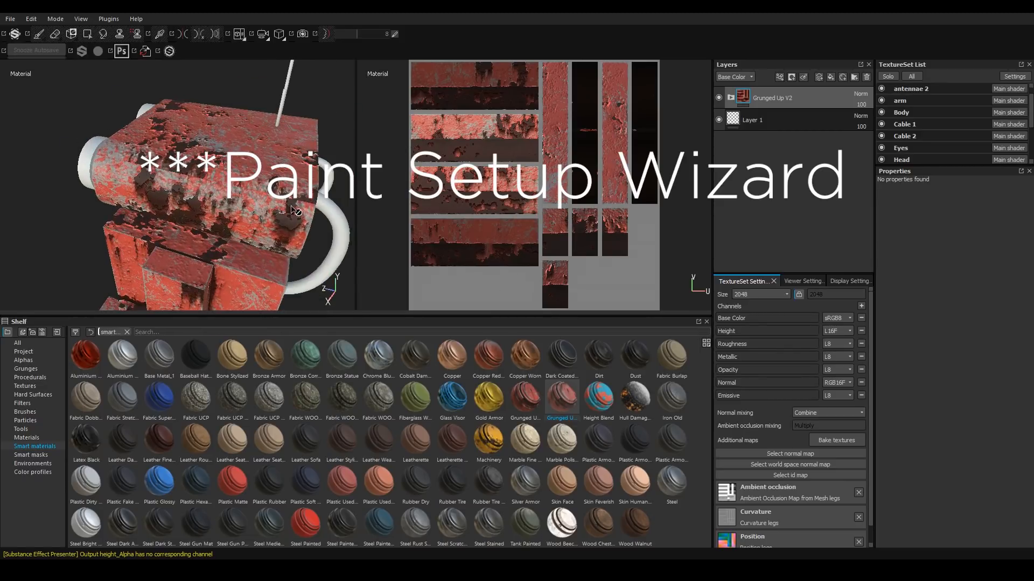
mouse_move(145, 188)
left_mouse_down("alt")
mouse_move(94, 177)
mouse_move(213, 193)
mouse_move(239, 242)
mouse_move(129, 172)
mouse_move(102, 197)
mouse_move(318, 202)
mouse_move(376, 170)
left_mouse_up("alt")
left_click_drag(250, 242, 249, 226, "alt")
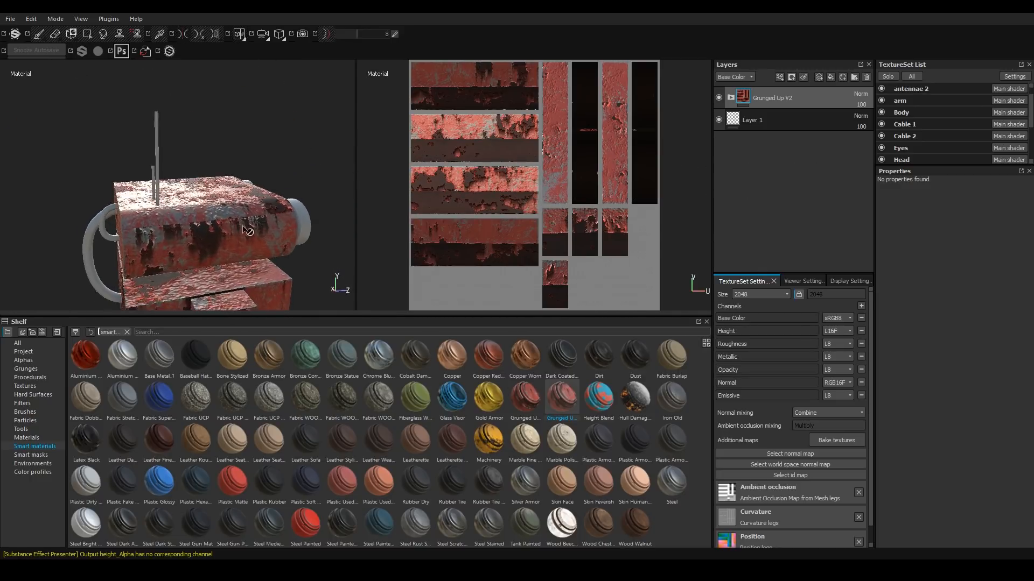
scroll(151, 244, "down", 3)
scroll(159, 243, "up", 6)
scroll(159, 243, "up", 1)
left_click_drag(160, 243, 303, 183, "alt")
left_click_drag(122, 166, 168, 209, "alt")
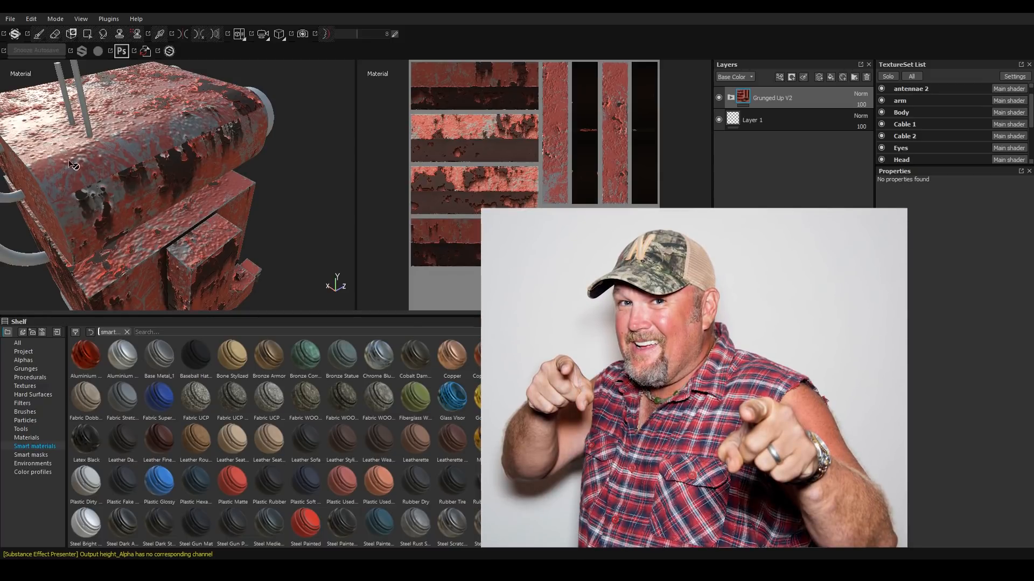
left_click_drag(145, 214, 236, 221, "alt")
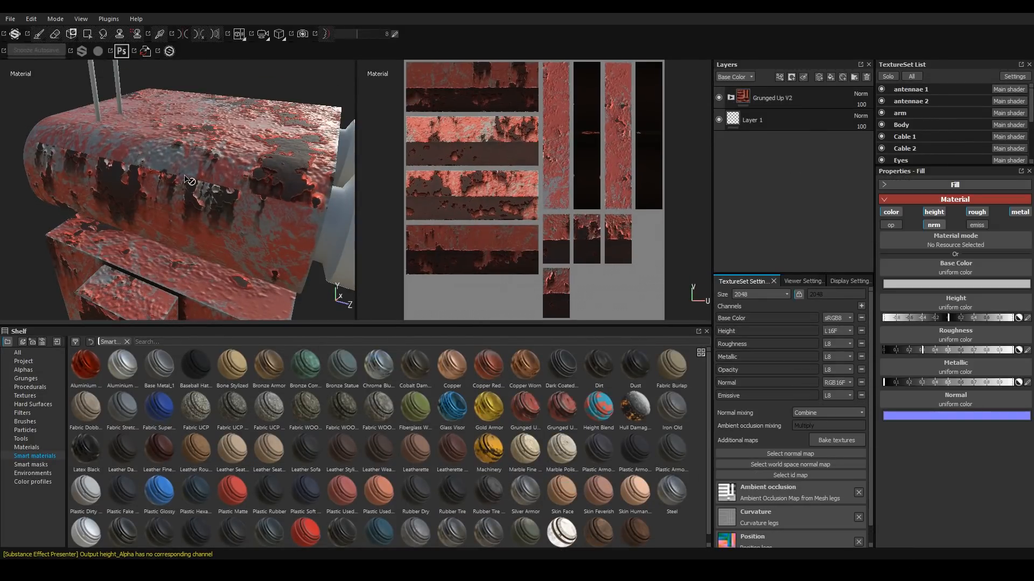
Add a paint layer above the Grunged Up V2 folder in the Head texture set and name it Paint Patch.
right_click(186, 174, "ctrl+alt")
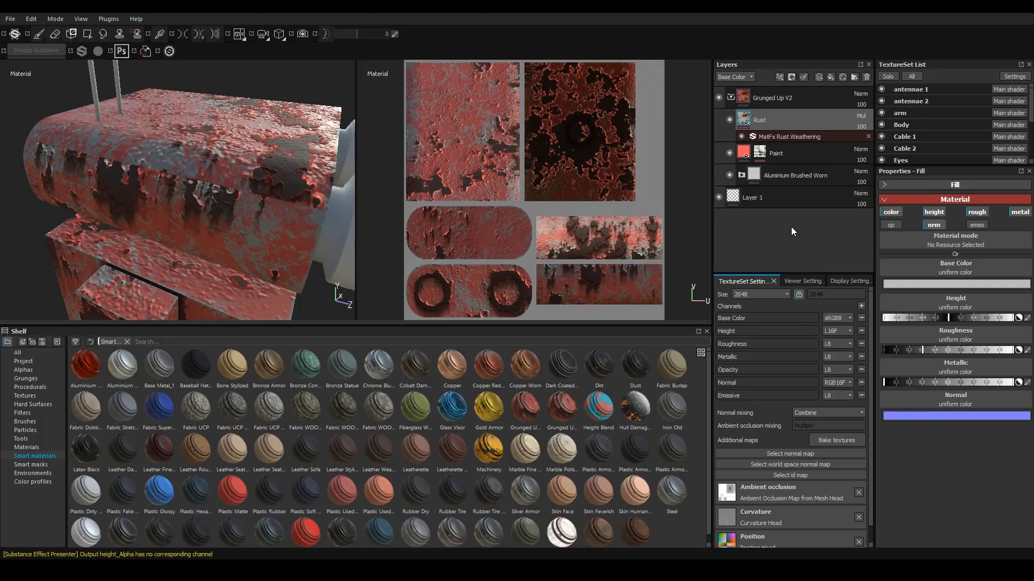
left_click(816, 79)
left_click_drag(767, 123, 758, 93)
double_click(760, 94)
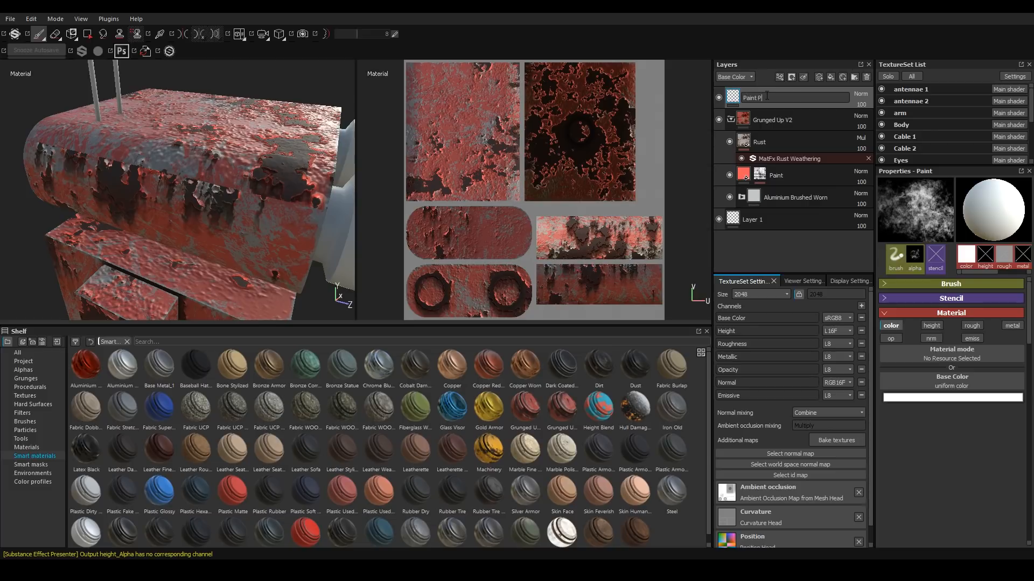
type("Paint Patch")
key("Return")
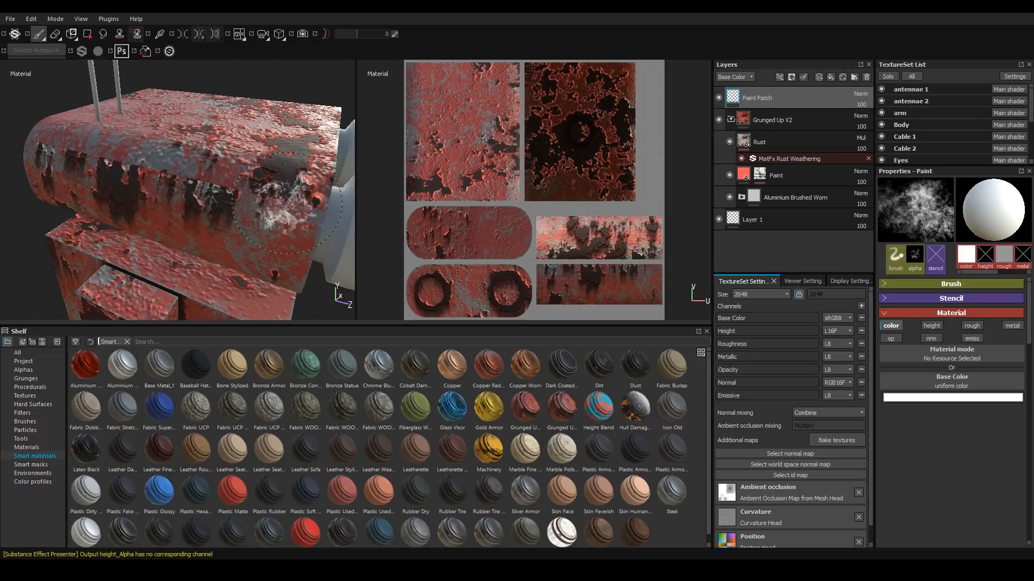
Paint a pale patch onto the side of the head on the Paint Patch layer, checking it up close.
mouse_move(223, 183)
left_mouse_down("alt")
mouse_move(175, 180)
mouse_move(378, 234)
mouse_move(272, 212)
left_mouse_up("alt")
mouse_move(185, 210)
left_mouse_down("alt")
mouse_move(247, 191)
mouse_move(224, 194)
left_mouse_up("alt")
scroll(177, 216, "up", 5)
scroll(207, 213, "down", 3)
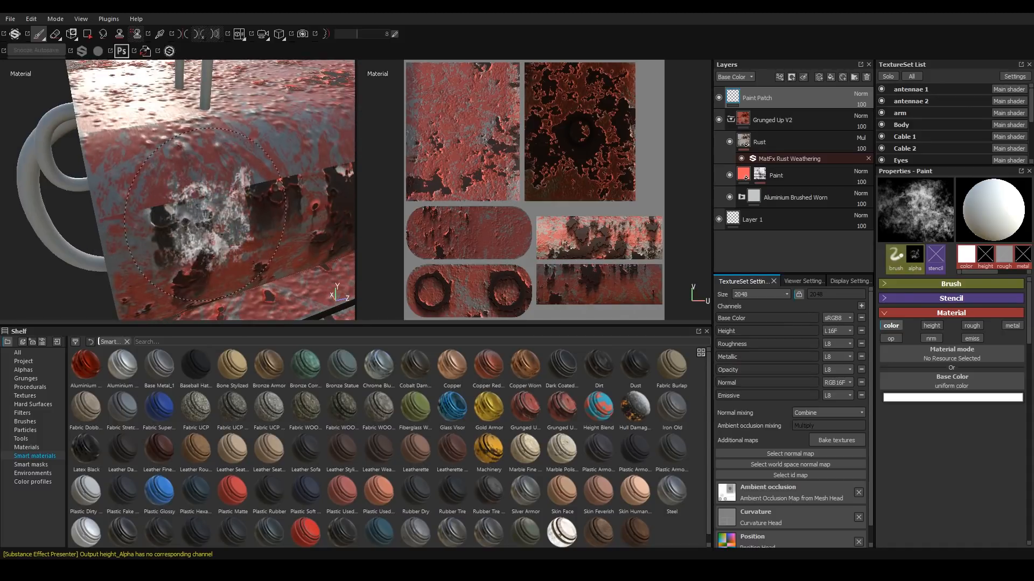
scroll(205, 214, "up", 3)
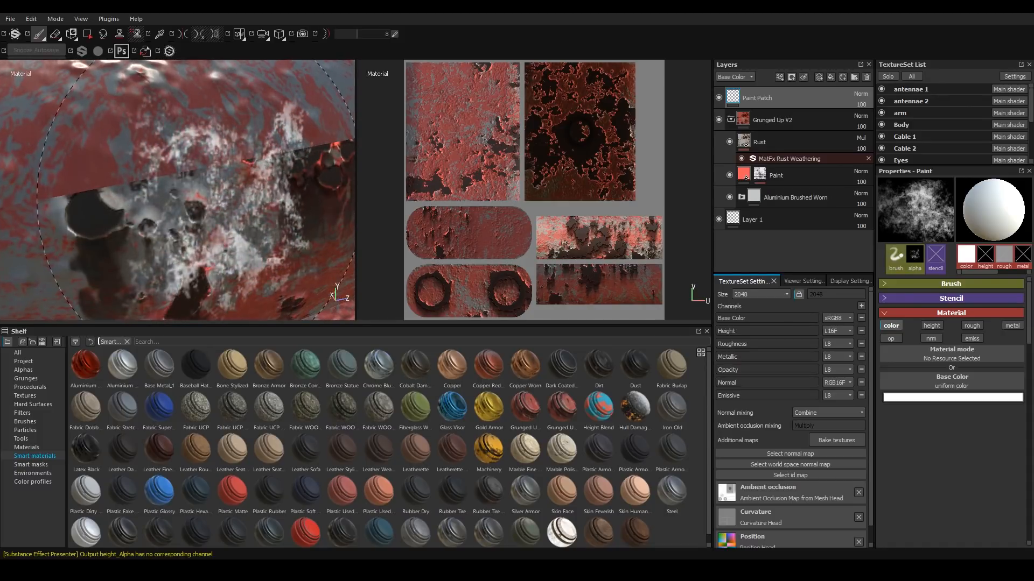
left_click_drag(167, 185, 3, 170, "alt")
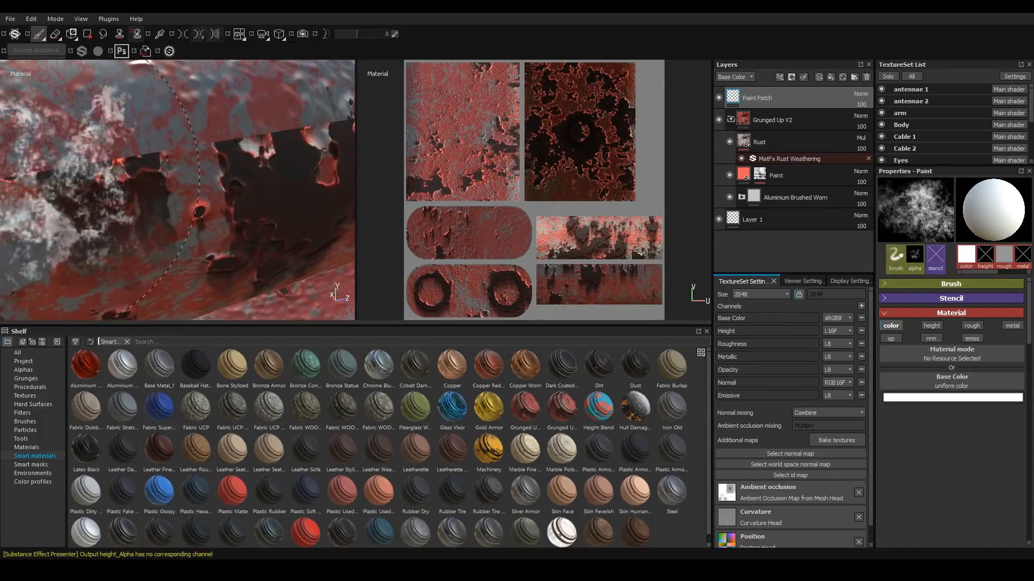
middle_click_drag(208, 178, 18, 200, "alt")
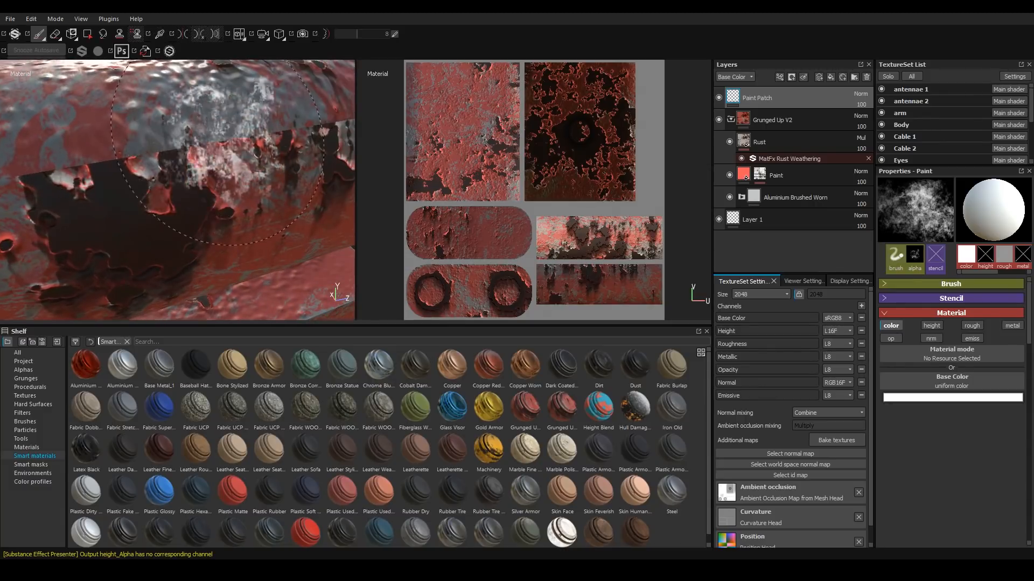
scroll(236, 124, "down", 6)
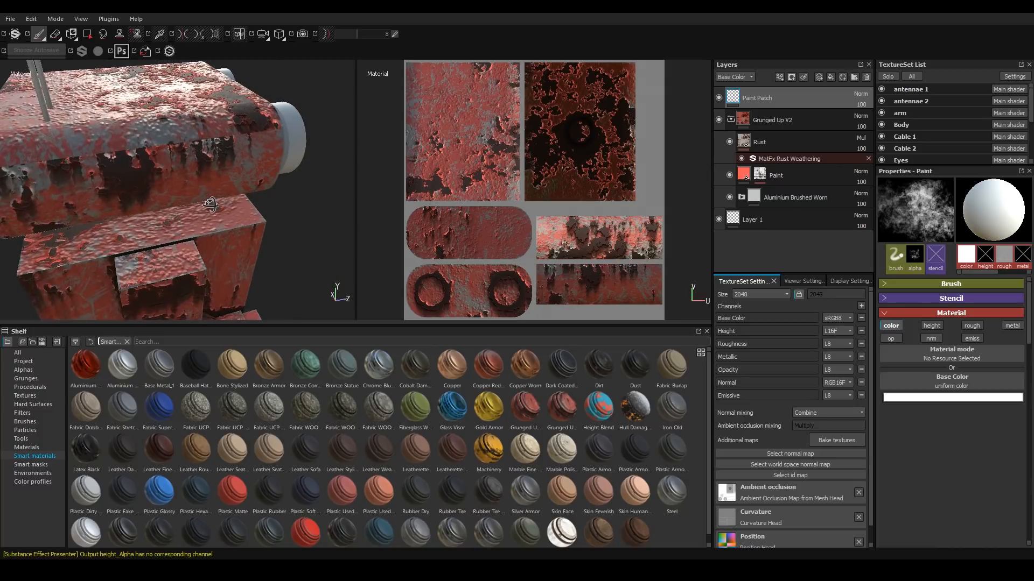
mouse_move(243, 198)
left_mouse_down("alt")
mouse_move(182, 155)
mouse_move(157, 153)
mouse_move(166, 125)
mouse_move(226, 133)
mouse_move(86, 162)
mouse_move(46, 143)
mouse_move(124, 181)
mouse_move(104, 165)
mouse_move(214, 138)
mouse_move(167, 154)
left_mouse_up("alt")
scroll(186, 156, "up", 4)
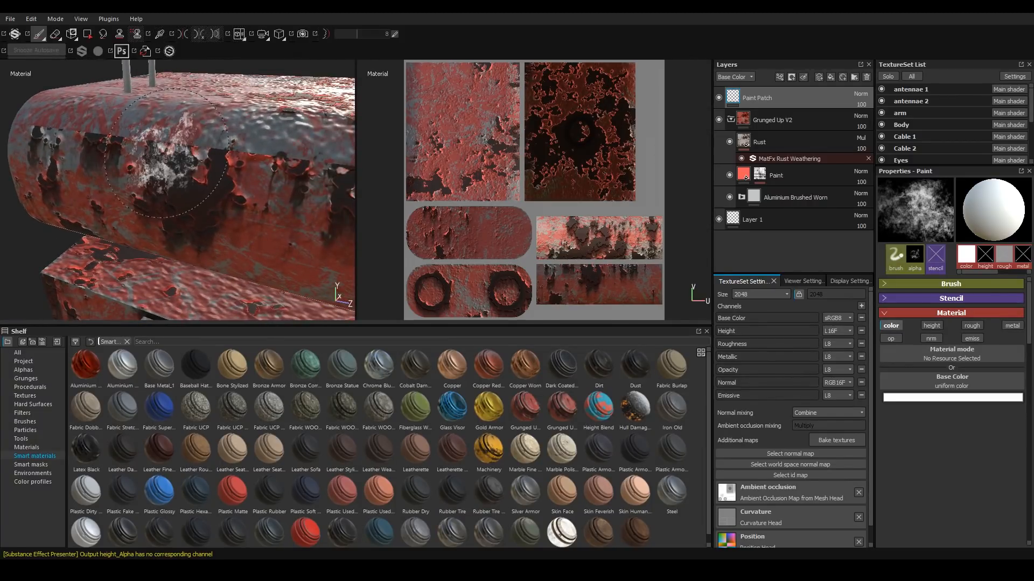
Show only the Base Color channel, try a few dabs on the head, and undo the last one.
key("c")
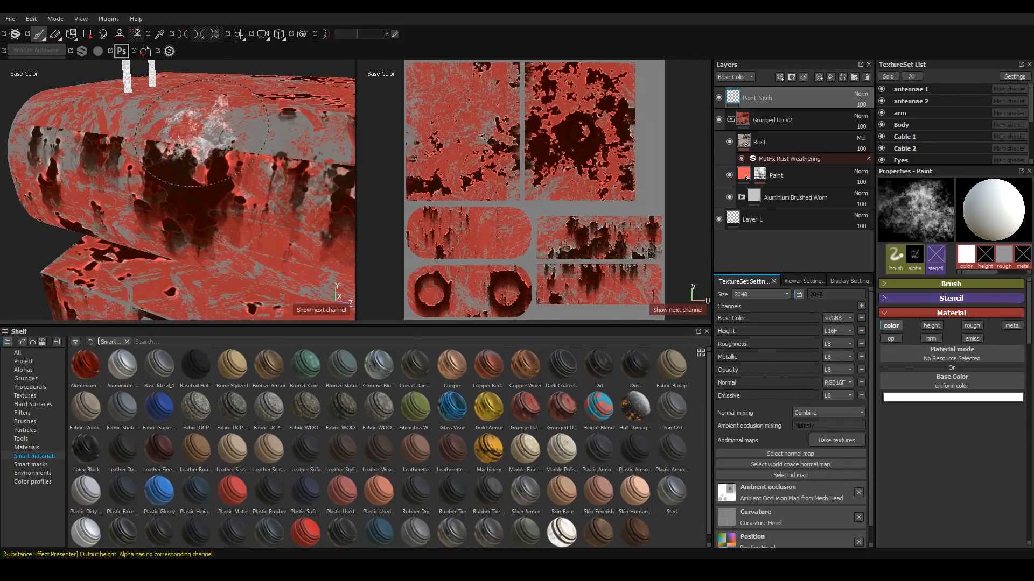
left_click_drag(252, 190, 262, 225, "alt")
left_click(232, 142)
left_click(240, 173)
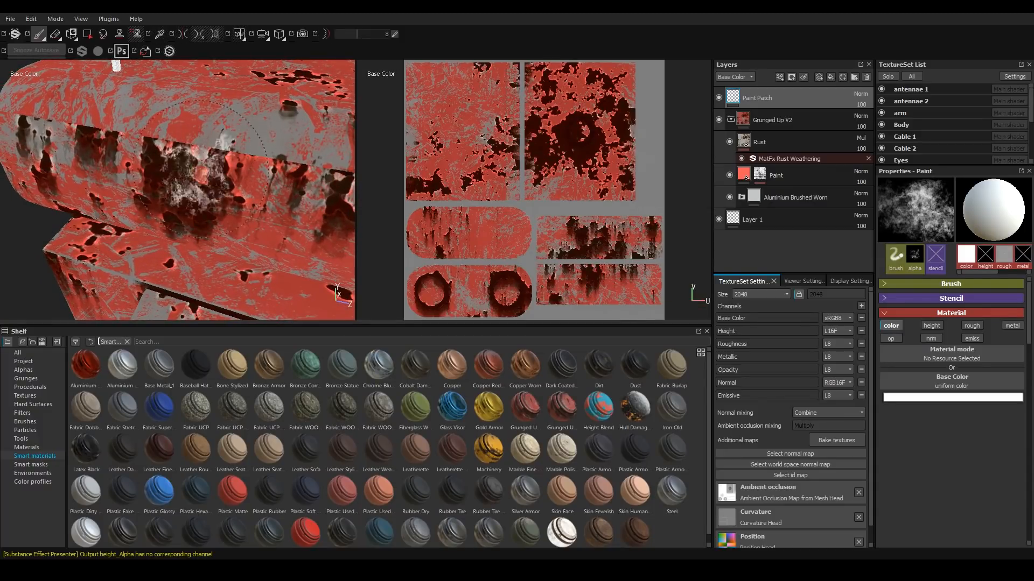
key("ctrl+z")
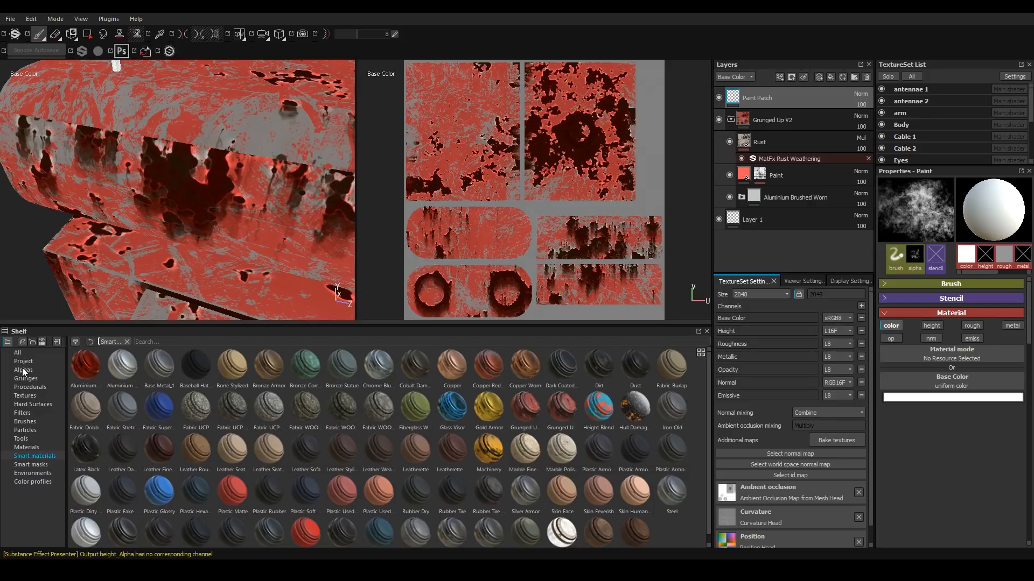
Select the Dirt 1 brush from the brush shelf.
left_click(25, 422)
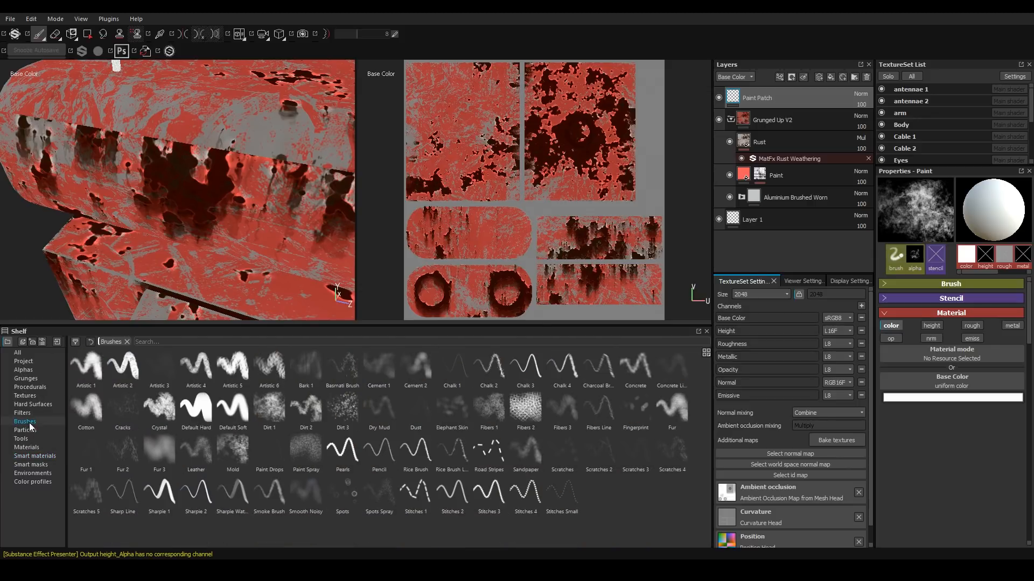
left_click(270, 409)
left_click_drag(109, 172, 244, 187, "alt")
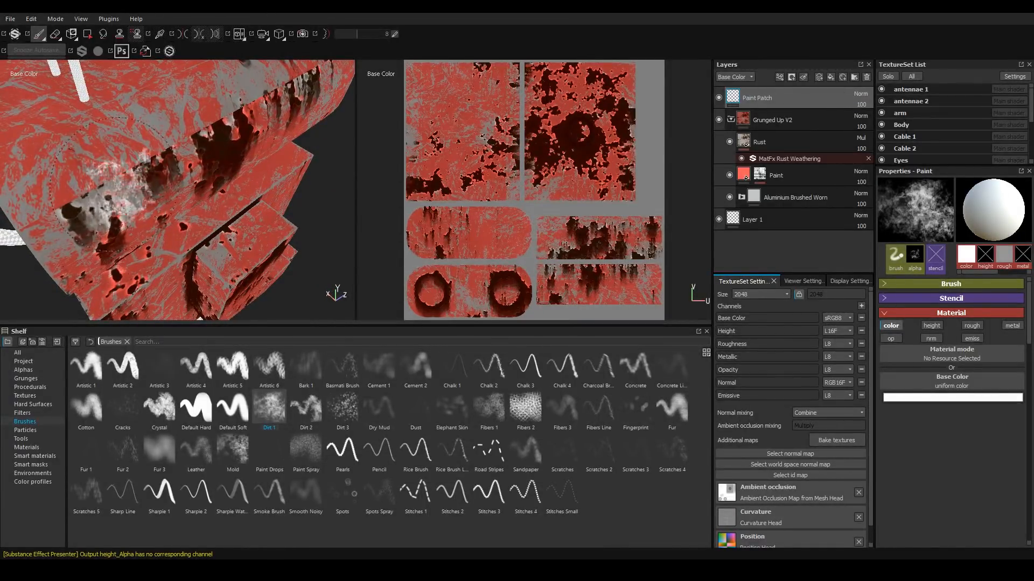
left_click_drag(113, 188, 86, 167, "alt")
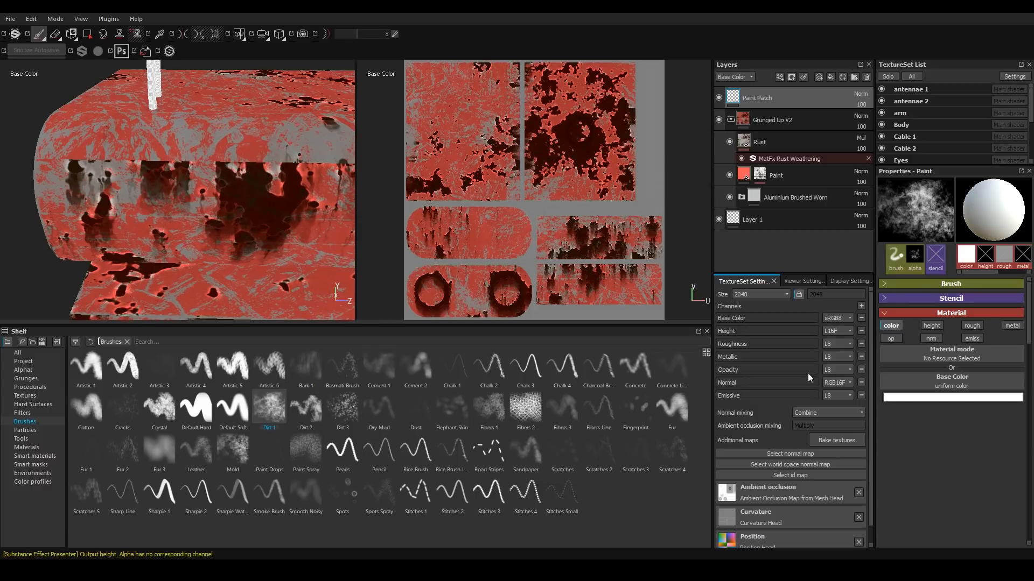
Set the brush base color to red (R 0.397, G 0.037, B 0.036) and paint red into the head's patch.
left_click(975, 400)
left_click_drag(922, 338, 212, 166)
scroll(211, 167, "up", 3)
right_click_drag(232, 153, 152, 153, "ctrl")
left_click(230, 156)
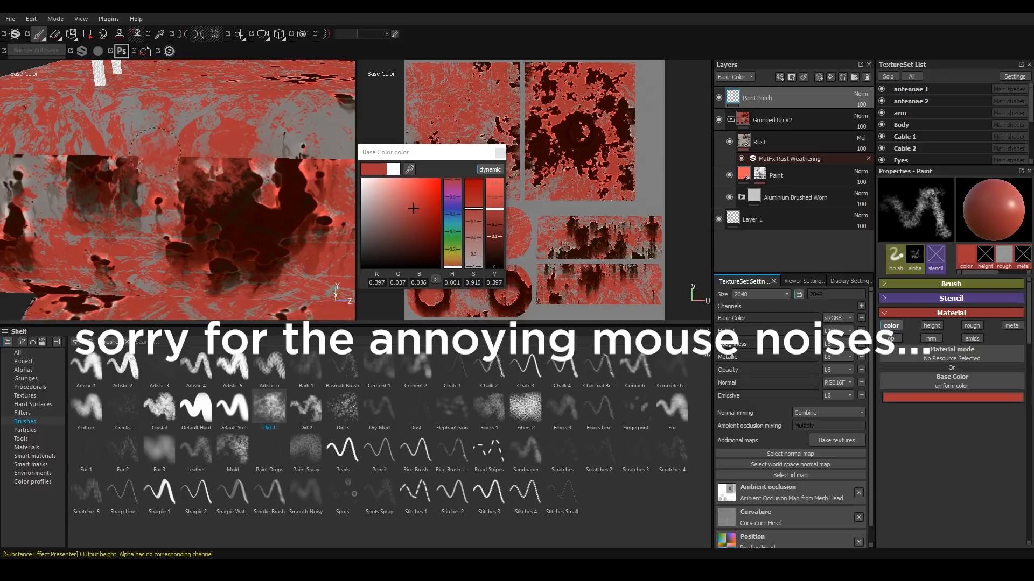
left_click_drag(151, 159, 158, 161, "alt")
left_click(201, 161)
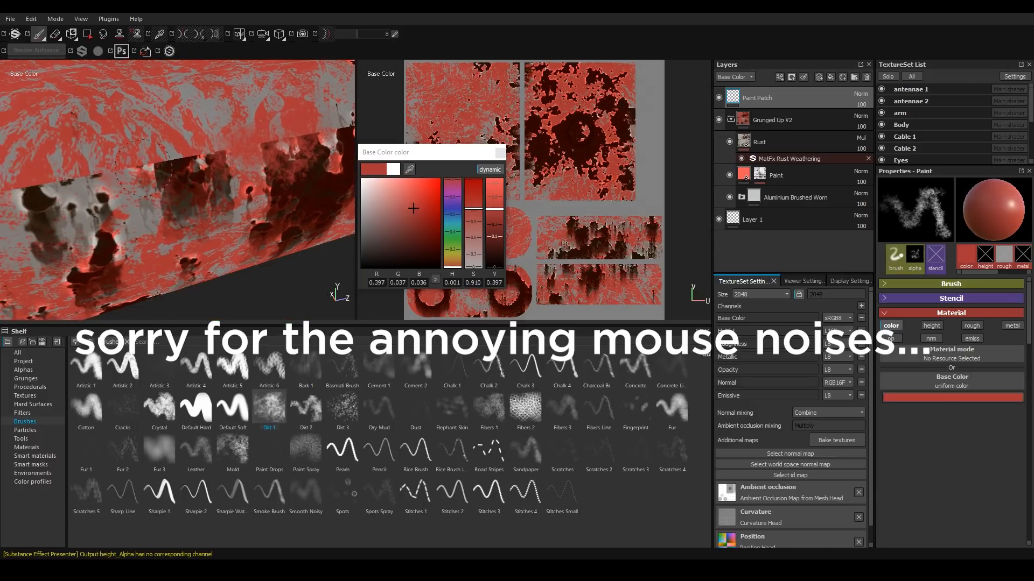
left_click(203, 159)
left_click_drag(203, 160, 213, 164, "alt")
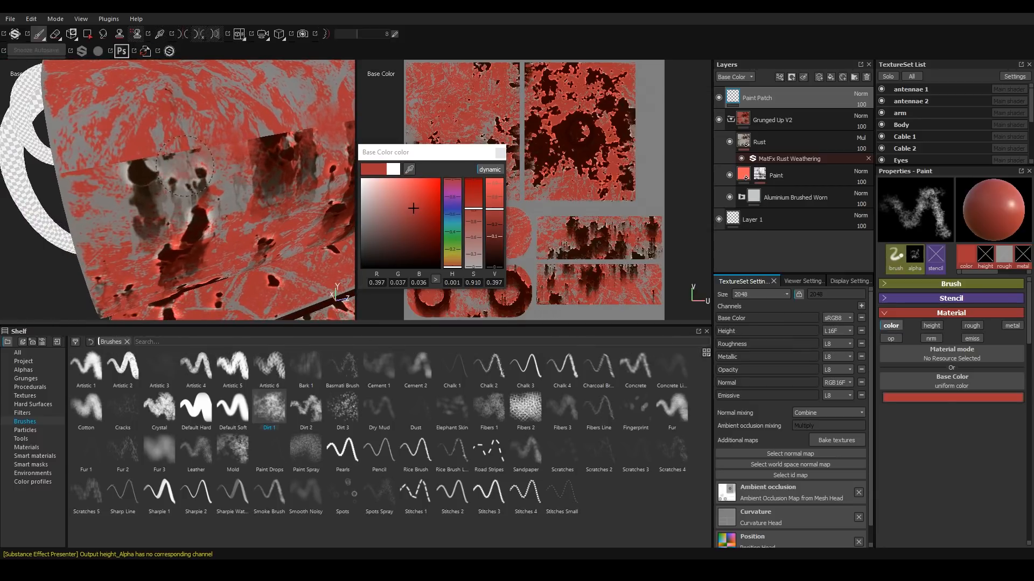
Sample grey and dark colors from the model to paint the patch, then reset the brush color to red.
mouse_move(409, 169)
left_mouse_down()
mouse_move(377, 157)
mouse_move(184, 156)
mouse_move(184, 144)
mouse_move(262, 137)
mouse_move(202, 141)
left_mouse_up()
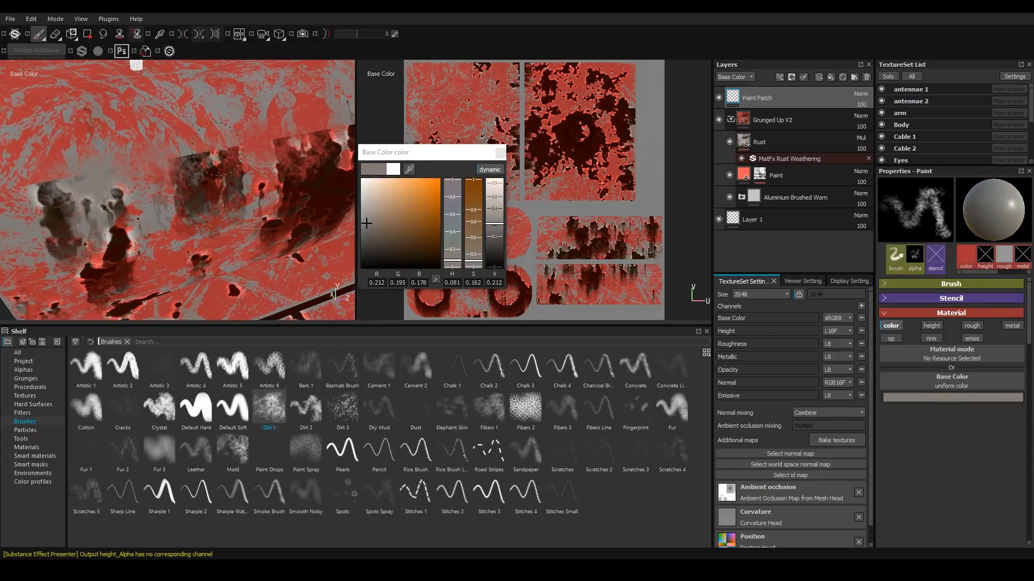
left_click_drag(303, 138, 218, 156, "alt")
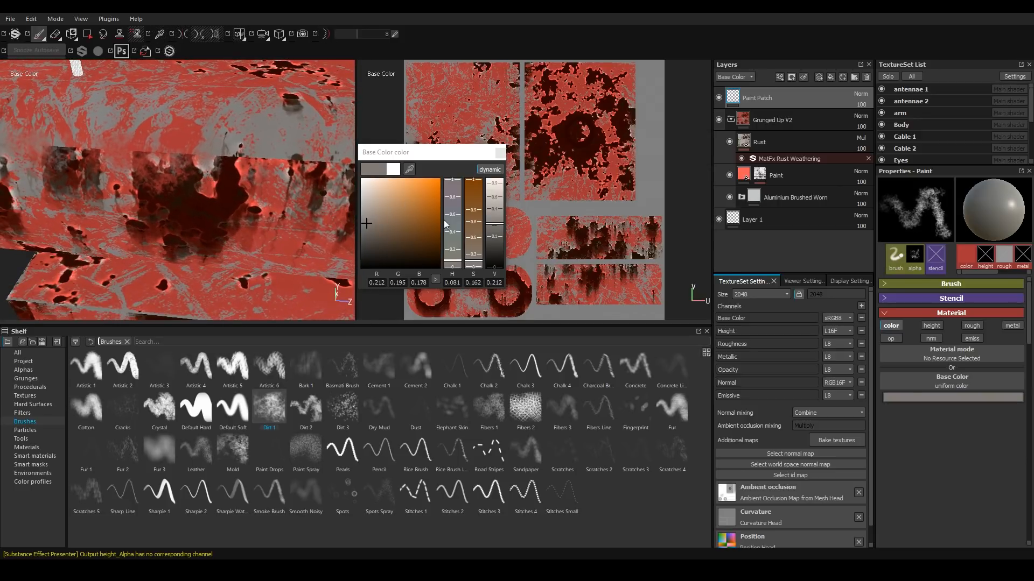
mouse_move(406, 171)
left_mouse_down()
mouse_move(229, 182)
mouse_move(216, 157)
mouse_move(220, 171)
left_mouse_up()
left_click_drag(220, 173, 135, 178)
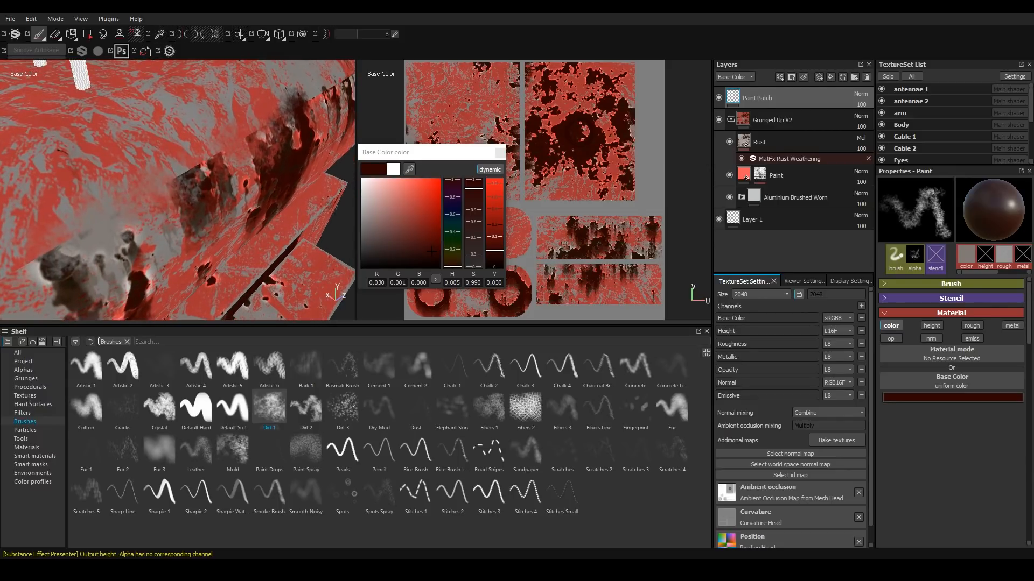
left_click(413, 207)
left_click(951, 284)
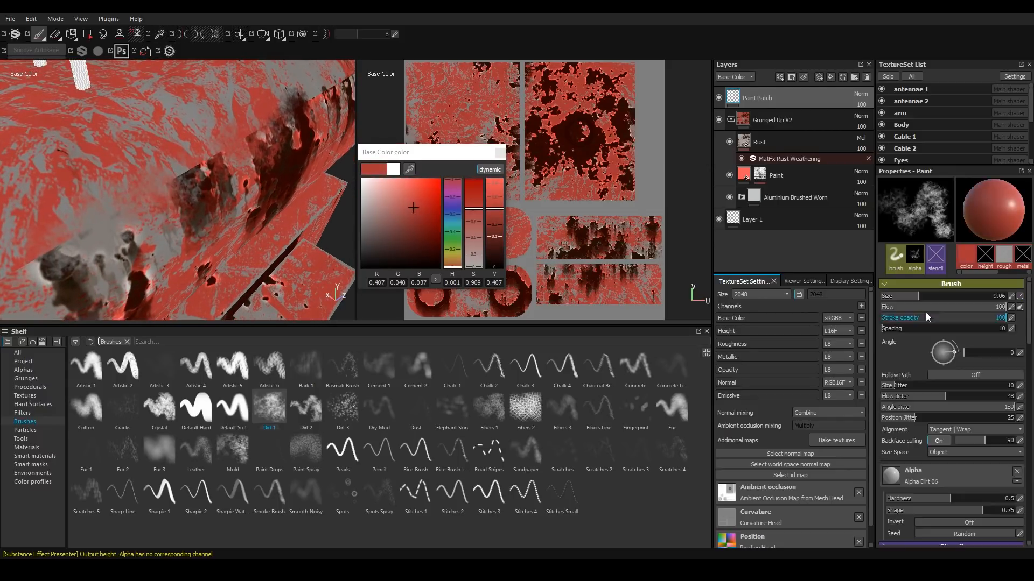
Compare the Dirt 2, Artistic 5 and Dirt 1 brushes, keeping Dirt 1 with its alpha hardness at about 0.755.
left_click(305, 409)
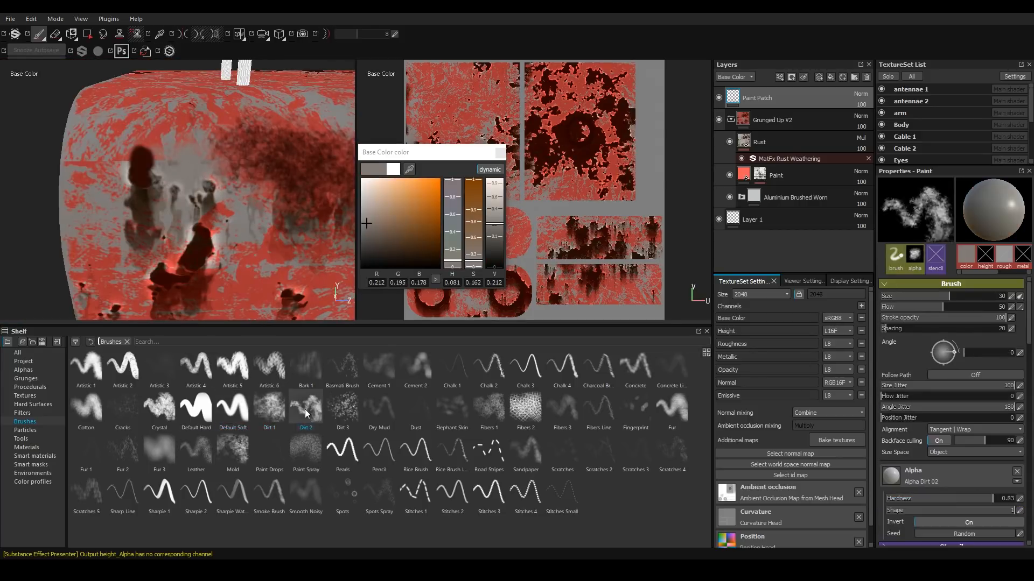
left_click(233, 409)
left_click(269, 409)
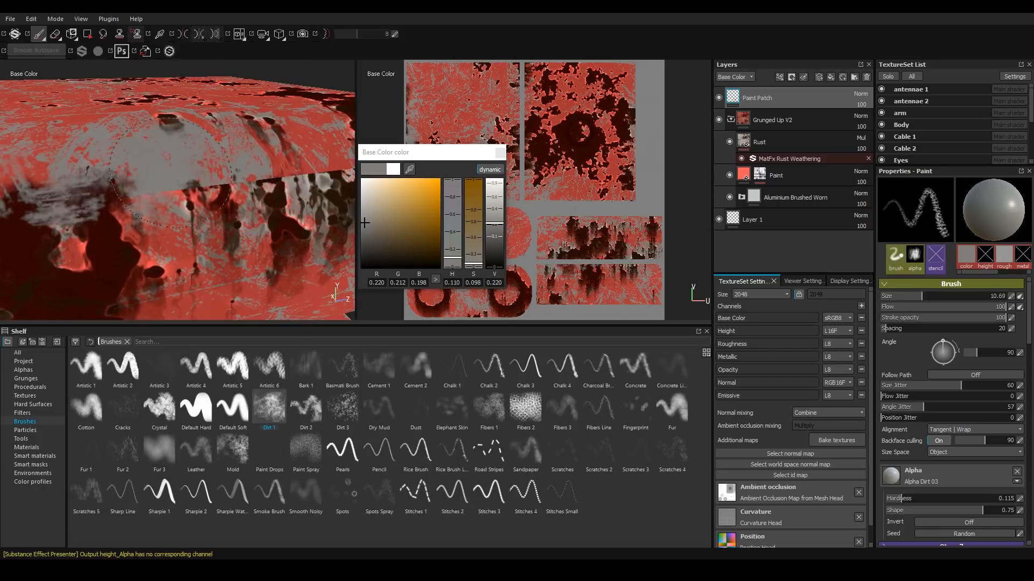
left_click(233, 409)
left_click(269, 409)
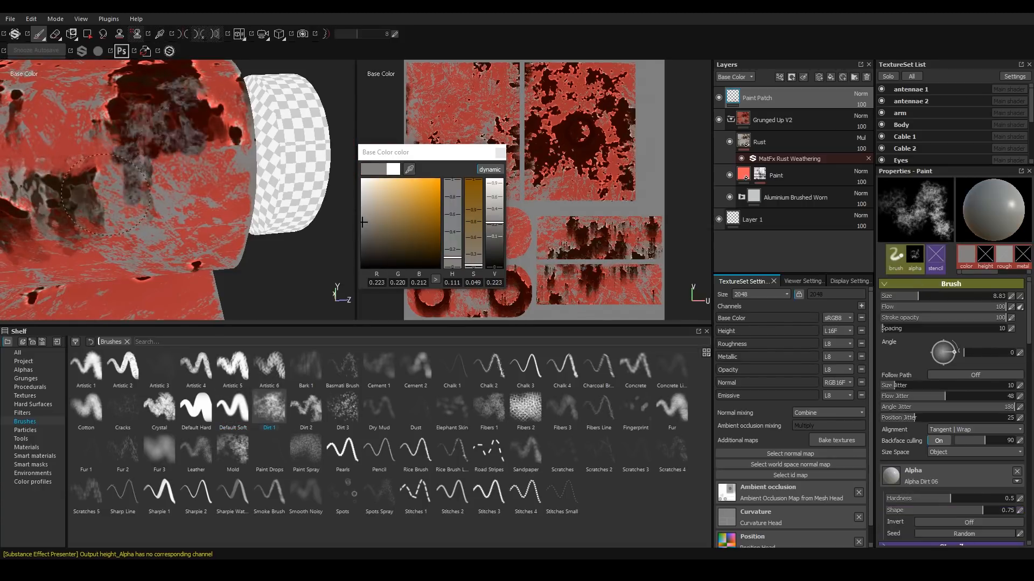
left_click_drag(950, 499, 987, 498)
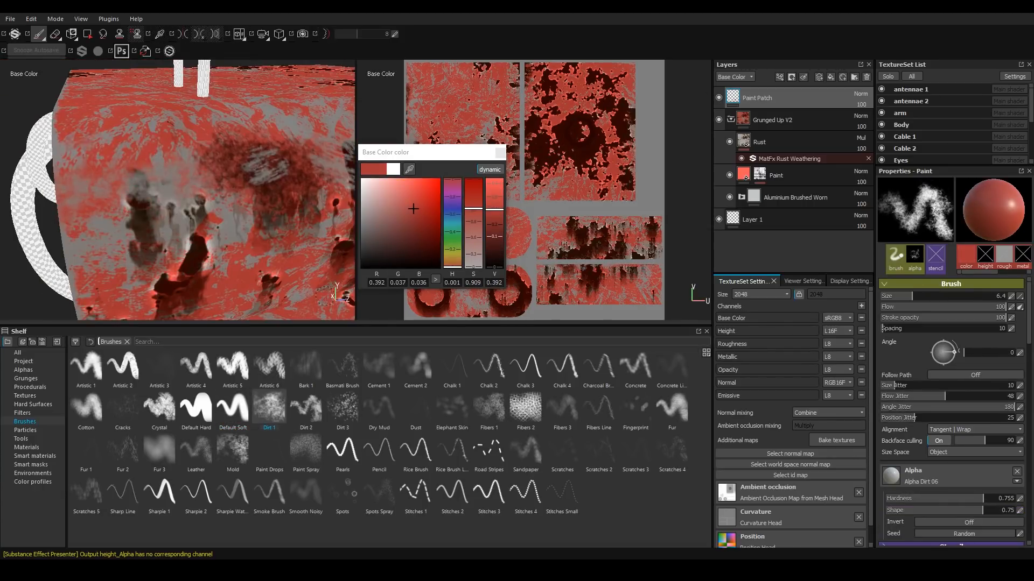
left_click(343, 409)
left_click(232, 409)
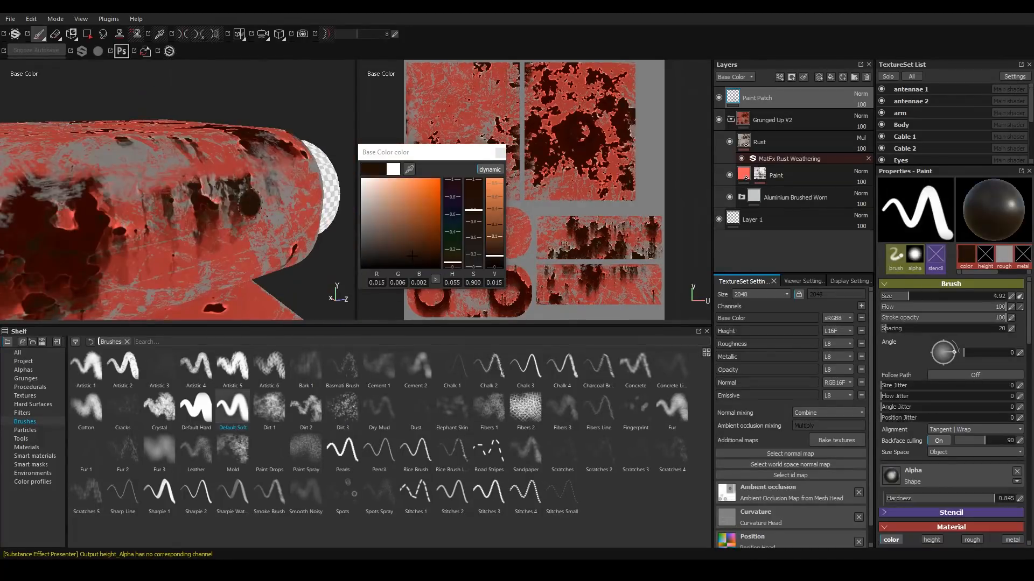
left_click(269, 409)
Sample a red paint color from the model for the brush and switch the viewport to the full material view.
left_click(409, 169)
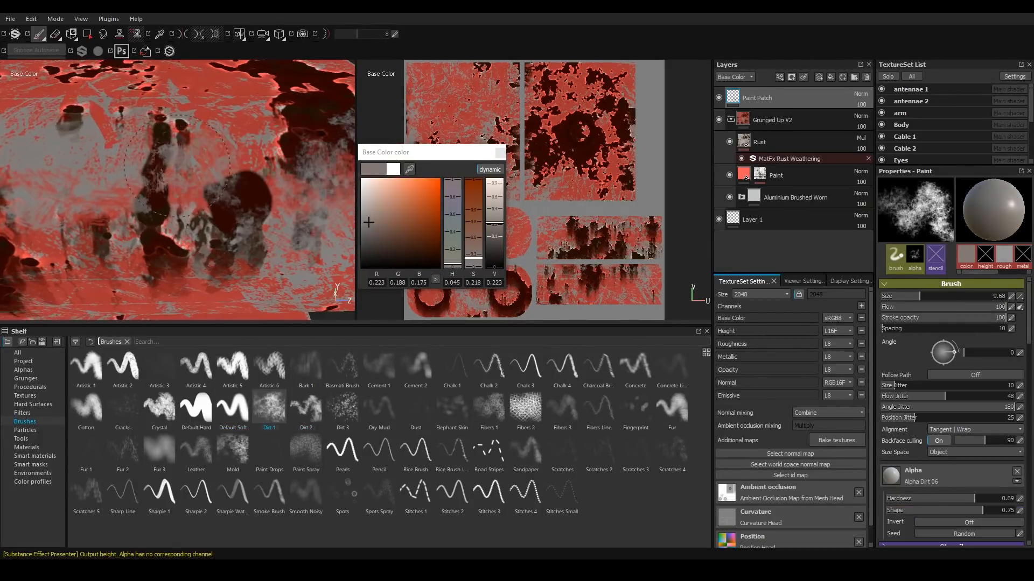
left_click(410, 169)
mouse_move(165, 223)
left_mouse_down("alt")
mouse_move(124, 215)
mouse_move(183, 215)
mouse_move(111, 186)
left_mouse_up("alt")
scroll(160, 213, "up", 3)
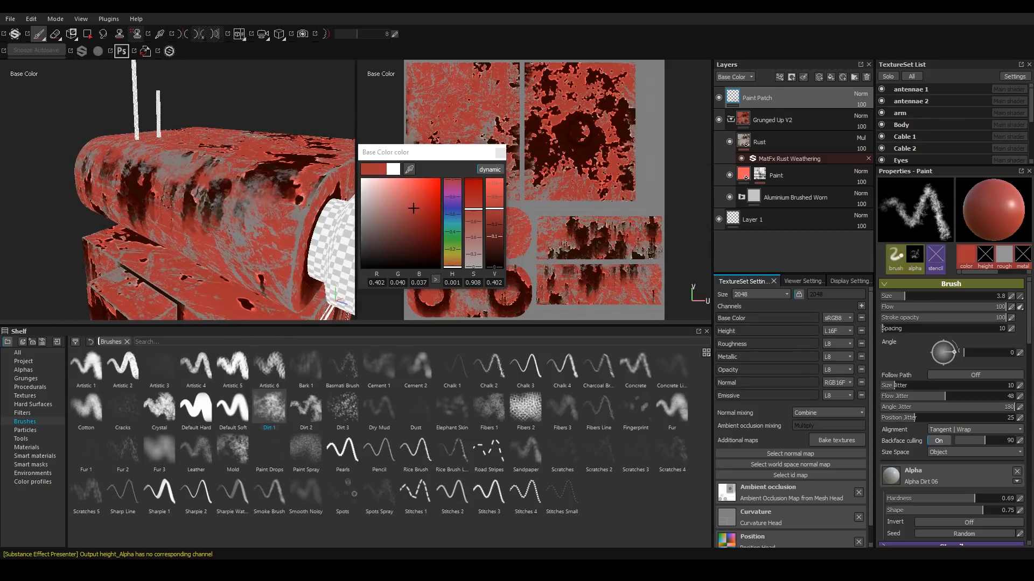
key("m")
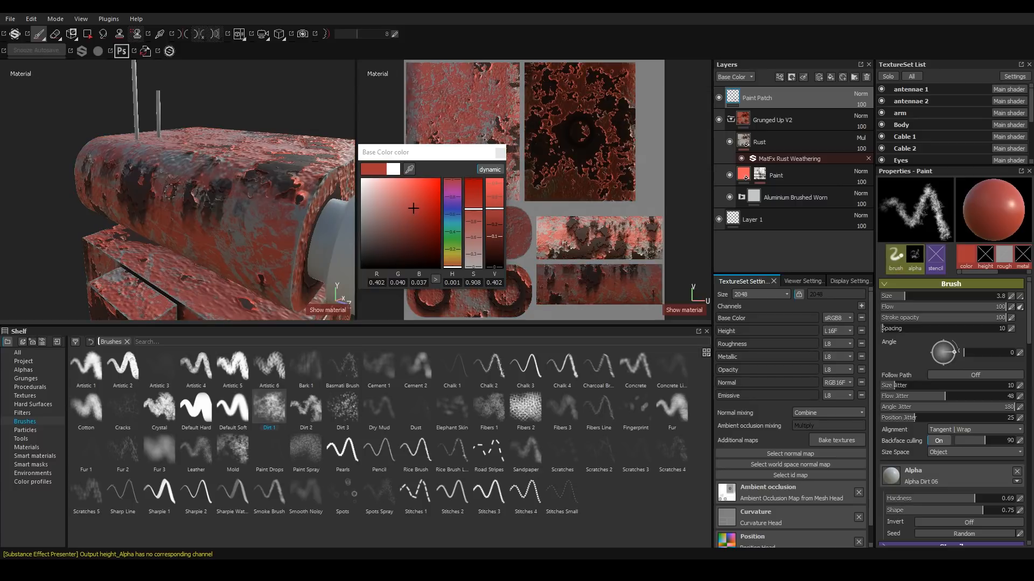
Paint red paint patches across the head and upper body with the Dirt 1 brush on the Paint Patch layer.
left_click_drag(200, 236, 172, 192, "alt")
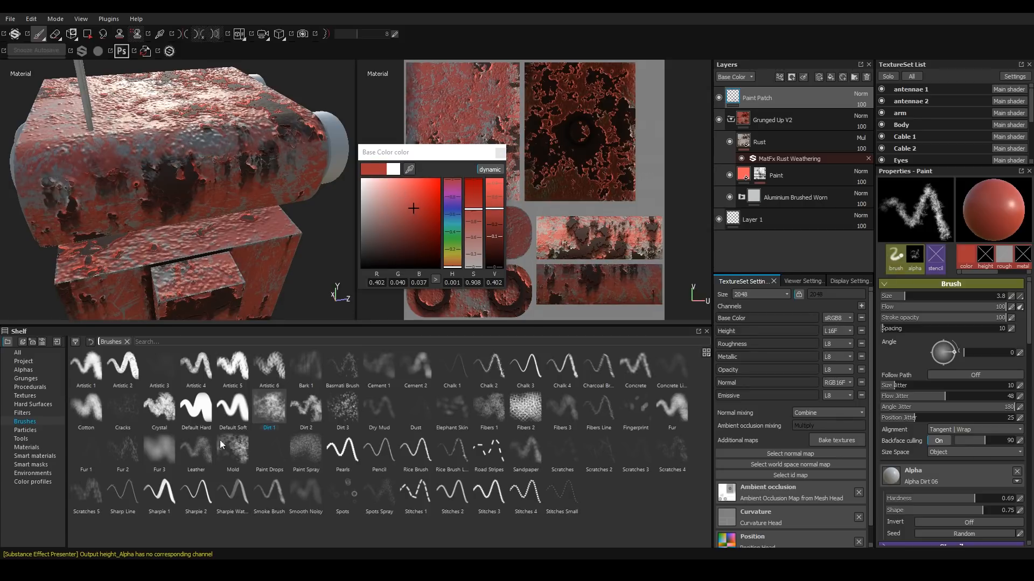
left_click_drag(77, 159, 225, 199, "alt")
left_click_drag(177, 231, 263, 216, "alt")
left_click_drag(161, 199, 280, 195, "alt")
left_click_drag(86, 194, 278, 192, "alt")
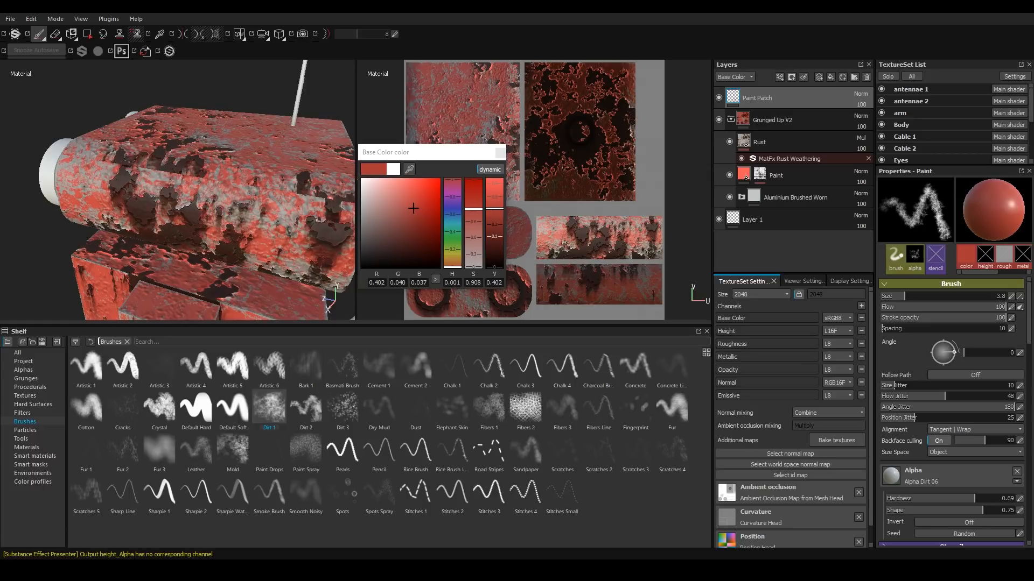
left_click_drag(177, 244, 262, 189, "alt")
scroll(162, 237, "down", 4)
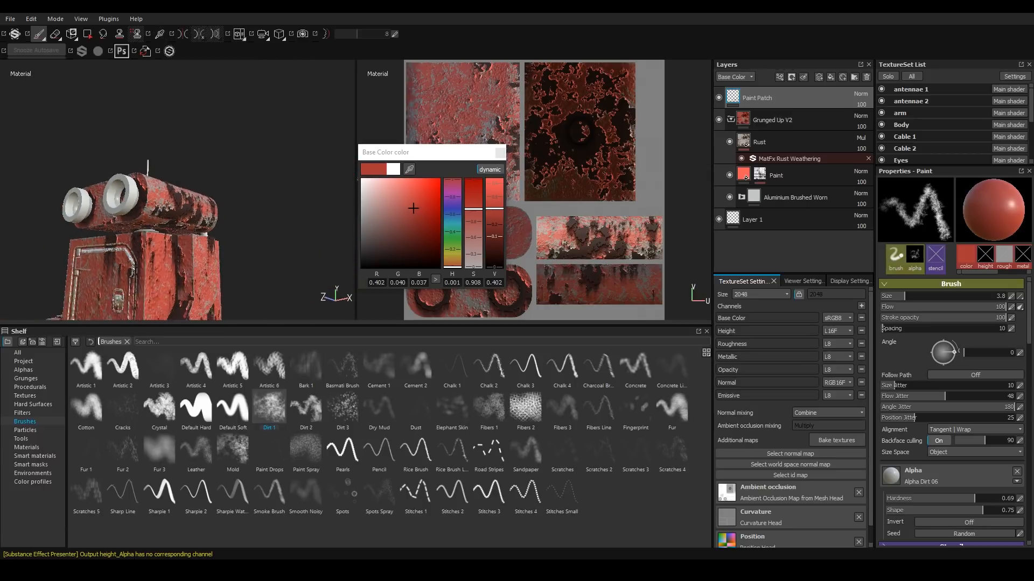
scroll(165, 213, "up", 7)
left_click_drag(165, 213, 119, 205, "alt")
scroll(119, 207, "down", 6)
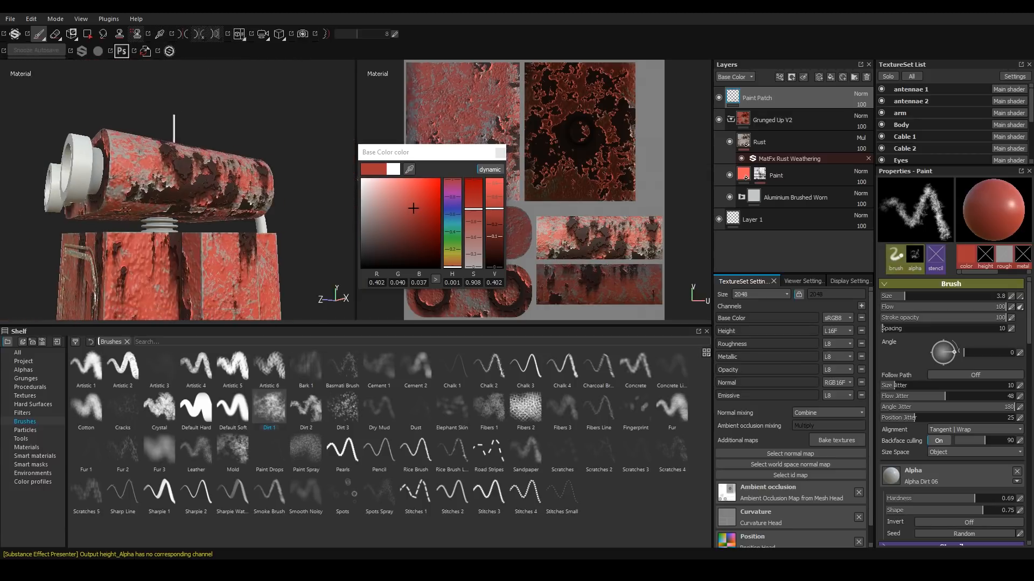
middle_click_drag(115, 280, 153, 182, "alt")
left_click_drag(152, 183, 254, 189, "alt")
middle_click_drag(254, 189, 276, 268, "alt")
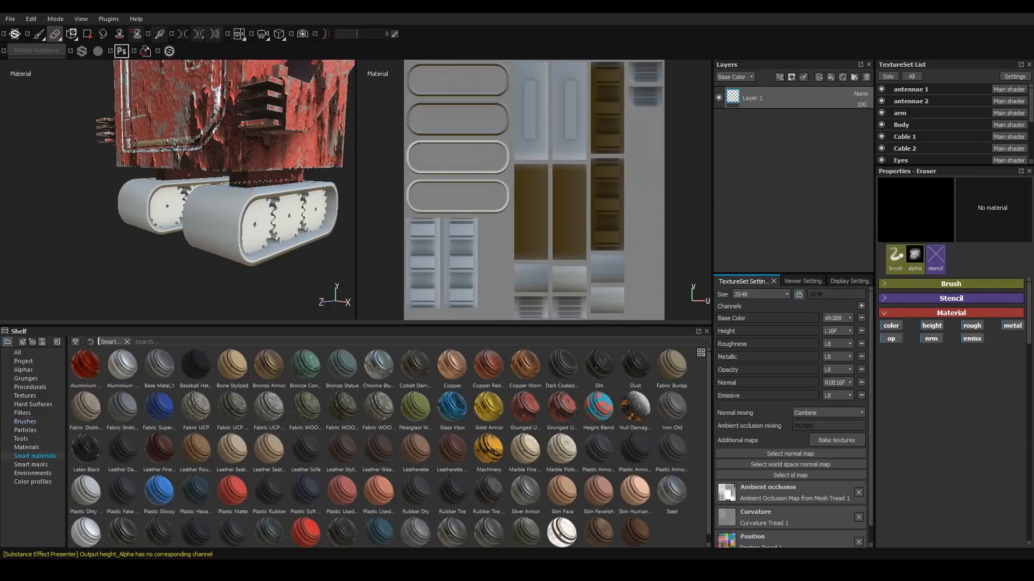
Apply the Plastic Armor Matte smart material to the tread texture set's layer stack.
scroll(226, 199, "up", 1)
scroll(196, 218, "up", 3)
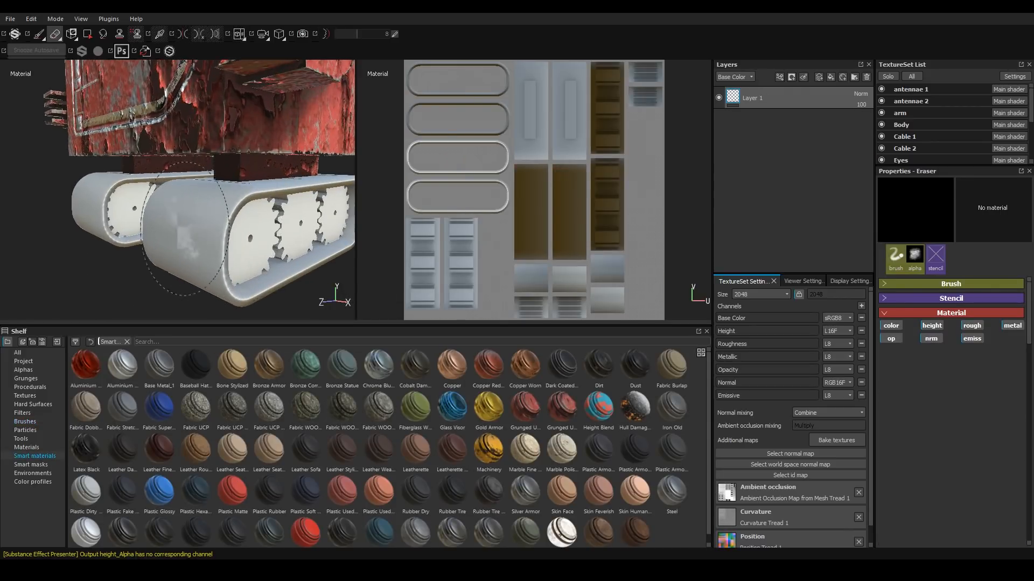
scroll(186, 226, "down", 3)
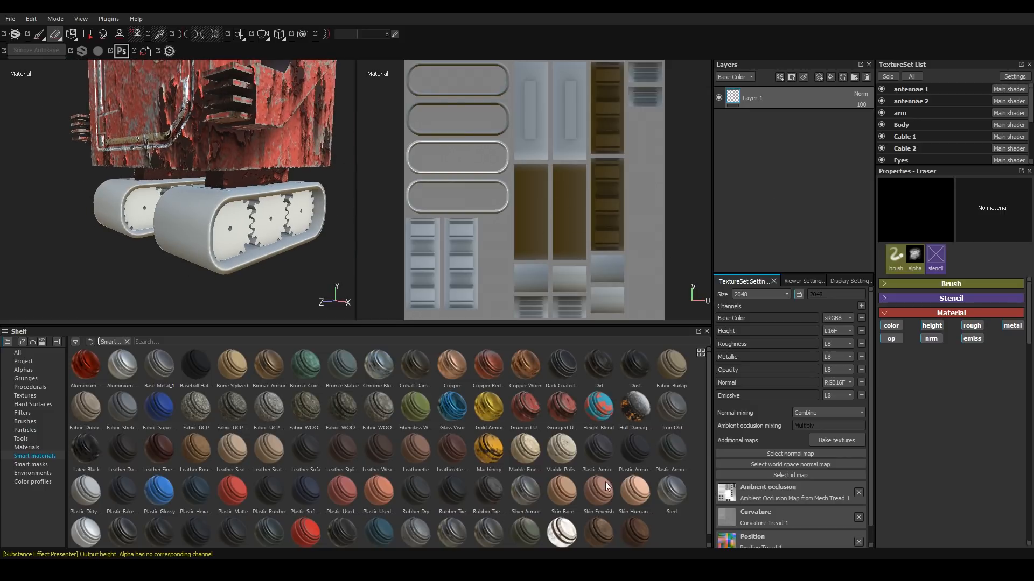
left_click(634, 457)
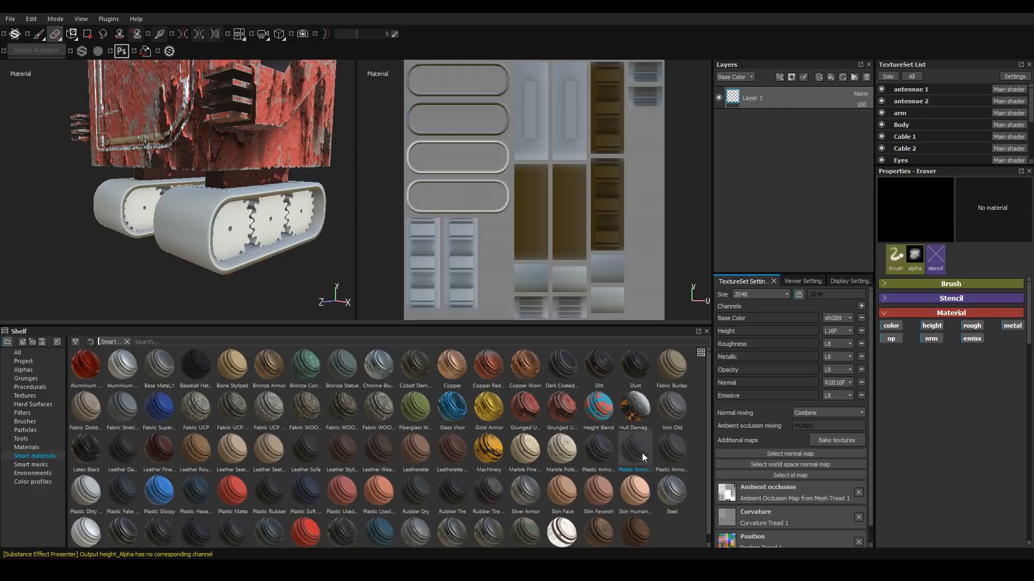
mouse_move(634, 452)
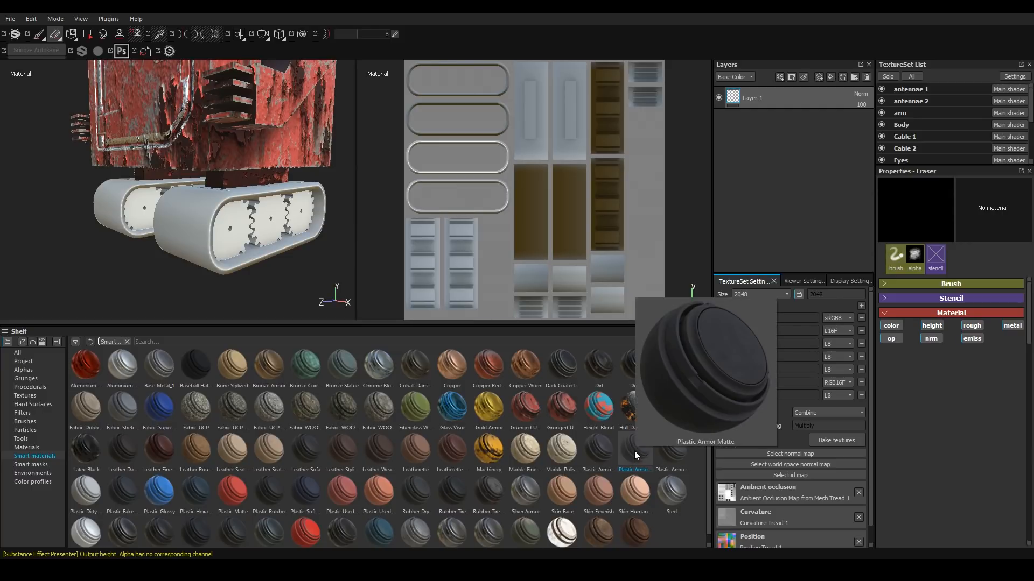
left_click_drag(634, 451, 778, 94)
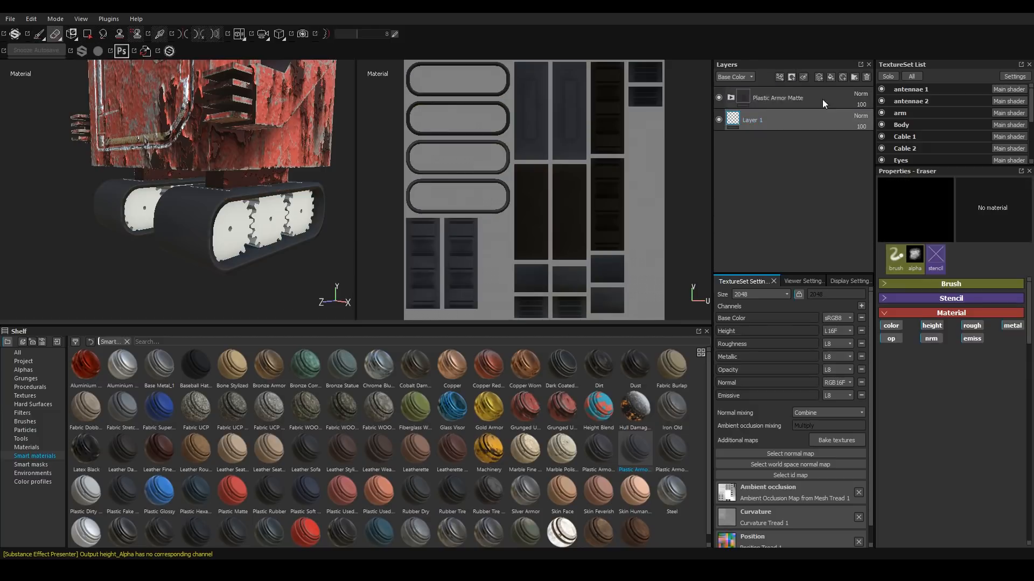
Add a fill layer above the Plastic Armor Matte folder and rename it Treads.
scroll(191, 234, "up", 2)
left_click_drag(192, 234, 325, 229, "alt")
left_click_drag(161, 216, 138, 209, "alt")
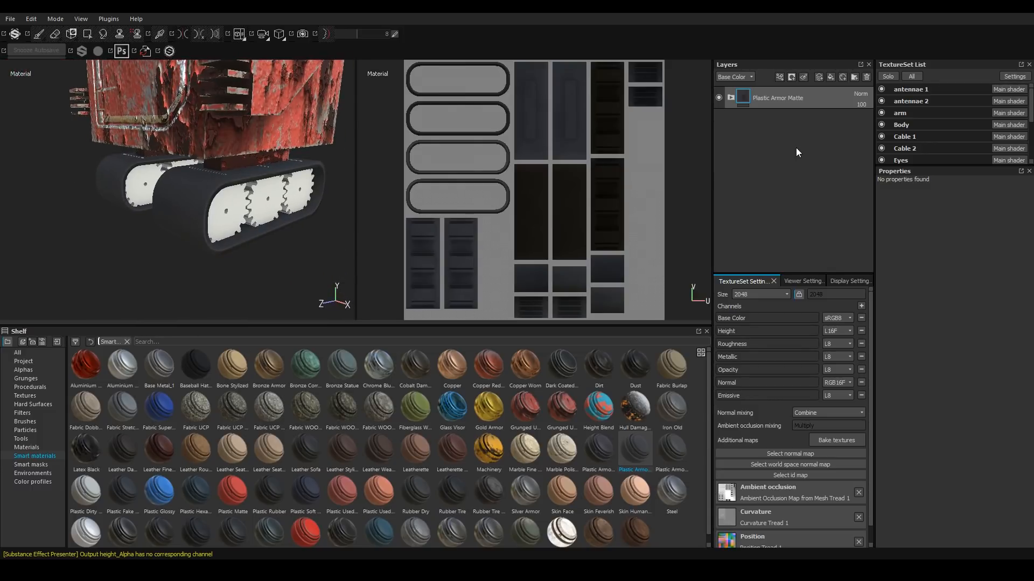
left_click(831, 77)
double_click(764, 99)
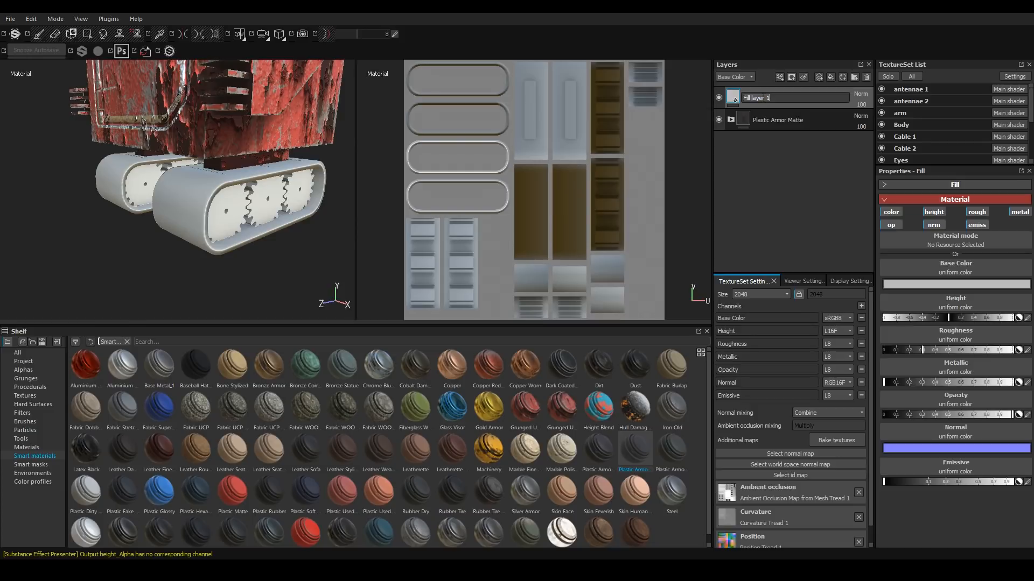
type("Treads")
key("Return")
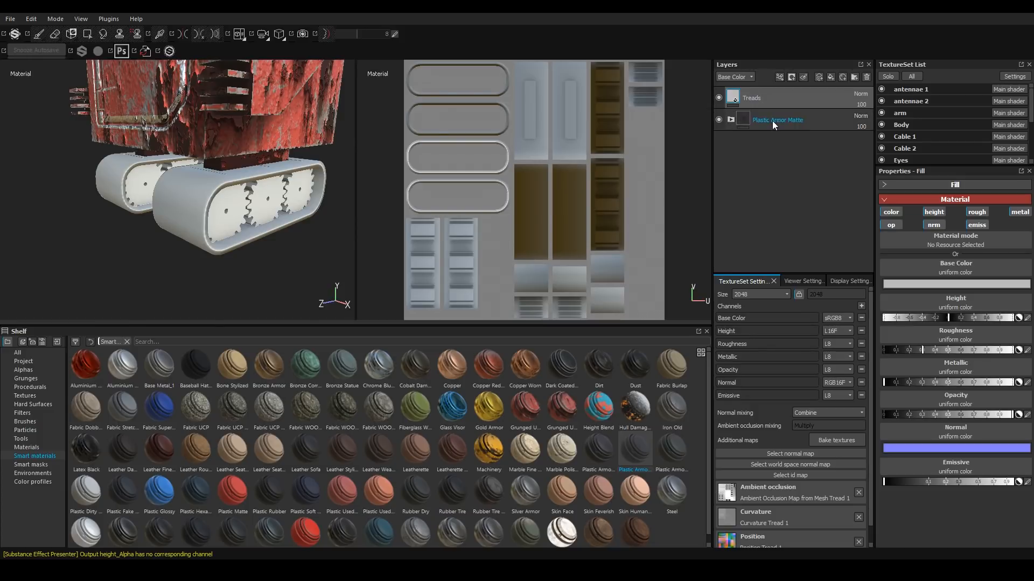
Restrict the Treads fill layer to the height channel only, disabling color, opacity, normal, emissive, roughness and metal.
left_click(895, 216)
left_click(891, 226)
left_click(936, 226)
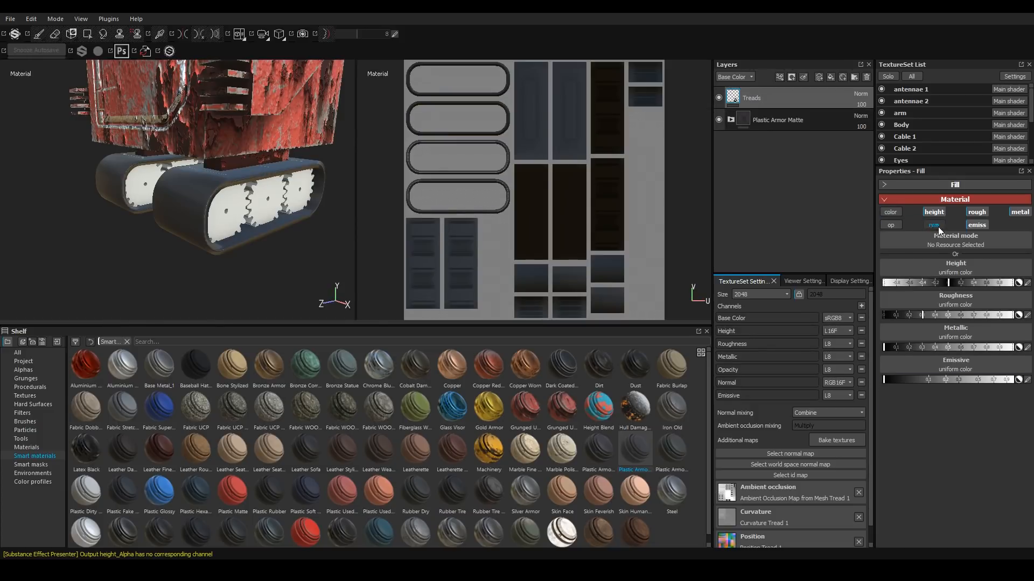
left_click(976, 225)
left_click(977, 212)
left_click(1014, 214)
Assign the Stripes pattern as the Treads layer's height resource.
left_click(933, 267)
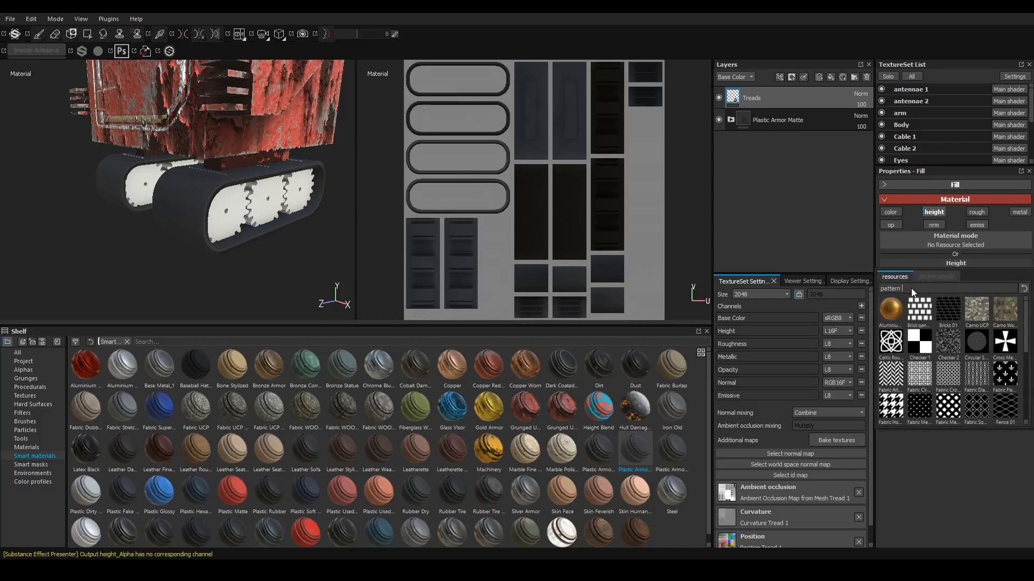
left_click_drag(1026, 326, 1024, 409)
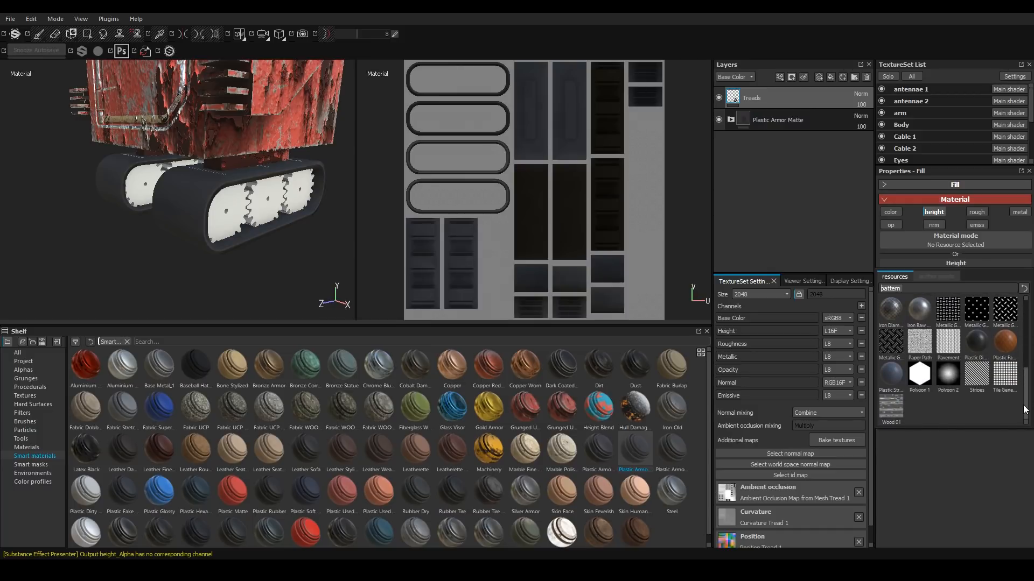
mouse_move(972, 377)
left_click(972, 377)
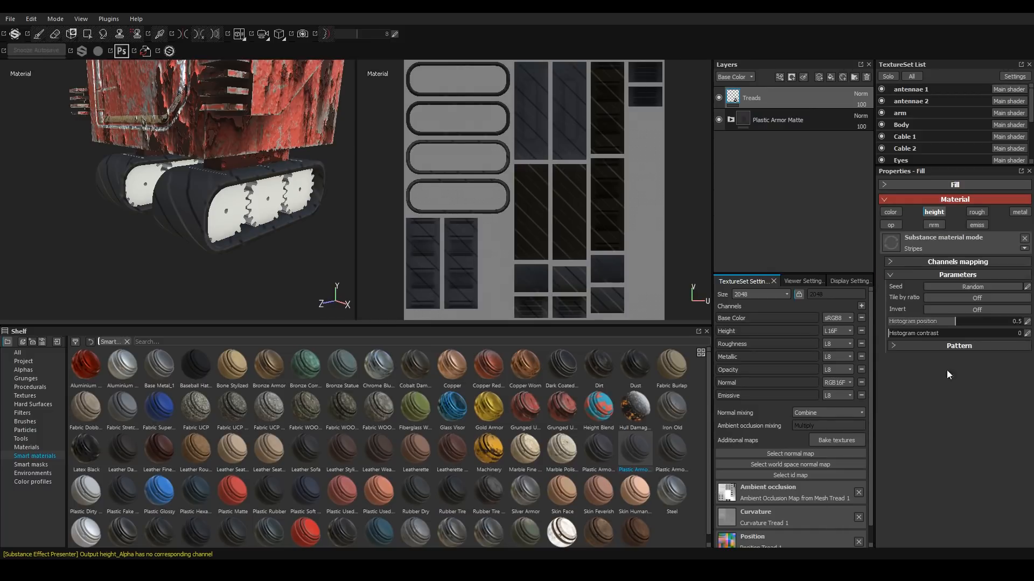
Set the Stripes pattern to 100 stripes with a width of 0.75 and shift 0.
left_click(892, 345)
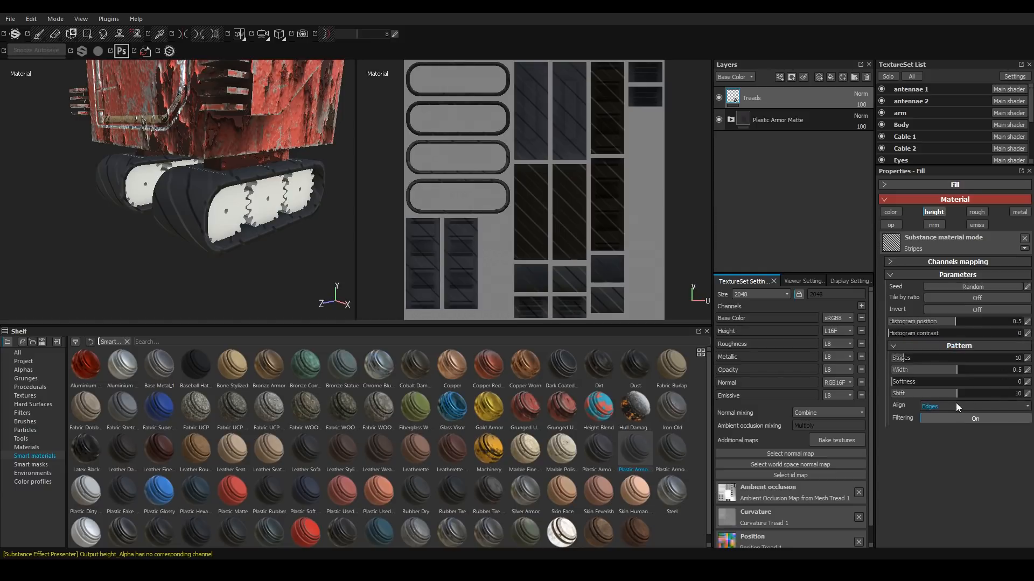
left_click_drag(946, 398, 880, 401)
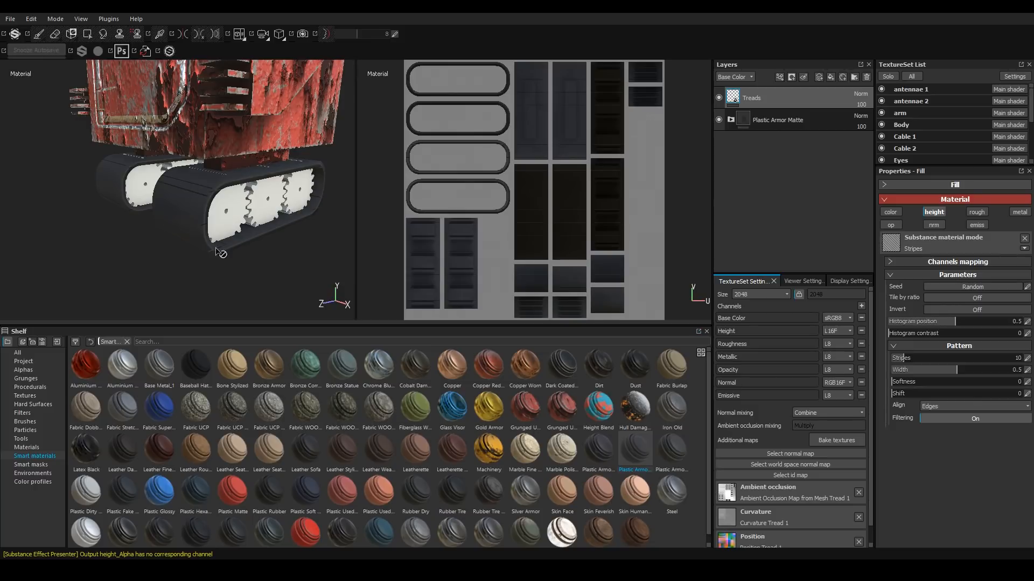
double_click(964, 375)
type("0.75")
key("Return")
left_click_drag(980, 370, 1028, 383)
left_click_drag(177, 207, 232, 288, "alt")
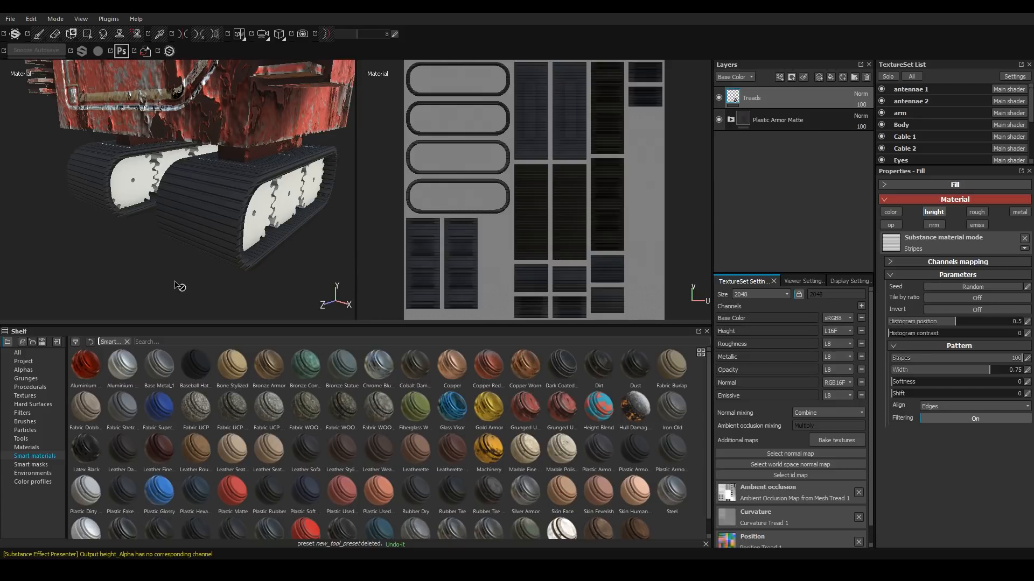
Select the Dirt 1 brush and add a new paint layer named Dirt.
left_click(25, 422)
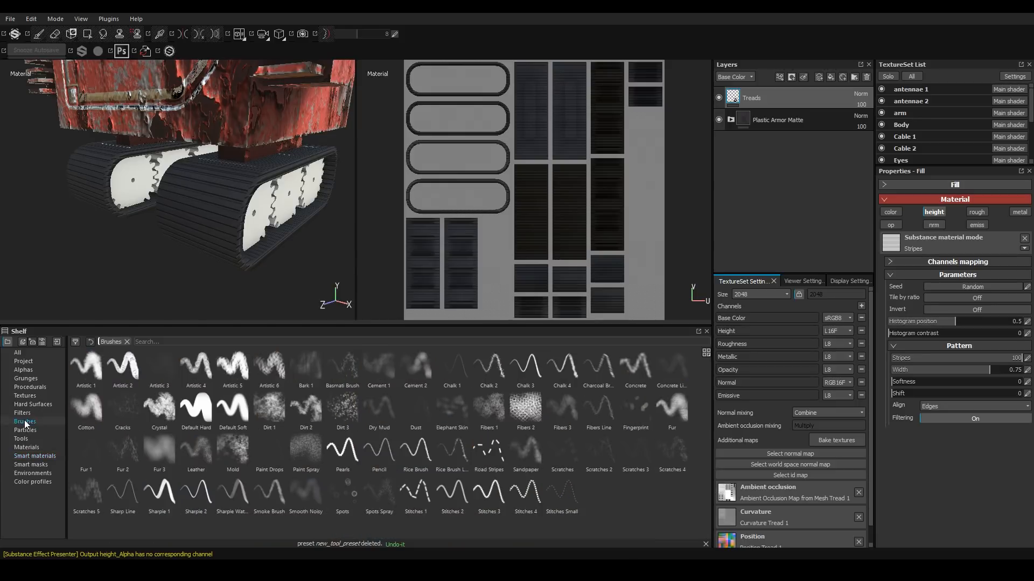
left_click(268, 409)
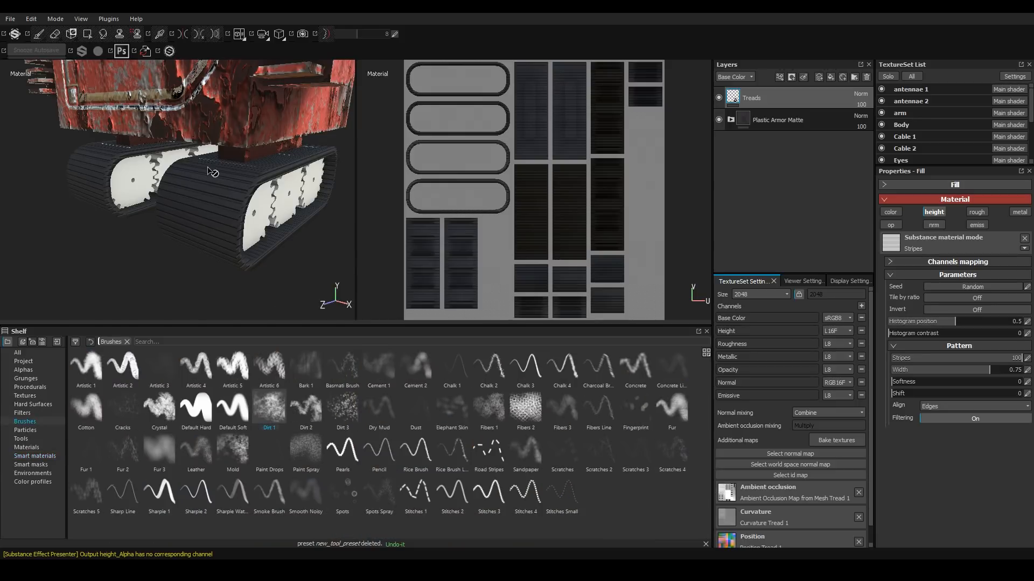
left_click(803, 77)
double_click(767, 98)
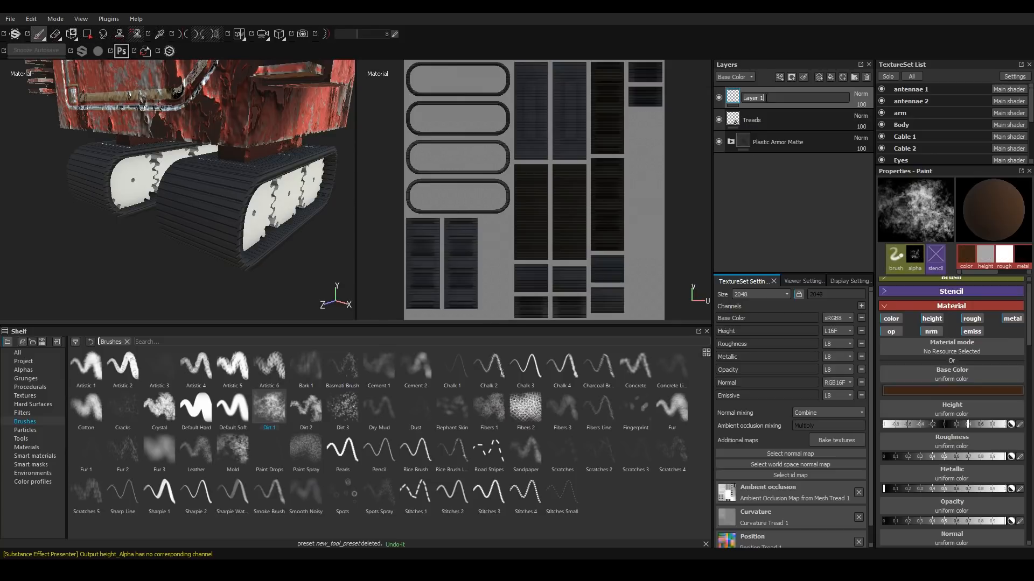
type("Dirt")
key("Return")
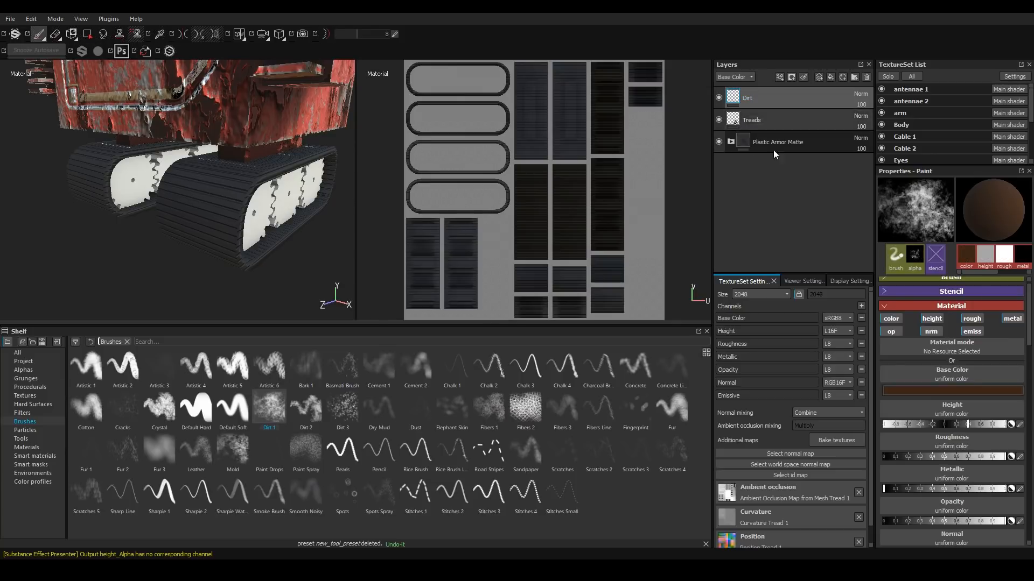
Turn off the opacity, emissive and metallic channels for the Dirt layer's brush material.
left_click(890, 333)
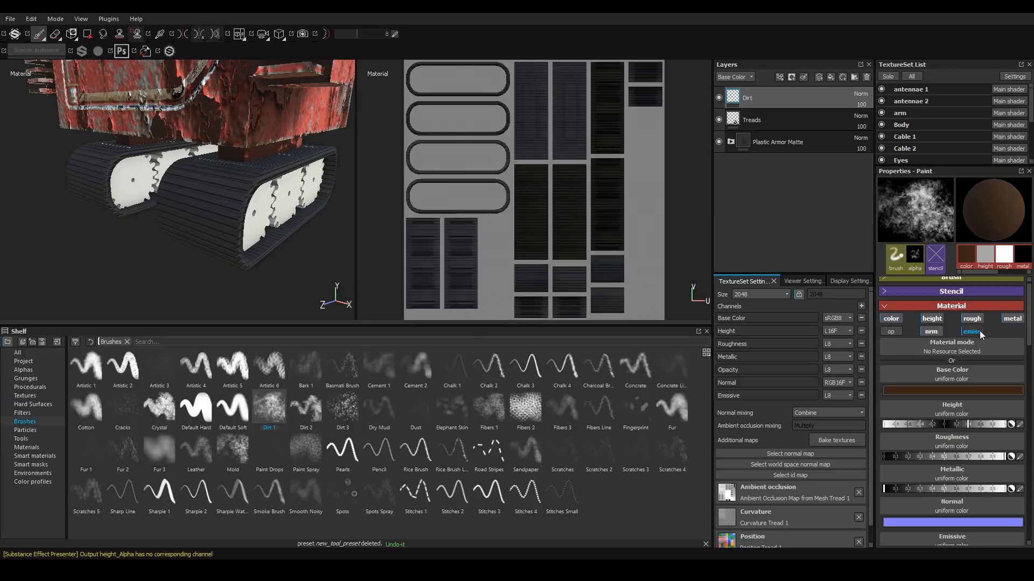
left_click(978, 332)
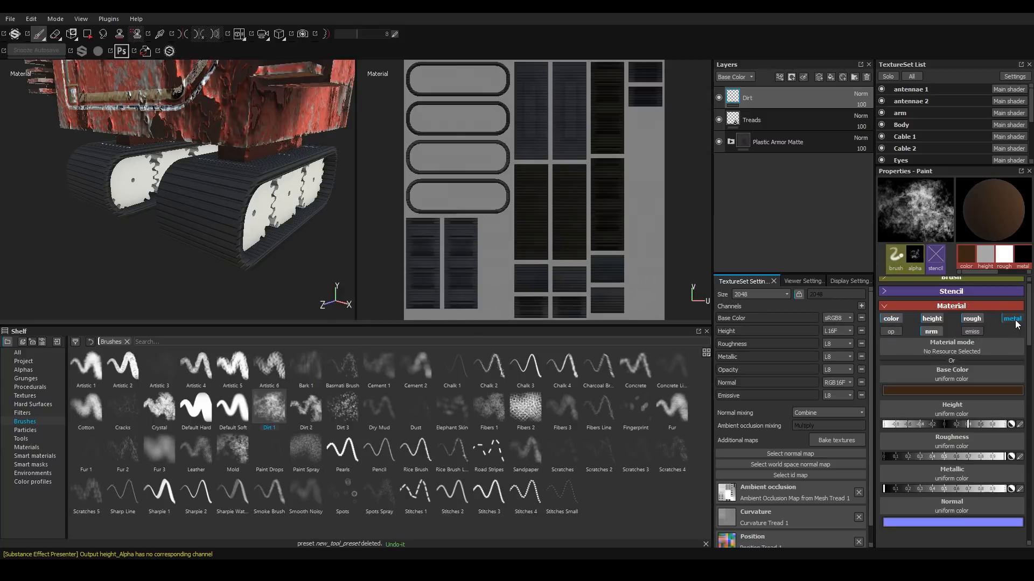
left_click(1012, 320)
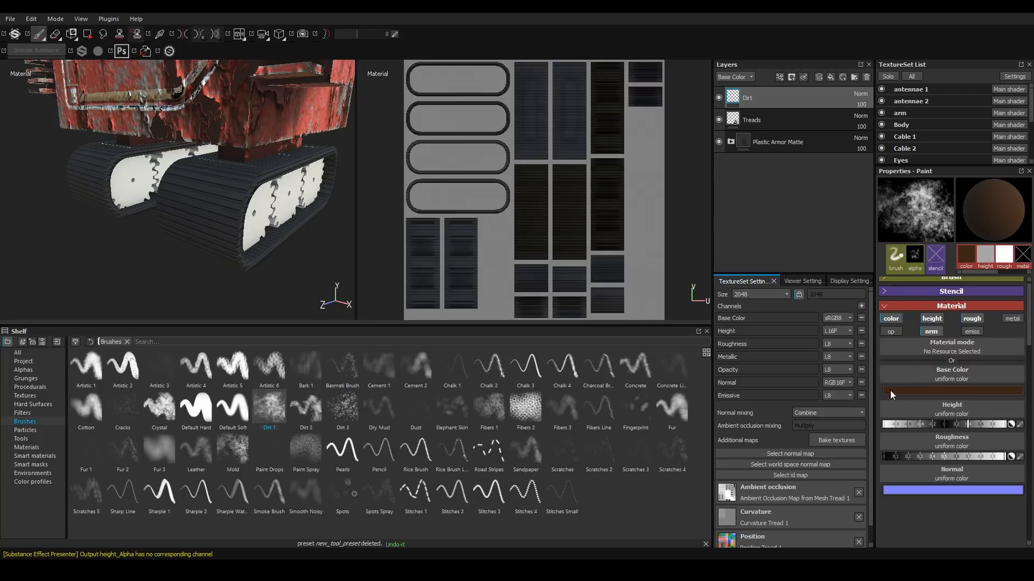
left_click(946, 390)
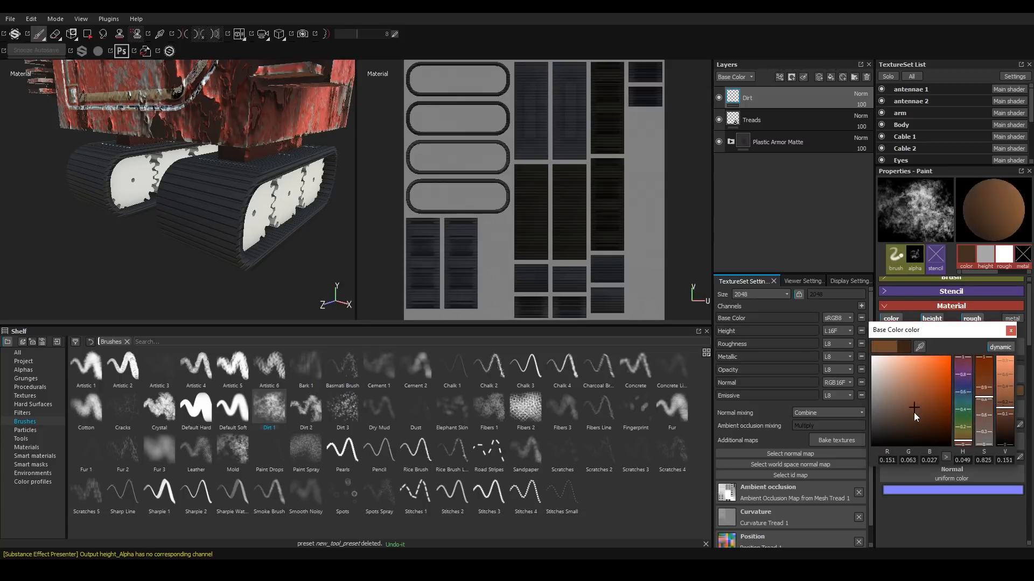
left_click(1011, 330)
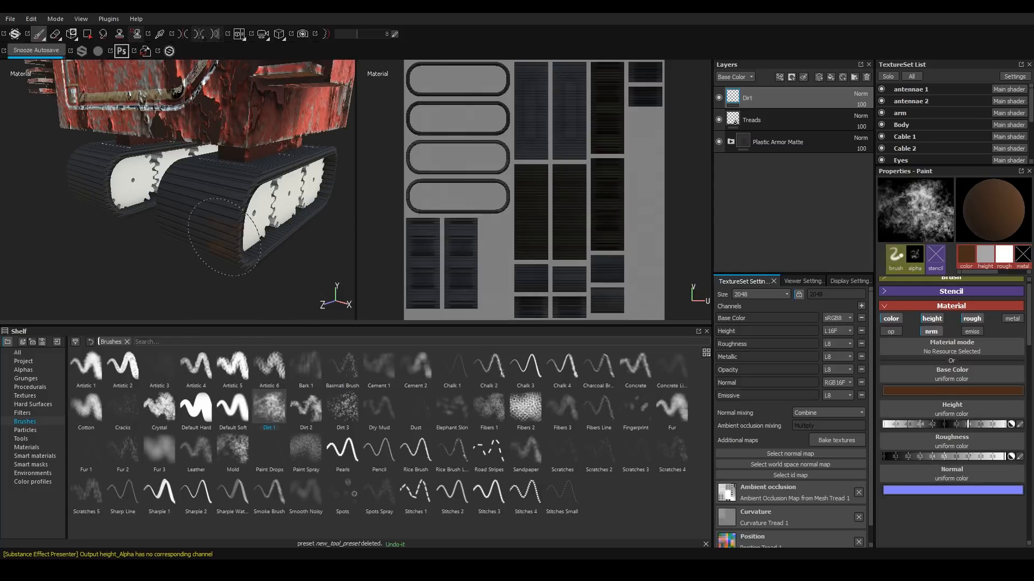
Paint brown dirt onto the front tread with the Dirt 1 brush.
mouse_move(210, 230)
left_mouse_down("alt")
mouse_move(203, 218)
mouse_move(198, 239)
mouse_move(203, 219)
mouse_move(189, 217)
left_mouse_up("alt")
scroll(193, 235, "down", 4)
scroll(192, 234, "up", 5)
mouse_move(189, 216)
left_mouse_down()
mouse_move(245, 199)
mouse_move(207, 209)
left_mouse_up()
scroll(184, 213, "down", 3)
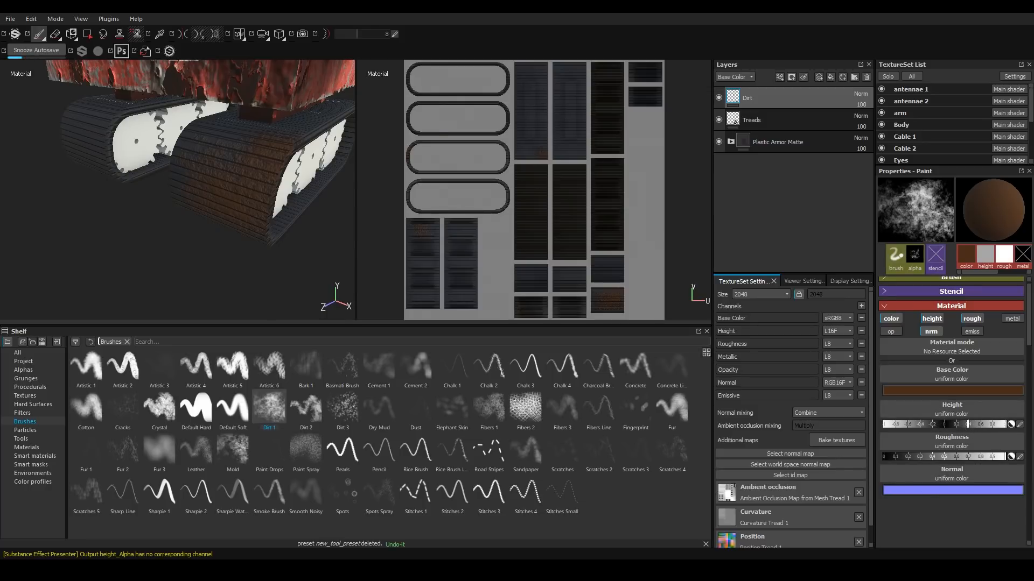
Set the dirt brush's normal to Grunge Brushed and paint more dirt onto the treads.
left_click(951, 475)
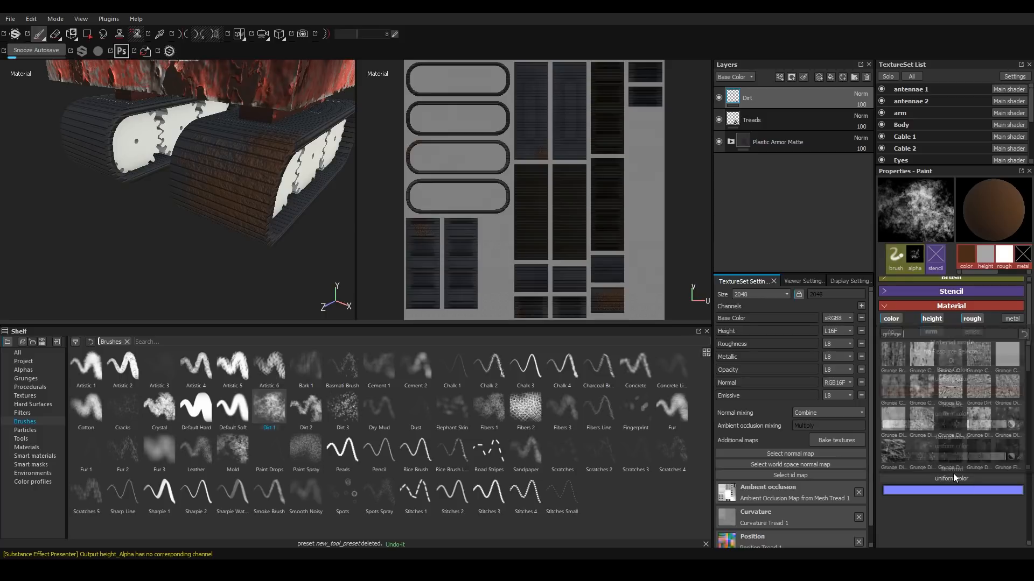
left_click(892, 352)
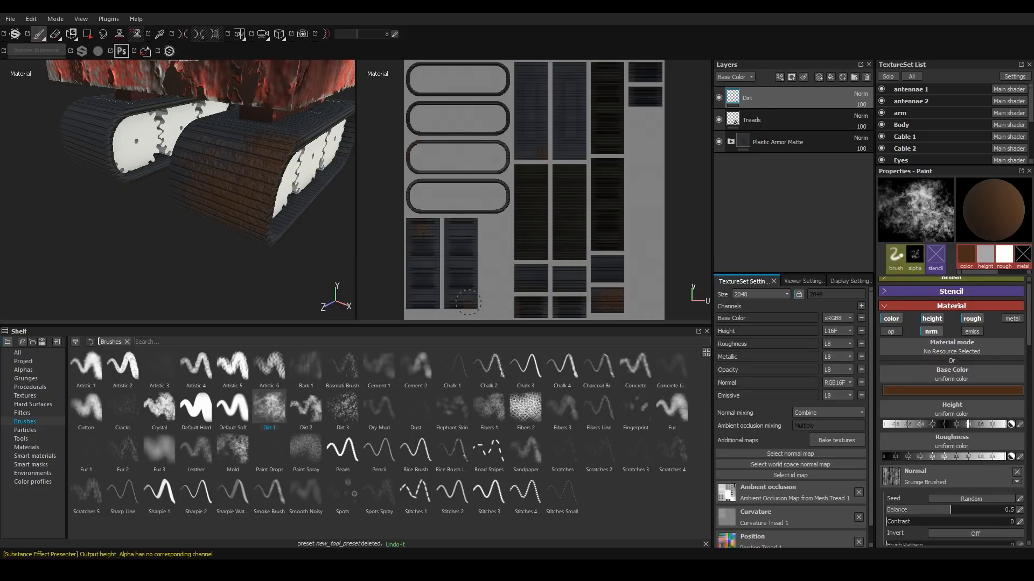
mouse_move(226, 184)
left_mouse_down("alt")
mouse_move(201, 194)
mouse_move(214, 209)
mouse_move(291, 157)
mouse_move(210, 205)
mouse_move(156, 194)
mouse_move(280, 221)
mouse_move(323, 207)
mouse_move(265, 224)
mouse_move(173, 199)
mouse_move(178, 166)
left_mouse_up("alt")
left_click_drag(241, 176, 175, 173, "alt")
left_click_drag(181, 188, 183, 191)
mouse_move(250, 199)
left_mouse_down("alt")
mouse_move(93, 213)
mouse_move(170, 174)
left_mouse_up("alt")
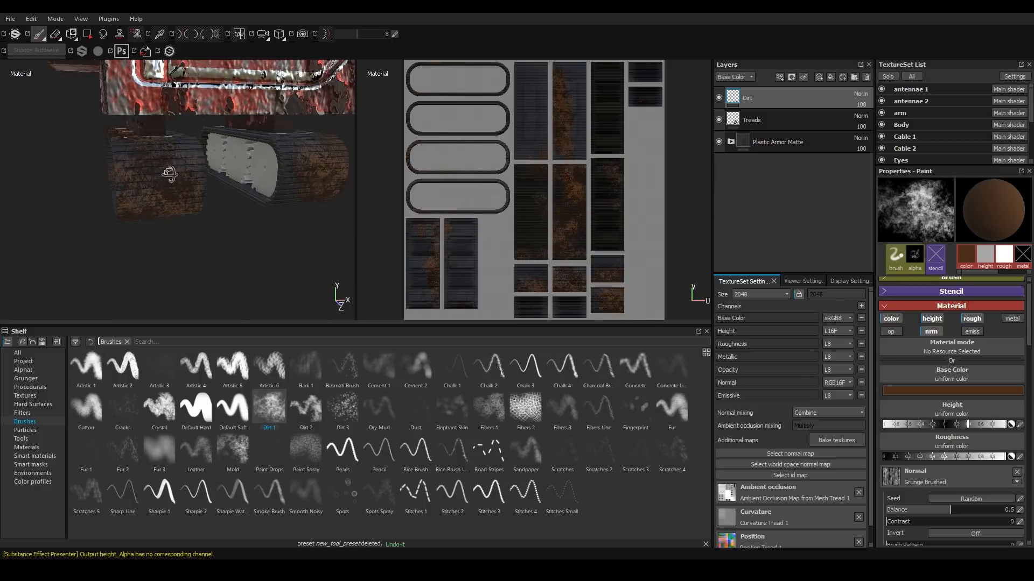
Erase parts of the dirt on the treads with the Eraser tool.
left_click(54, 34)
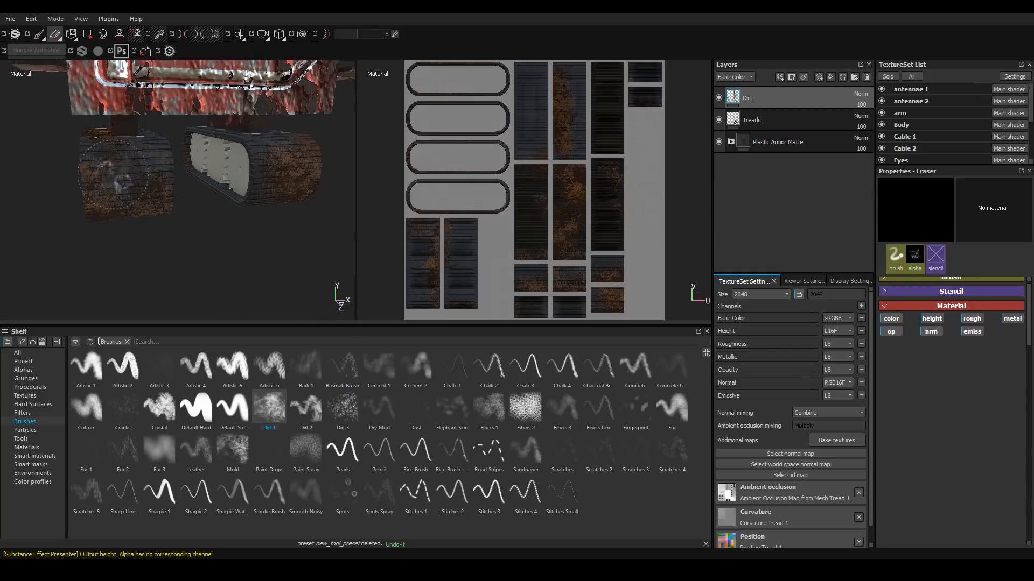
left_click_drag(109, 196, 121, 176, "alt")
left_click_drag(159, 217, 138, 179, "alt")
mouse_move(310, 202)
left_mouse_down("alt")
mouse_move(271, 180)
mouse_move(157, 231)
mouse_move(154, 222)
mouse_move(264, 207)
left_mouse_up("alt")
right_click_drag(276, 163, 235, 191, "alt")
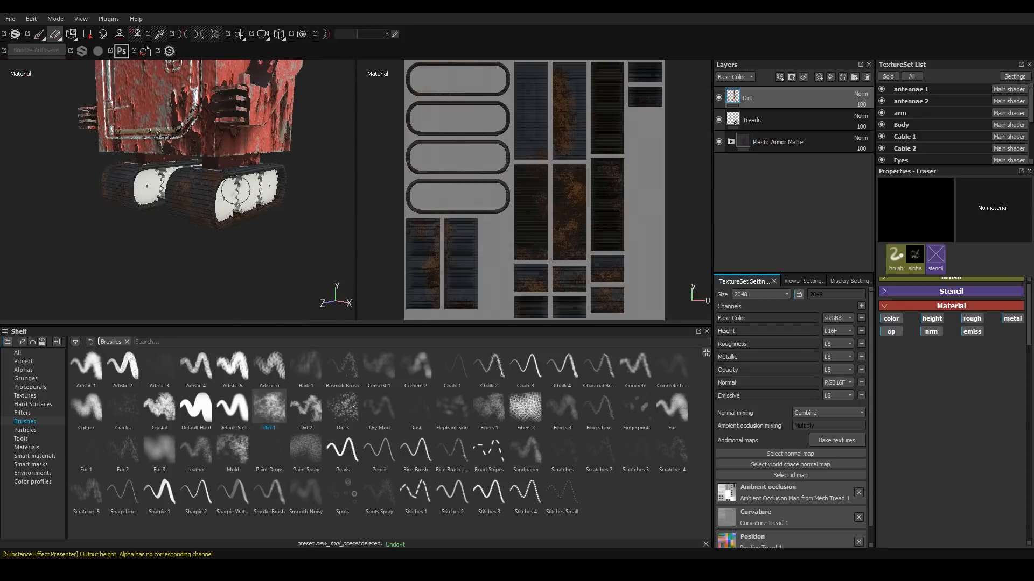
Select the Eyes texture set and apply the Base Metal smart material to it.
left_click_drag(237, 188, 210, 214, "alt")
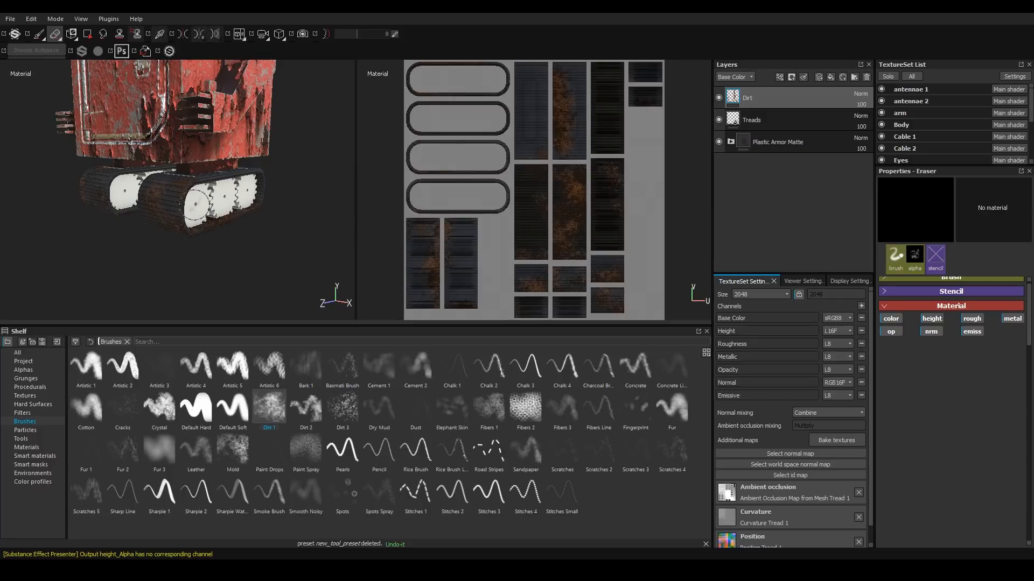
left_click_drag(197, 202, 128, 216, "alt")
right_click_drag(128, 217, 156, 206, "alt")
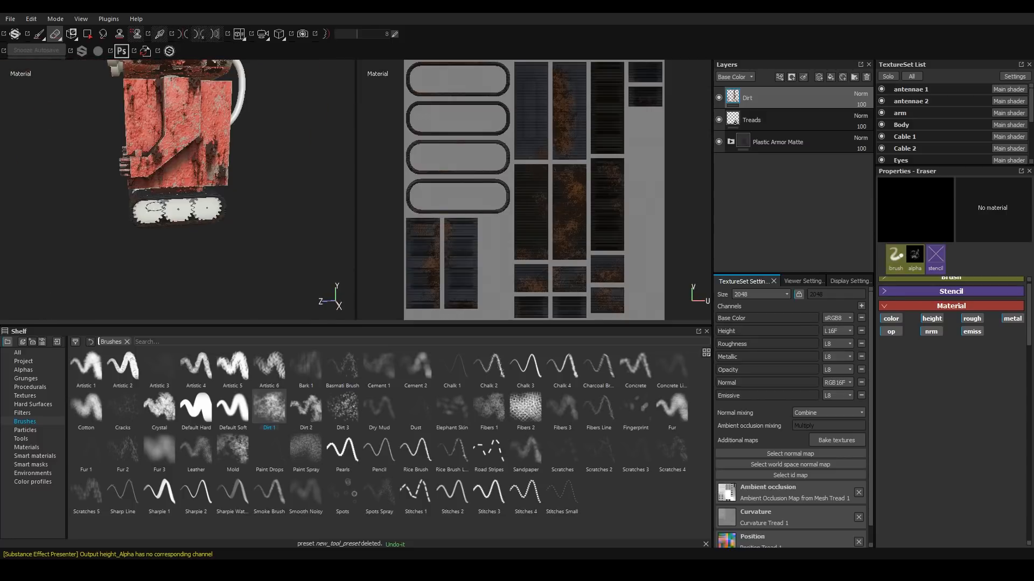
middle_click_drag(156, 206, 165, 291, "alt")
left_click_drag(242, 209, 290, 204, "alt")
right_click_drag(291, 203, 318, 198, "alt")
left_click_drag(194, 193, 203, 175, "alt")
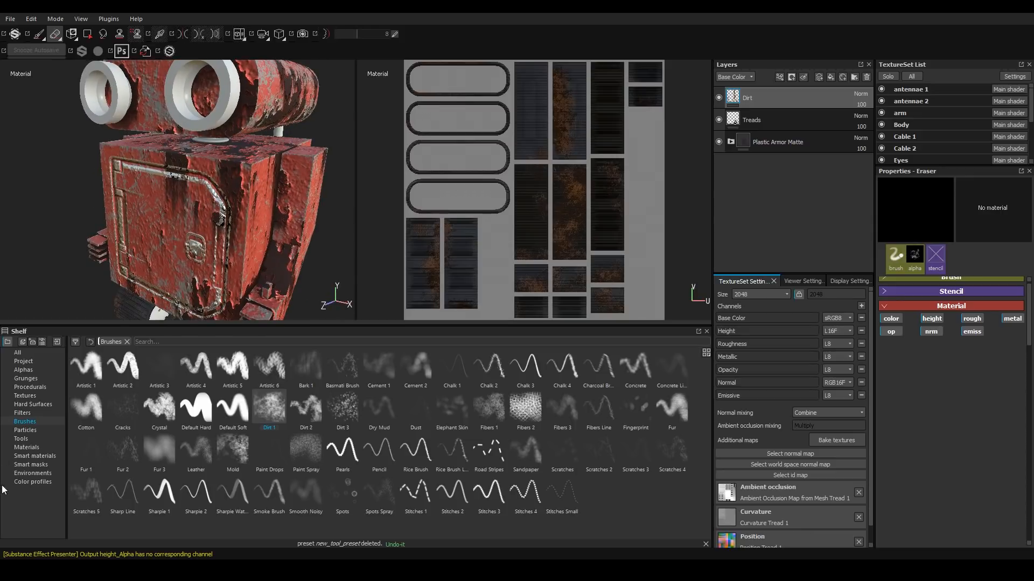
left_click(42, 456)
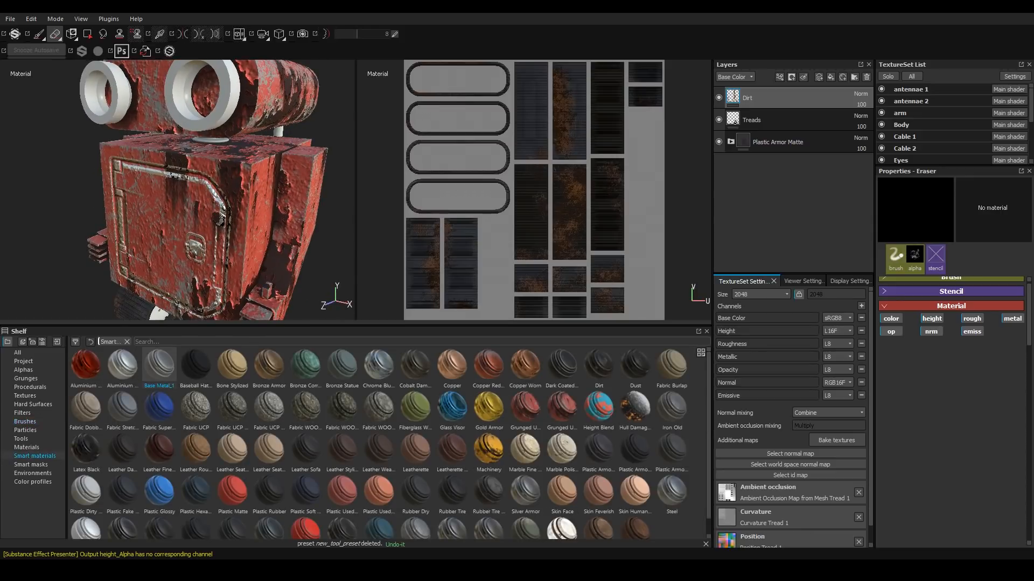
right_click(226, 96, "ctrl+alt")
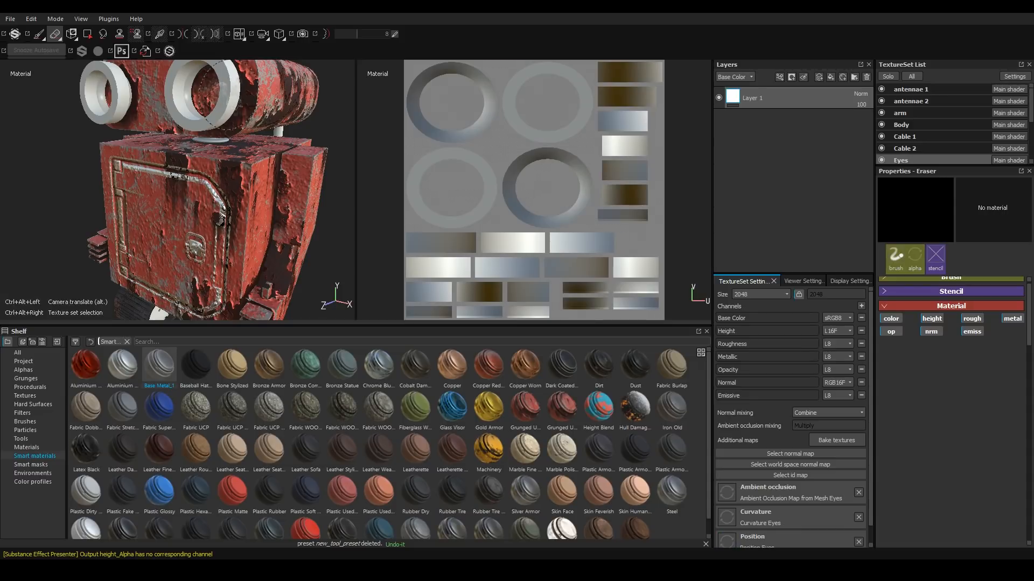
left_click_drag(157, 377, 762, 94)
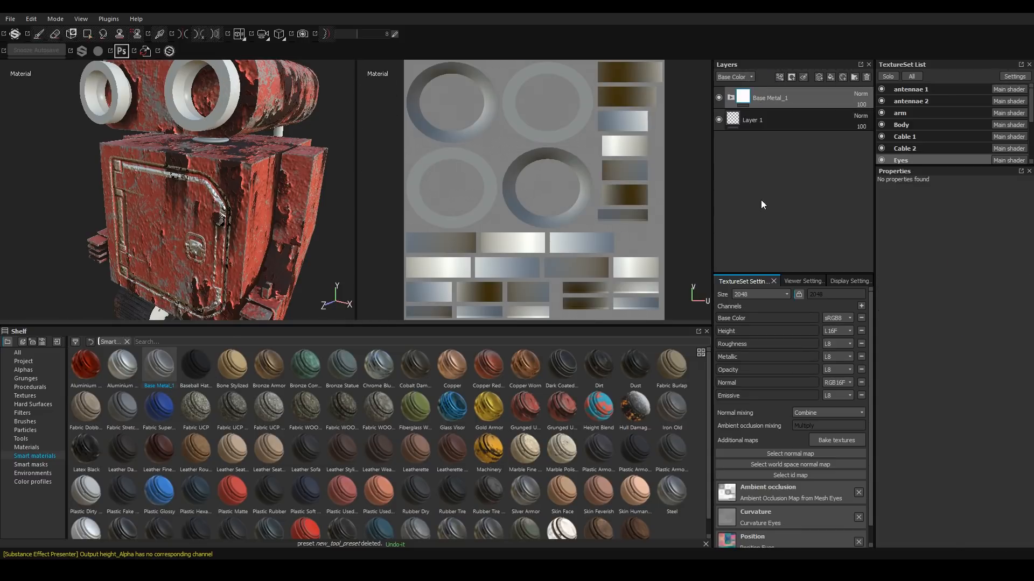
Expand the Eyes' Base Metal folder and make its Base copy 1 layer visible.
left_click(731, 98)
left_click(741, 140)
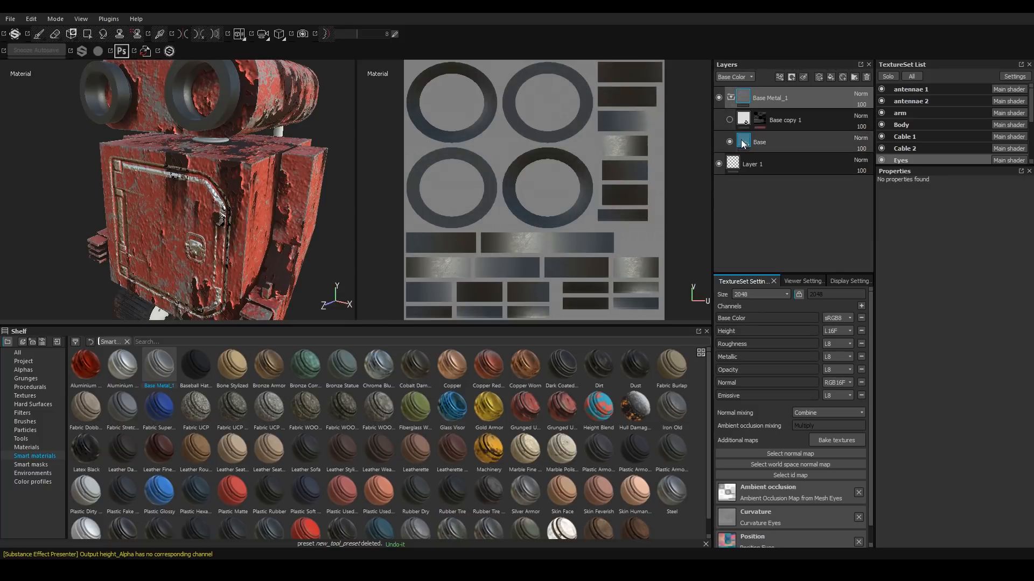
left_click_drag(246, 103, 198, 108, "alt")
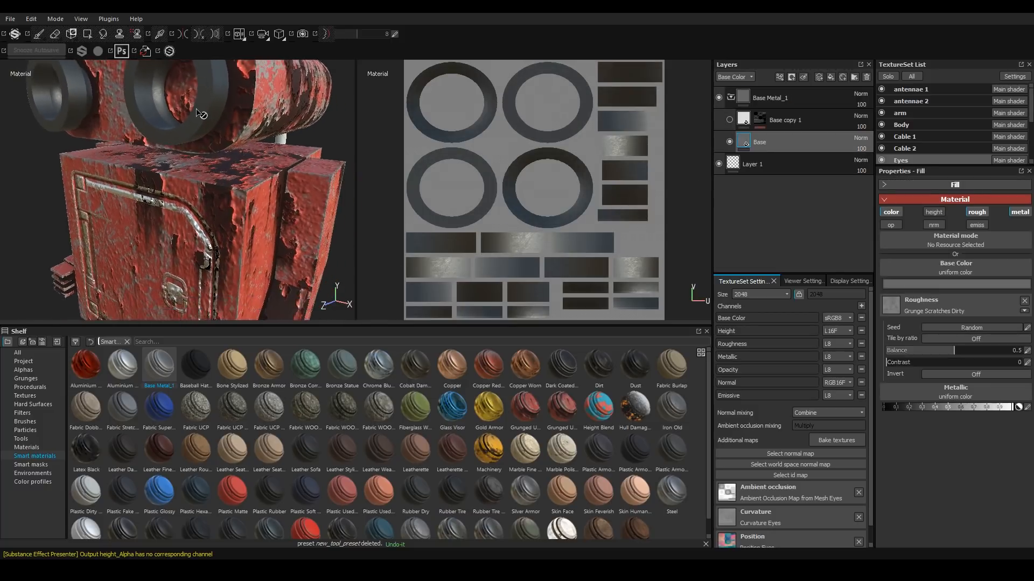
right_click_drag(198, 108, 222, 140, "alt")
left_click_drag(222, 141, 171, 130, "alt")
middle_click_drag(207, 130, 218, 151, "alt")
left_click_drag(219, 152, 208, 239, "alt")
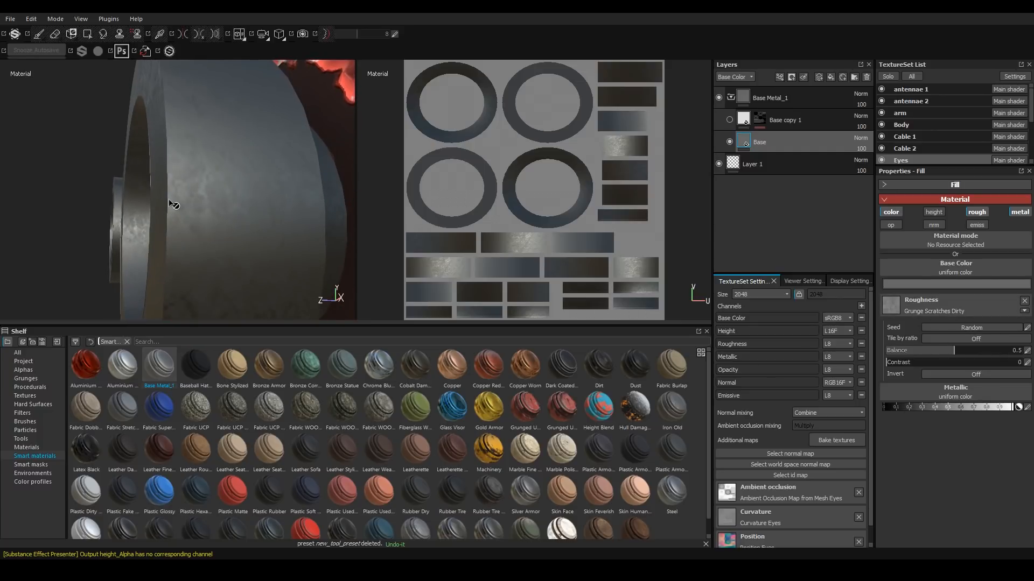
left_click(730, 120)
Select the Wheel 3 texture set and apply the Base Metal smart material to it.
left_click_drag(242, 268, 162, 132, "alt")
middle_click_drag(162, 132, 150, 42, "alt")
scroll(188, 226, "up", 6)
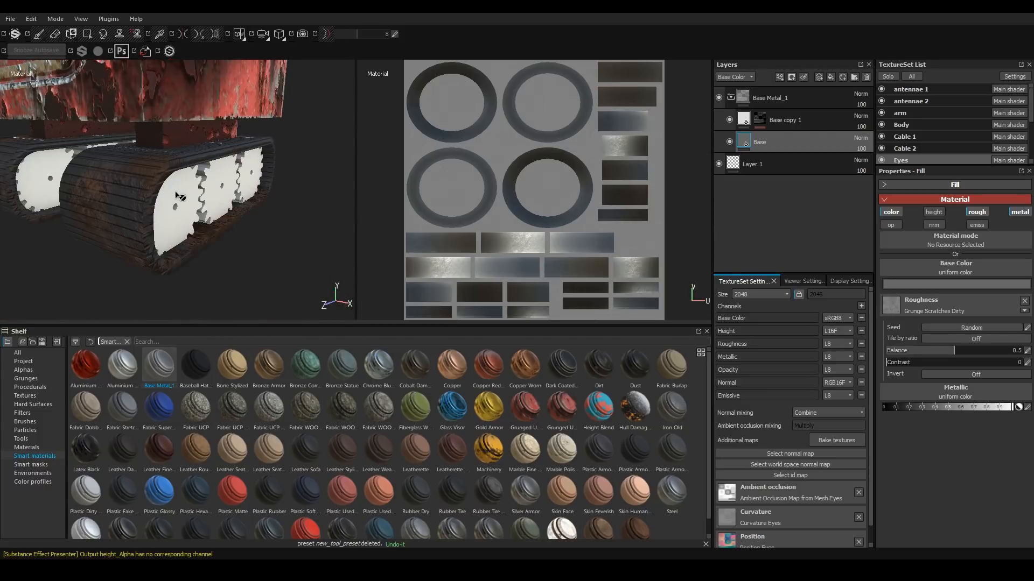
left_click_drag(193, 230, 170, 228, "alt")
right_click(168, 228, "ctrl+alt")
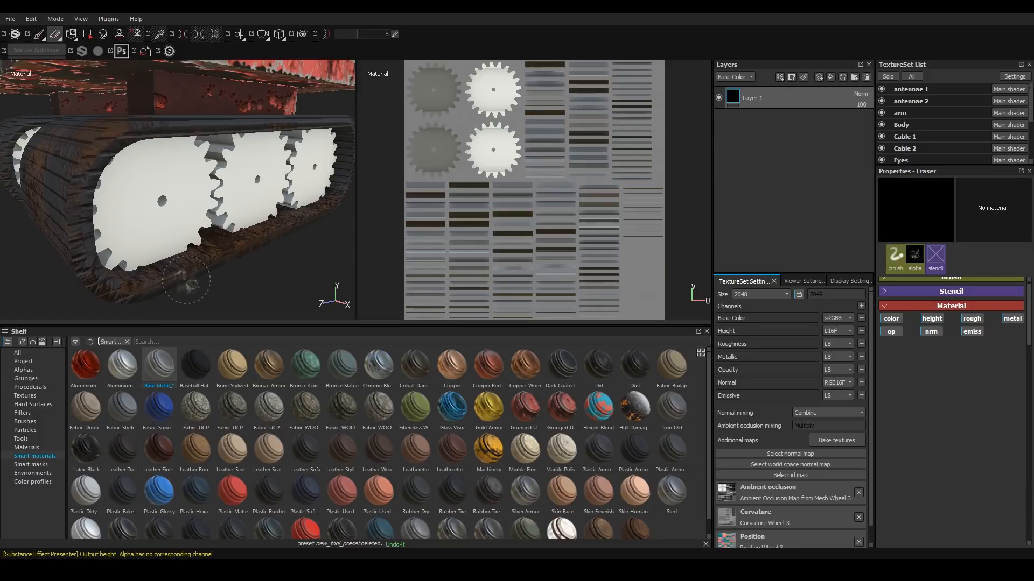
left_click_drag(160, 364, 754, 99)
Expand Wheel 3's Base Metal folder and make its Base copy 1 layer visible.
left_click(730, 98)
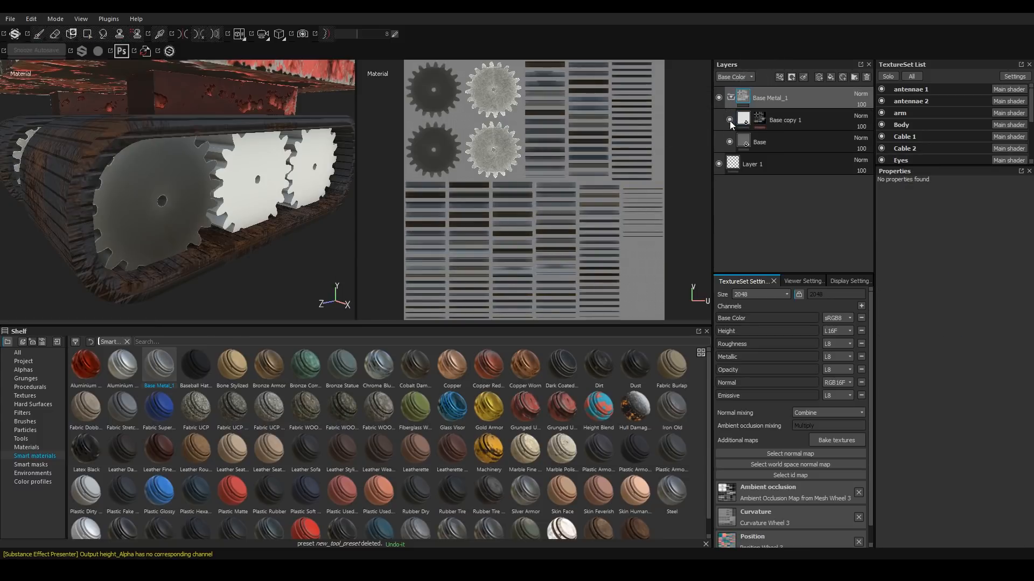
right_click_drag(131, 204, 211, 113, "alt")
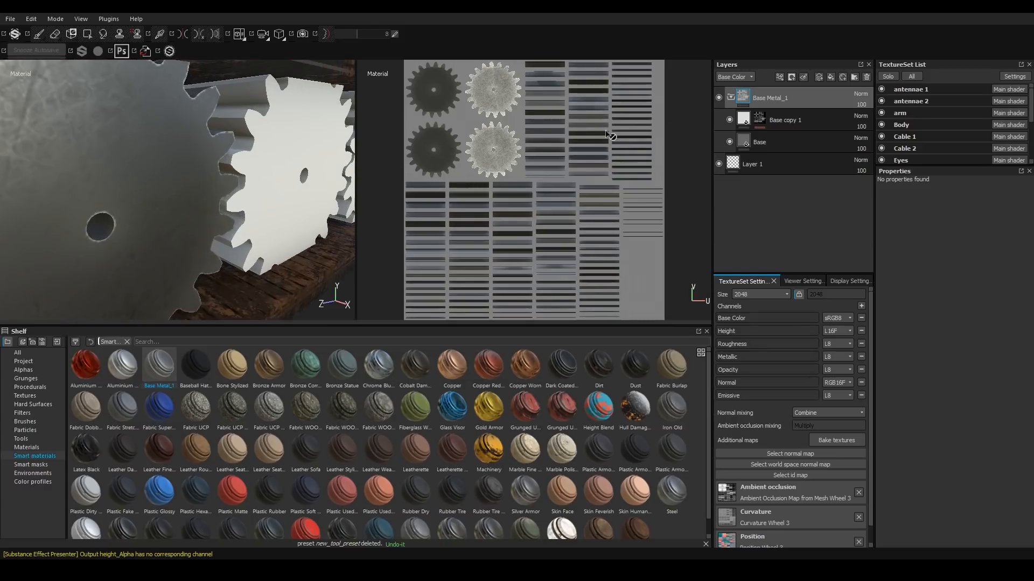
left_click(729, 120)
Select the Wheel 1 texture set and apply the Base Metal smart material to it.
scroll(870, 501, "down", 1)
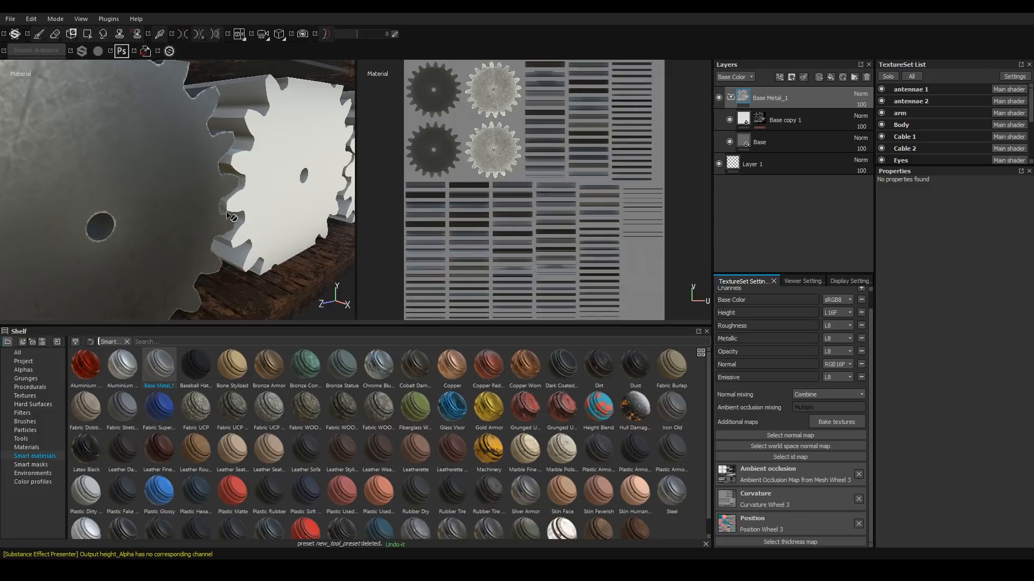
left_click_drag(232, 217, 264, 202, "alt")
scroll(264, 198, "down", 5)
right_click(240, 191, "ctrl+alt")
left_click_drag(159, 366, 769, 92)
Pick another part's texture set in the viewport and apply the Base Metal smart material to it.
middle_click_drag(232, 135, 241, 240, "alt")
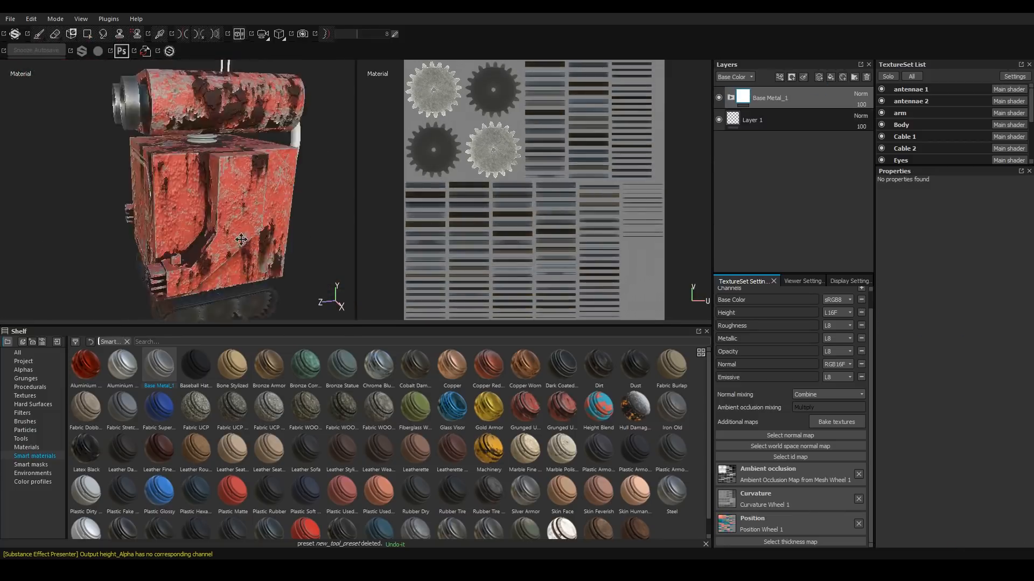
left_click_drag(242, 239, 216, 259, "alt")
right_click(318, 169, "ctrl+alt")
left_click_drag(159, 366, 787, 95)
Select the Cable 2 texture set and apply the Base Metal smart material to it.
right_click(224, 140, "ctrl+alt")
scroll(162, 167, "down", 5)
right_click(208, 226, "ctrl+alt")
right_click(220, 156, "ctrl+alt")
left_click_drag(159, 366, 781, 94)
Select the arm texture set and add a new paint layer named Hard Surface.
scroll(178, 177, "down", 5)
left_click_drag(124, 161, 209, 151, "alt")
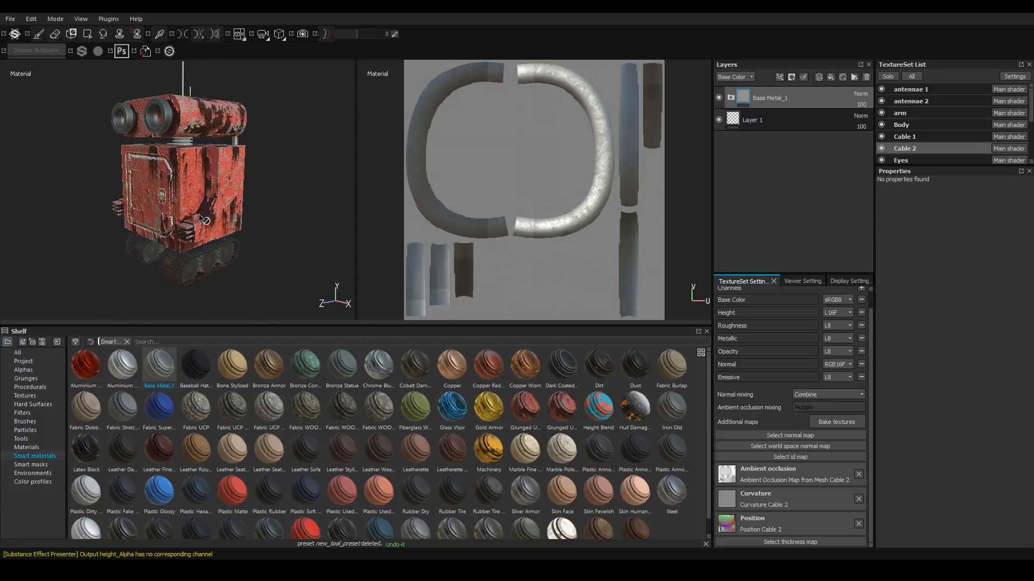
right_click(228, 195, "ctrl+alt")
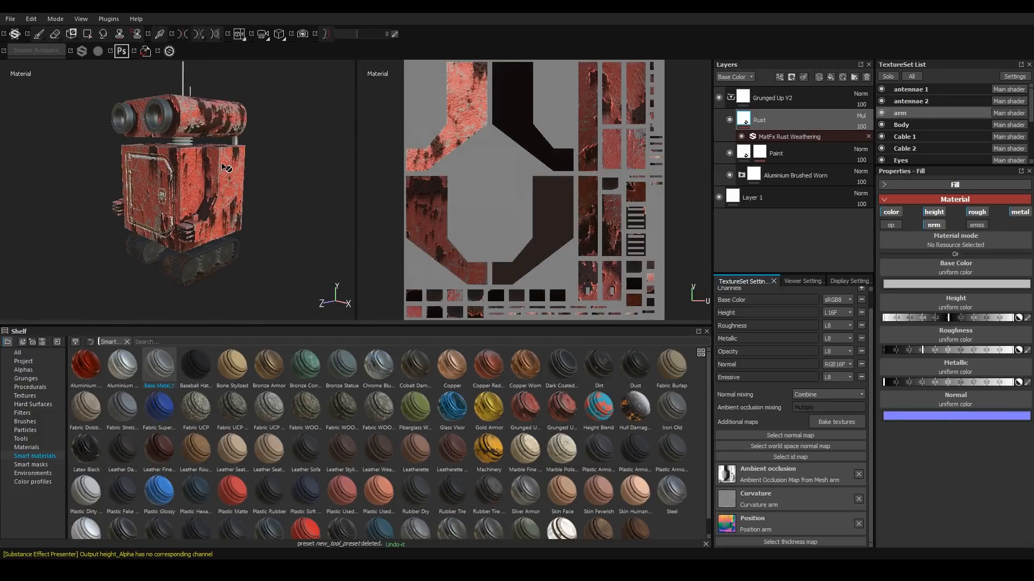
scroll(215, 202, "up", 5)
left_click_drag(134, 205, 353, 178, "alt")
scroll(183, 177, "down", 4)
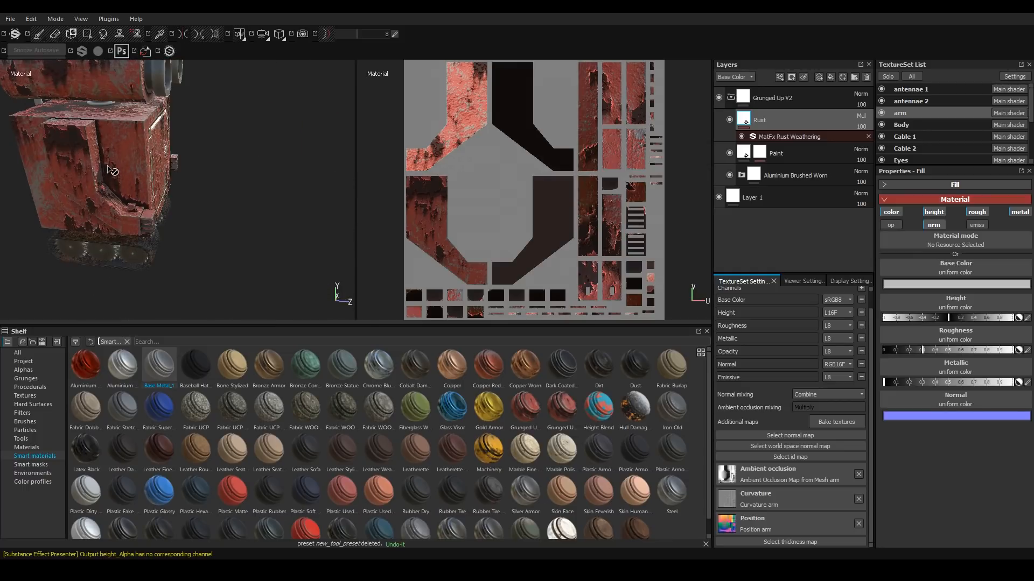
left_click_drag(106, 168, 48, 168, "alt")
left_click_drag(241, 203, 137, 202, "alt")
middle_click_drag(290, 210, 89, 166, "alt")
left_click_drag(171, 194, 110, 187, "alt")
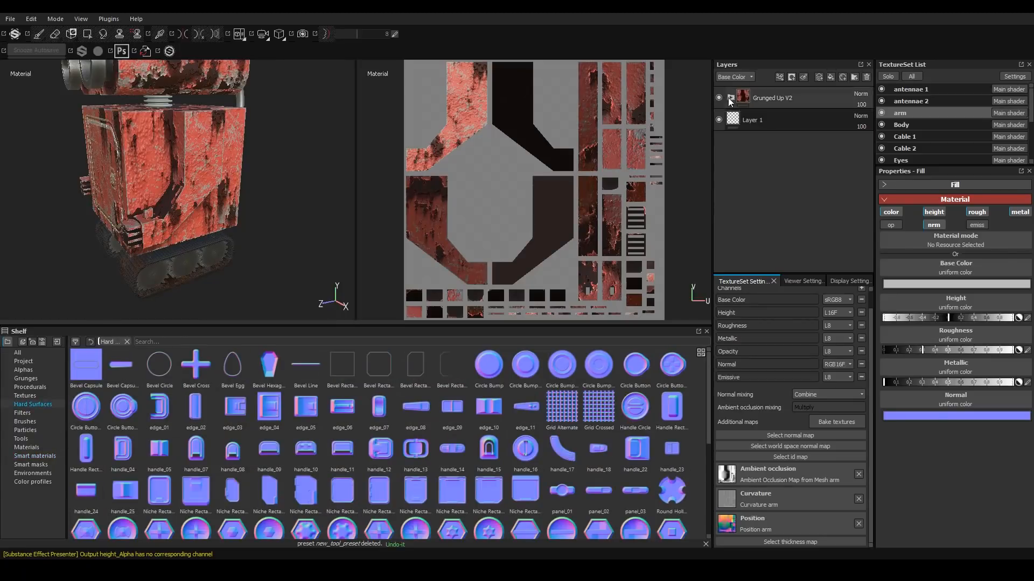
key("2")
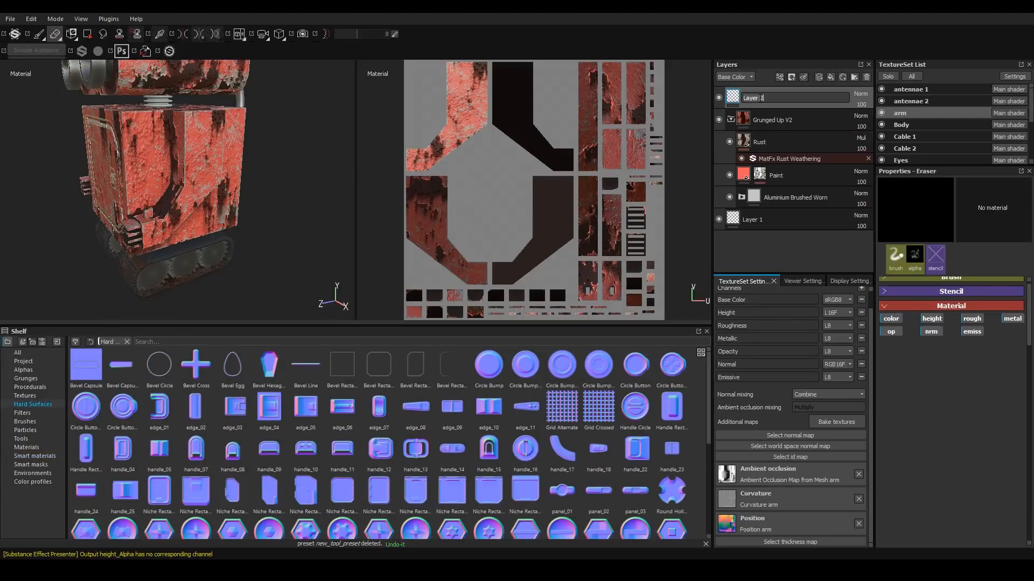
key("1")
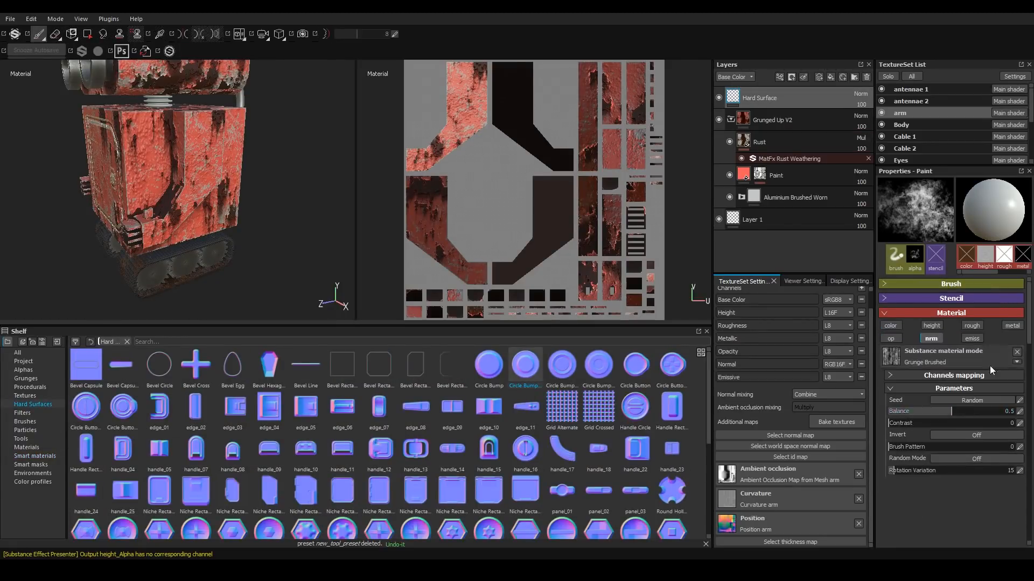
Clear the brush's Grunge Brushed material and turn off the color, height, roughness and metal channels, keeping normal.
left_click(1016, 352)
left_click(891, 326)
left_click(933, 326)
left_click(972, 326)
left_click(1011, 326)
Stamp Circle Bump hard-surface detail onto the arm using the Default Hard brush.
left_click(525, 366)
middle_click_drag(108, 243, 116, 272, "alt")
left_click(25, 422)
left_click(196, 409)
left_click_drag(219, 177, 212, 155, "alt+shift")
left_click(217, 162)
Add a MatFx Detail Edge Wear filter to the Hard Surface layer.
left_click(779, 78)
left_click(802, 143)
left_click(953, 231)
left_click_drag(1027, 288, 1023, 343)
left_click(950, 299)
Load the edge_08 hard surface as the brush normal and stamp it onto the arm.
scroll(215, 189, "down", 5)
left_click_drag(216, 189, 188, 199, "alt")
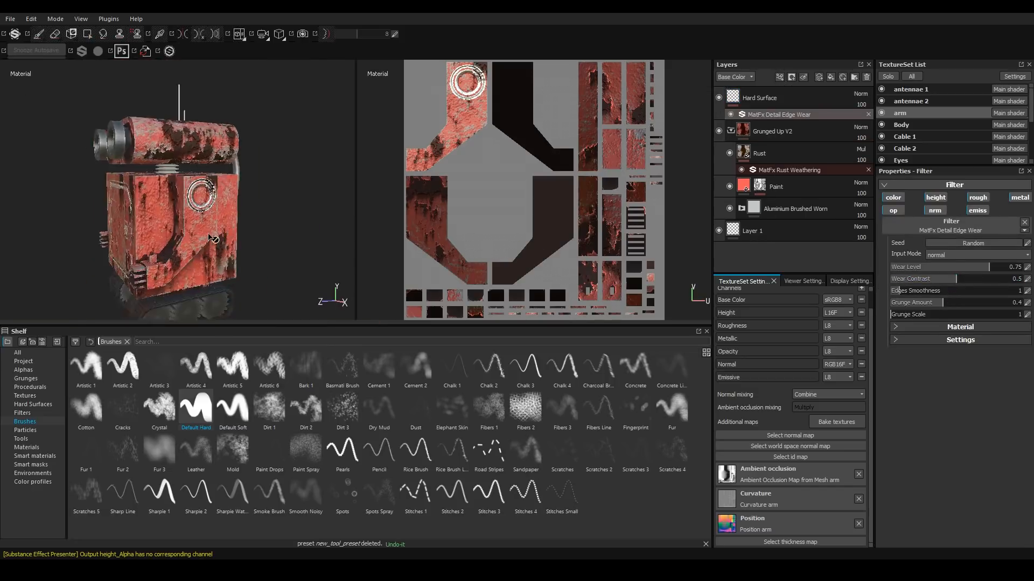
scroll(203, 201, "up", 5)
middle_click_drag(186, 134, 182, 34, "alt")
left_click(759, 98)
left_click(33, 404)
left_click_drag(415, 409, 935, 358)
left_click(1017, 352)
left_click_drag(415, 408, 938, 380)
mouse_move(240, 210)
left_mouse_down("alt")
mouse_move(207, 215)
mouse_move(203, 178)
left_mouse_up("alt")
left_click(183, 235)
left_click_drag(295, 177, 309, 179, "alt")
Load Circle Bump as the brush normal and stamp circular details onto the arm.
left_click_drag(488, 366, 937, 378)
right_click_drag(253, 169, 231, 169, "ctrl")
mouse_move(230, 168)
left_mouse_down("alt+shift")
mouse_move(215, 172)
mouse_move(215, 144)
left_mouse_up("alt+shift")
left_click(226, 171)
scroll(227, 170, "down", 5)
scroll(215, 144, "up", 3)
Select the Body texture set, load Bevel Rectangle as the brush normal and set the brush angle to 0.
left_click(902, 125)
left_click_drag(334, 362, 937, 372)
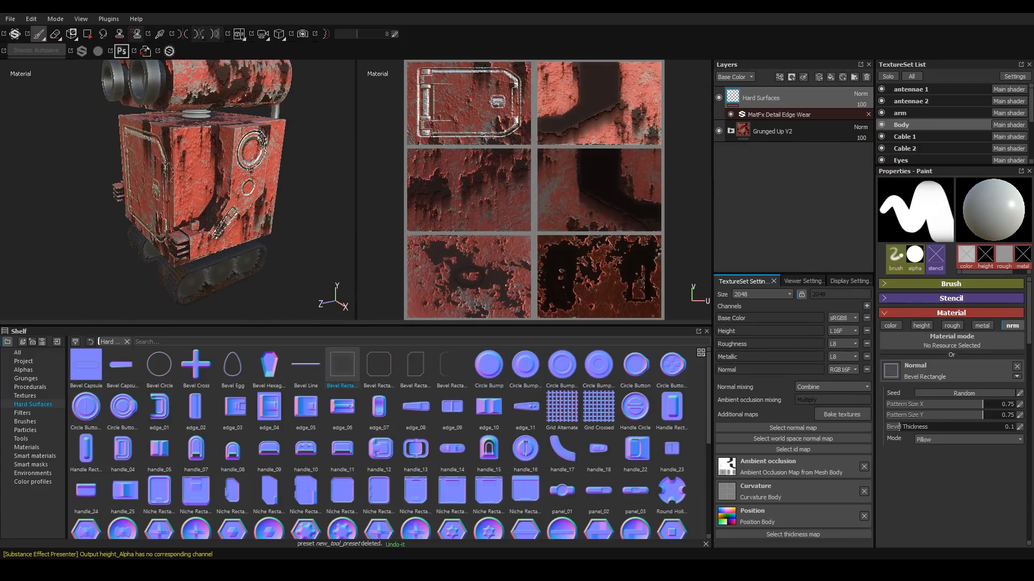
left_click(950, 284)
double_click(985, 353)
type("0")
key("Return")
Stamp a bevelled rectangle panel onto the front of the body.
left_click_drag(285, 198, 233, 202, "alt+shift")
right_click(232, 202)
left_click(254, 193)
right_click_drag(208, 244, 242, 243, "ctrl")
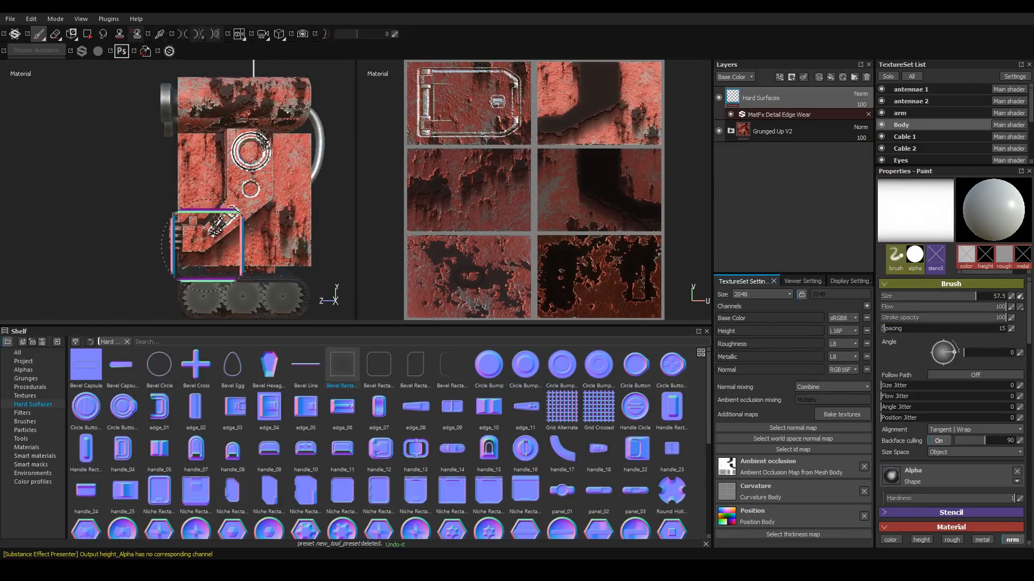
middle_click_drag(253, 202, 191, 183, "alt")
right_click_drag(192, 181, 216, 181, "ctrl")
Remove the brush's Shape alpha and stamp larger bevelled rectangle panels onto the body.
left_click(1017, 472)
left_click(193, 184)
mouse_move(170, 234)
left_mouse_down("alt")
mouse_move(217, 259)
mouse_move(235, 226)
mouse_move(216, 224)
left_mouse_up("alt")
scroll(236, 226, "down", 4)
left_click(223, 211)
left_click_drag(159, 253, 112, 123, "alt+shift")
scroll(203, 206, "up", 4)
left_click(203, 205)
scroll(910, 125, "down", 5)
left_click(901, 88)
left_click(881, 88)
mouse_move(167, 167)
left_mouse_down("alt")
mouse_move(185, 194)
mouse_move(180, 253)
left_mouse_up("alt")
scroll(133, 171, "down", 4)
right_click_drag(153, 164, 140, 165, "ctrl")
left_click(139, 164)
mouse_move(139, 164)
left_mouse_down("alt")
mouse_move(145, 131)
mouse_move(160, 246)
left_mouse_up("alt")
Undo the last stamp and restamp bevelled rectangle panels on the body's front and side.
key("ctrl+z")
right_click(145, 178, "ctrl+alt")
middle_click_drag(161, 246, 232, 282, "alt")
right_click_drag(181, 182, 191, 183, "ctrl")
left_click(190, 183)
mouse_move(190, 184)
left_mouse_down("alt")
mouse_move(104, 222)
mouse_move(256, 56)
mouse_move(232, 161)
mouse_move(111, 210)
mouse_move(253, 200)
left_mouse_up("alt")
scroll(231, 161, "down", 4)
left_click(882, 88)
right_click_drag(253, 199, 297, 195, "alt")
mouse_move(196, 196)
left_mouse_down("alt")
mouse_move(291, 202)
mouse_move(286, 187)
left_mouse_up("alt")
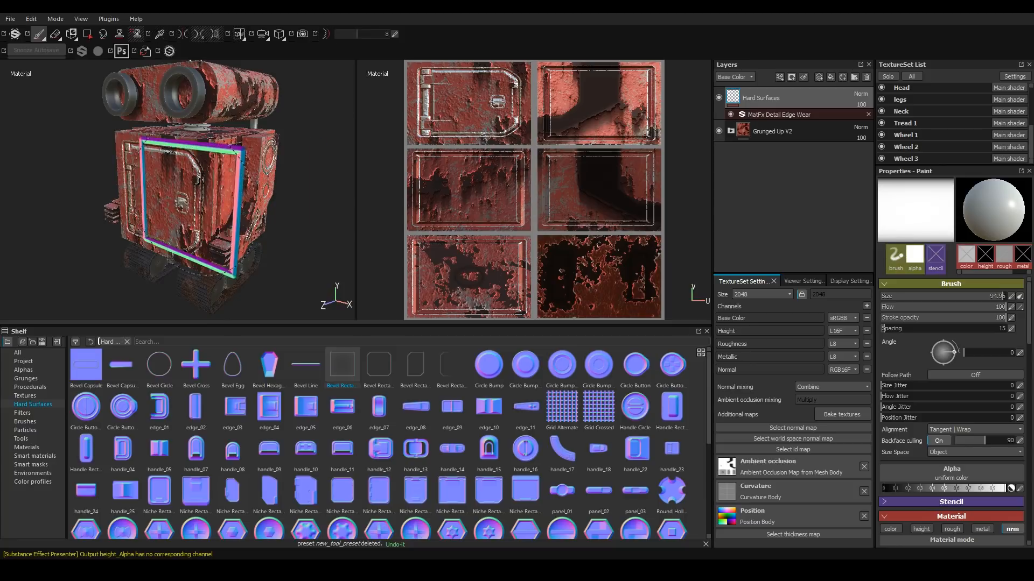
Save the project.
scroll(189, 213, "down", 4)
scroll(186, 235, "up", 4)
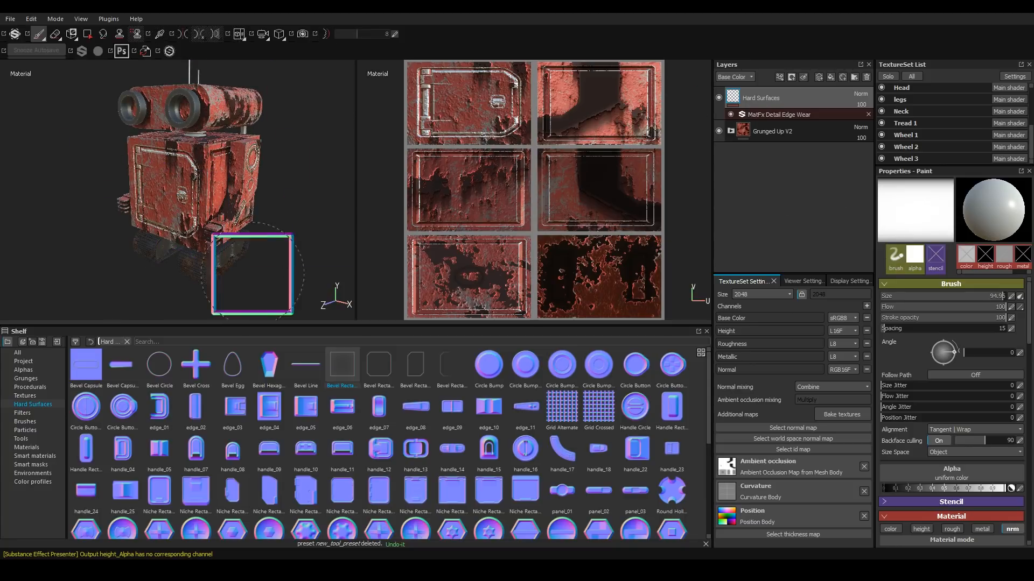
key("ctrl+s")
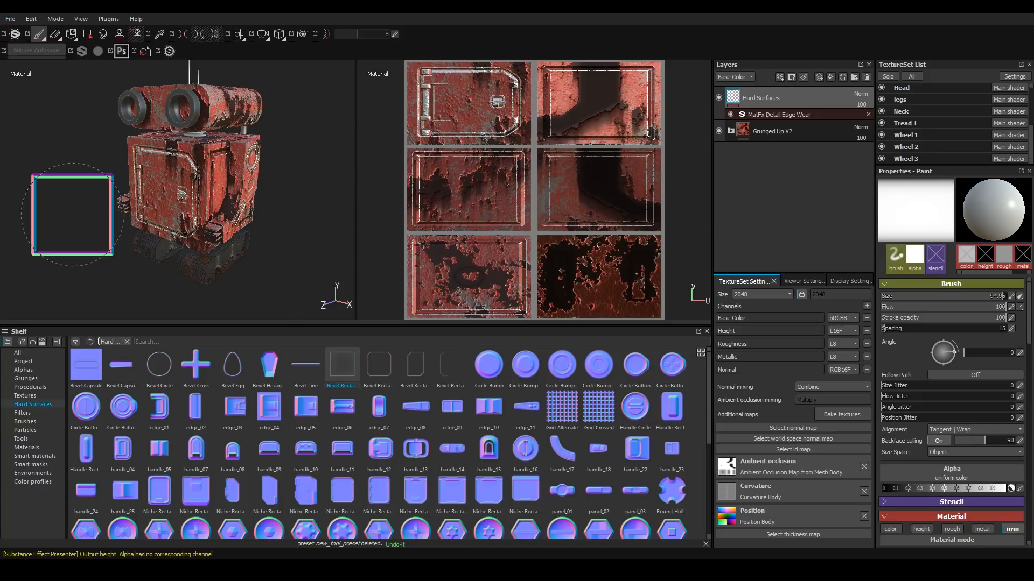
Export all texture sets with the Adobe Dimension config to the G:\Art Tutorials\Cinema4D to Substance Painter Workflow folder.
left_click(10, 19)
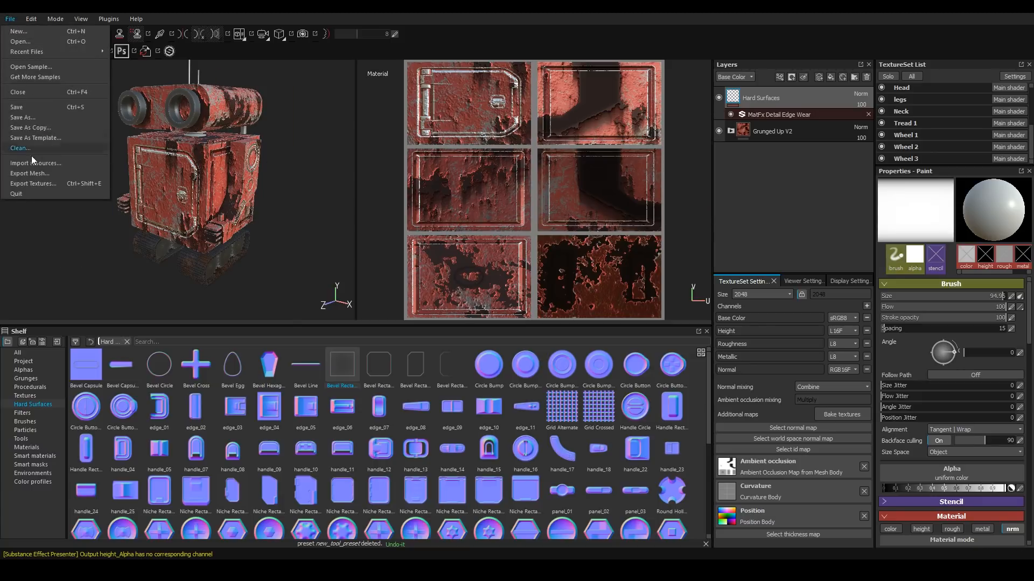
left_click(28, 183)
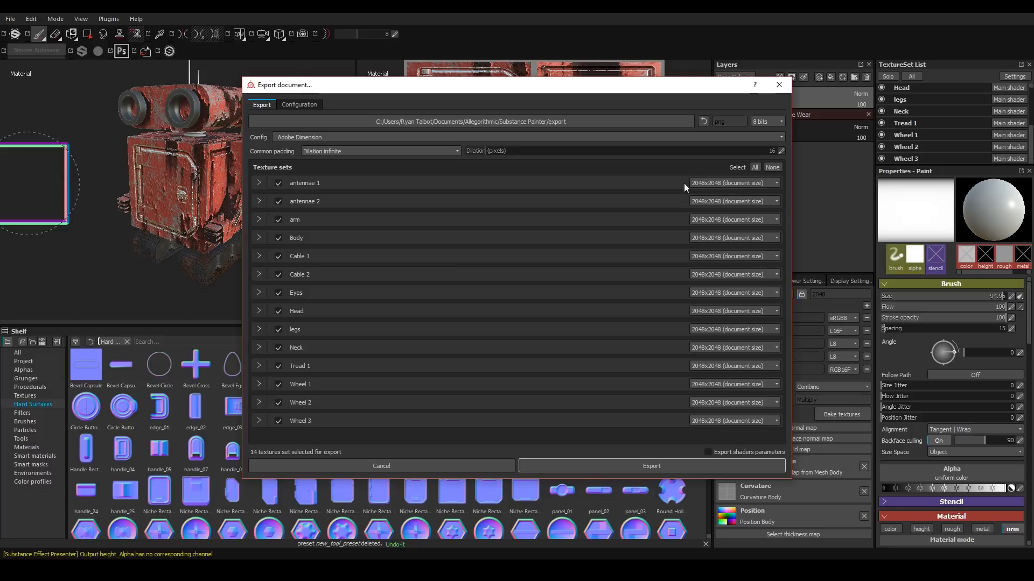
left_click(518, 121)
left_click(426, 119)
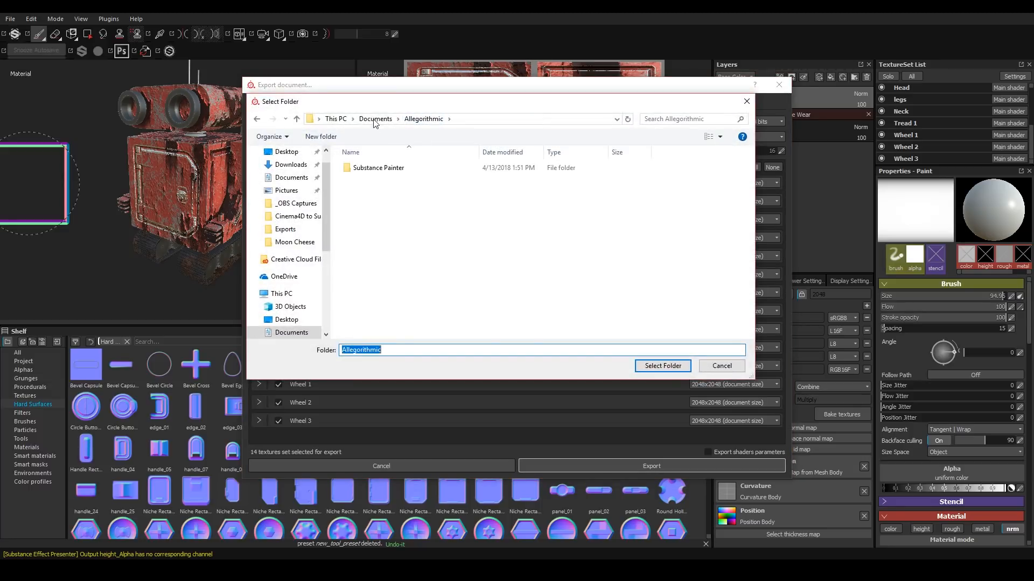
left_click(375, 119)
scroll(294, 269, "down", 4)
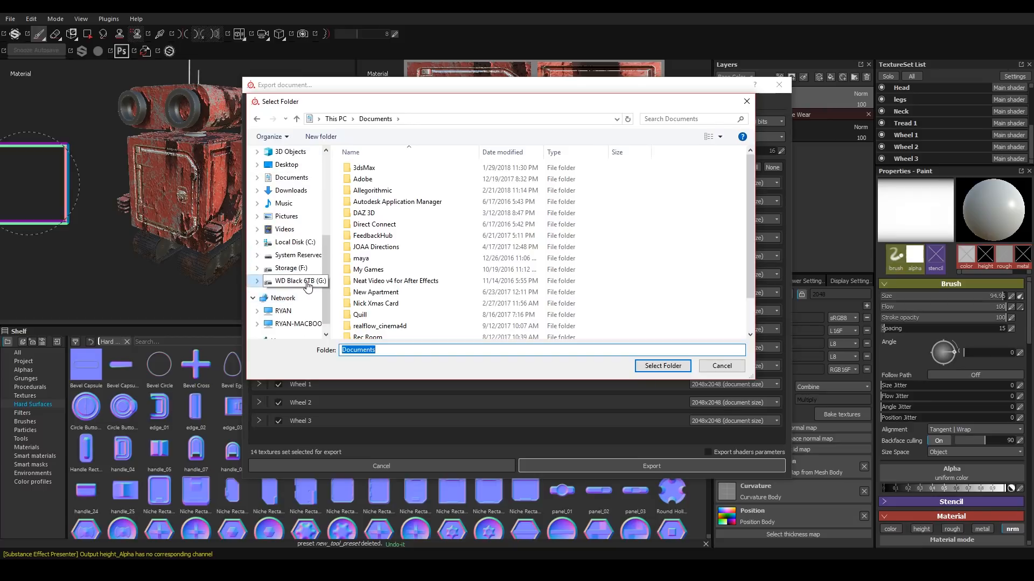
left_click(295, 281)
double_click(379, 224)
double_click(401, 179)
left_click(663, 366)
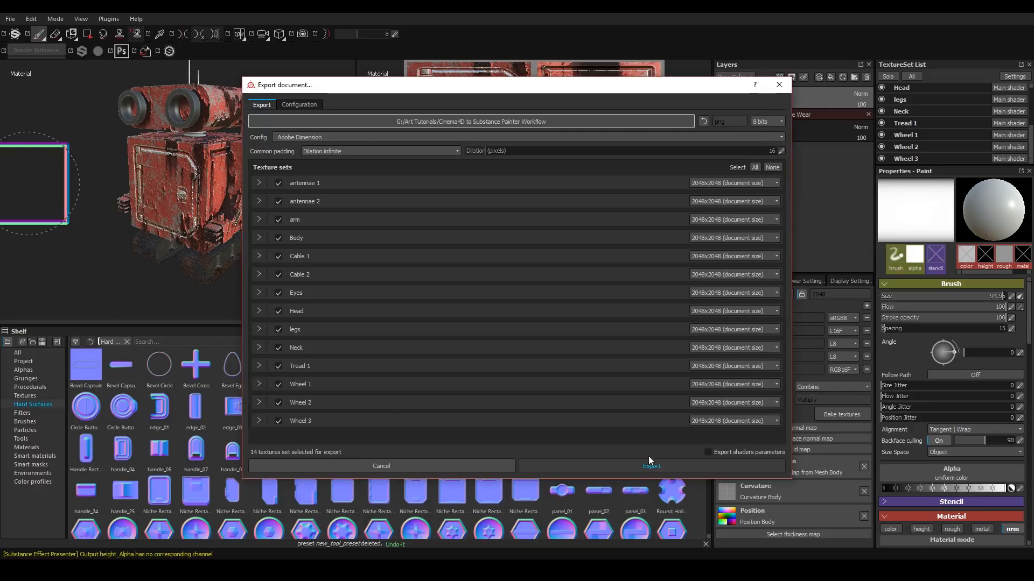
left_click(664, 465)
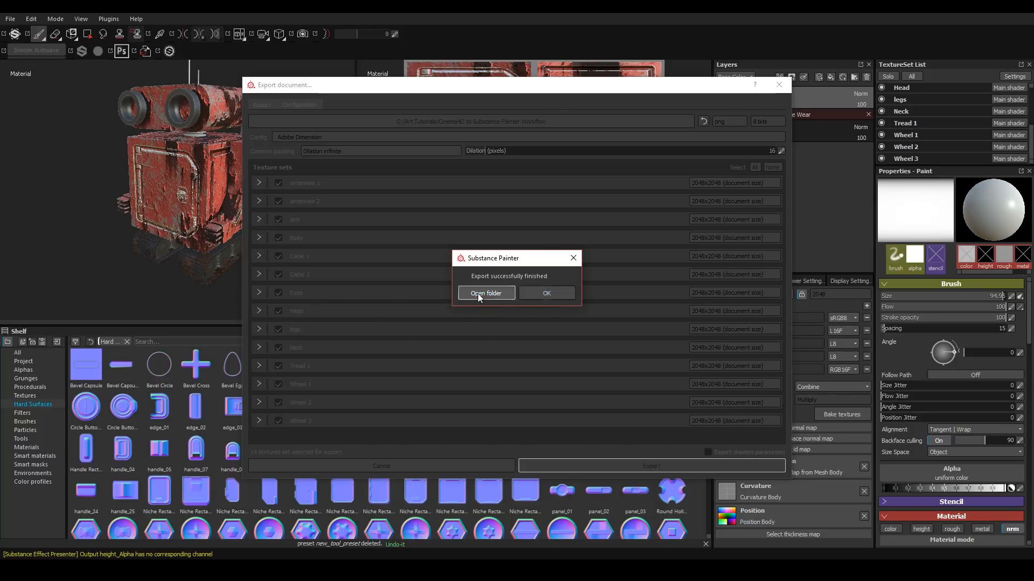
Open the export folder and browse the exported texture files.
left_click(478, 293)
left_click_drag(0, 54, 489, 52)
double_click(350, 173)
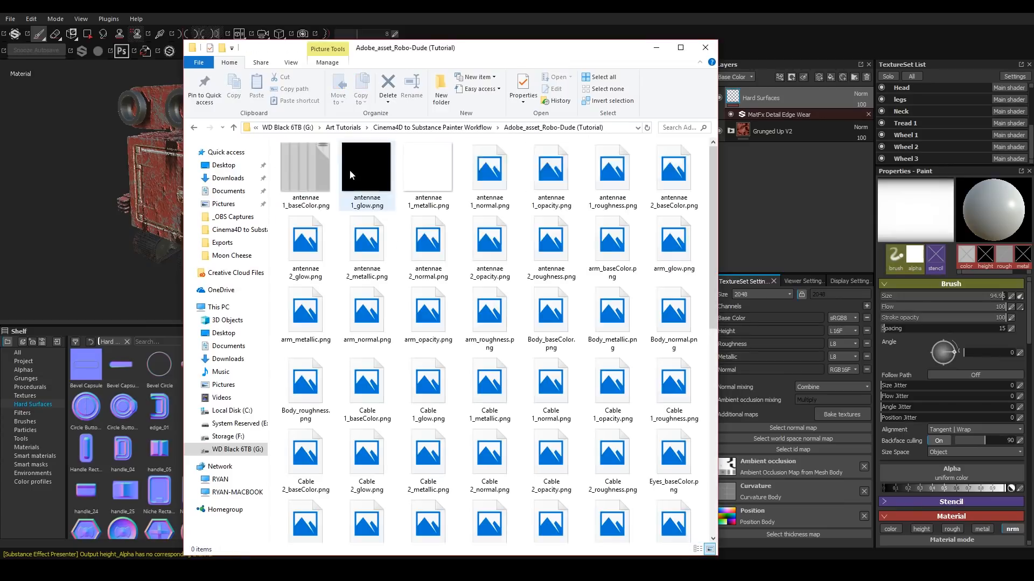
mouse_move(715, 253)
left_mouse_down()
mouse_move(727, 383)
mouse_move(714, 425)
mouse_move(710, 238)
left_mouse_up()
mouse_move(558, 301)
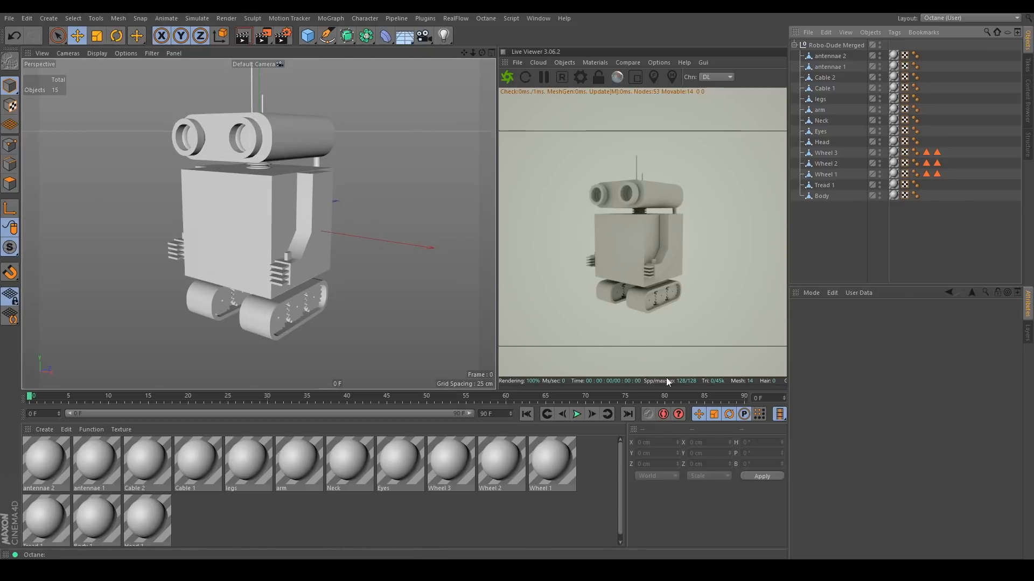
Convert all the scene's materials to Octane materials and remove the unused materials.
left_click_drag(966, 248, 883, 50)
left_click(829, 235)
left_click_drag(586, 527, 60, 449)
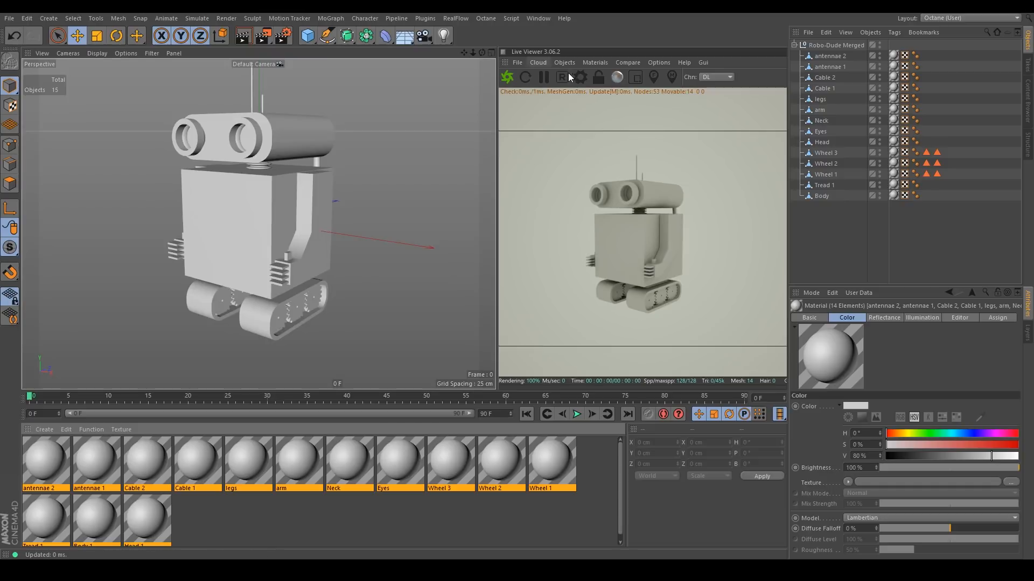
left_click(594, 63)
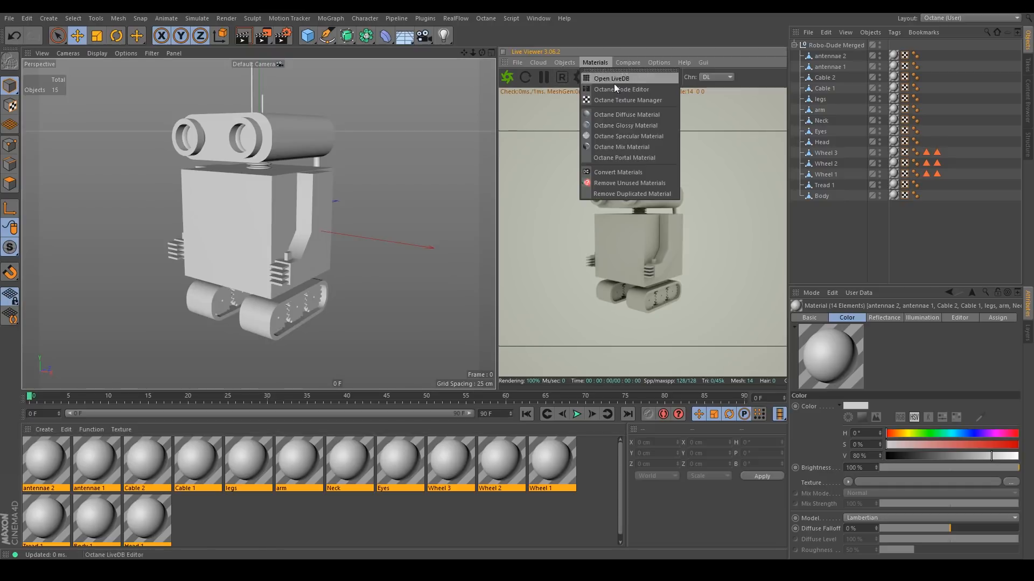
left_click(619, 172)
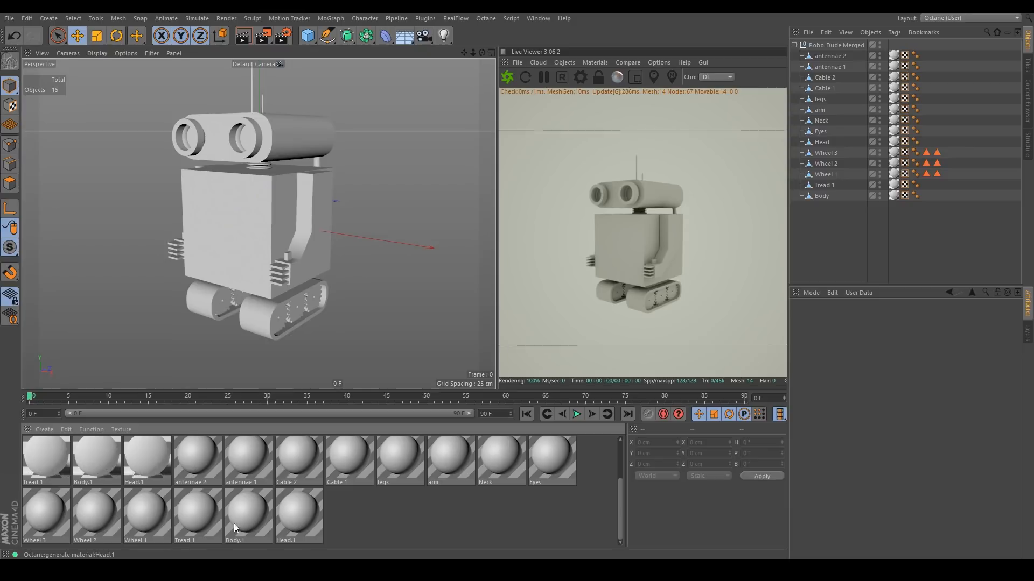
left_click(92, 429)
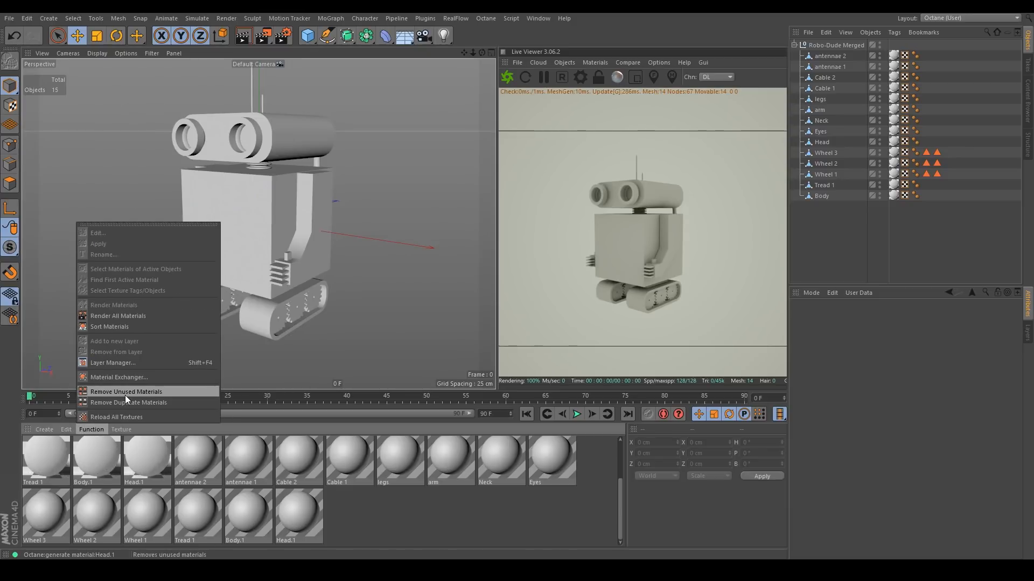
left_click(125, 392)
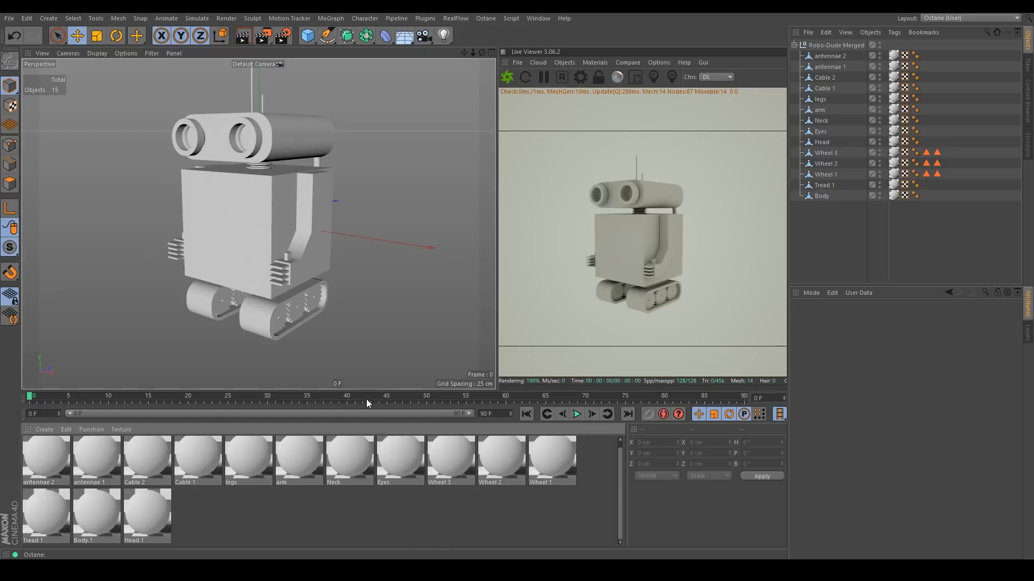
Open the Body.1 material and load Body_baseColor.png as an ImageTexture in its Diffuse channel.
double_click(95, 506)
left_click_drag(286, 80, 495, 133)
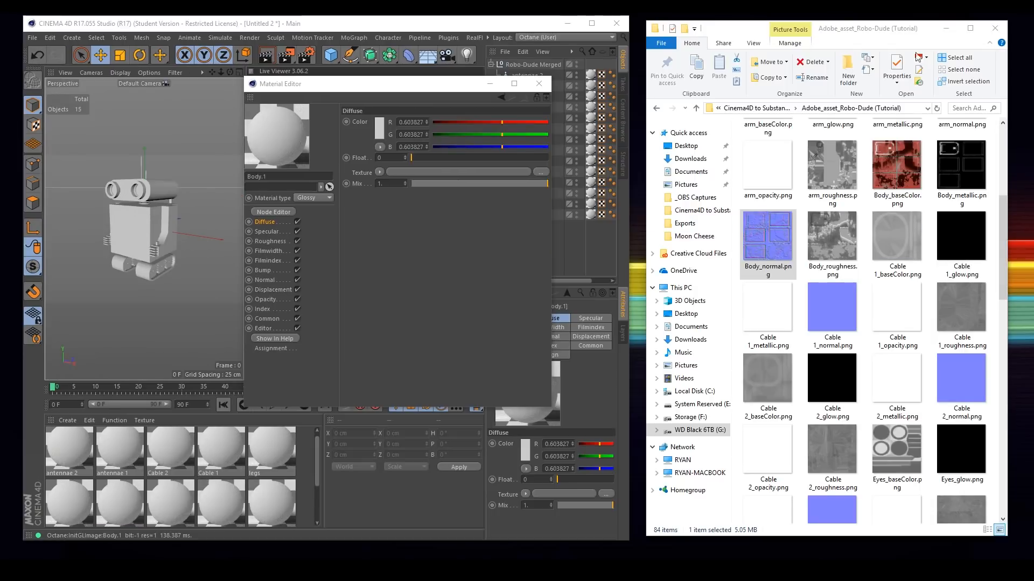
mouse_move(863, 29)
left_mouse_down()
mouse_move(848, 29)
mouse_move(860, 29)
left_mouse_up()
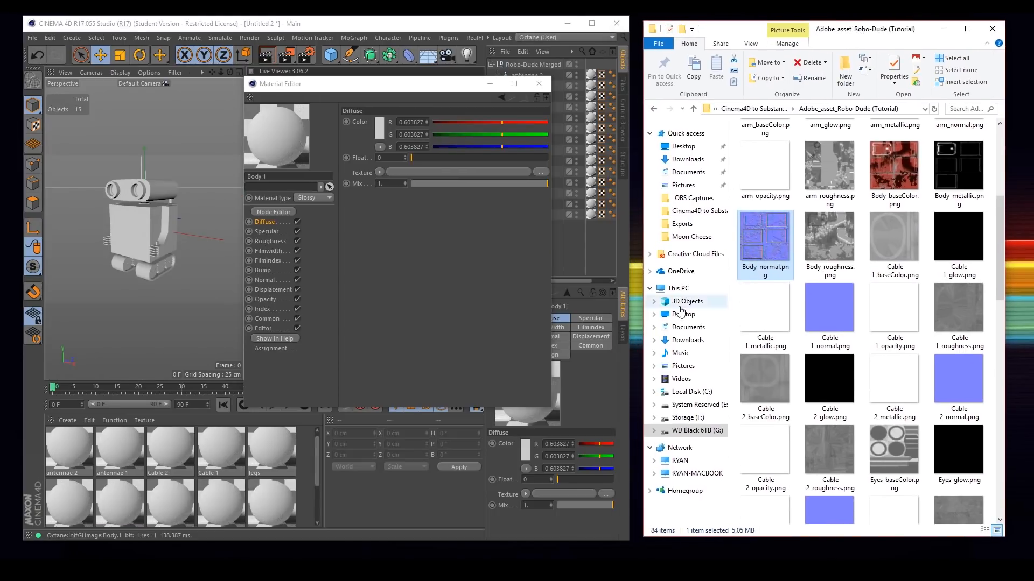
left_click(379, 172)
mouse_move(405, 374)
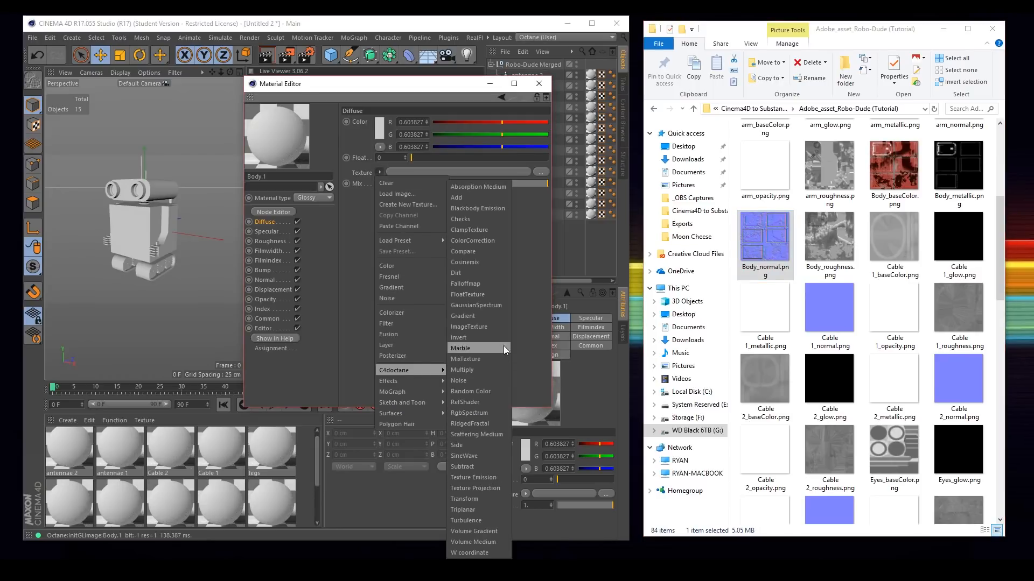
left_click(489, 327)
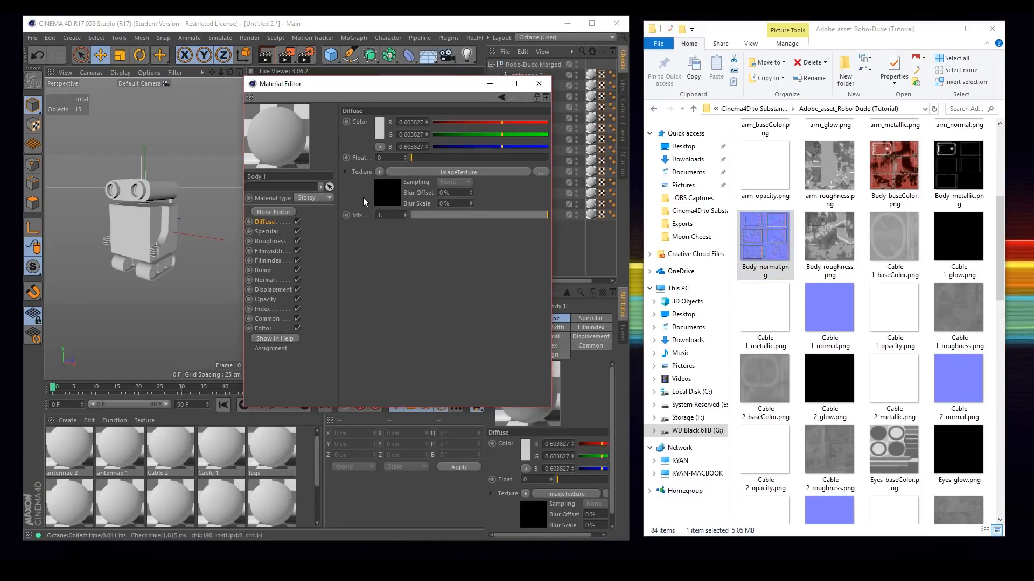
left_click(380, 171)
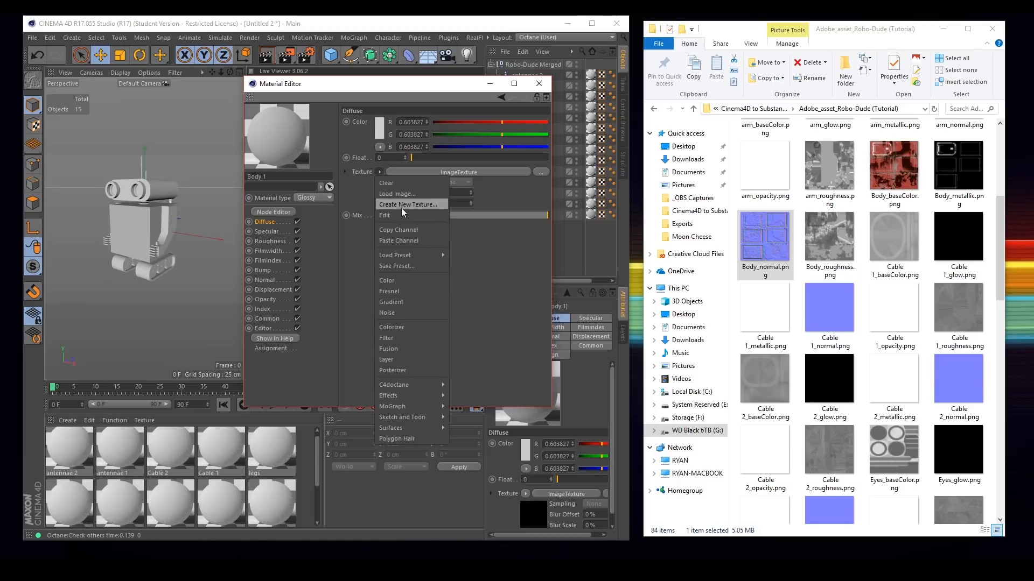
left_click(396, 234)
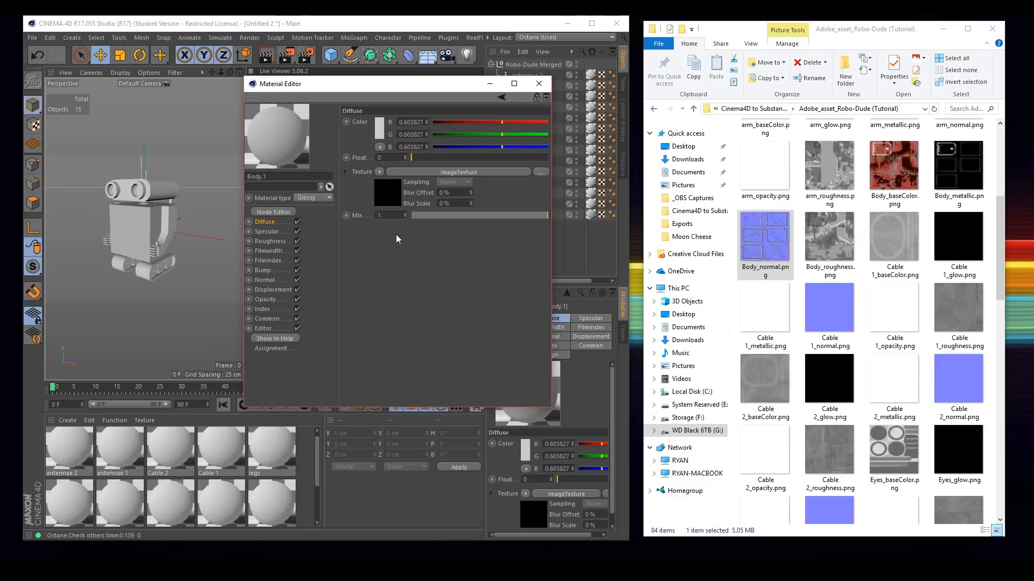
left_click(387, 189)
left_click_drag(894, 170, 384, 158)
left_click(575, 322)
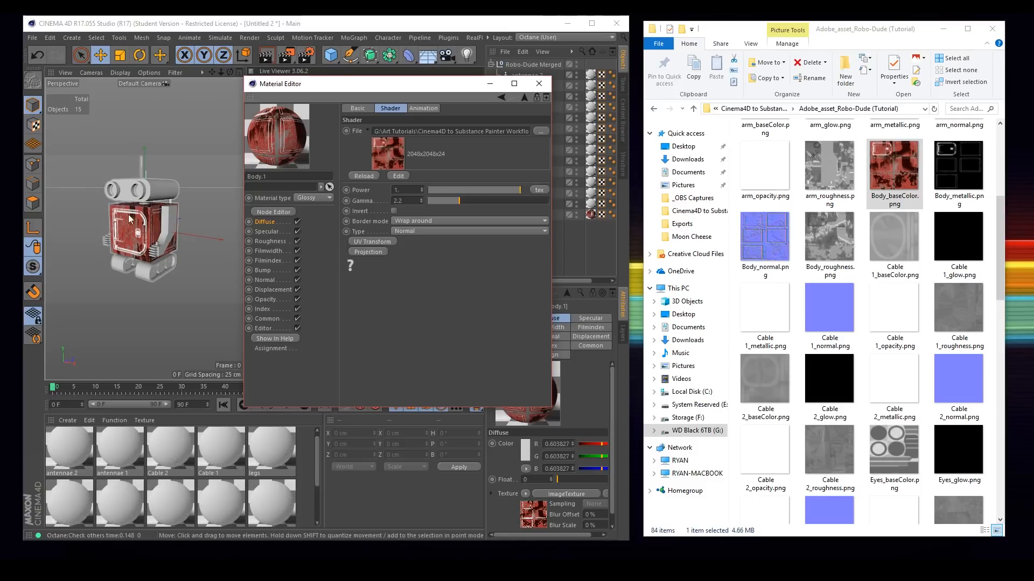
Load Body_metallic.png as an ImageTexture in the Body.1 material's Specular channel.
left_click(269, 230)
left_click(379, 172)
left_click(390, 225)
left_click(389, 194)
left_click_drag(956, 172, 392, 150)
left_click(571, 321)
Load Body_roughness.png as an ImageTexture in the Body.1 material's Roughness channel.
left_click(270, 241)
left_click(380, 172)
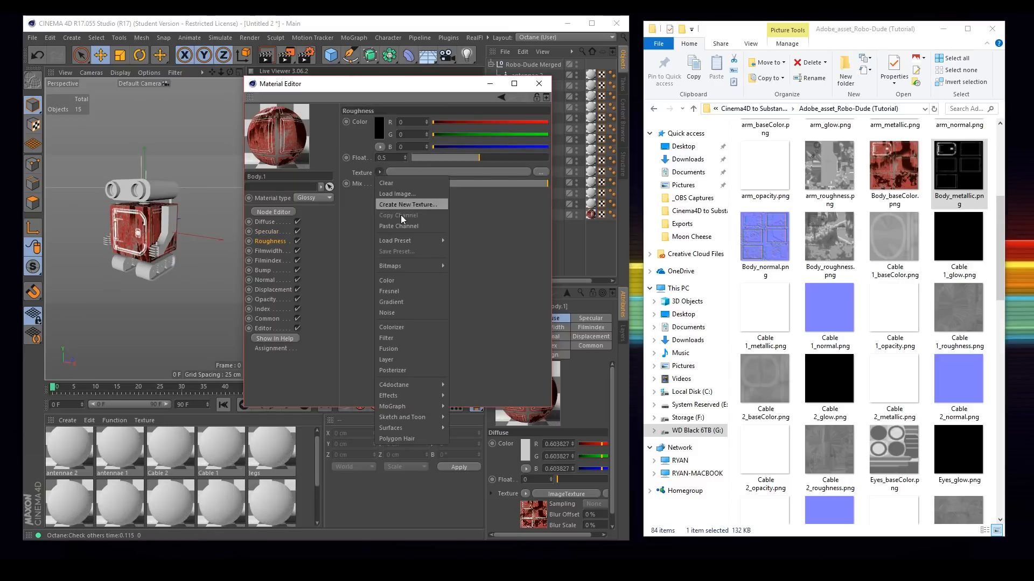
left_click(395, 224)
left_click(386, 193)
left_click_drag(827, 234, 380, 151)
left_click(571, 321)
Load Body_normal.png as an image texture in the Body.1 material's Normal channel.
left_click(269, 281)
left_click(380, 125)
left_click(396, 177)
left_click(388, 152)
left_click_drag(765, 236, 441, 195)
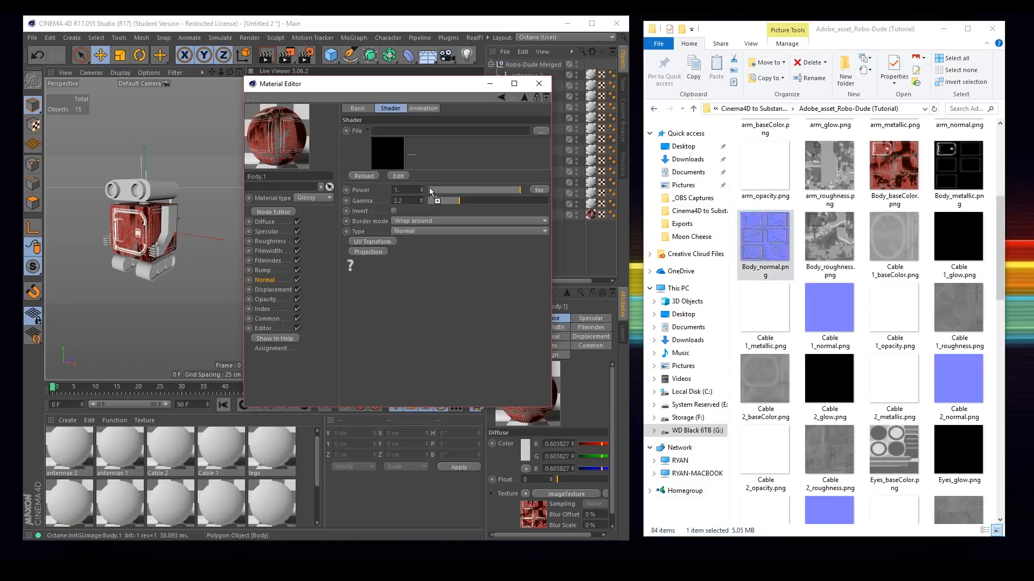
left_click(572, 322)
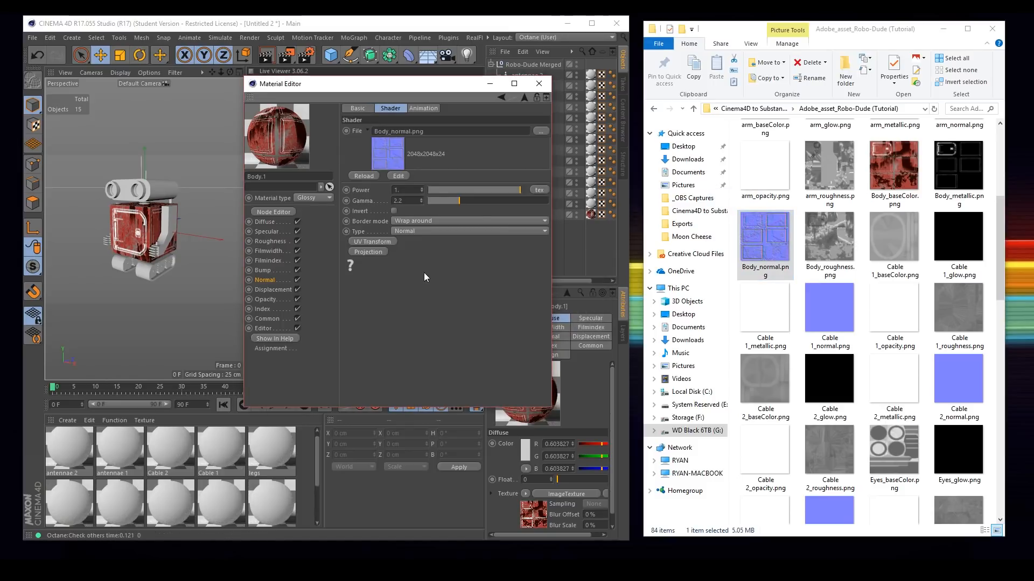
Add an Octane Daylight to the scene.
left_click_drag(840, 31, 814, 33)
left_click(917, 32)
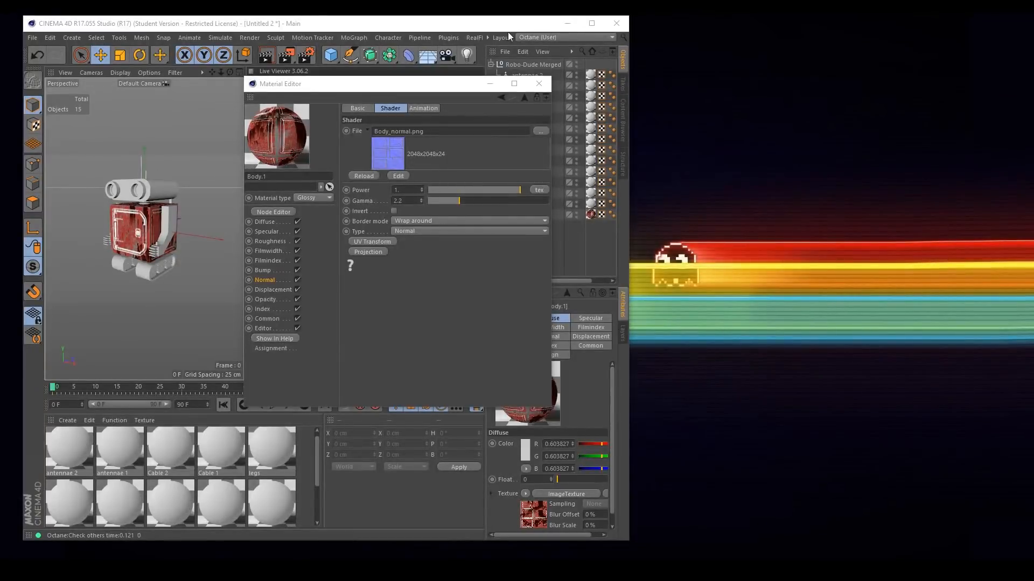
double_click(508, 31)
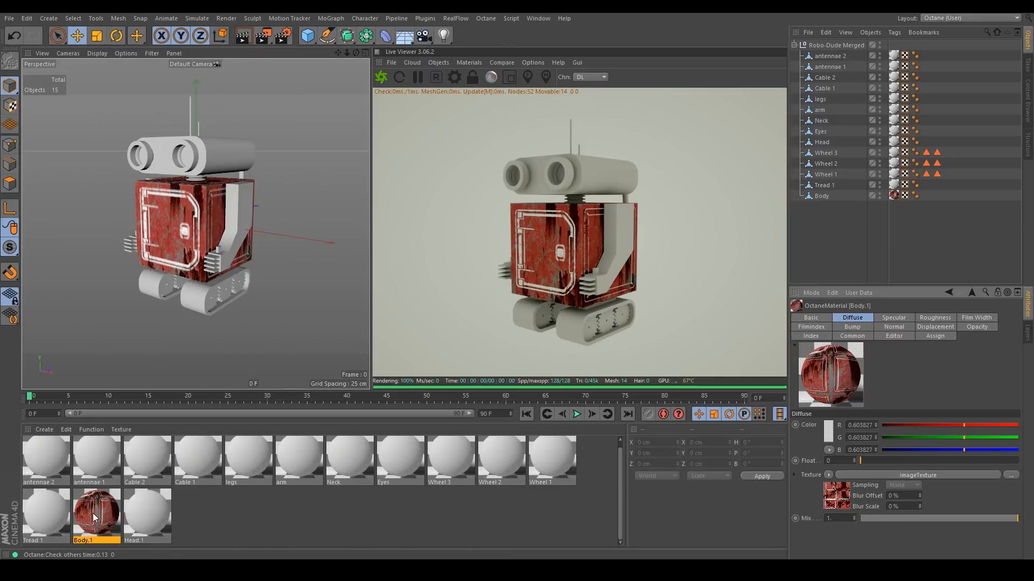
left_click(438, 62)
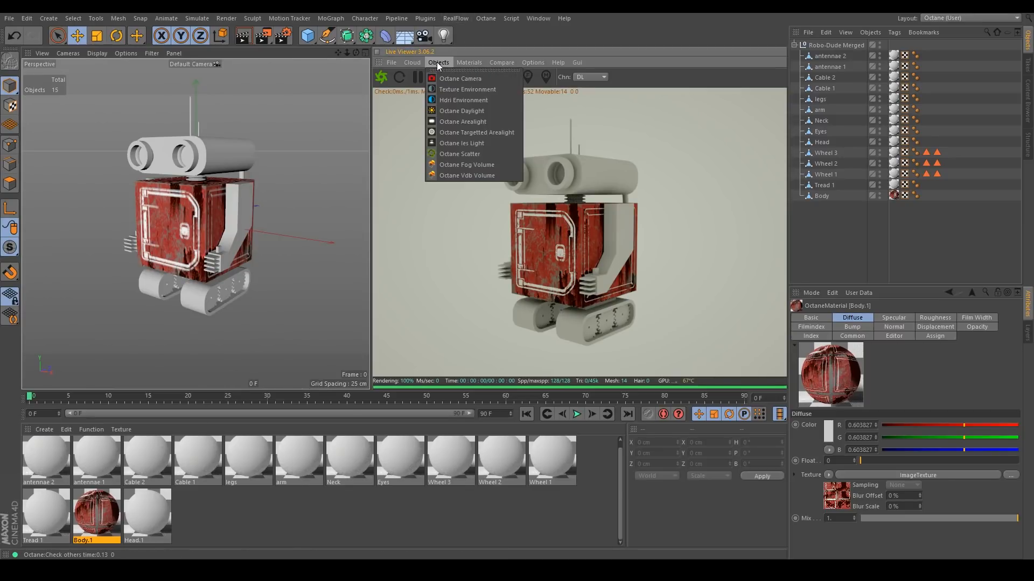
left_click(440, 110)
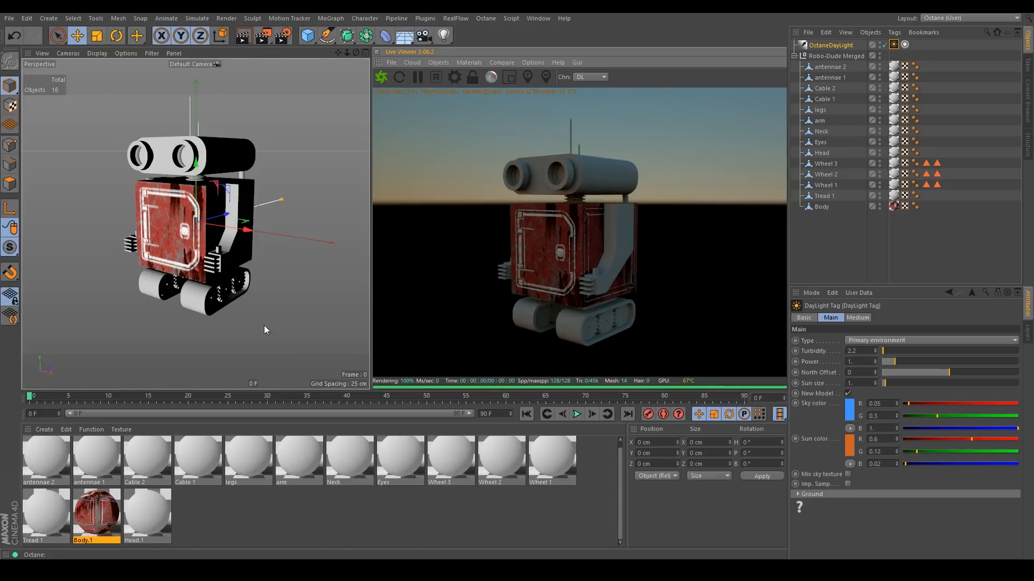
Rotate the Octane Daylight to change the sun's direction on the robot.
key("r")
left_click_drag(178, 209, 256, 221)
scroll(167, 225, "up", 6)
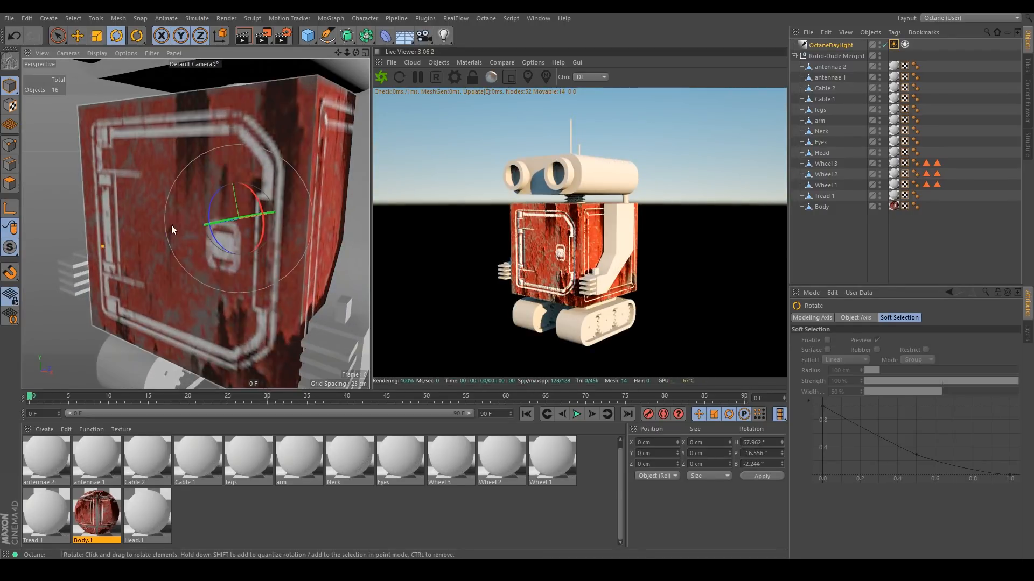
left_click_drag(178, 229, 207, 225, "alt")
left_click(511, 63)
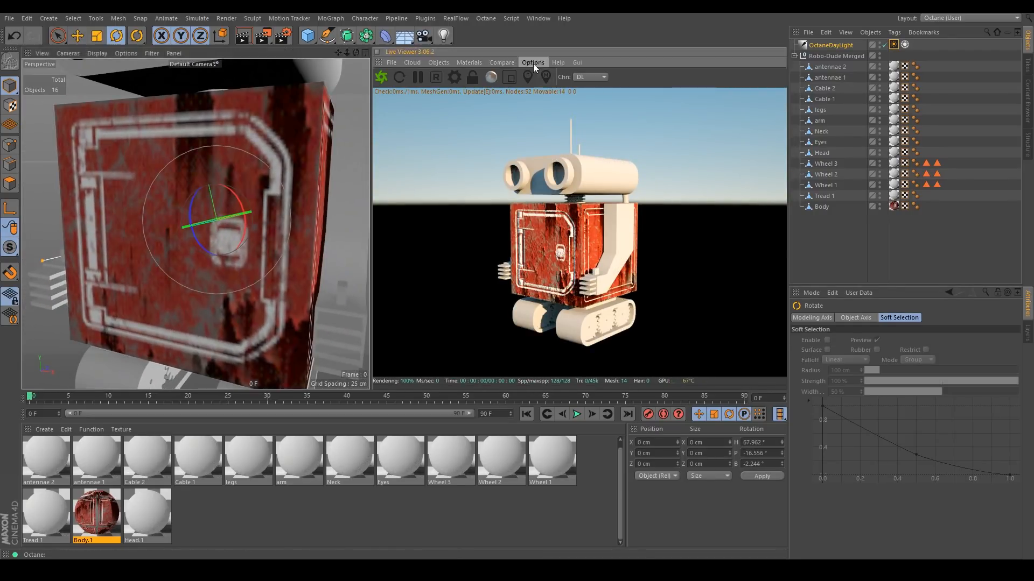
left_click(531, 75)
left_click_drag(206, 262, 190, 263, "alt")
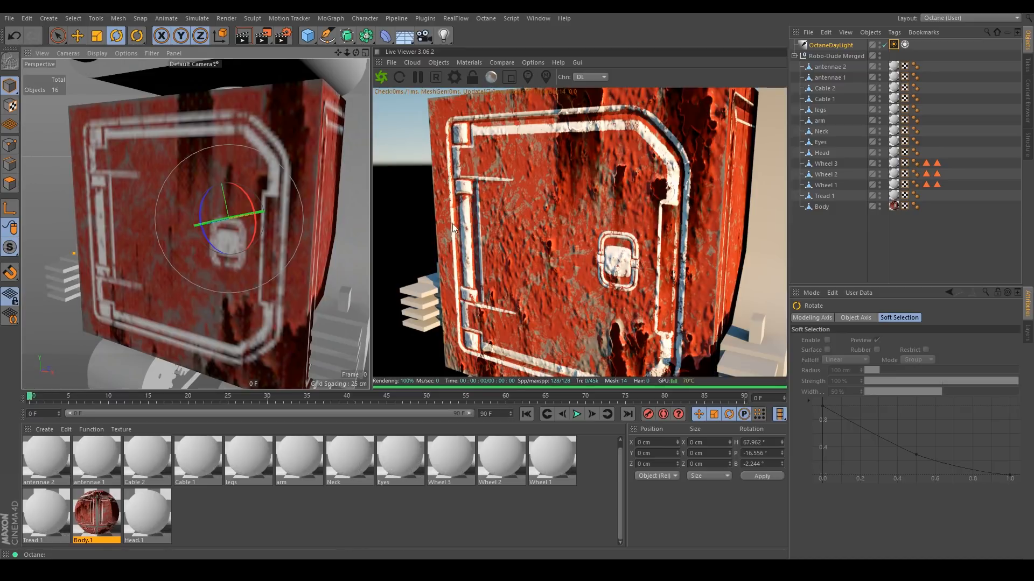
Set the Body.1 material's Index to 1.
double_click(93, 505)
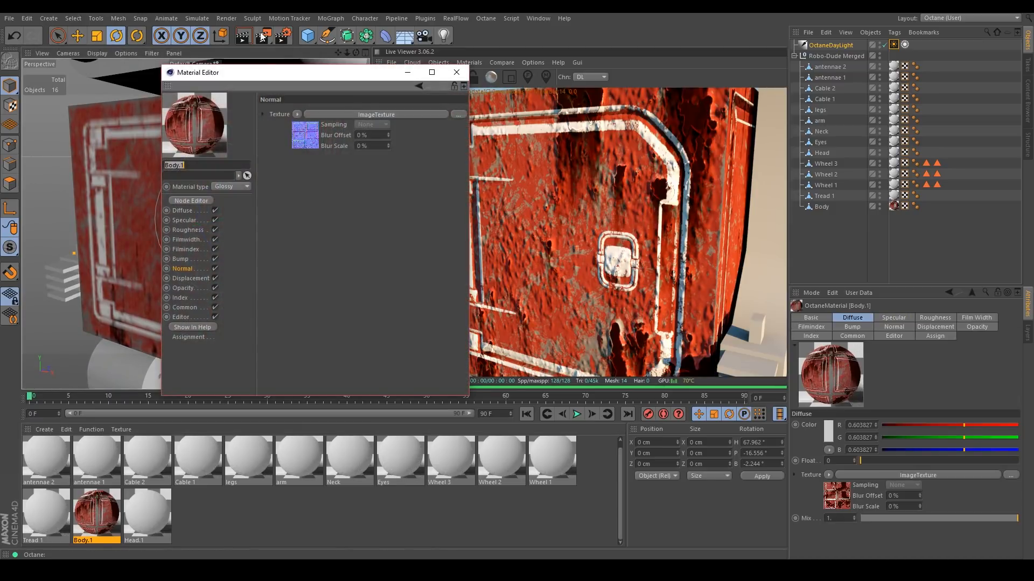
left_click_drag(263, 73, 310, 76)
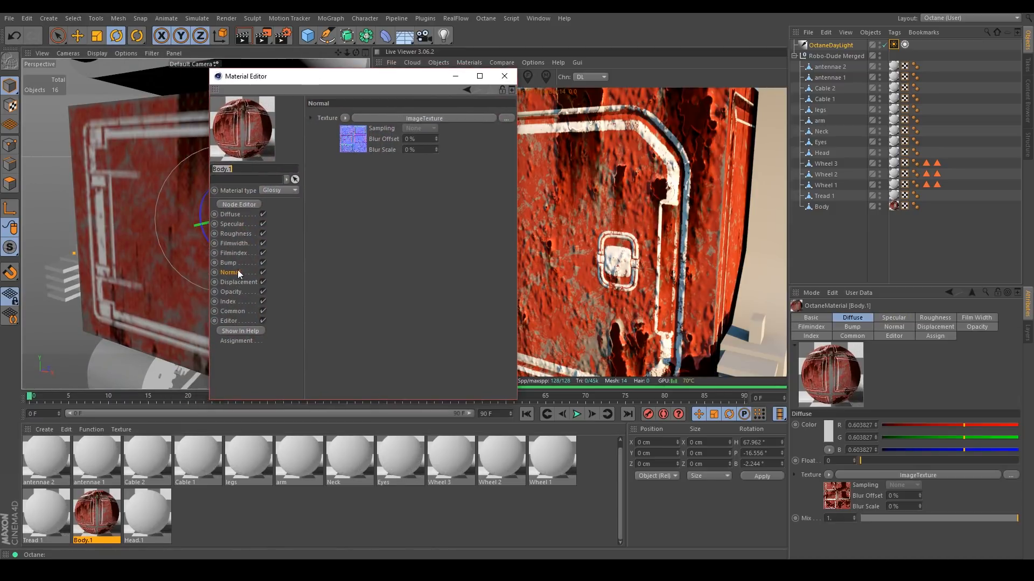
left_click(228, 300)
left_click_drag(318, 82, 267, 260)
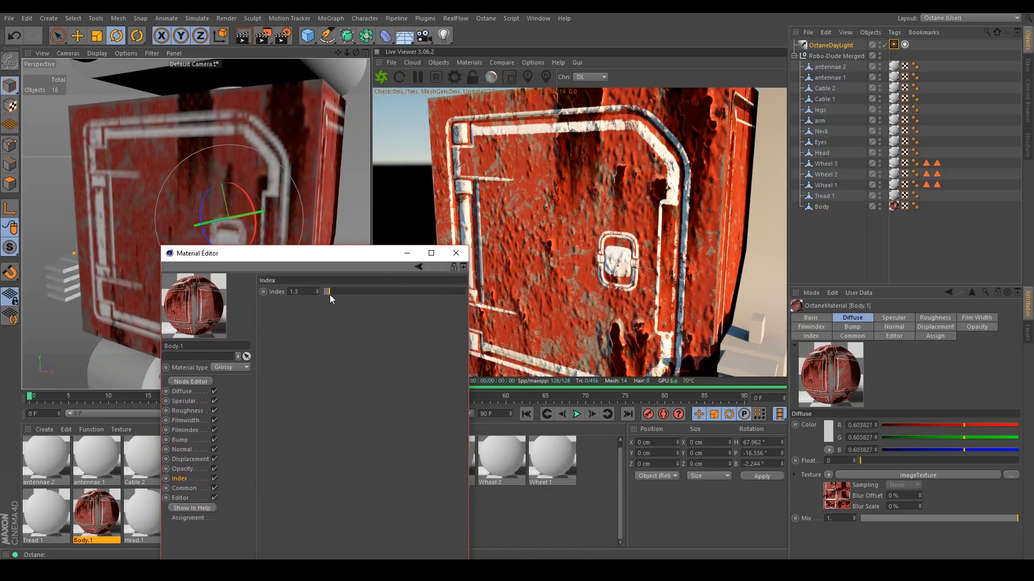
left_click_drag(328, 291, 467, 291)
left_click_drag(378, 289, 242, 288)
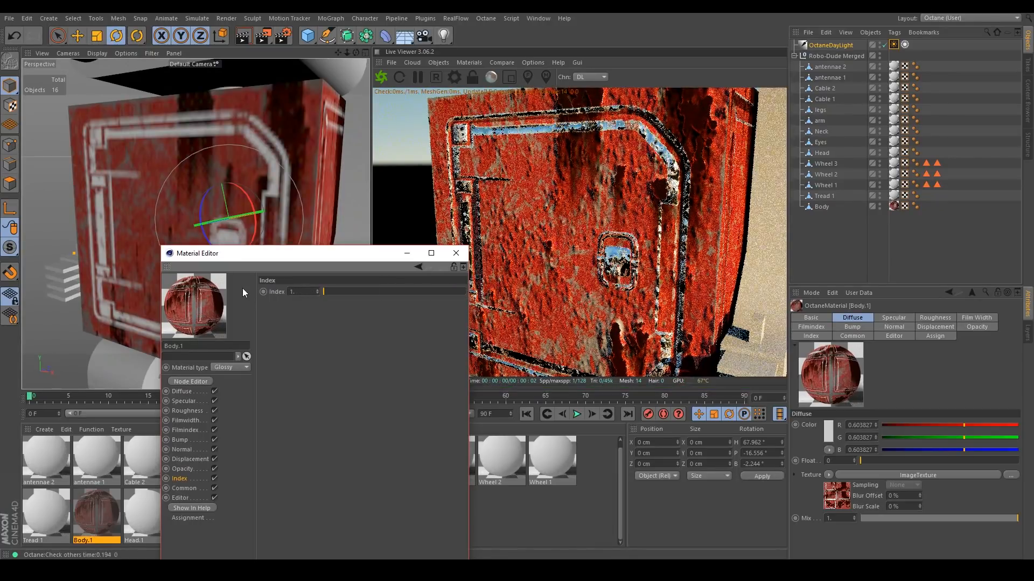
left_click_drag(351, 256, 1033, 248)
scroll(232, 256, "down", 6)
left_click_drag(217, 269, 335, 227, "alt")
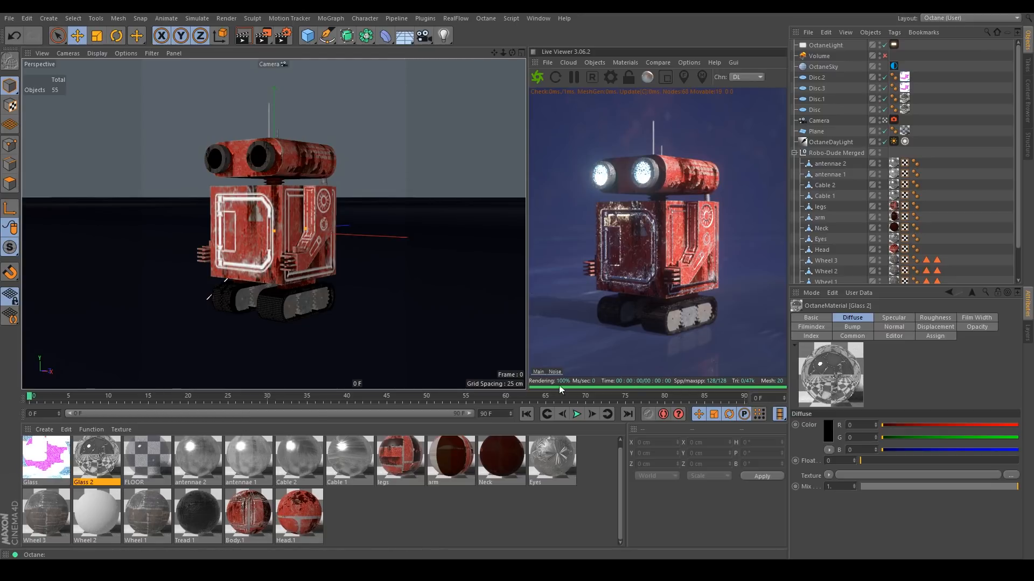
Open the Glass material in the Material Editor and inspect its Emission channel settings before closing it.
double_click(48, 458)
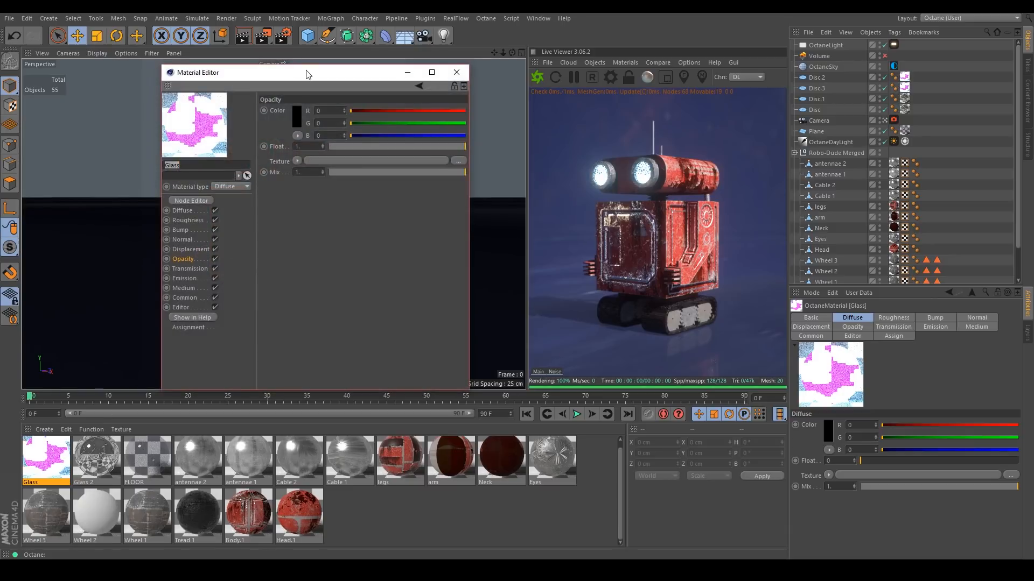
left_click_drag(311, 81, 307, 89)
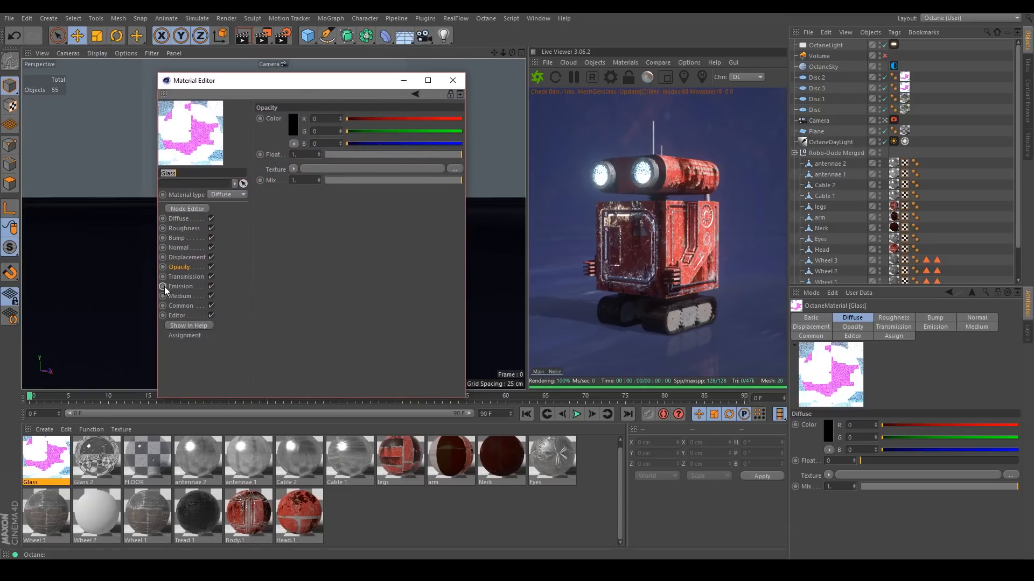
left_click(180, 287)
left_click(347, 124)
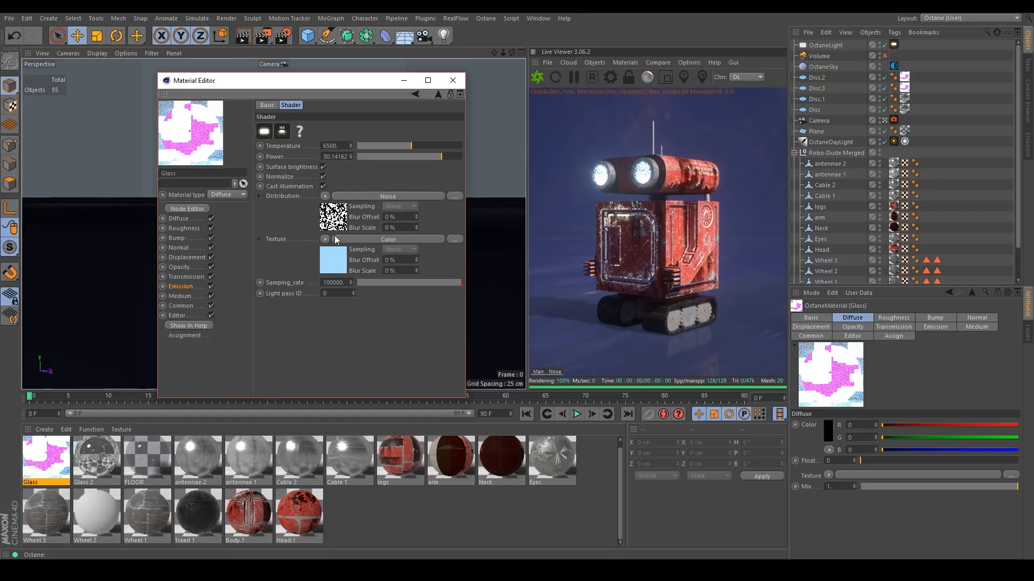
left_click(452, 81)
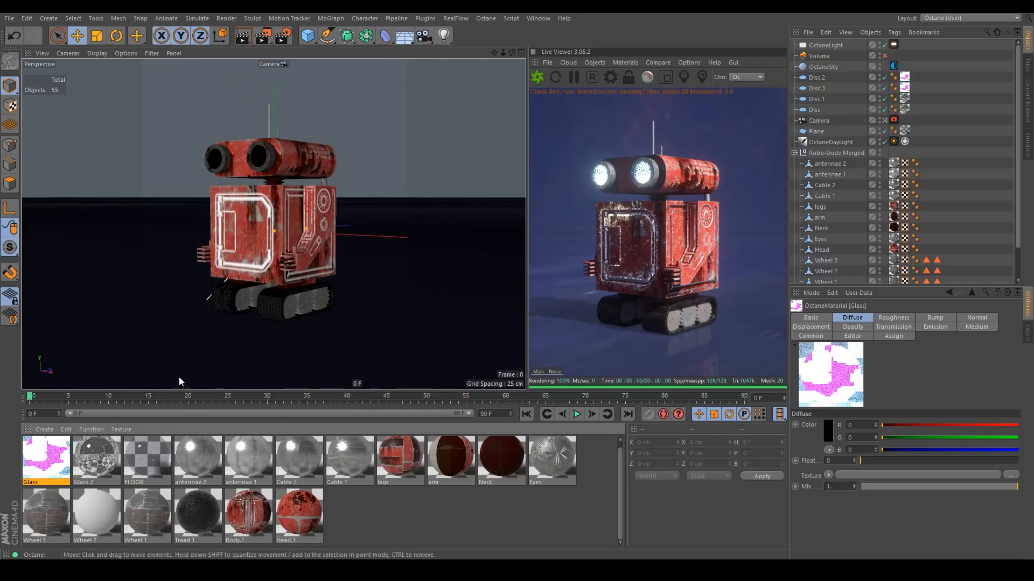
Open the Glass 2 material in the Material Editor and inspect the texture in its Opacity channel.
double_click(96, 457)
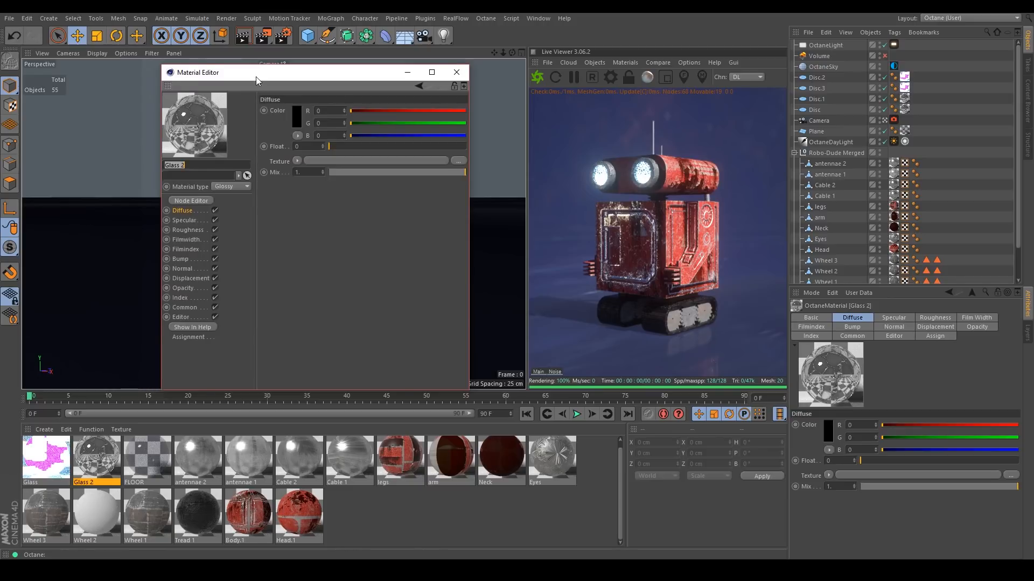
left_click_drag(256, 81, 277, 71)
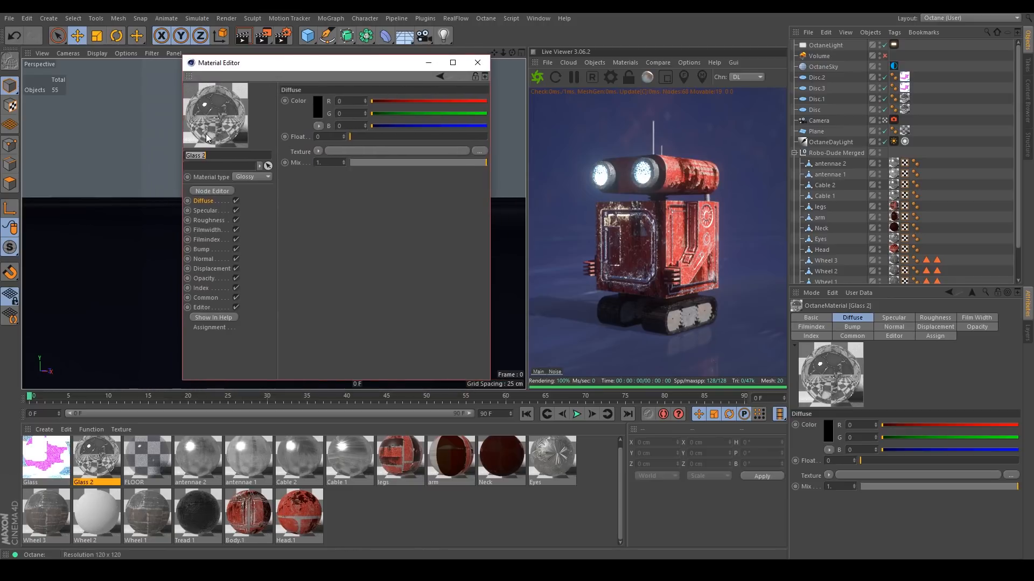
left_click(205, 279)
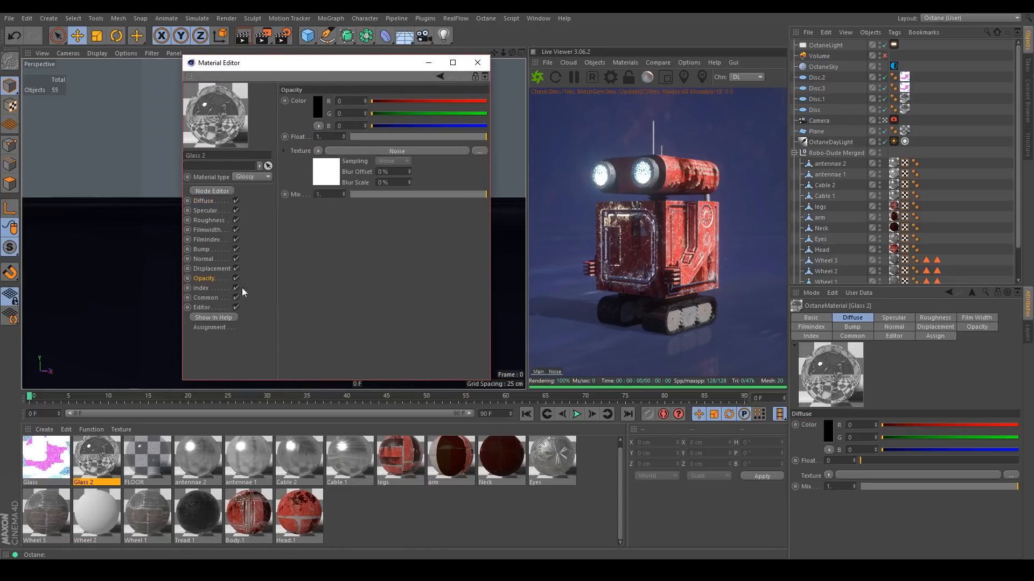
left_click(326, 173)
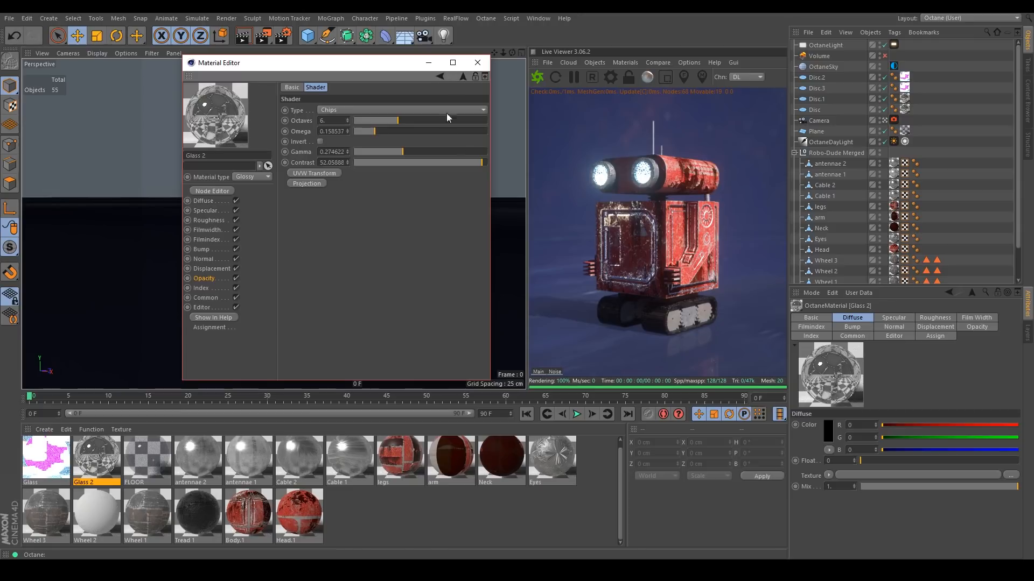
left_click(477, 62)
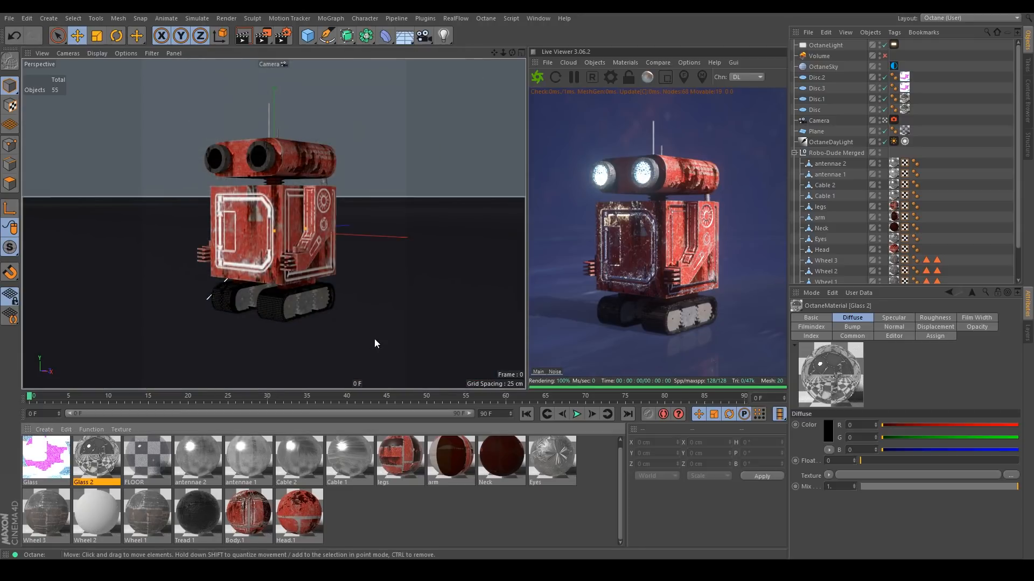
Switch to Notepad and review the four-part workflow outline, highlighting each topic in turn, then minimize it.
left_click_drag(1033, 301, 344, 96)
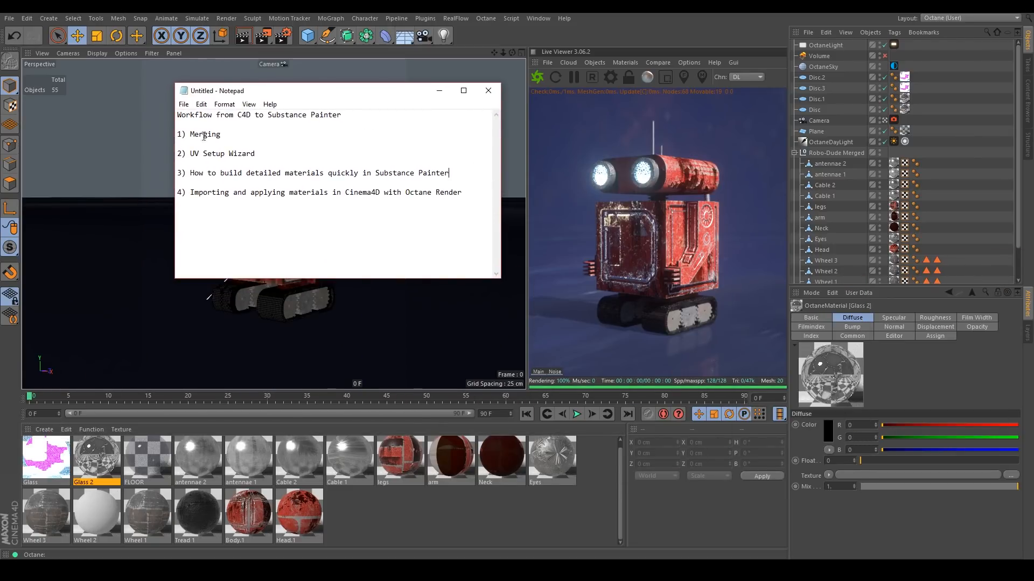
left_click_drag(177, 134, 220, 134)
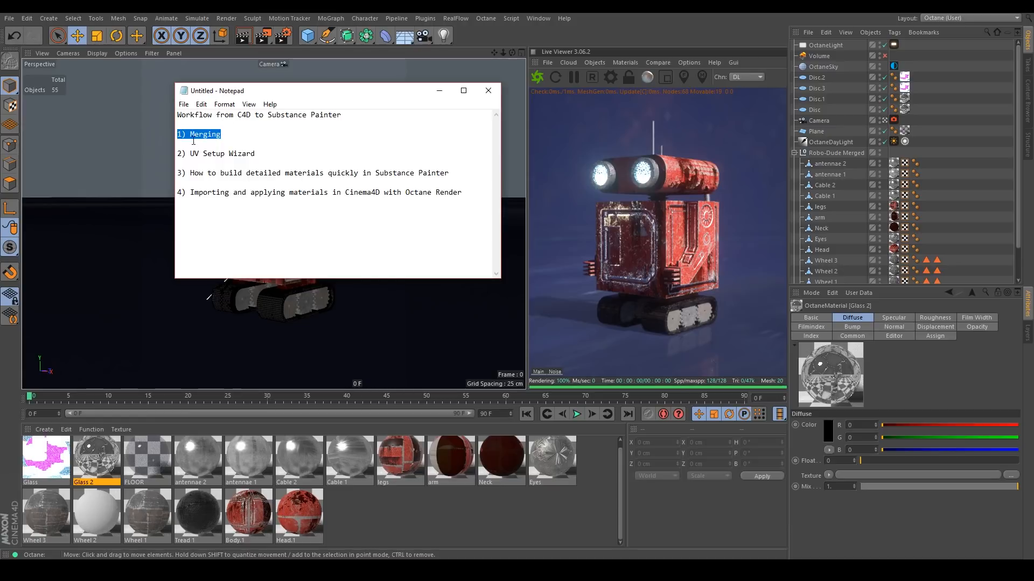
left_click_drag(272, 153, 169, 150)
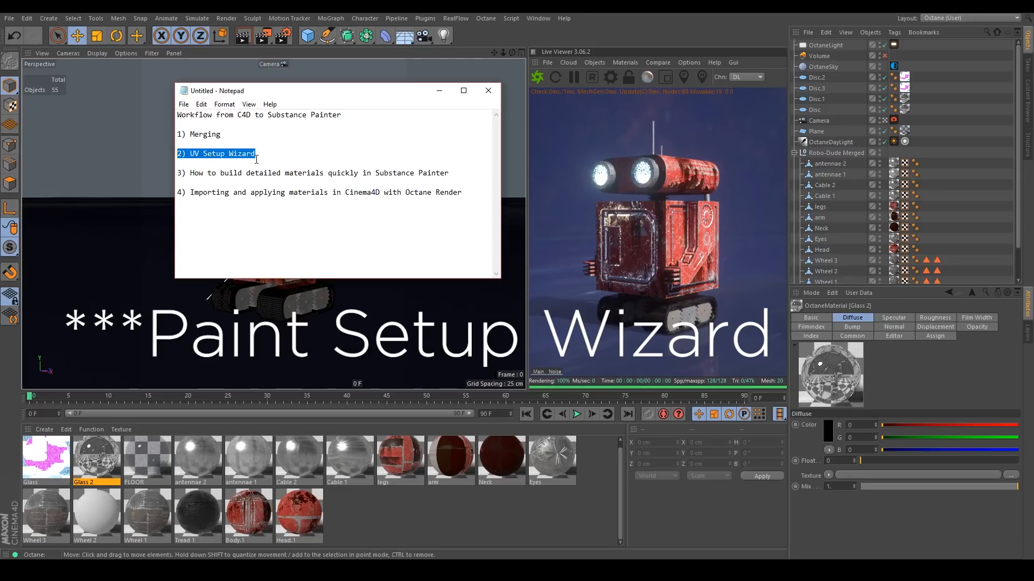
left_click_drag(178, 172, 451, 172)
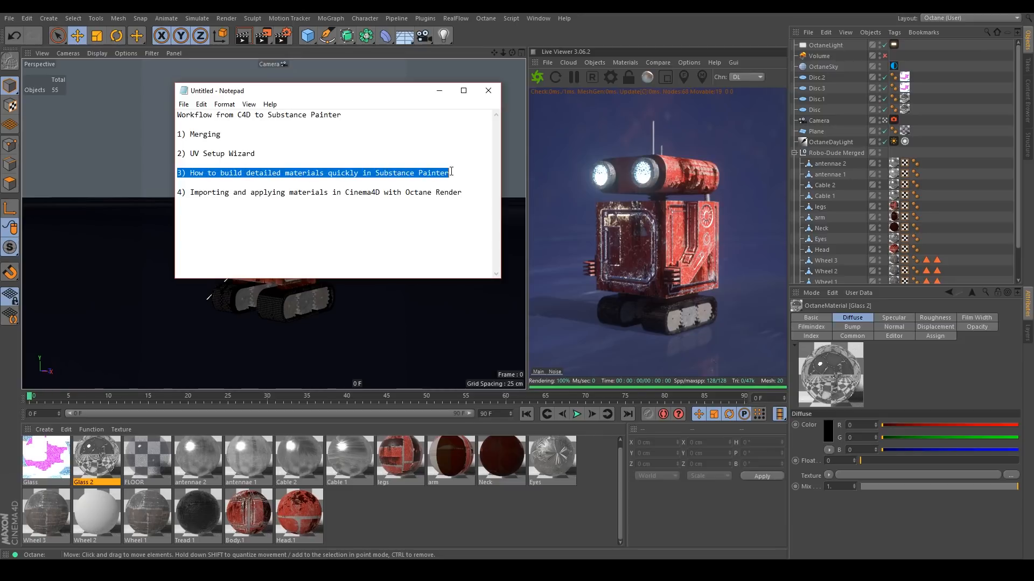
left_click(450, 172)
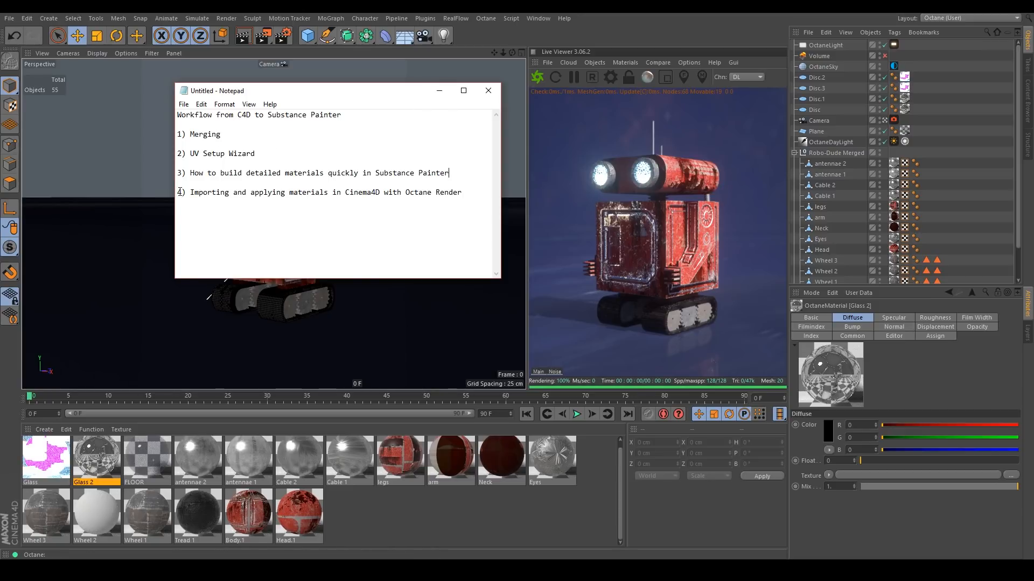
left_click_drag(178, 192, 463, 190)
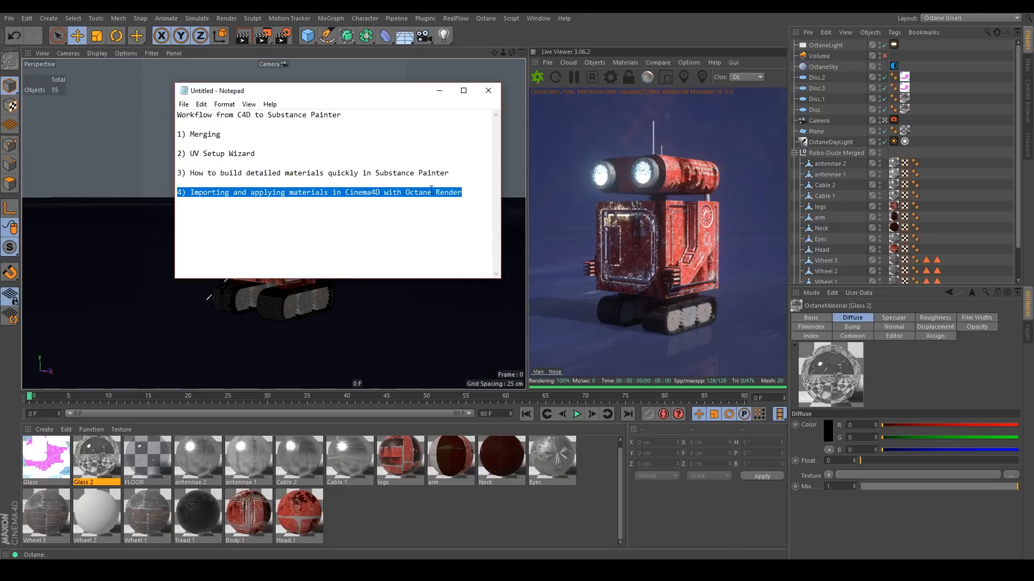
left_click(336, 231)
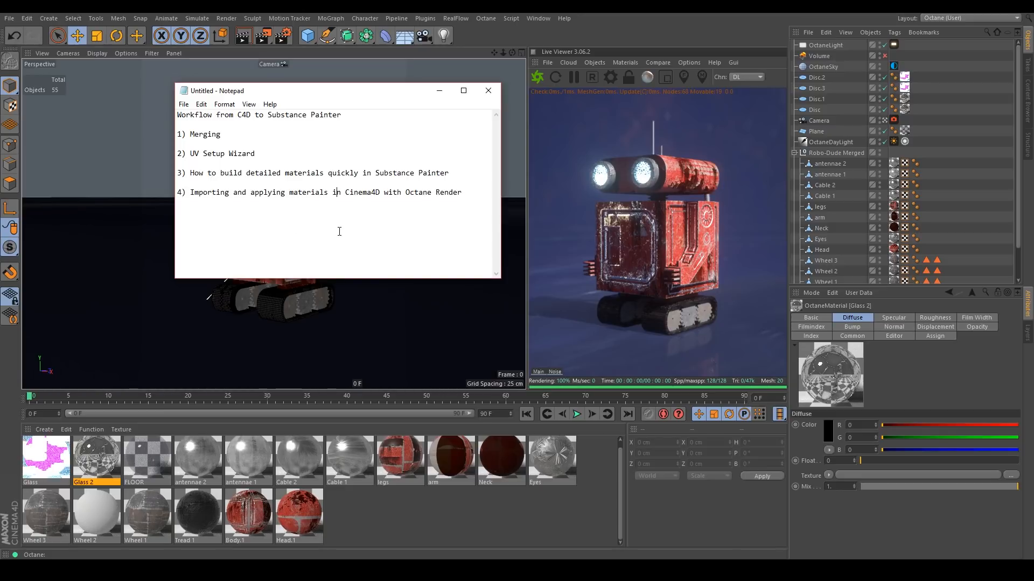
left_click(440, 90)
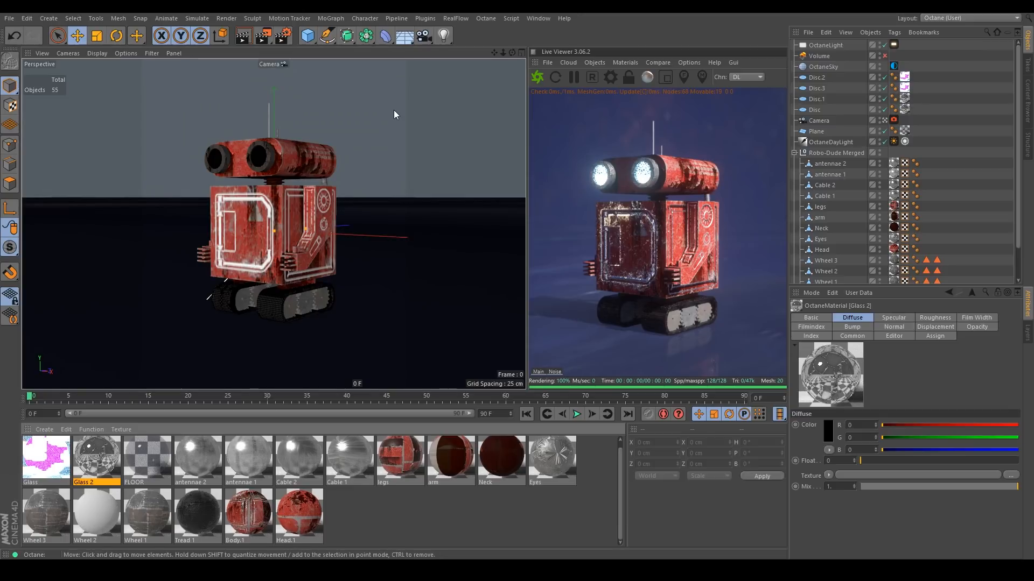